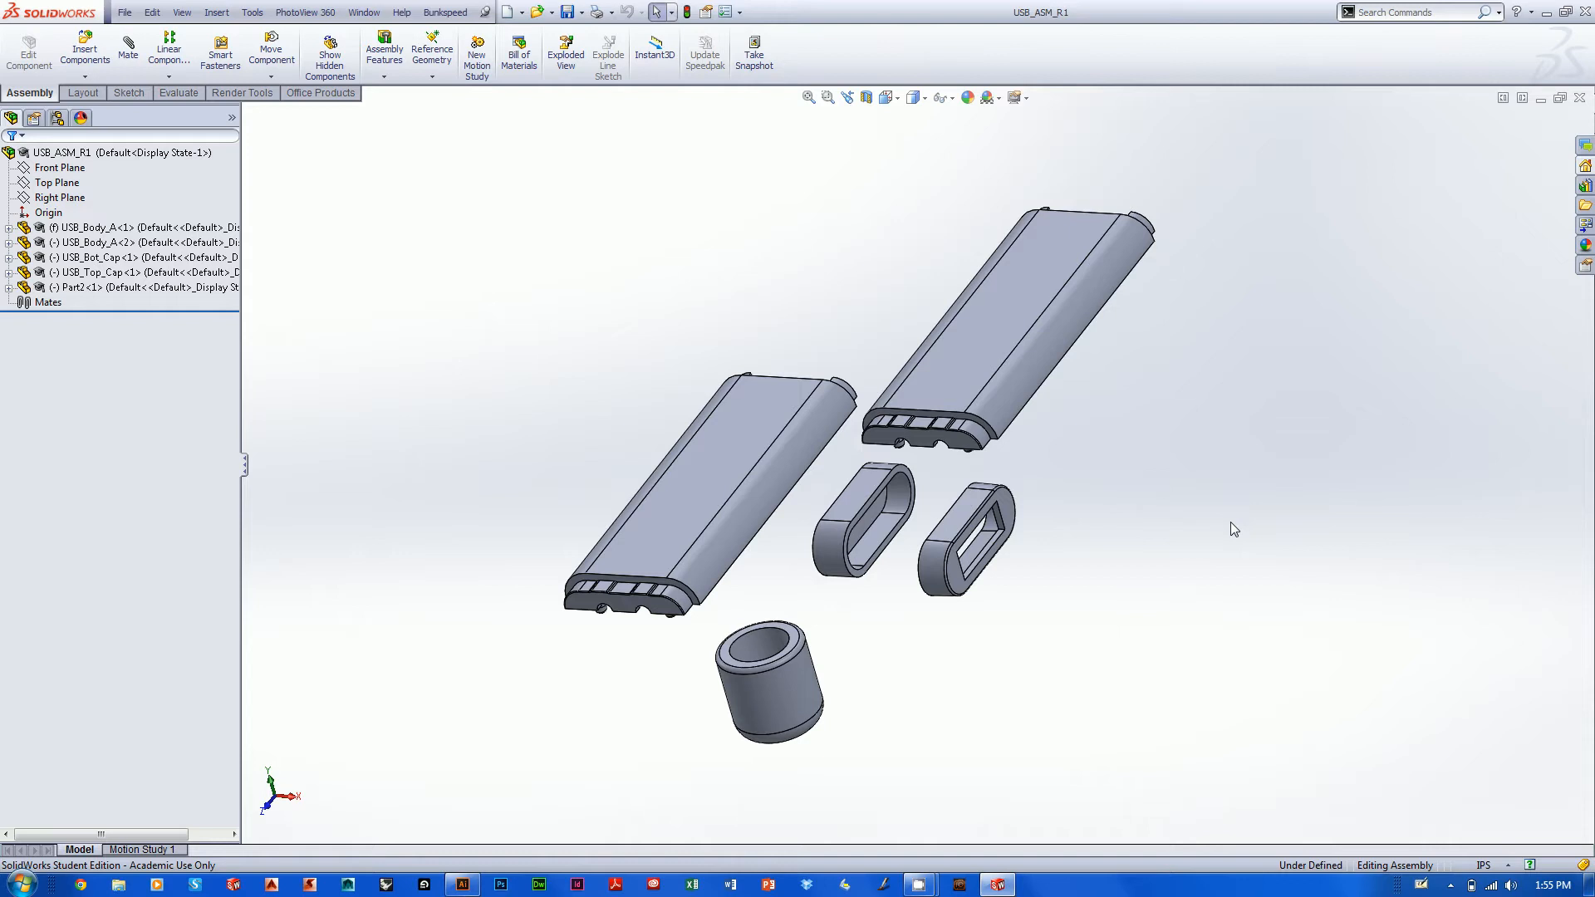
{"action": "mouse_move", "coordinate": [1086, 534]}
{"action": "middle_mouse_down"}
{"action": "mouse_move", "coordinate": [1121, 562]}
{"action": "mouse_move", "coordinate": [1019, 570]}
{"action": "mouse_move", "coordinate": [1079, 502]}
{"action": "mouse_move", "coordinate": [1107, 527]}
{"action": "mouse_move", "coordinate": [1086, 498]}
{"action": "mouse_move", "coordinate": [1105, 500]}
{"action": "mouse_move", "coordinate": [987, 424]}
{"action": "mouse_move", "coordinate": [1080, 530]}
{"action": "mouse_move", "coordinate": [1077, 518]}
{"action": "middle_mouse_up"}
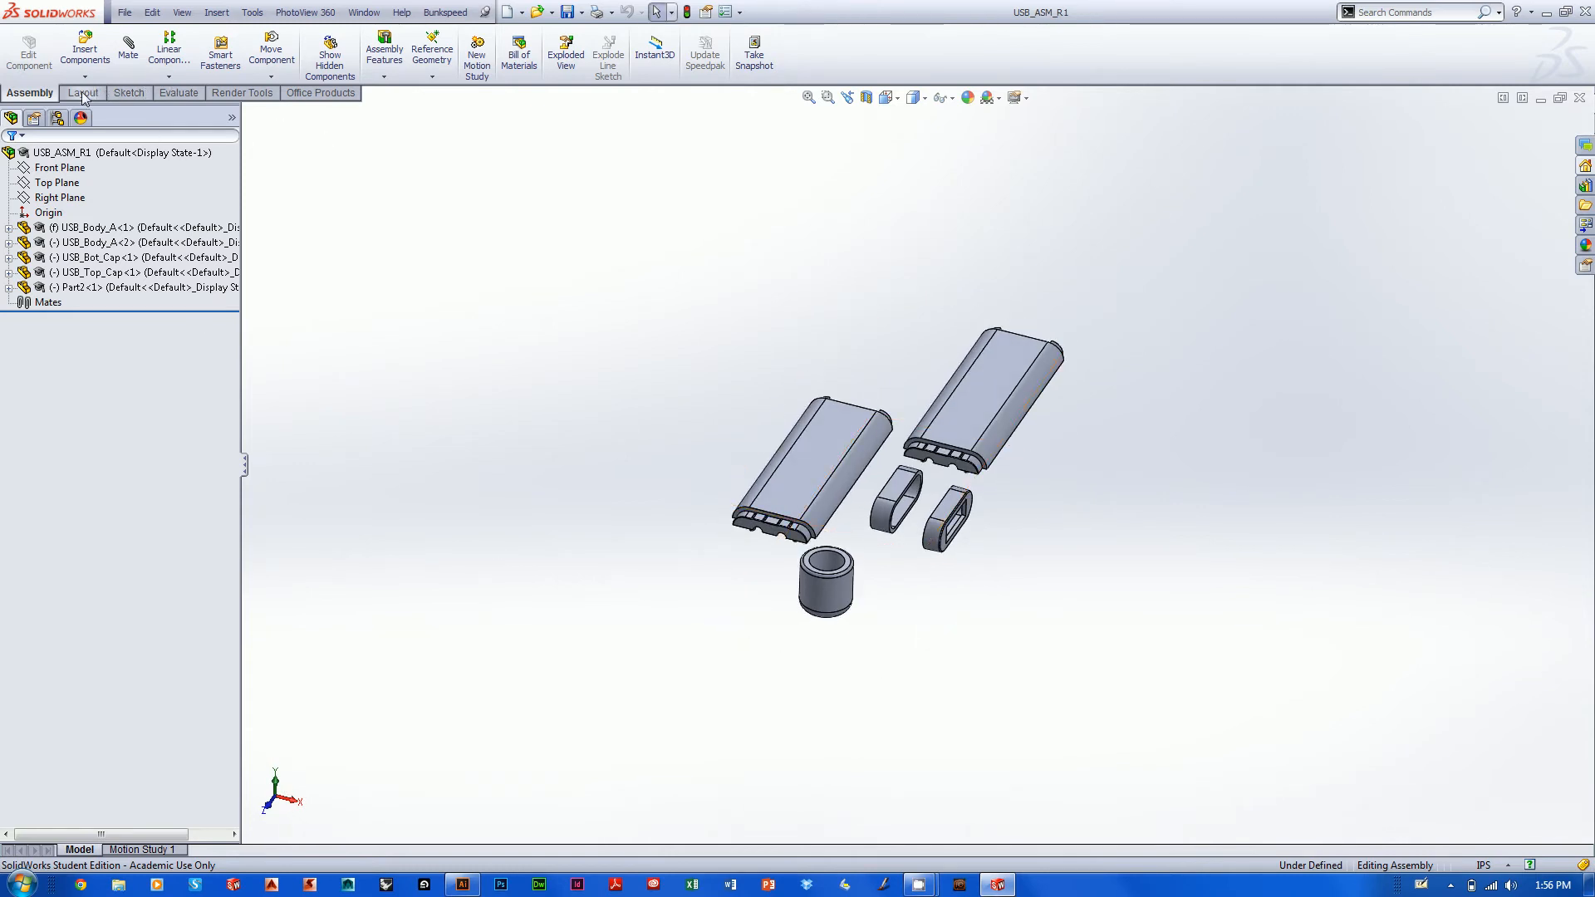
{"action": "left_click", "coordinate": [143, 93]}
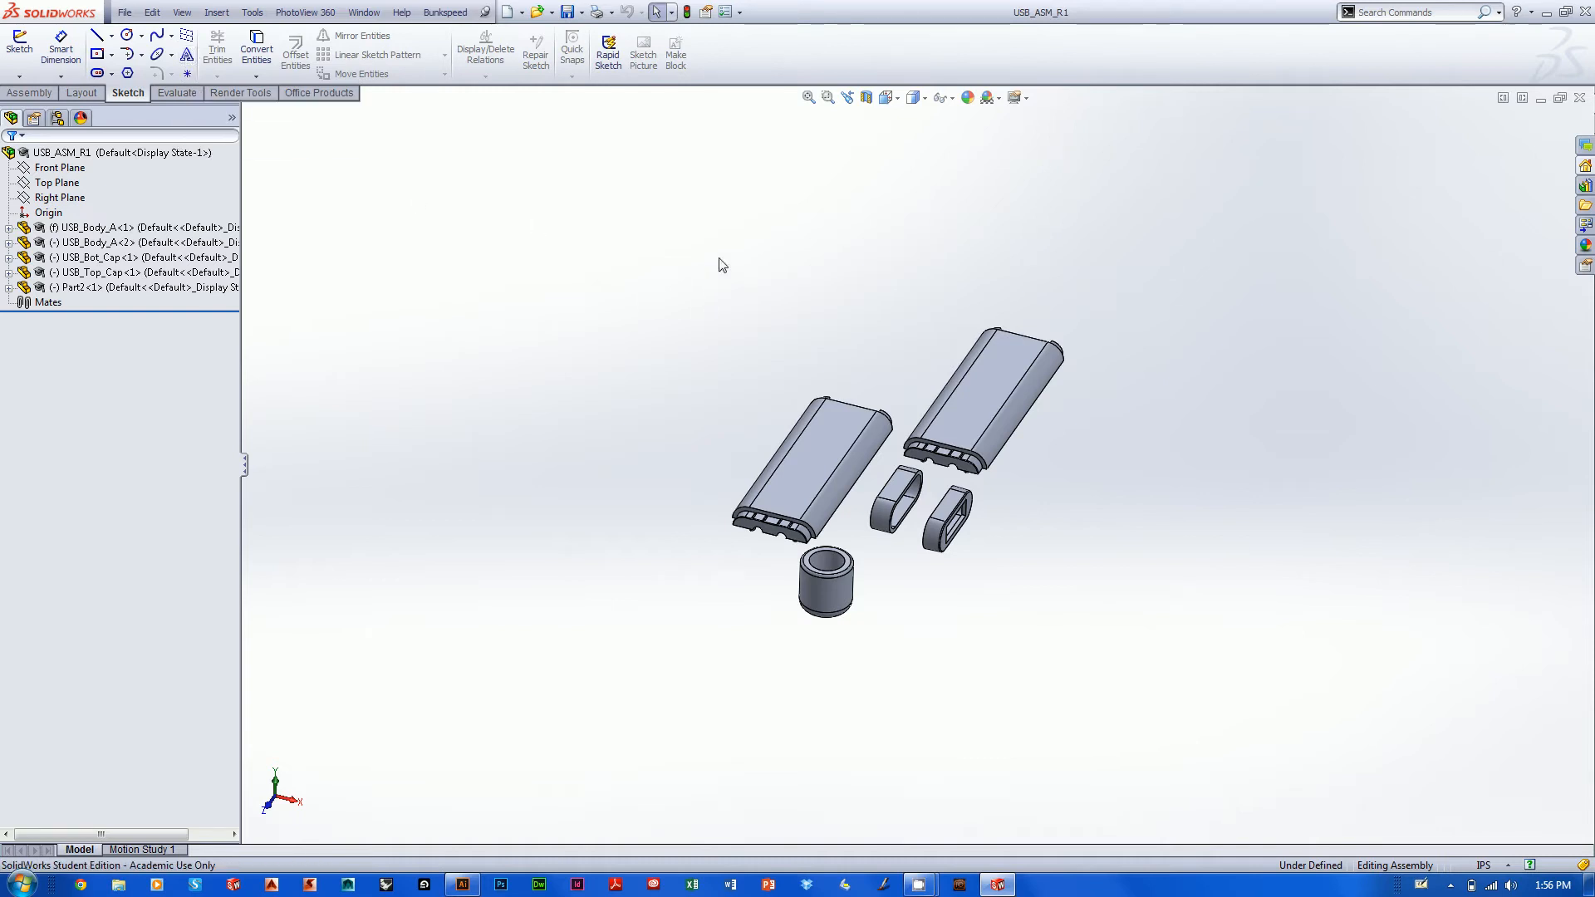
{"action": "middle_click_drag", "start_coordinate": [722, 264], "coordinate": [765, 207], "text": "shift"}
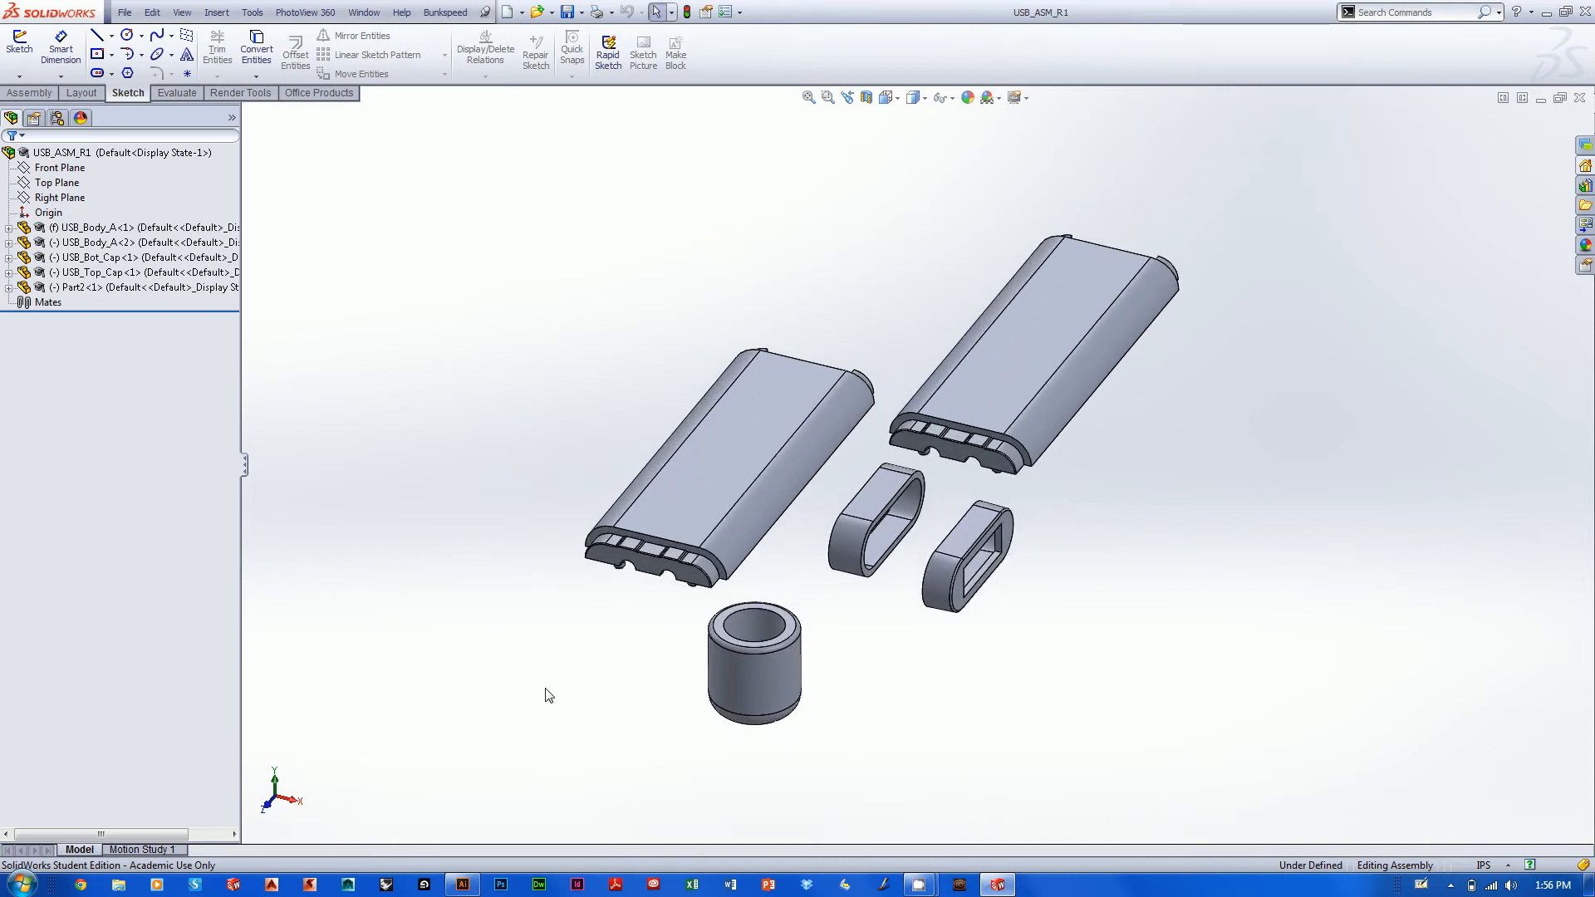
{"action": "middle_click_drag", "start_coordinate": [546, 695], "coordinate": [543, 682]}
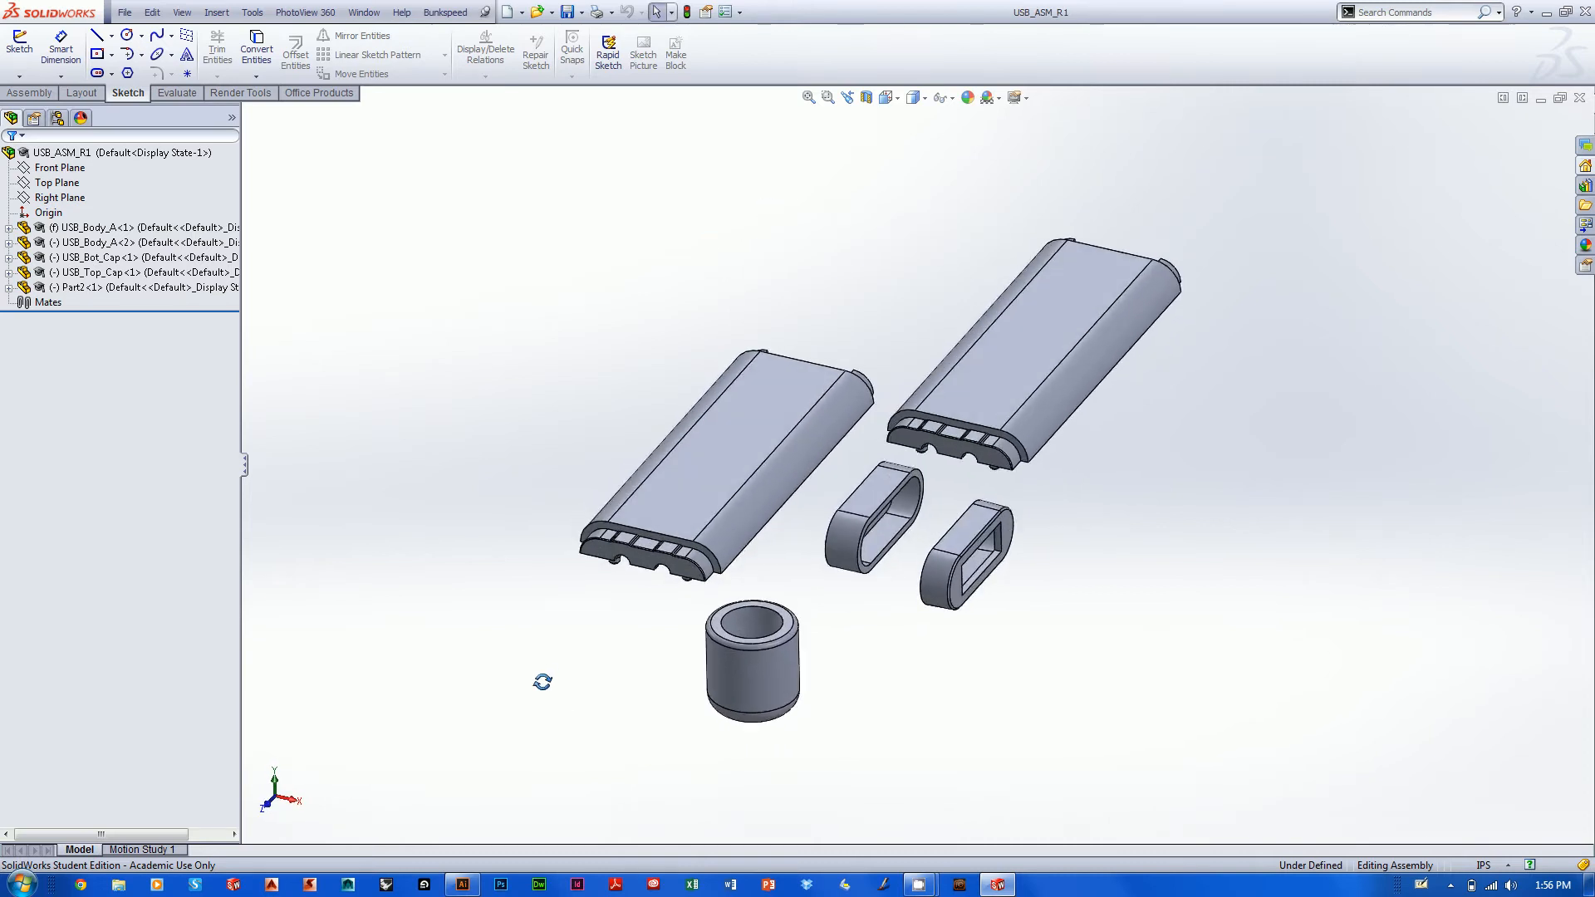
{"action": "left_click", "coordinate": [470, 885]}
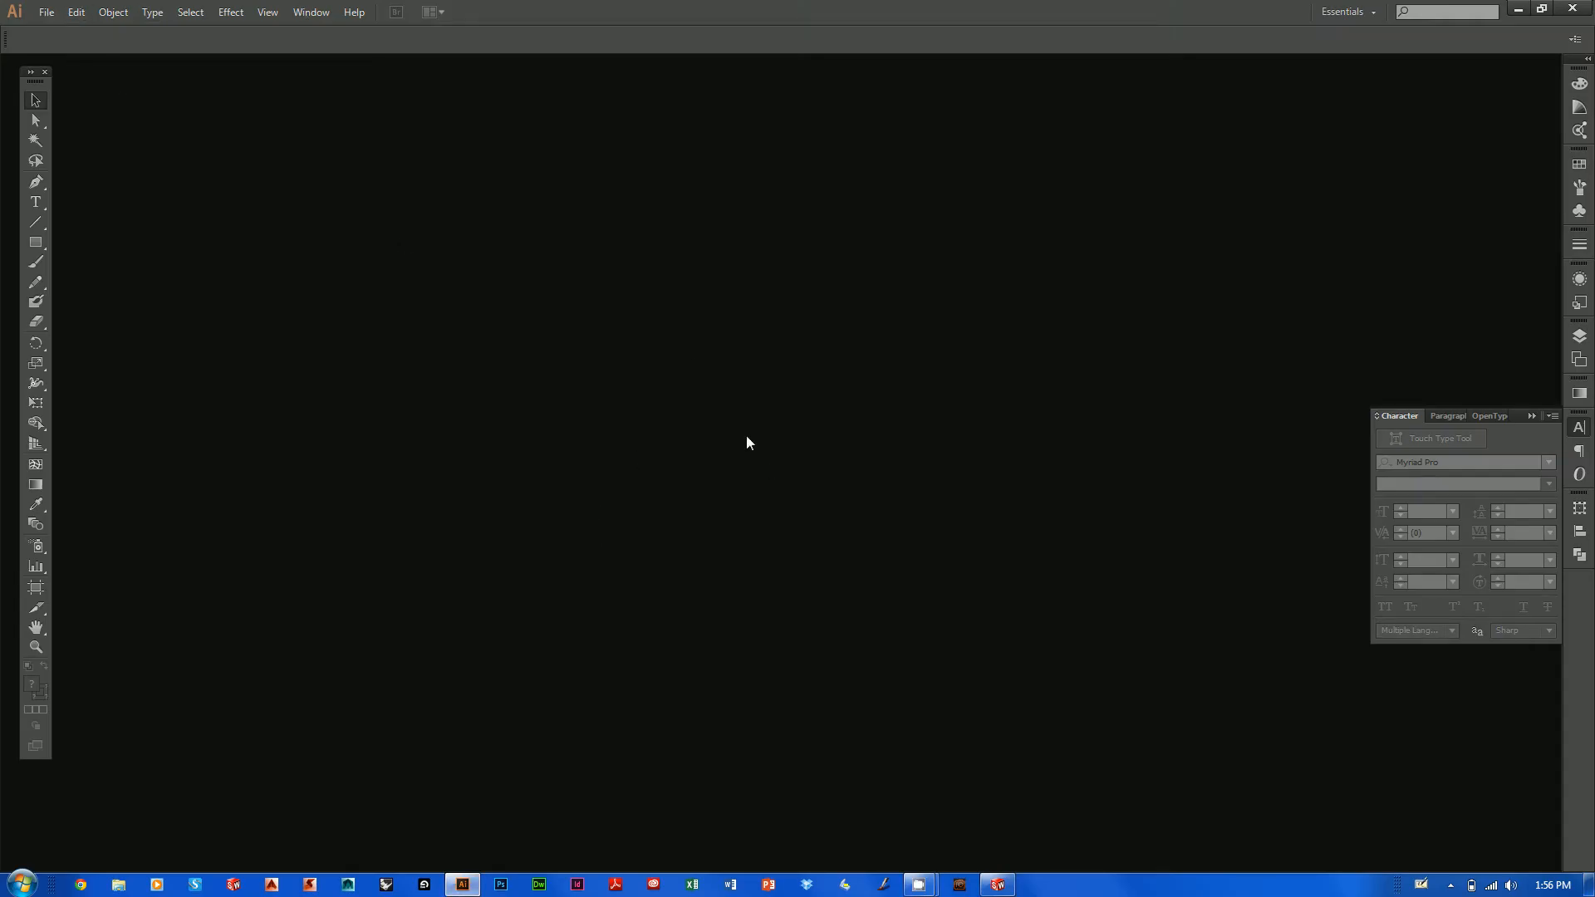
{"action": "left_click", "coordinate": [998, 885]}
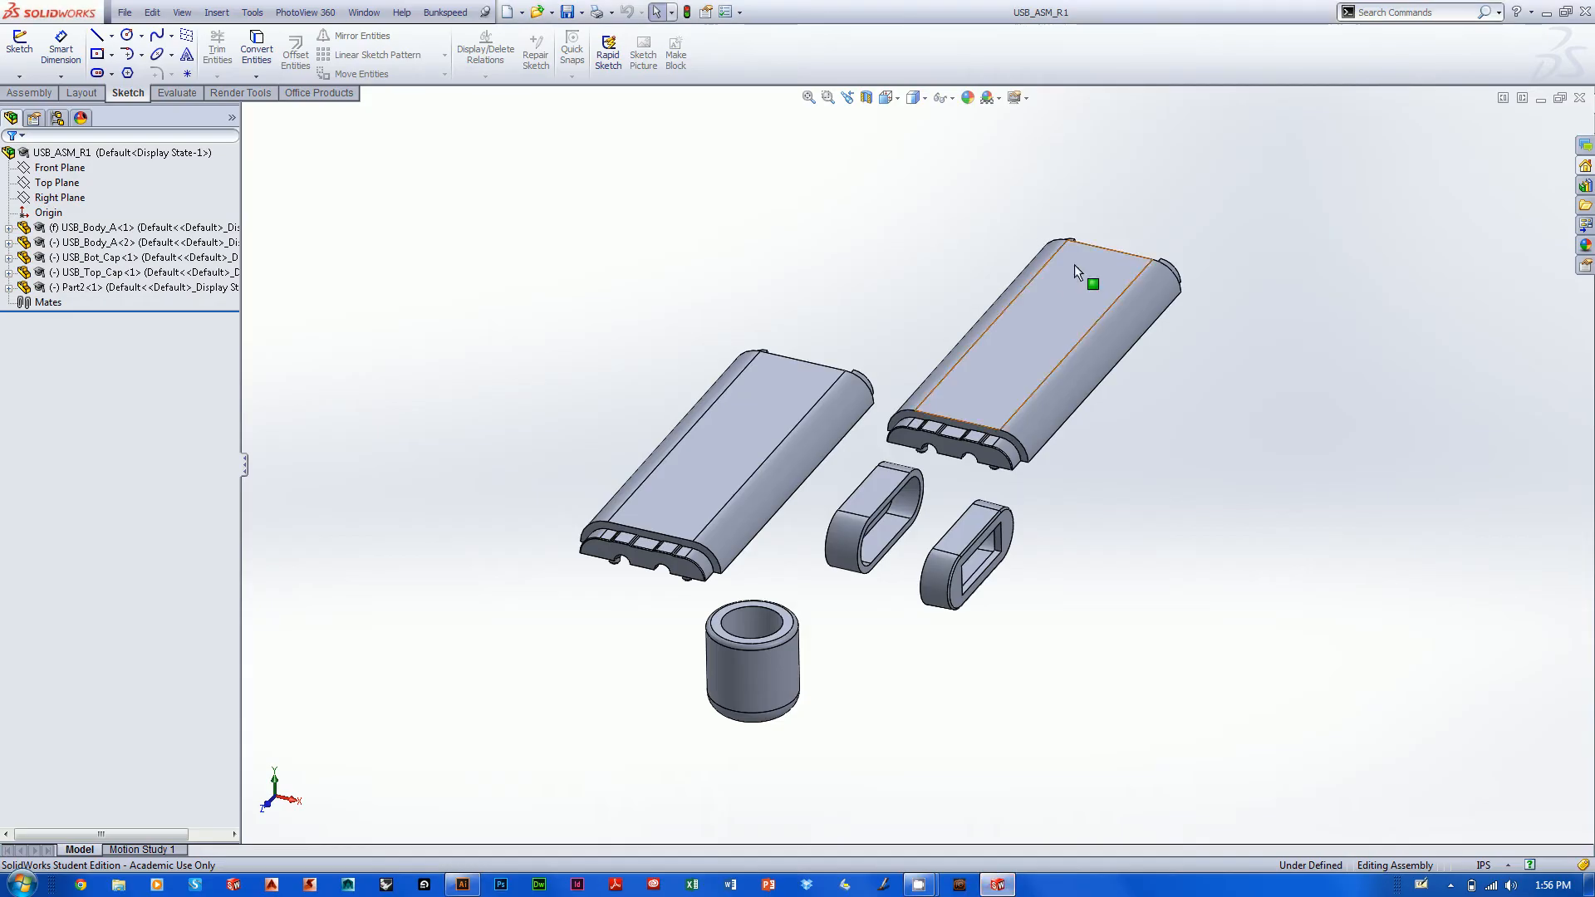
Open the USB_Body_A part in its own window from the second body in the assembly.
{"action": "right_click", "coordinate": [1047, 330]}
{"action": "left_click", "coordinate": [830, 257]}
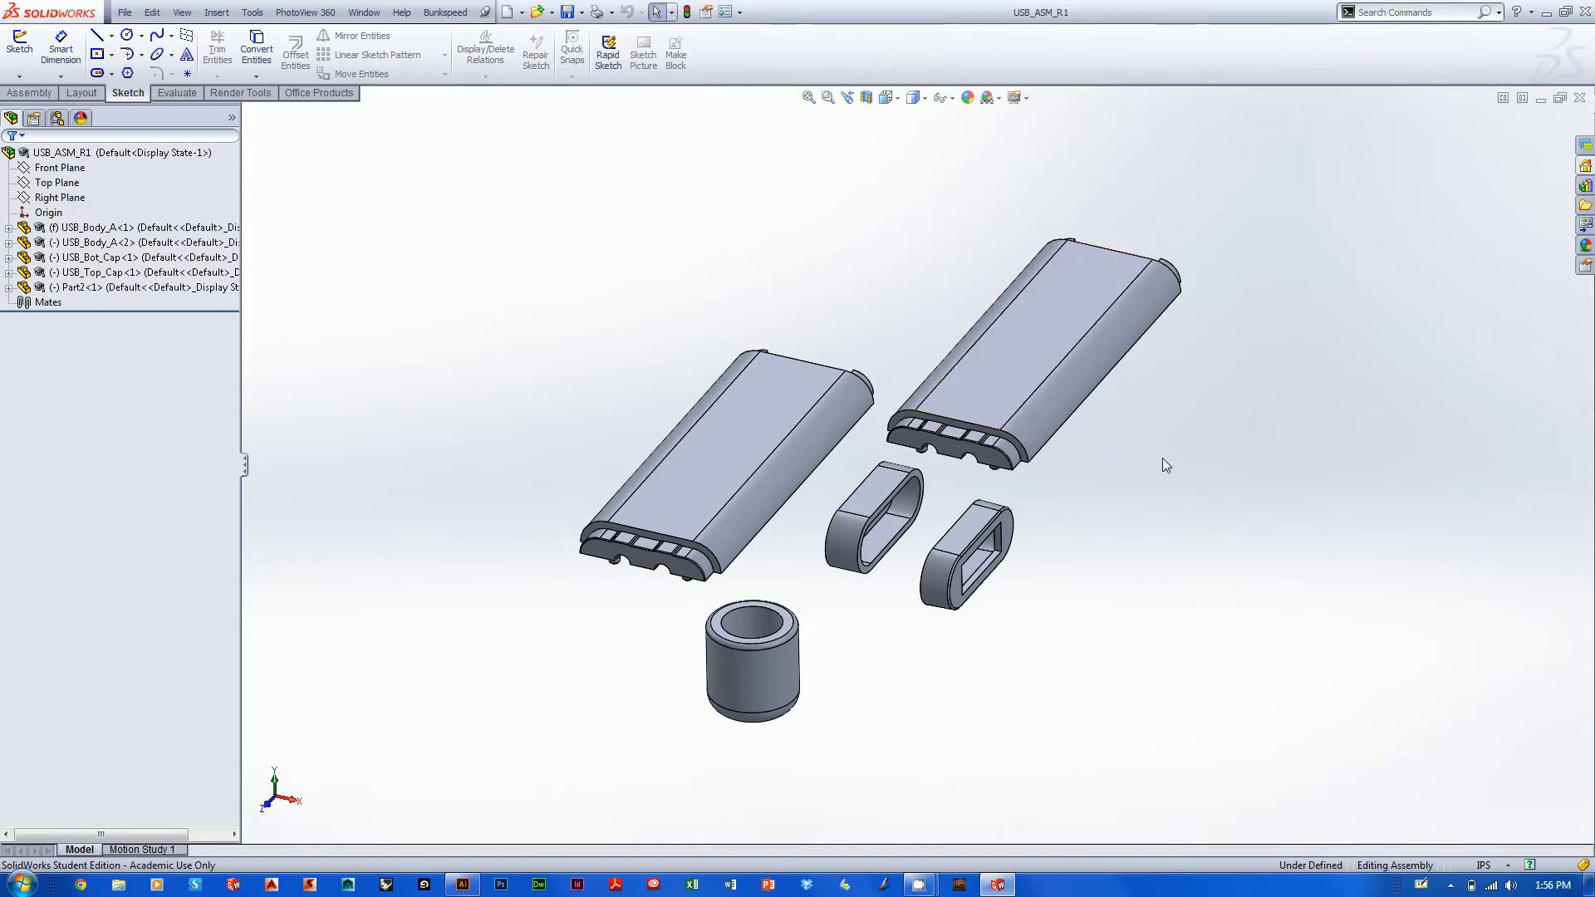
{"action": "middle_click_drag", "start_coordinate": [1163, 459], "coordinate": [1180, 355]}
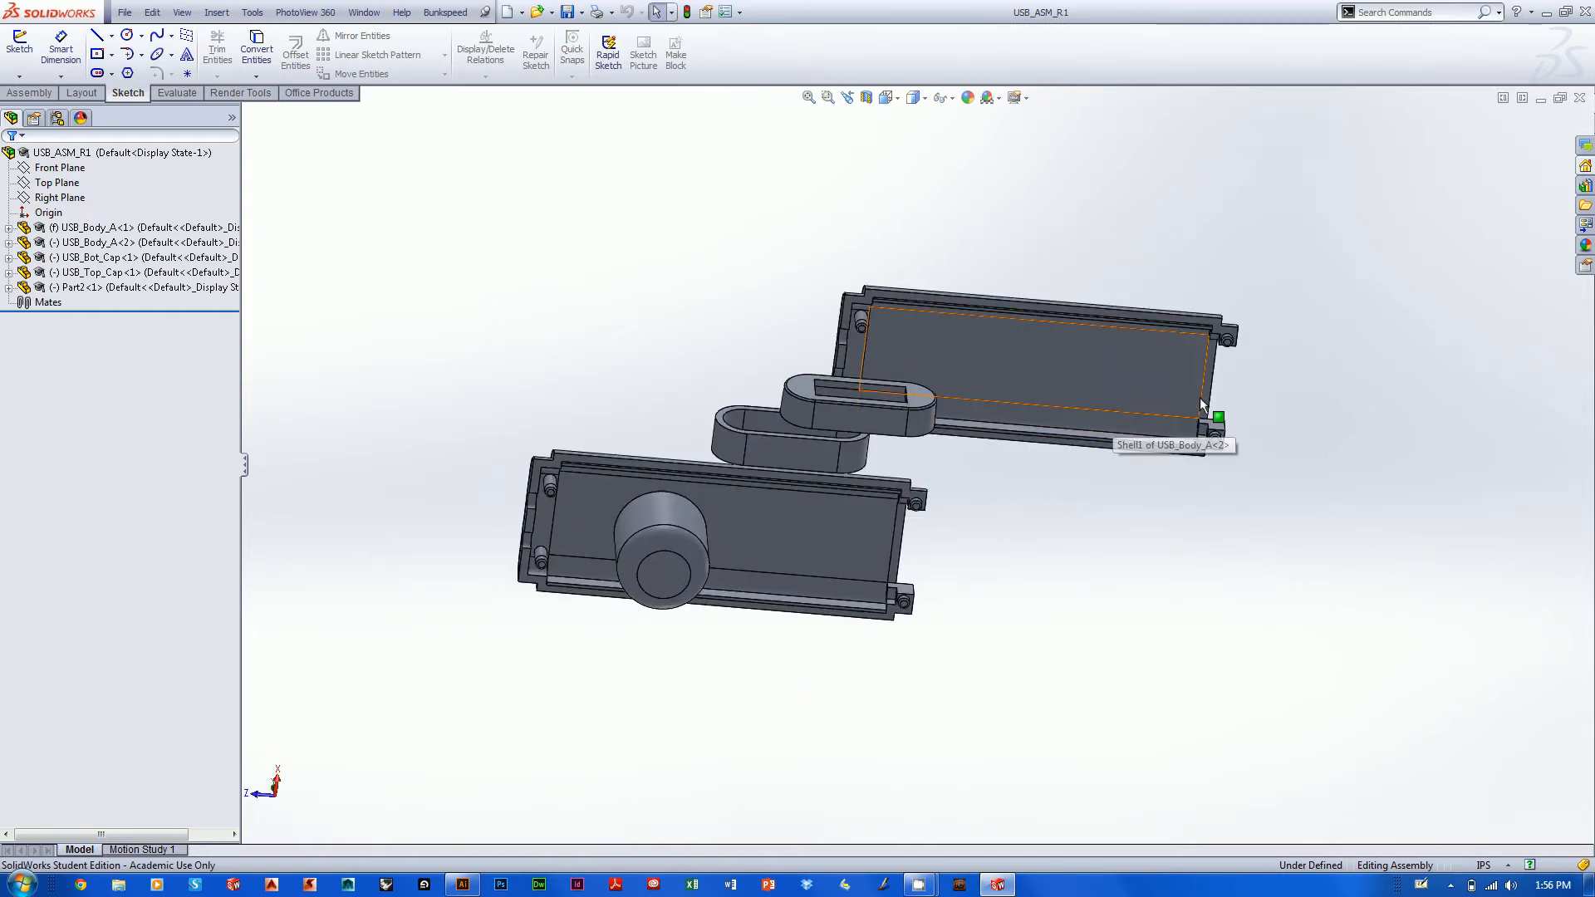
{"action": "middle_click_drag", "start_coordinate": [1040, 353], "coordinate": [1225, 620]}
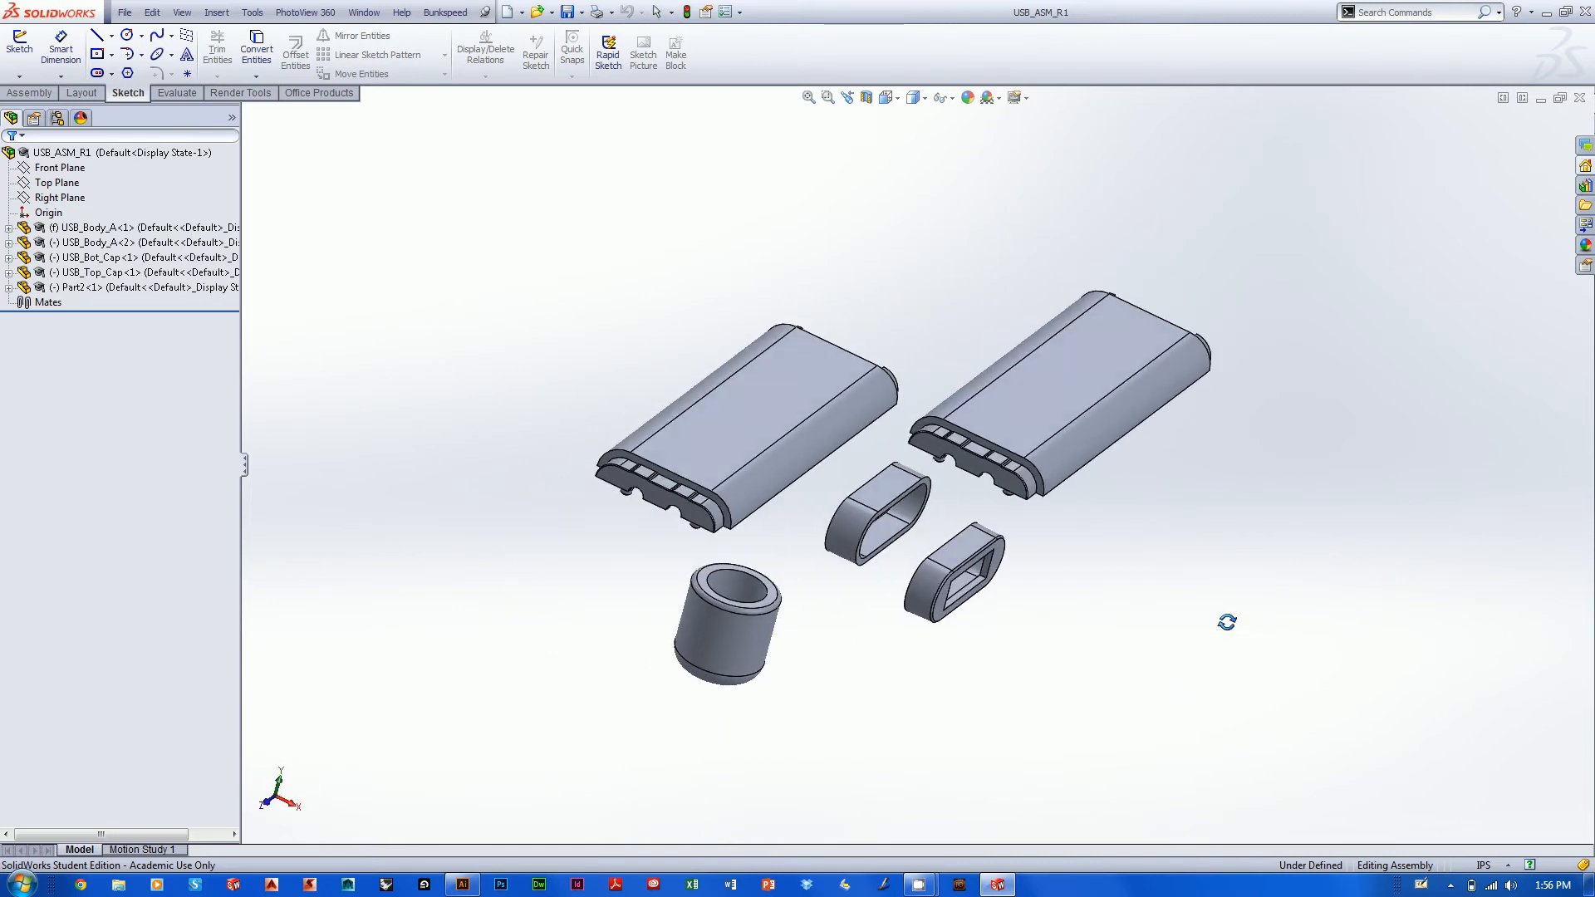
{"action": "key", "text": "f"}
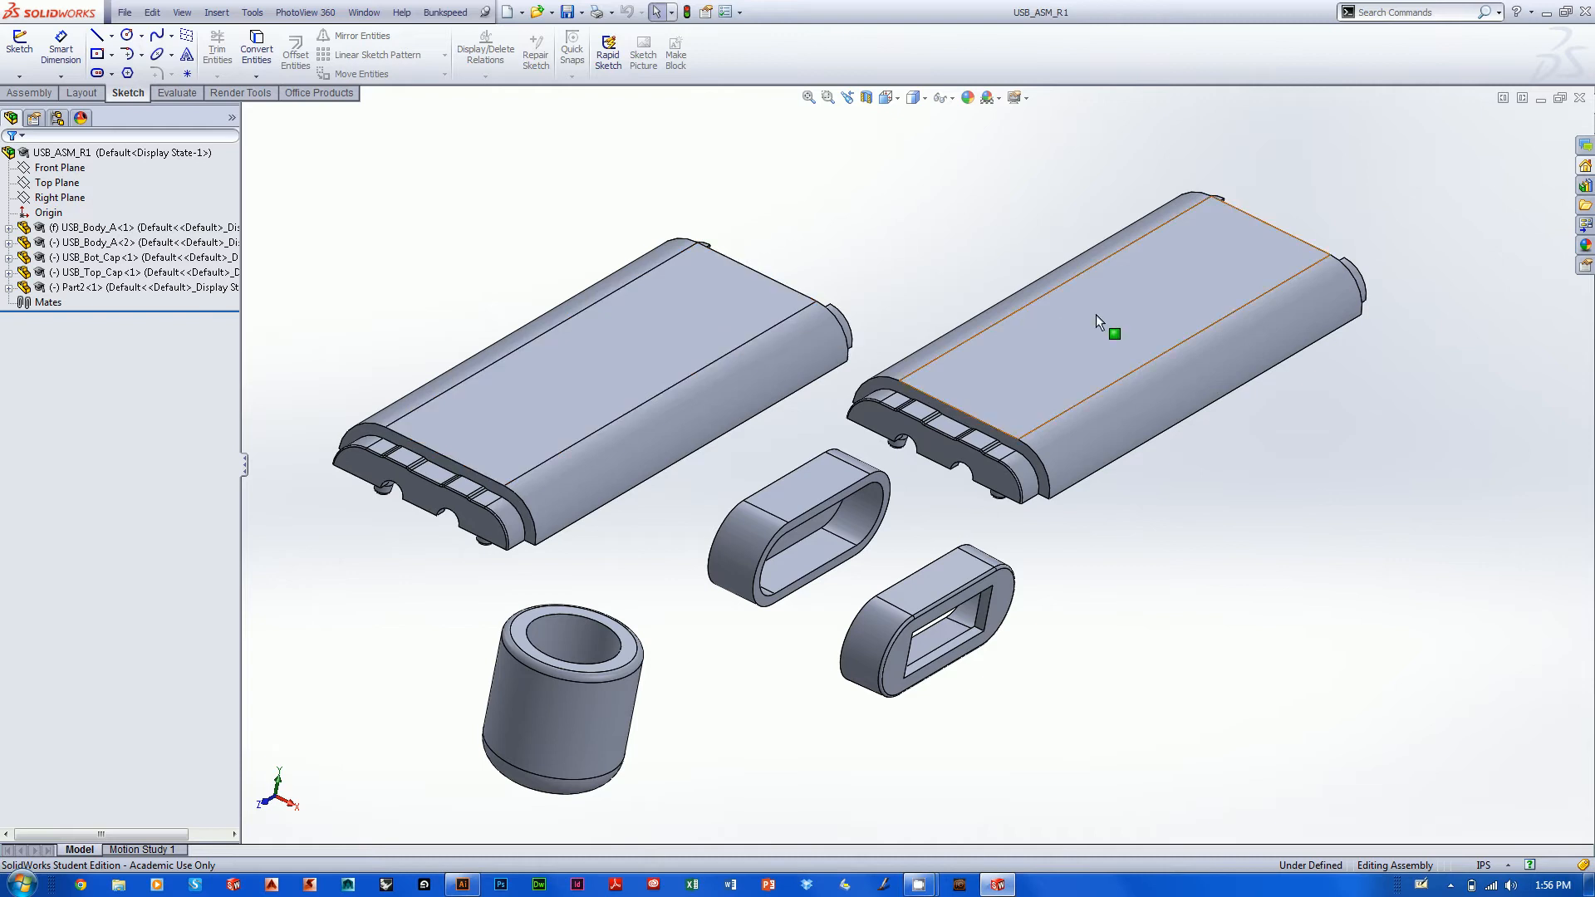
{"action": "right_click", "coordinate": [1150, 299]}
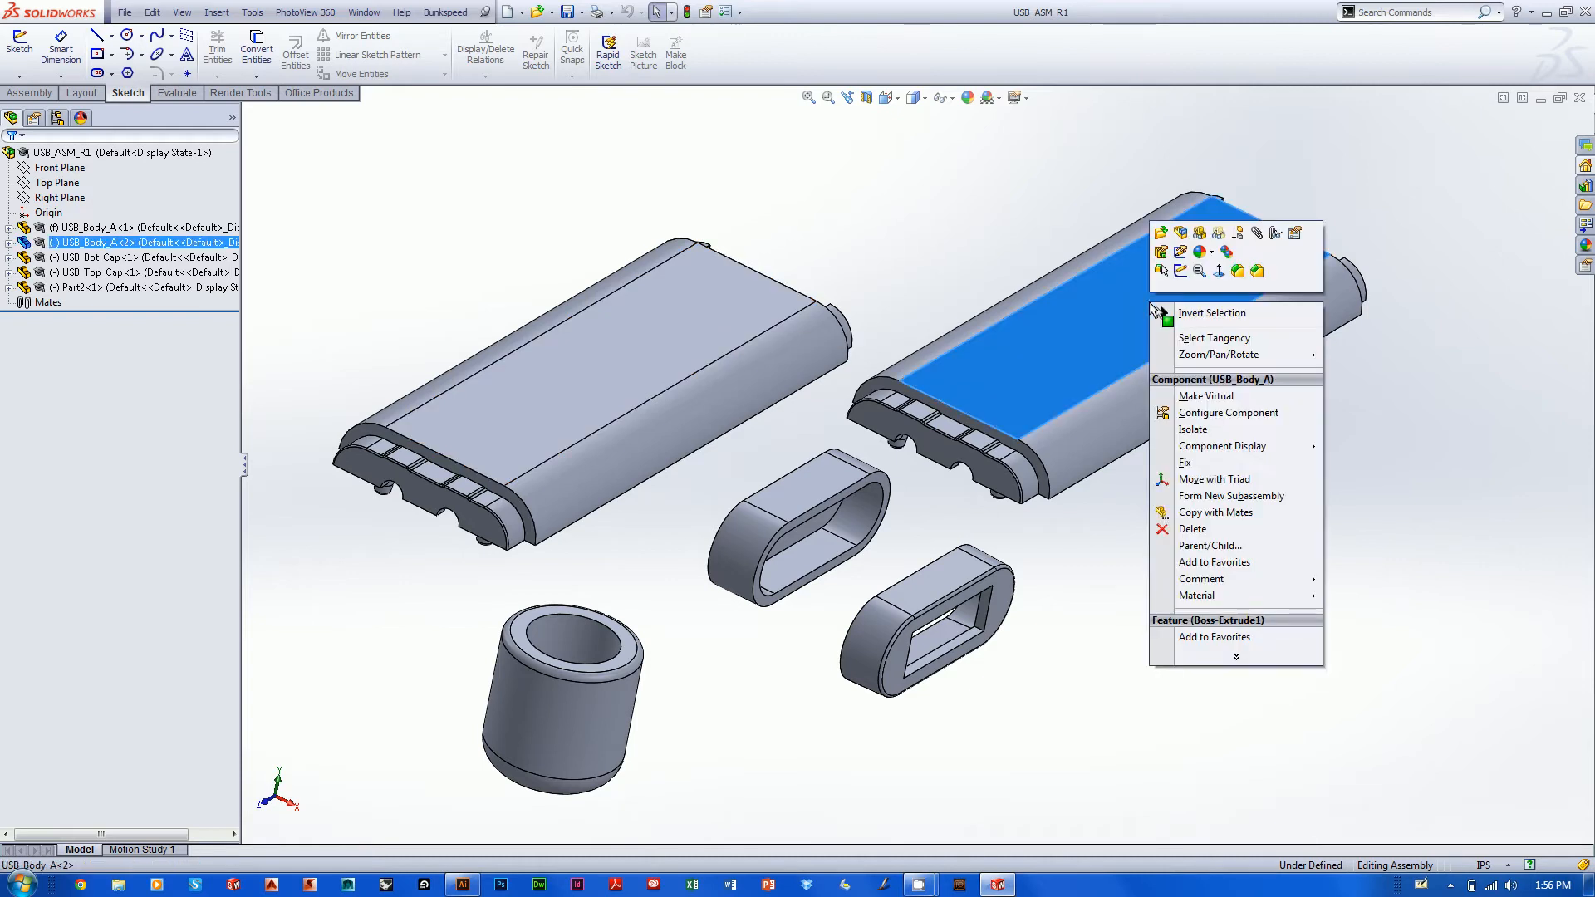
{"action": "left_click", "coordinate": [1161, 234]}
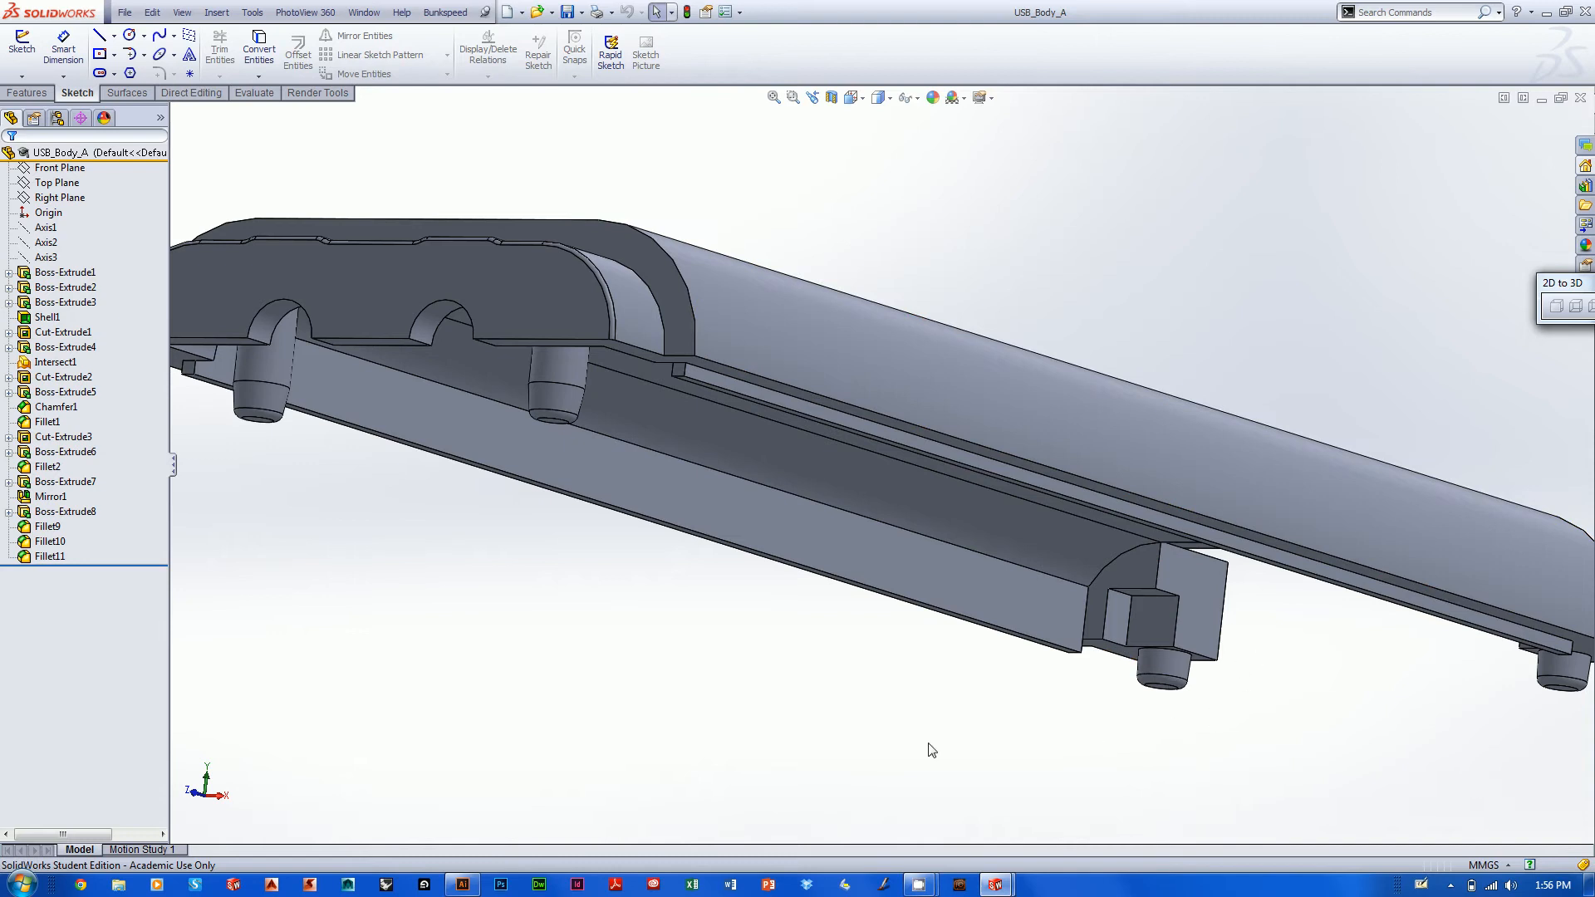
Orient the view normal to the Top Plane, flipped to show the inside of the body from below.
{"action": "right_click", "coordinate": [68, 184]}
{"action": "left_click", "coordinate": [136, 165]}
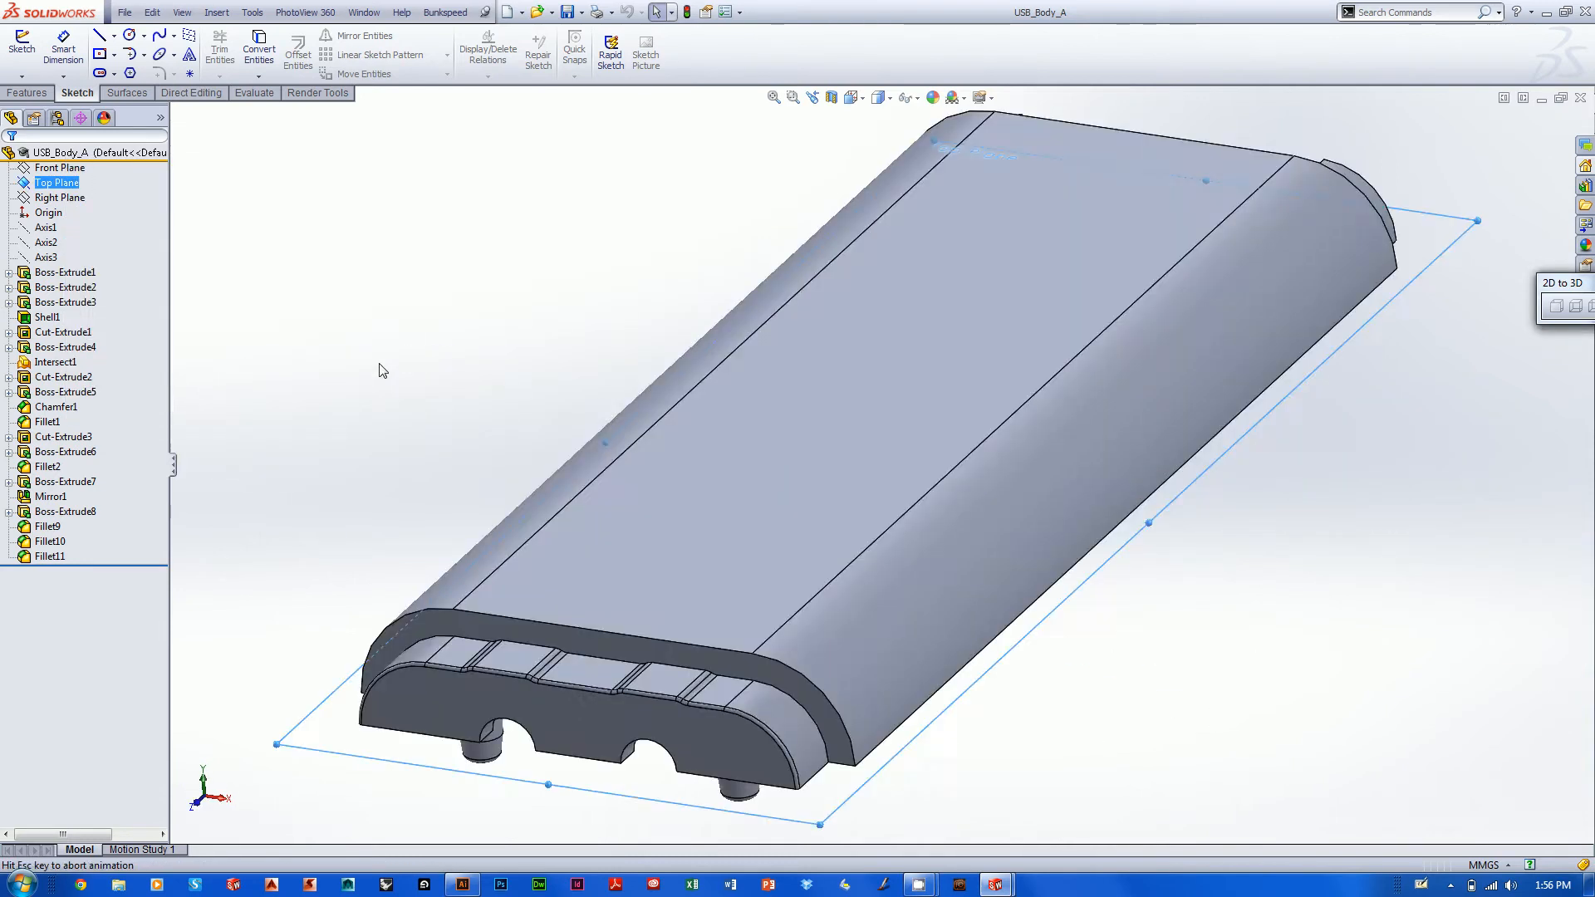
{"action": "right_click", "coordinate": [58, 183]}
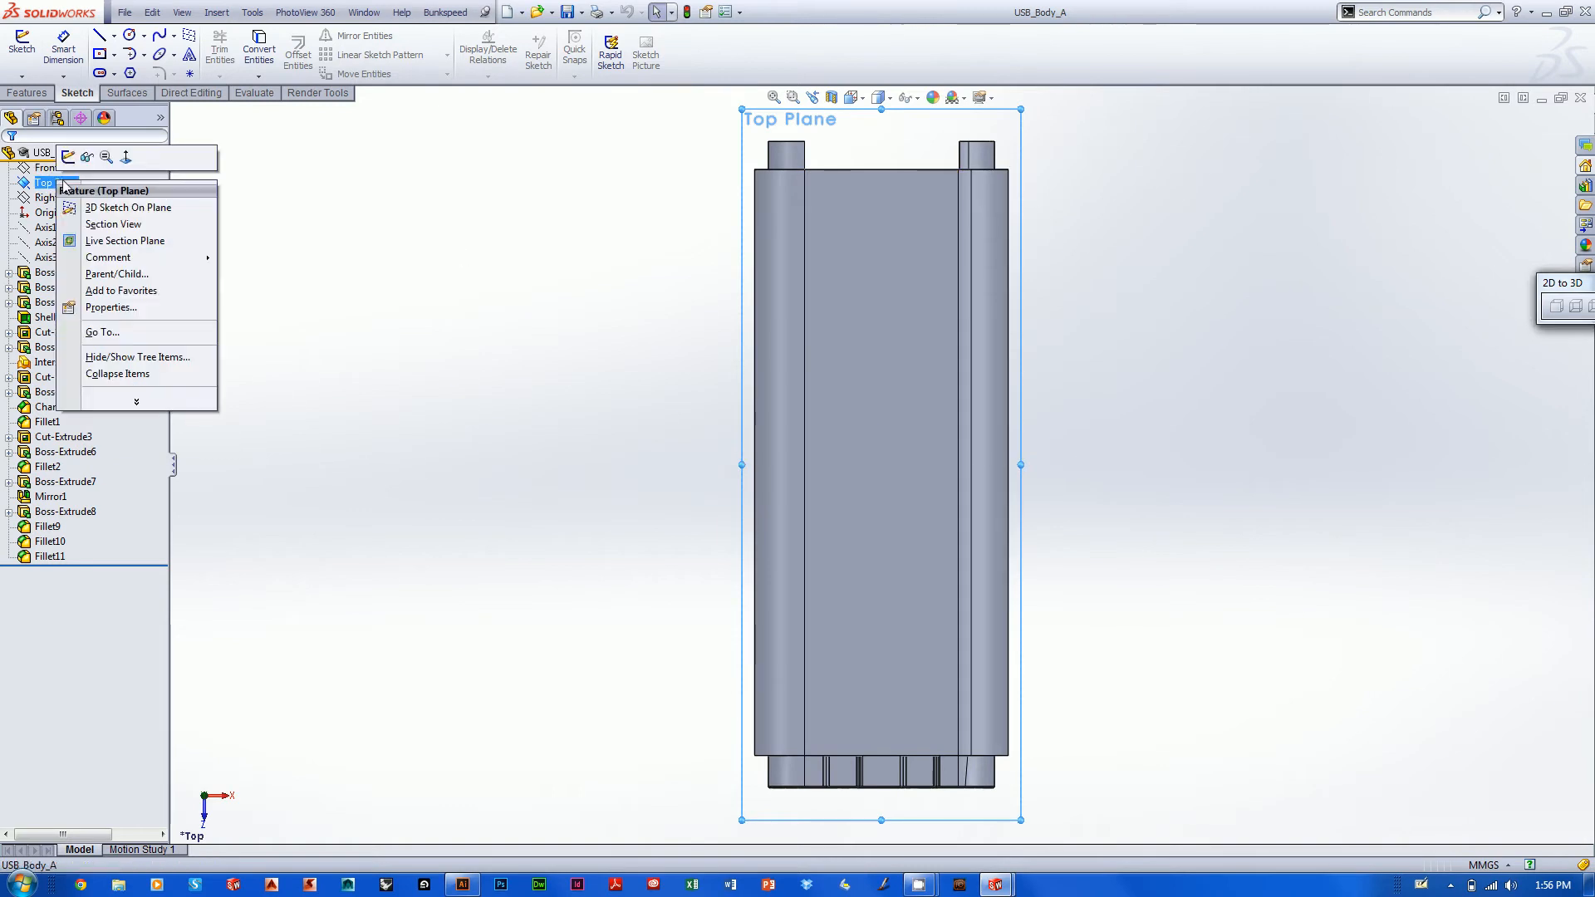
{"action": "left_click", "coordinate": [128, 165]}
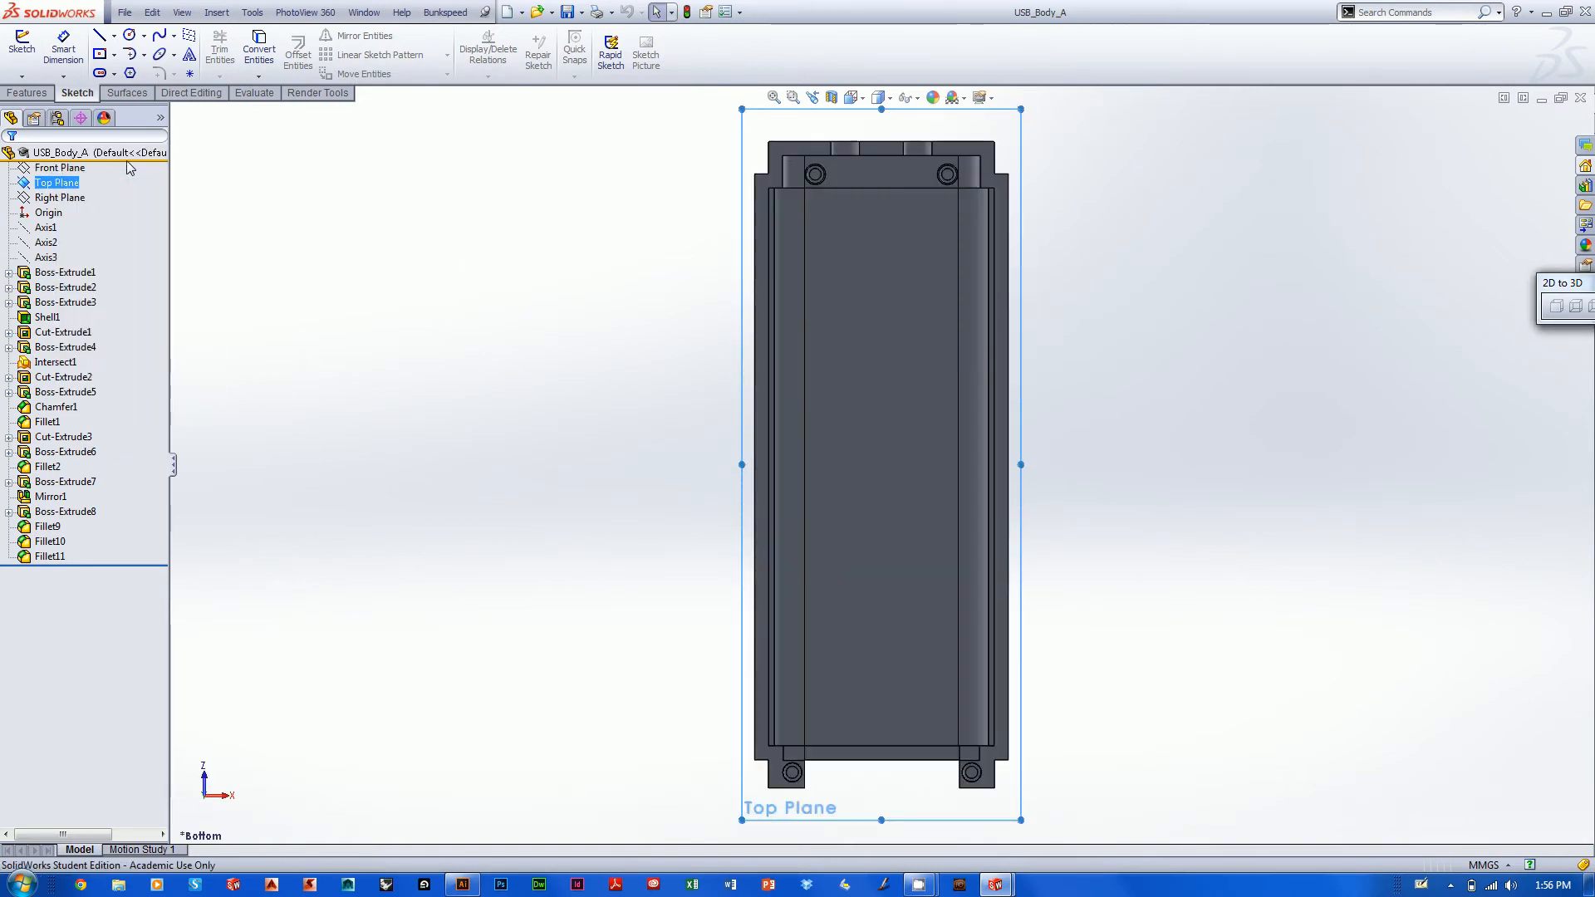
{"action": "left_click", "coordinate": [1118, 301]}
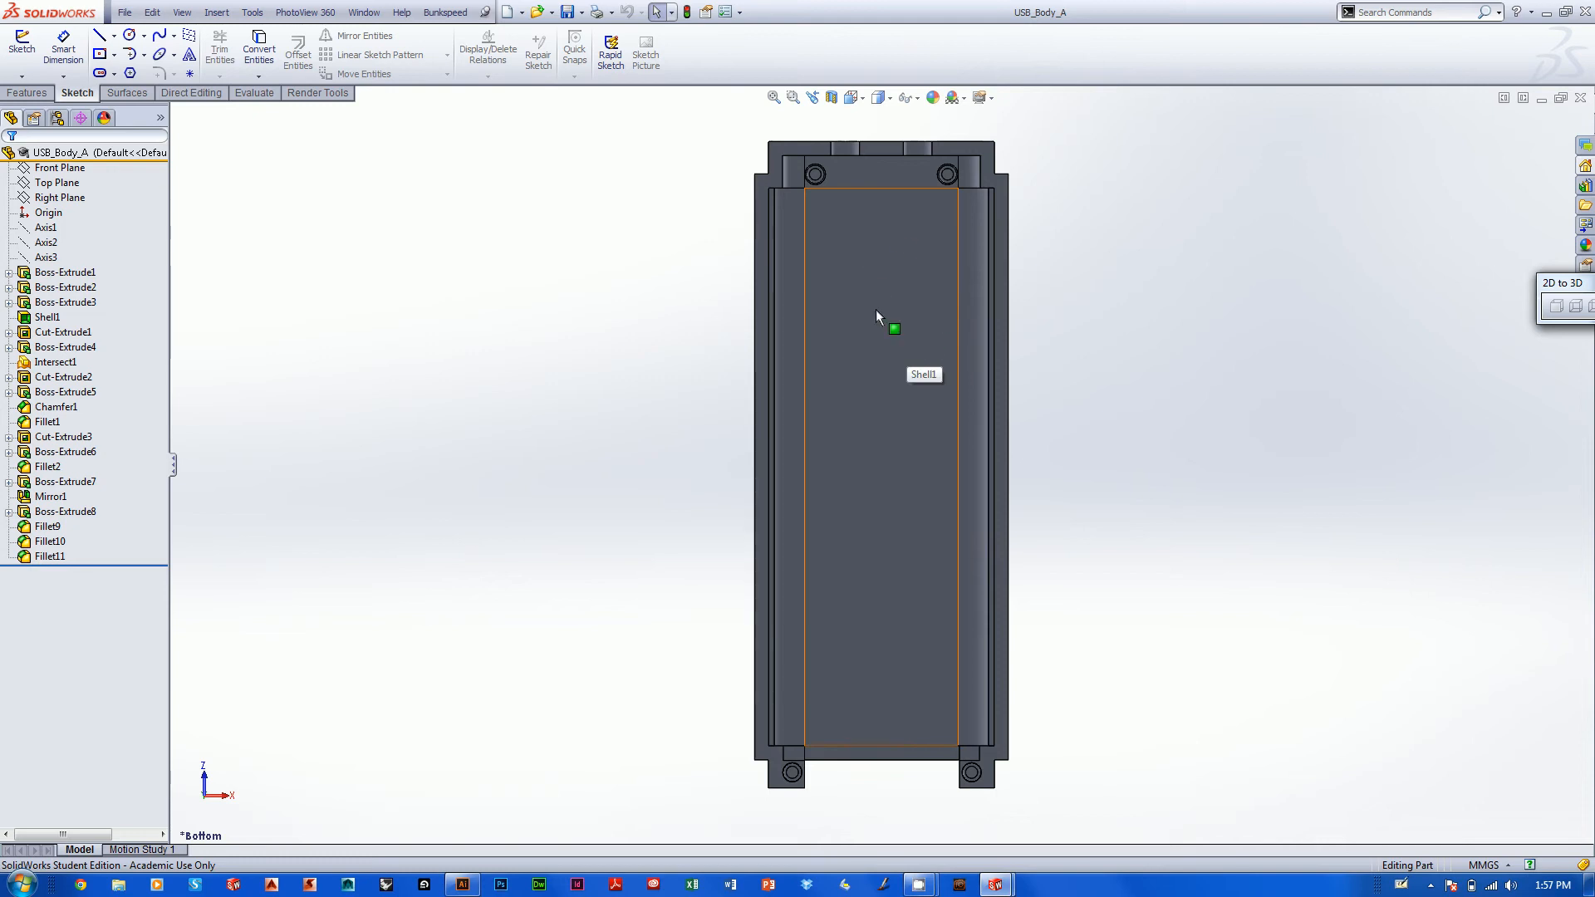
{"action": "middle_click_drag", "start_coordinate": [885, 213], "coordinate": [1063, 350]}
{"action": "key", "text": "ctrl+6"}
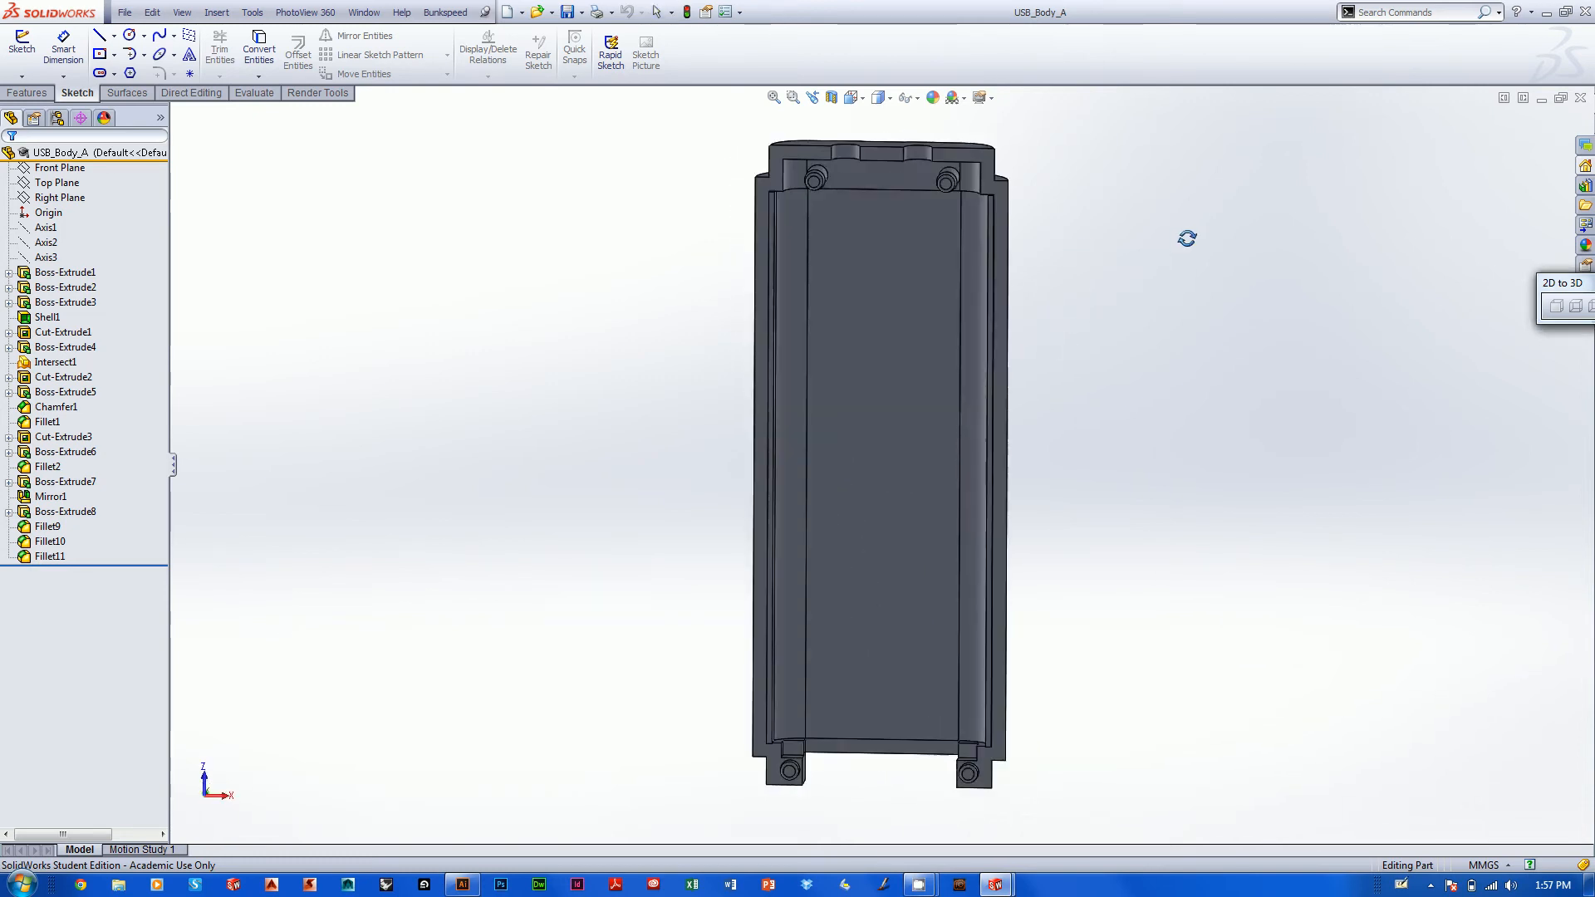
Inspect the extrusion settings of Boss-Extrude2 and Boss-Extrude3 at the two ends of the body.
{"action": "left_click", "coordinate": [8, 288]}
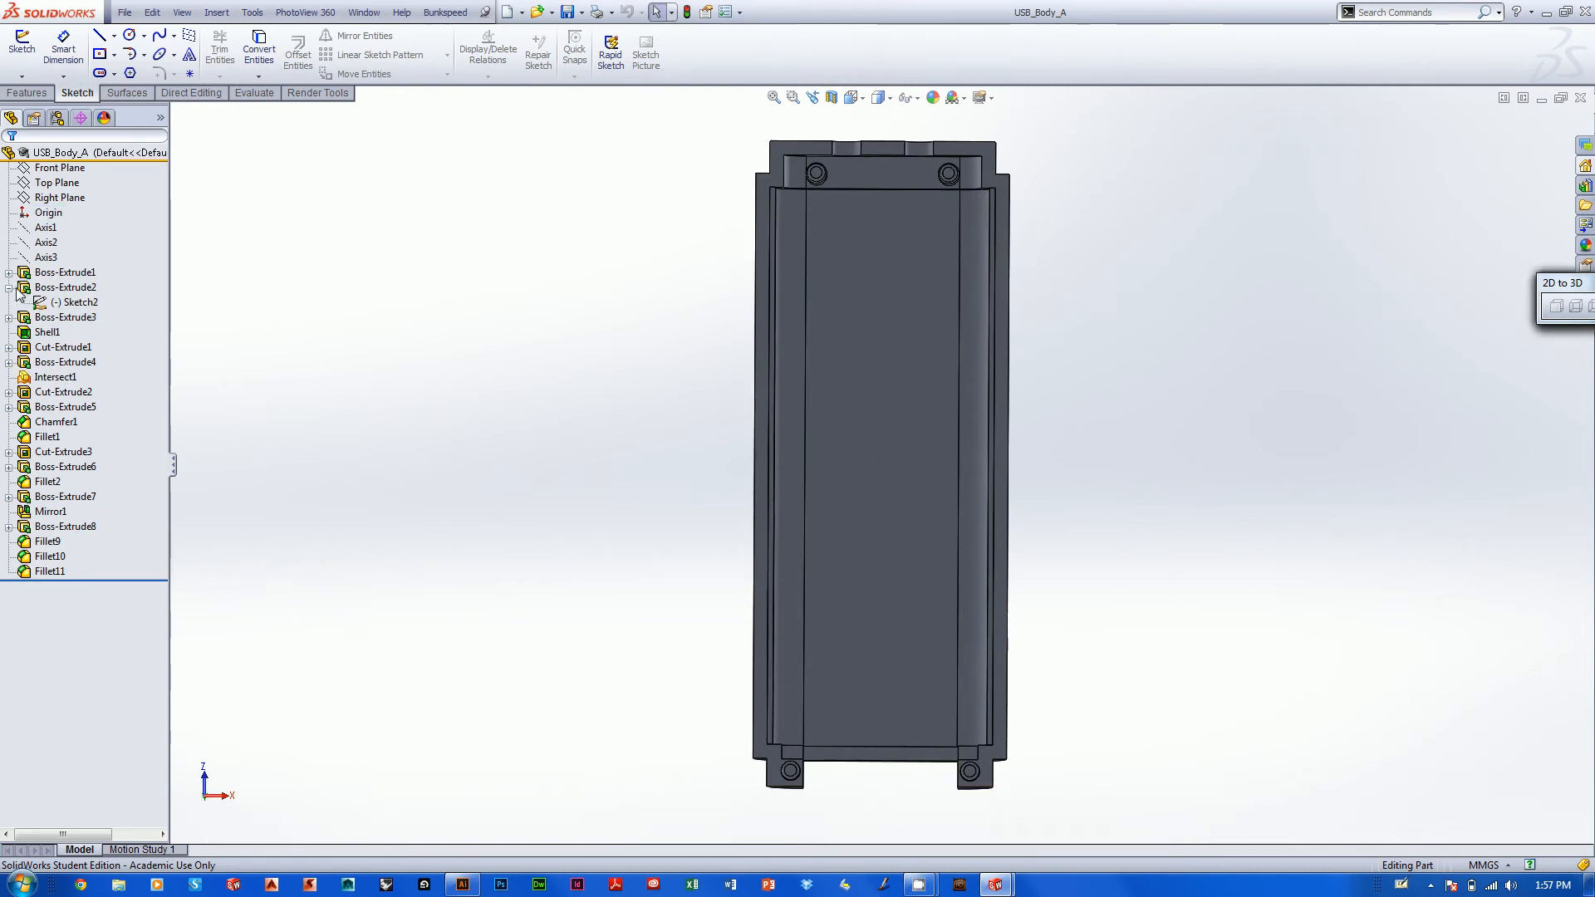
{"action": "right_click", "coordinate": [71, 288]}
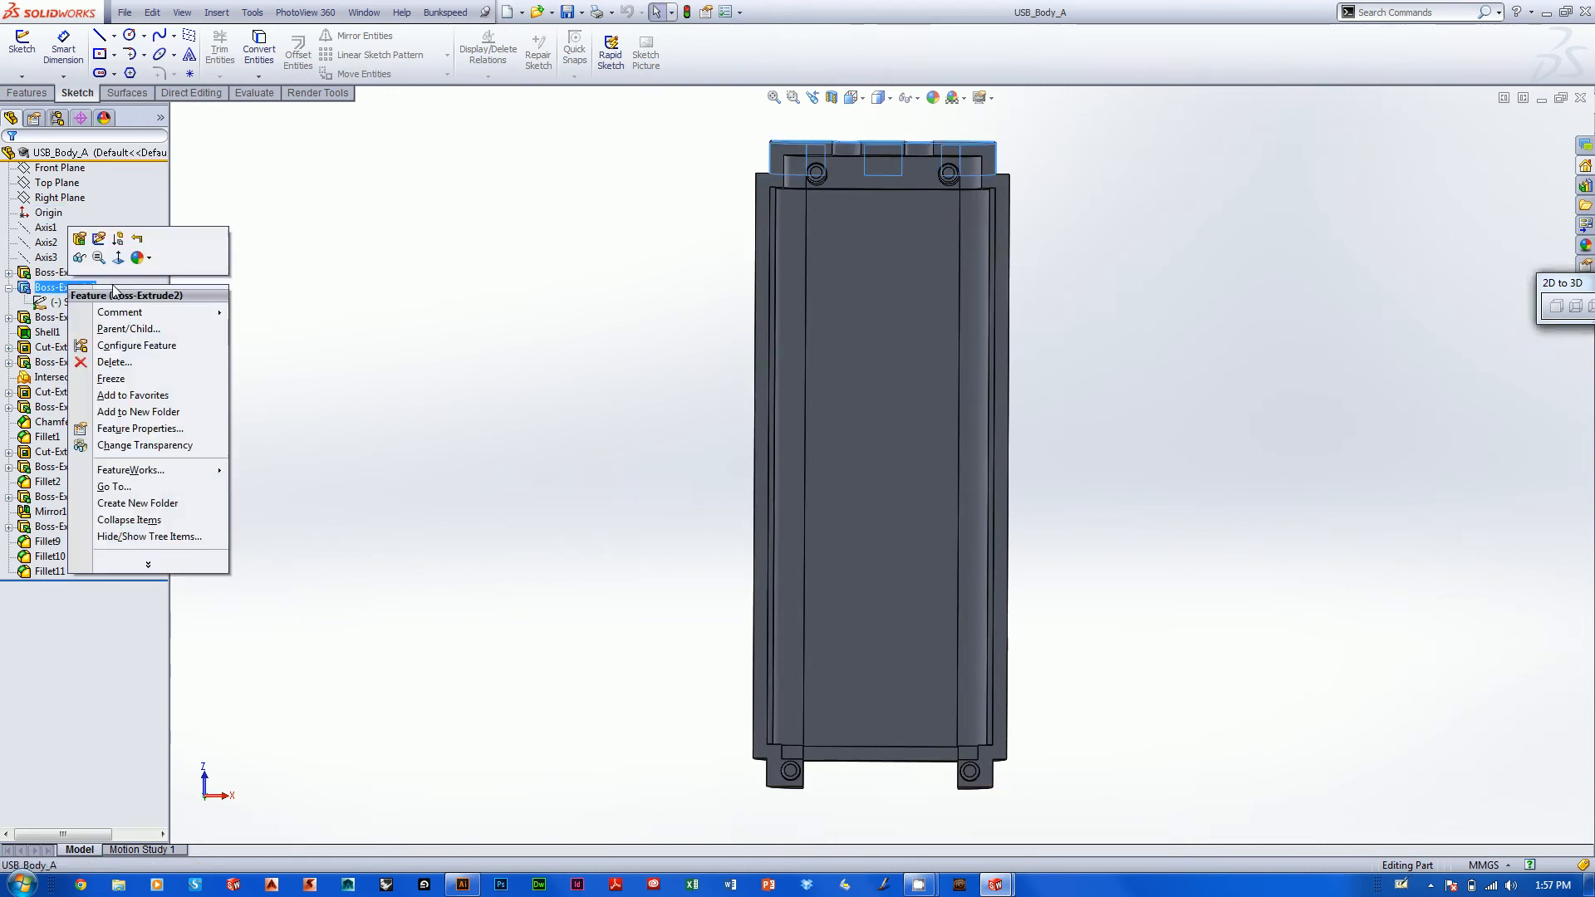
{"action": "left_click", "coordinate": [81, 239]}
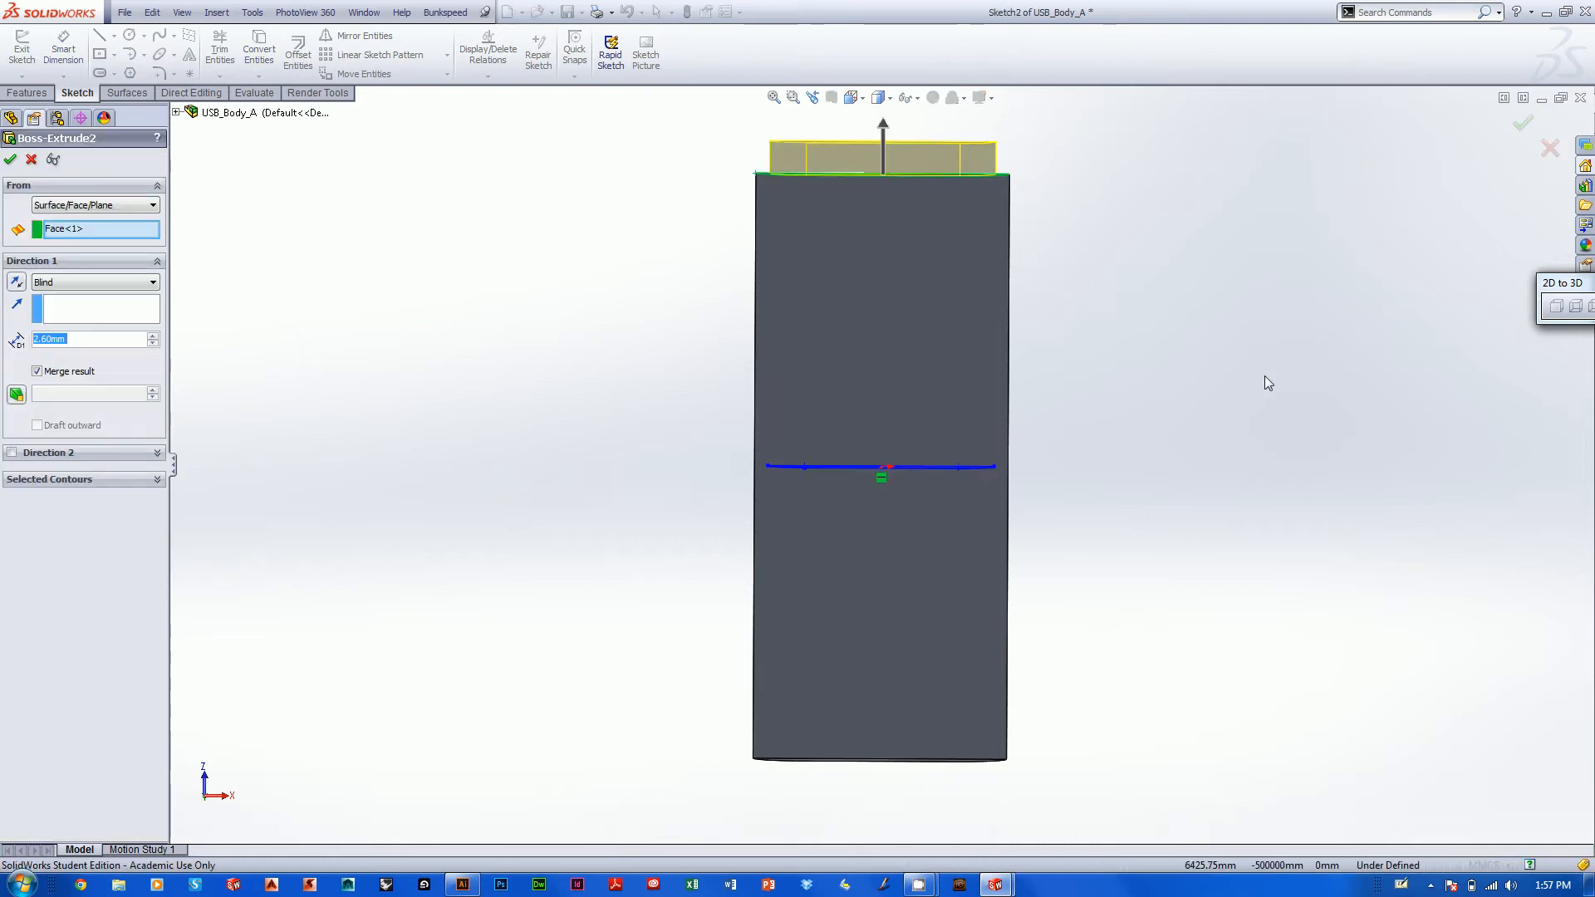
{"action": "middle_click_drag", "start_coordinate": [1264, 380], "coordinate": [1168, 494]}
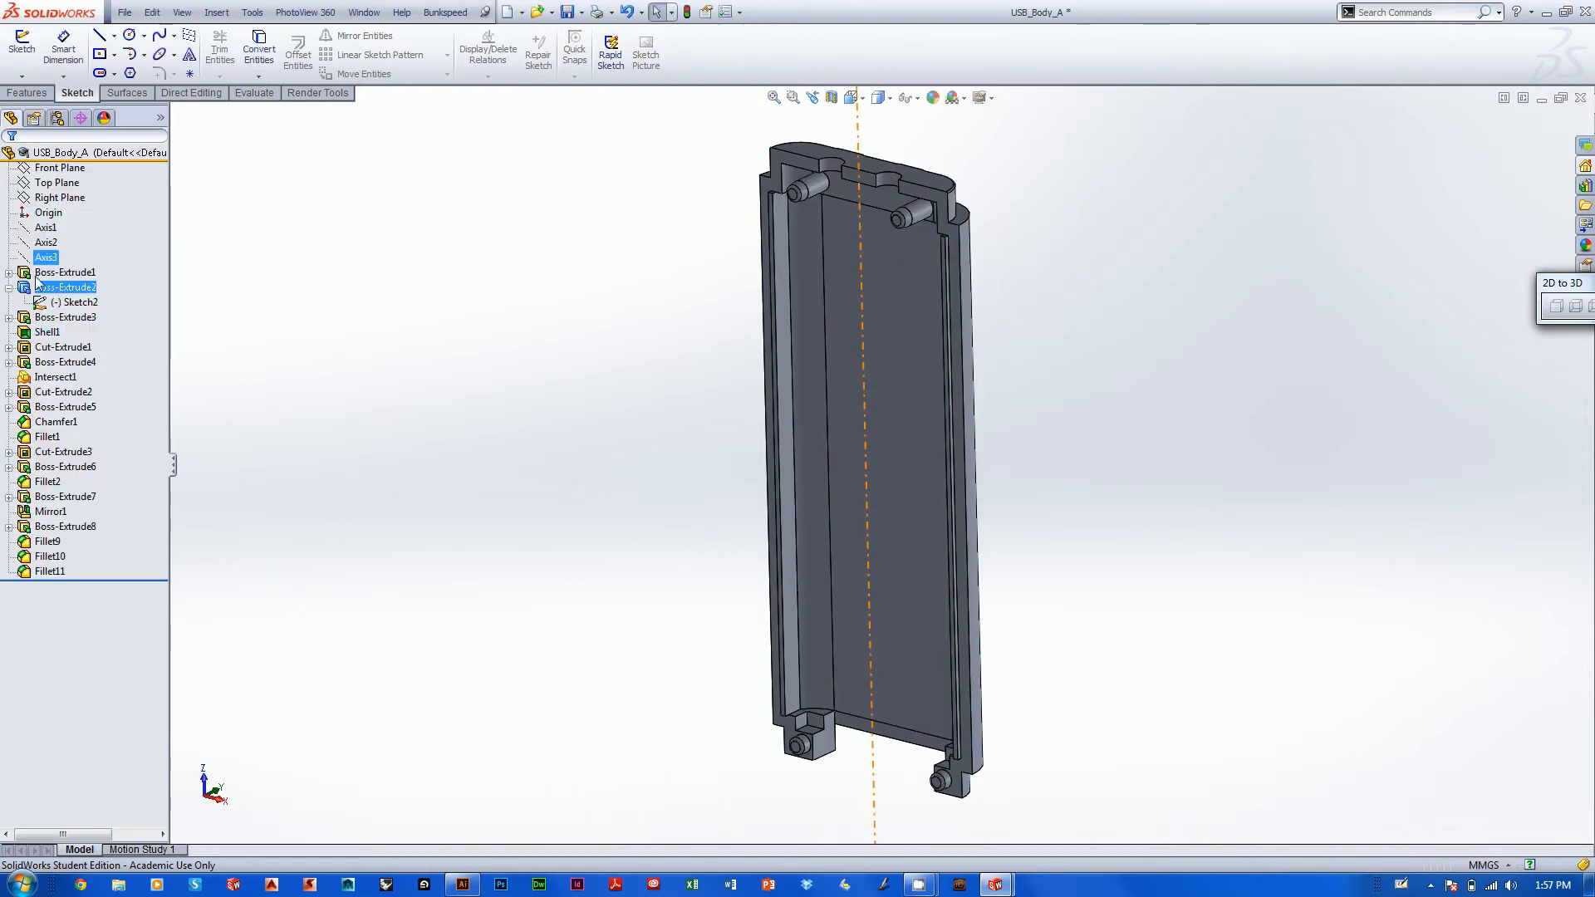
{"action": "right_click", "coordinate": [58, 318]}
{"action": "left_click", "coordinate": [62, 272]}
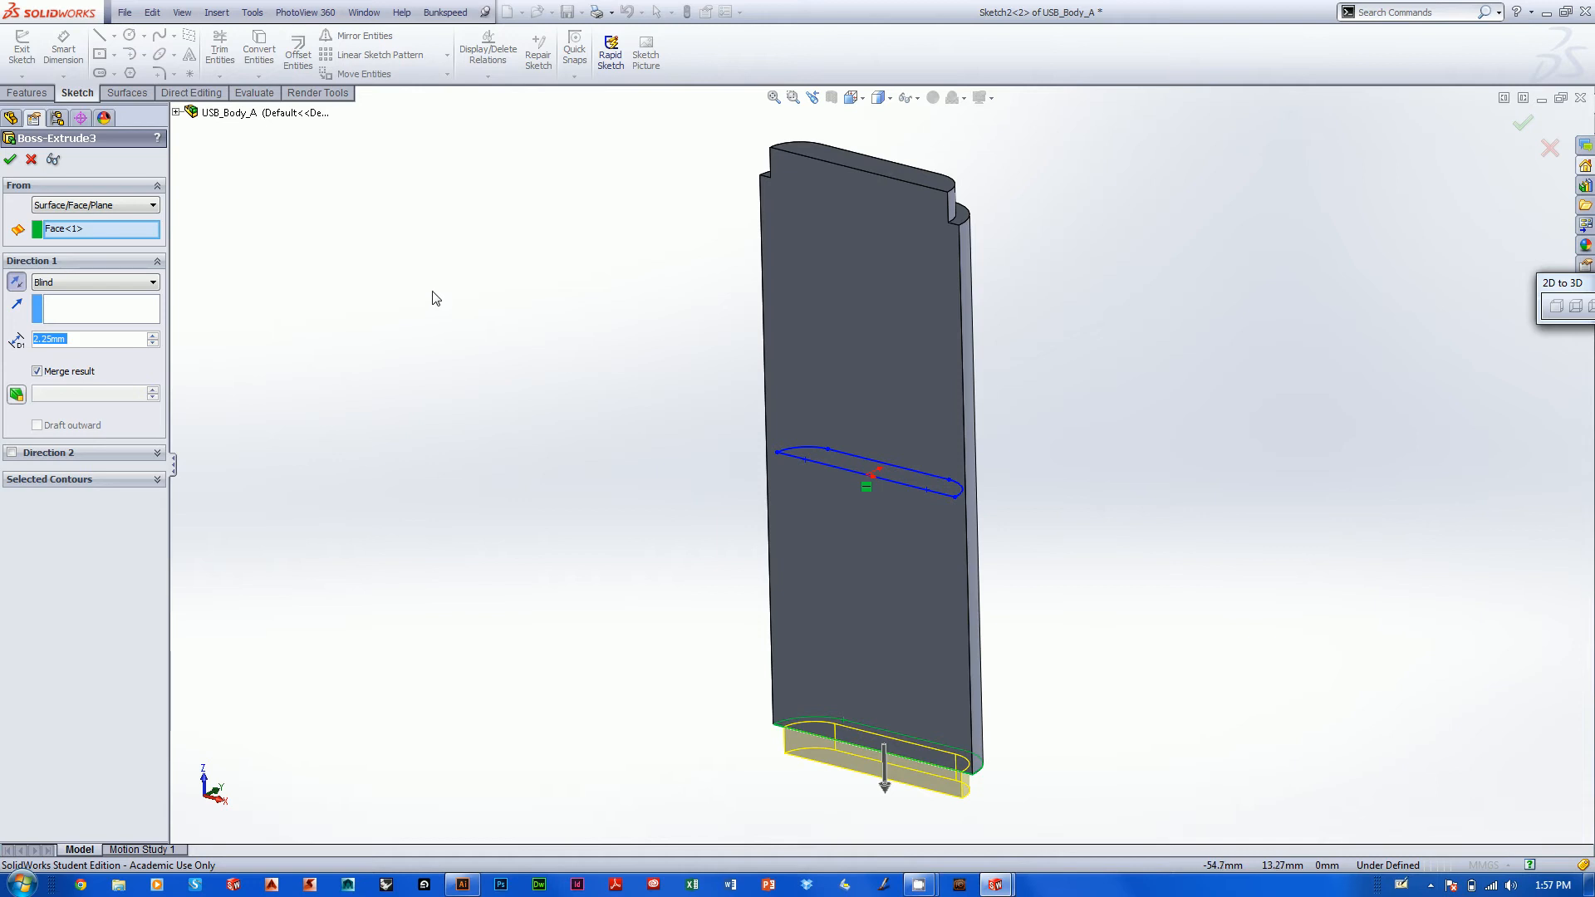
{"action": "left_click", "coordinate": [13, 158]}
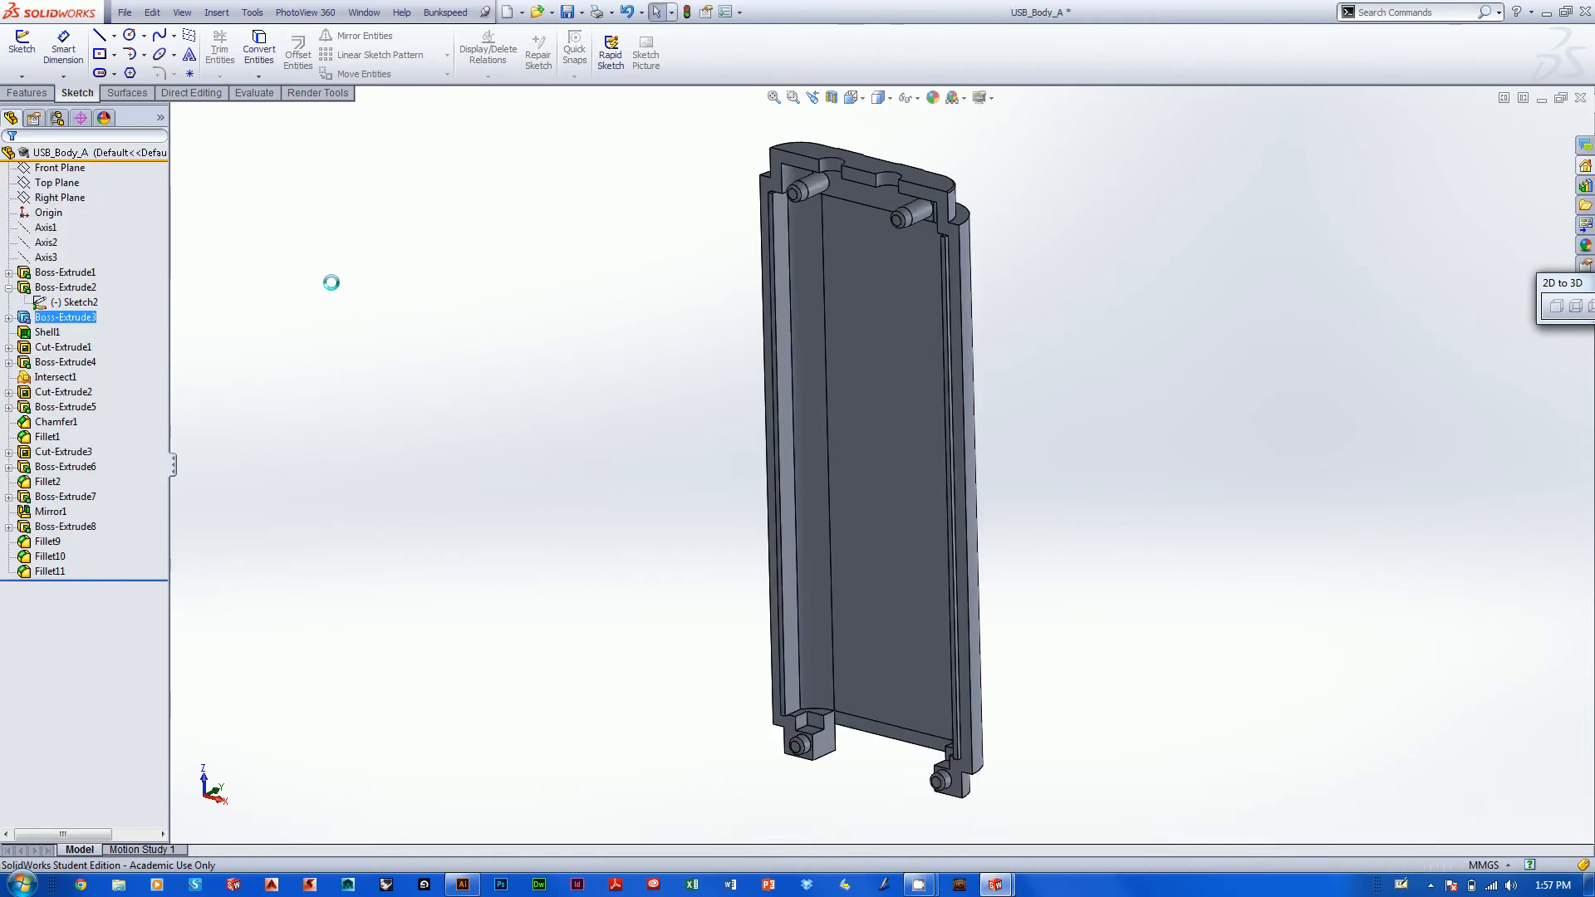
Try a mid-plane depth of 48.91 mm for the main body extrusion, Boss-Extrude1.
{"action": "right_click", "coordinate": [67, 275]}
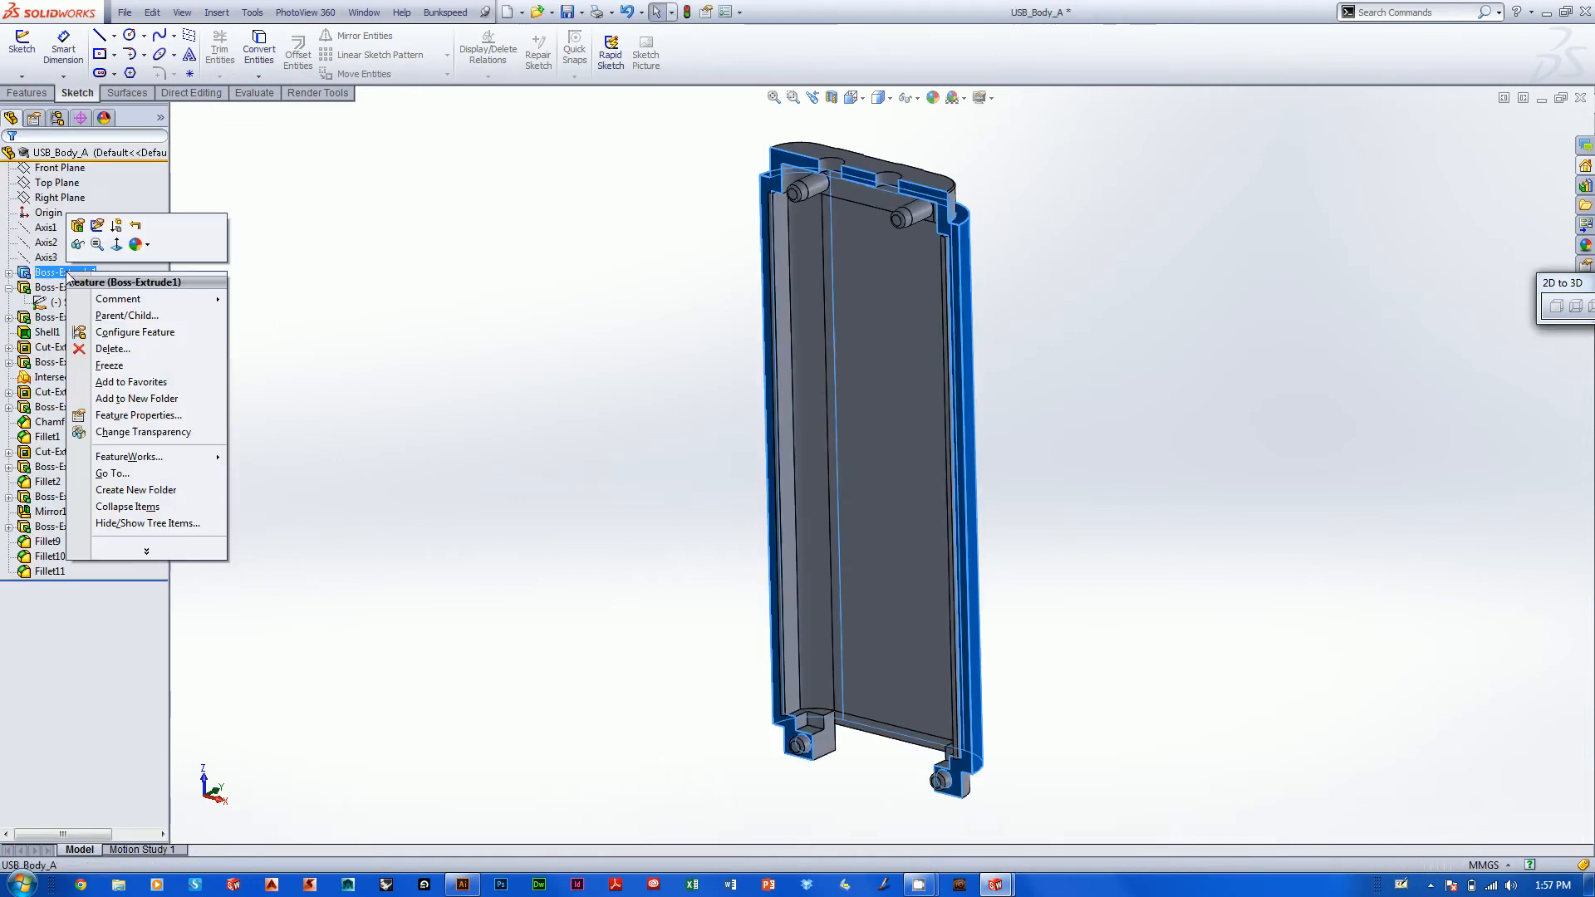
{"action": "left_click", "coordinate": [76, 229]}
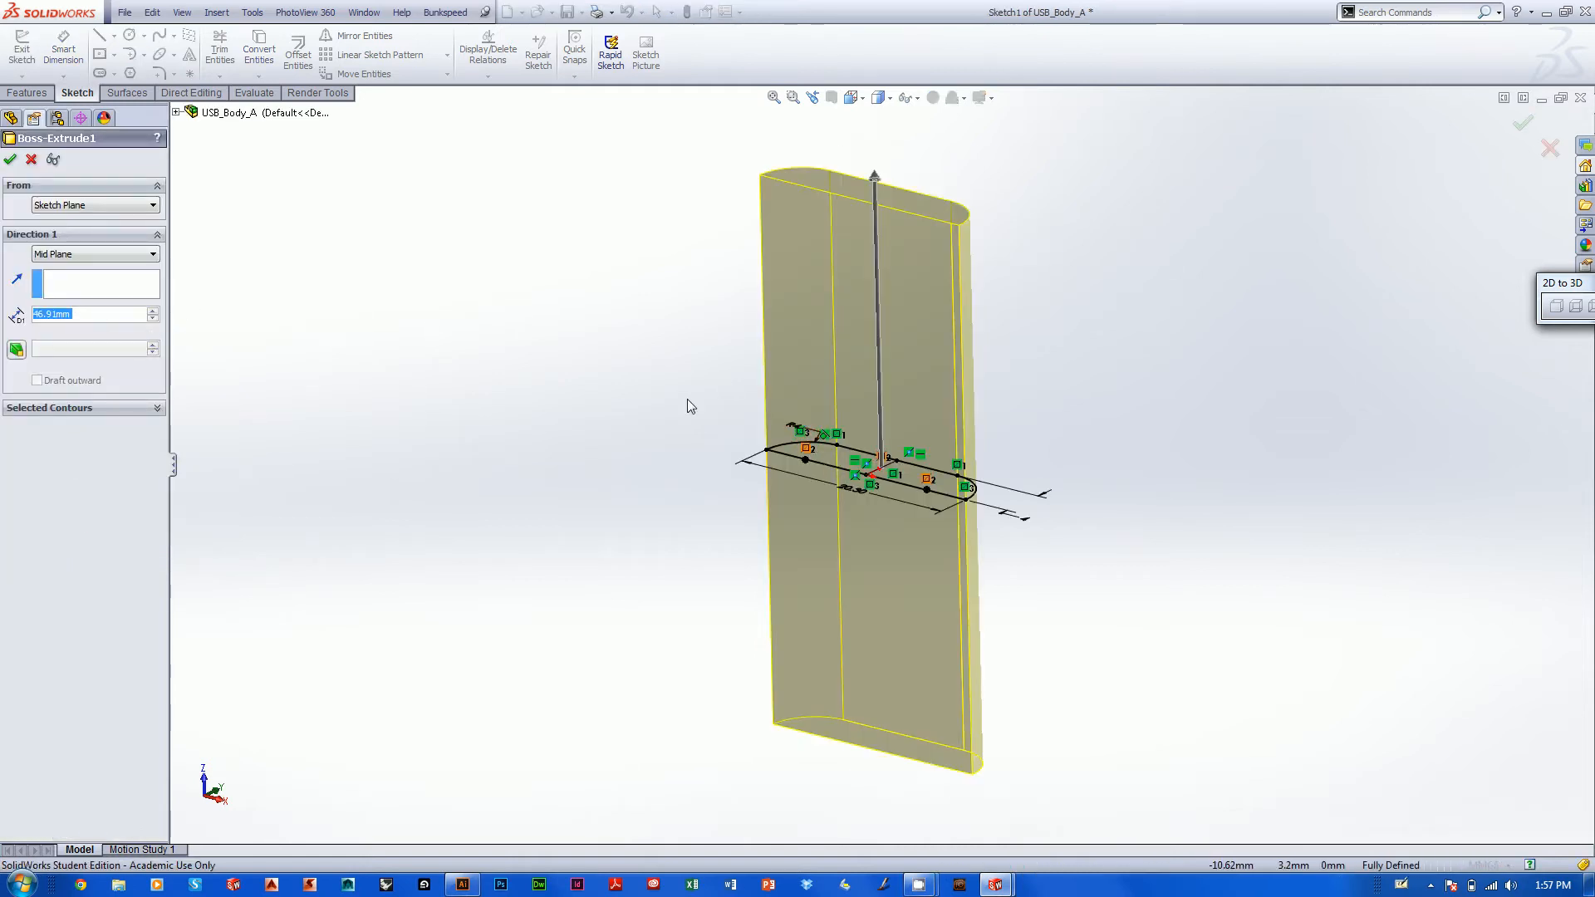
{"action": "left_click", "coordinate": [88, 254]}
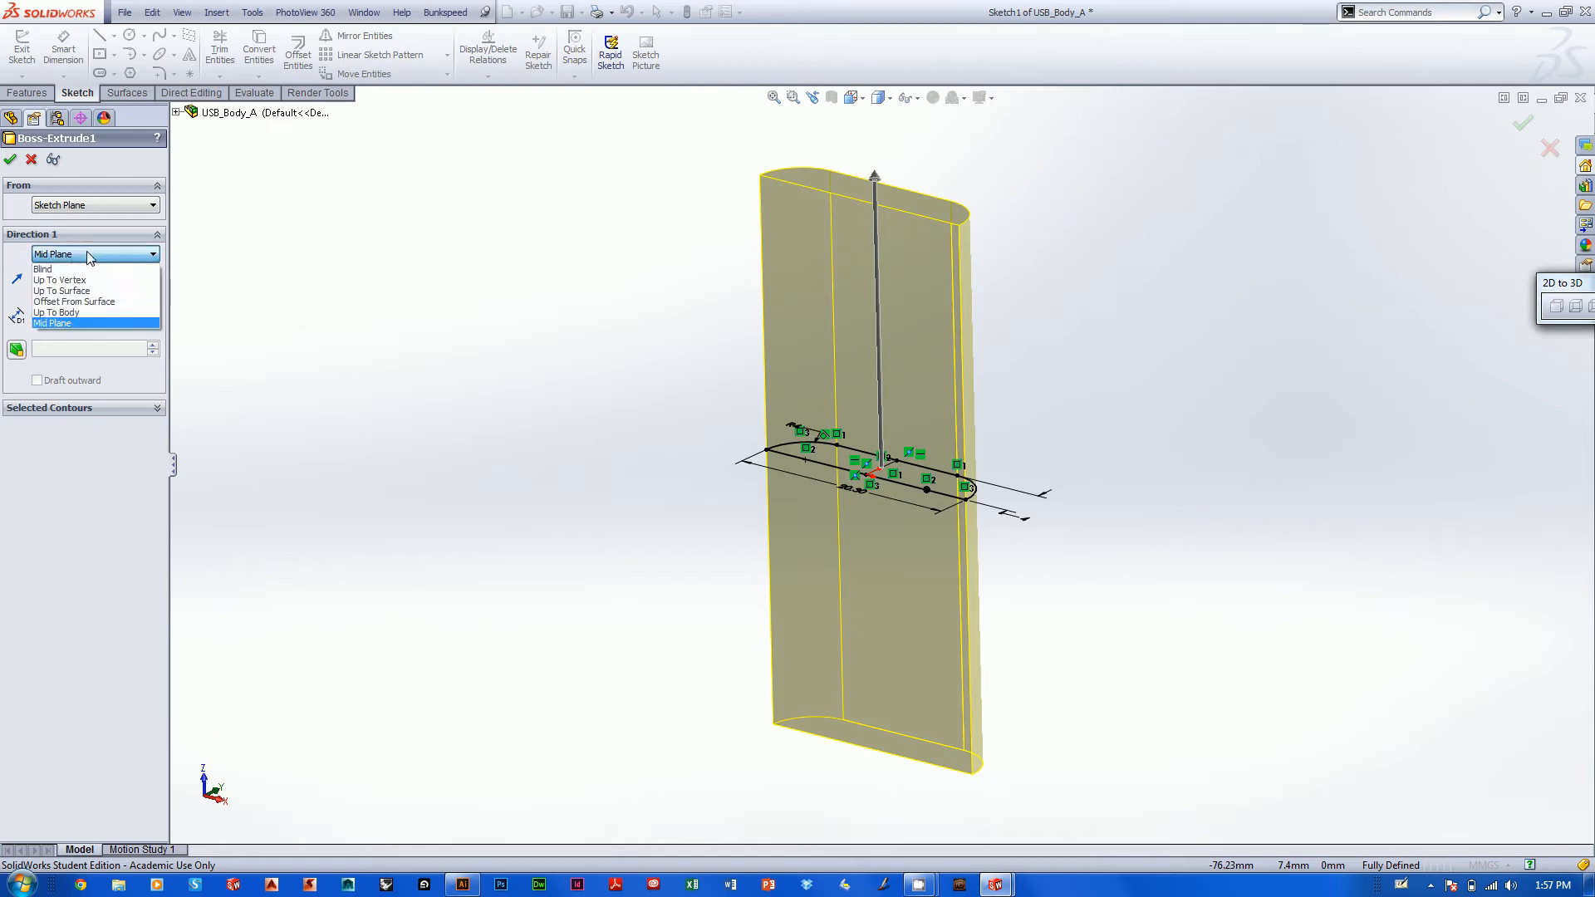
{"action": "left_click", "coordinate": [388, 263]}
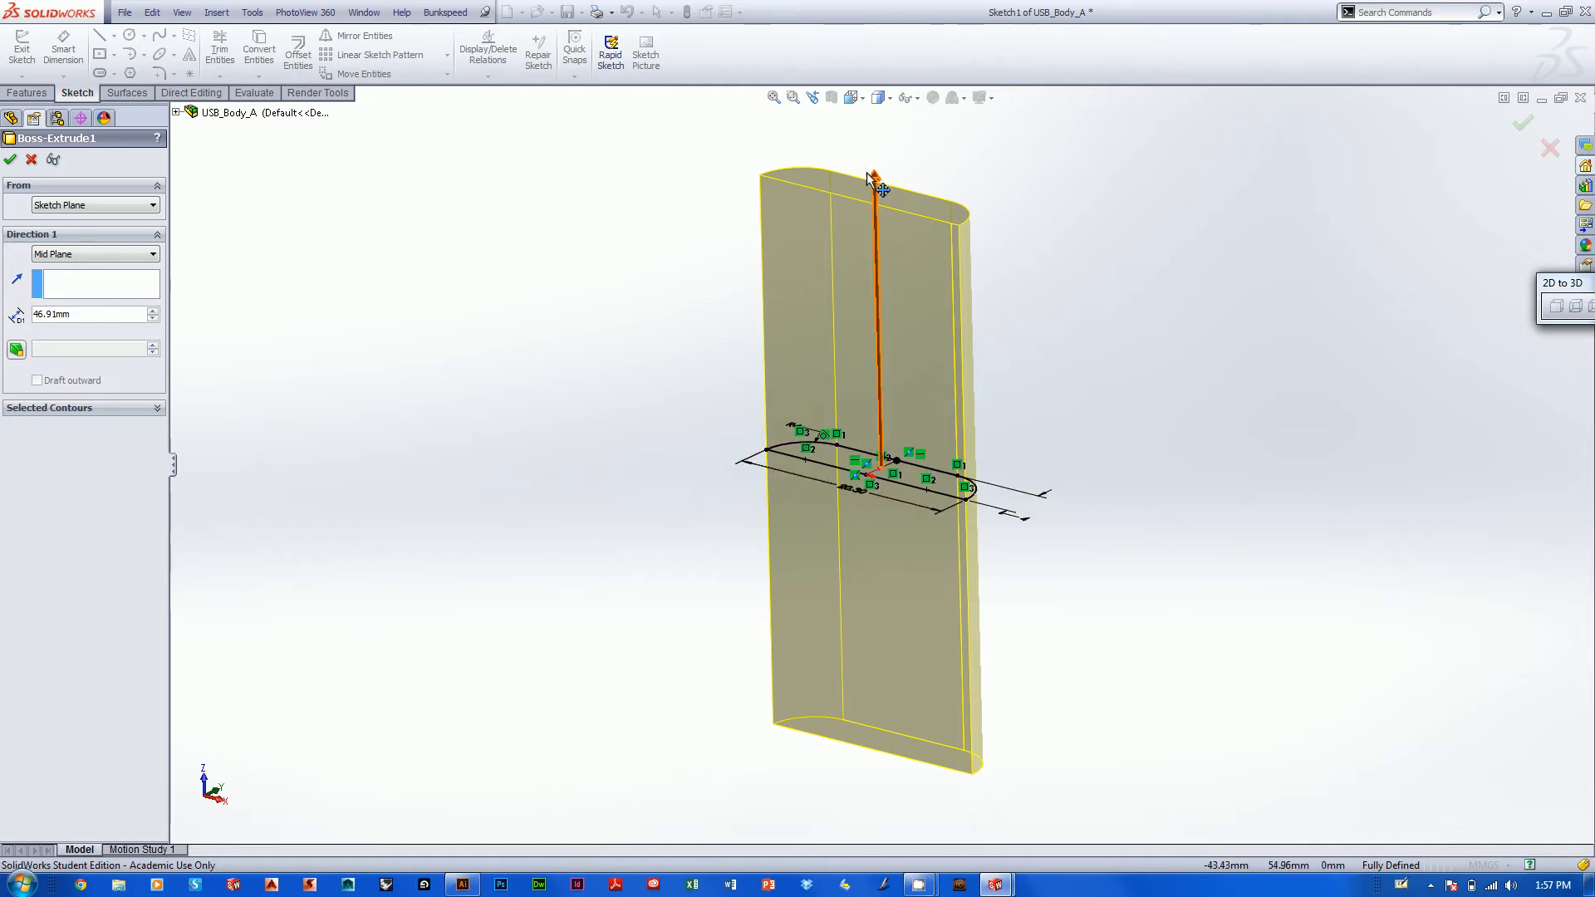
{"action": "left_click_drag", "start_coordinate": [872, 177], "coordinate": [874, 163]}
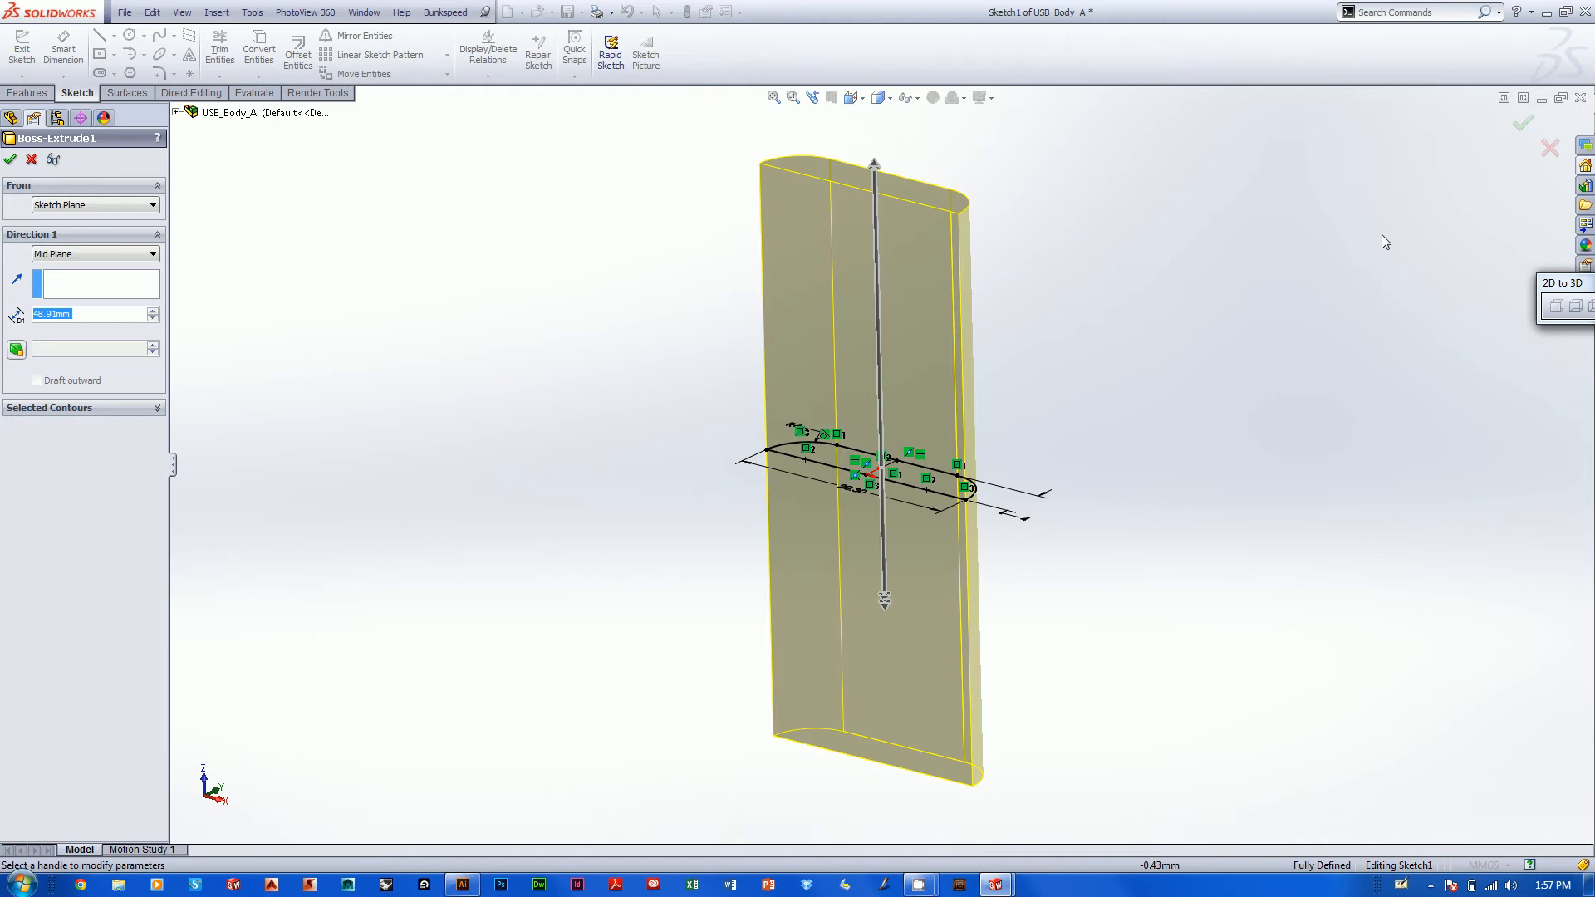
{"action": "left_click", "coordinate": [1551, 147]}
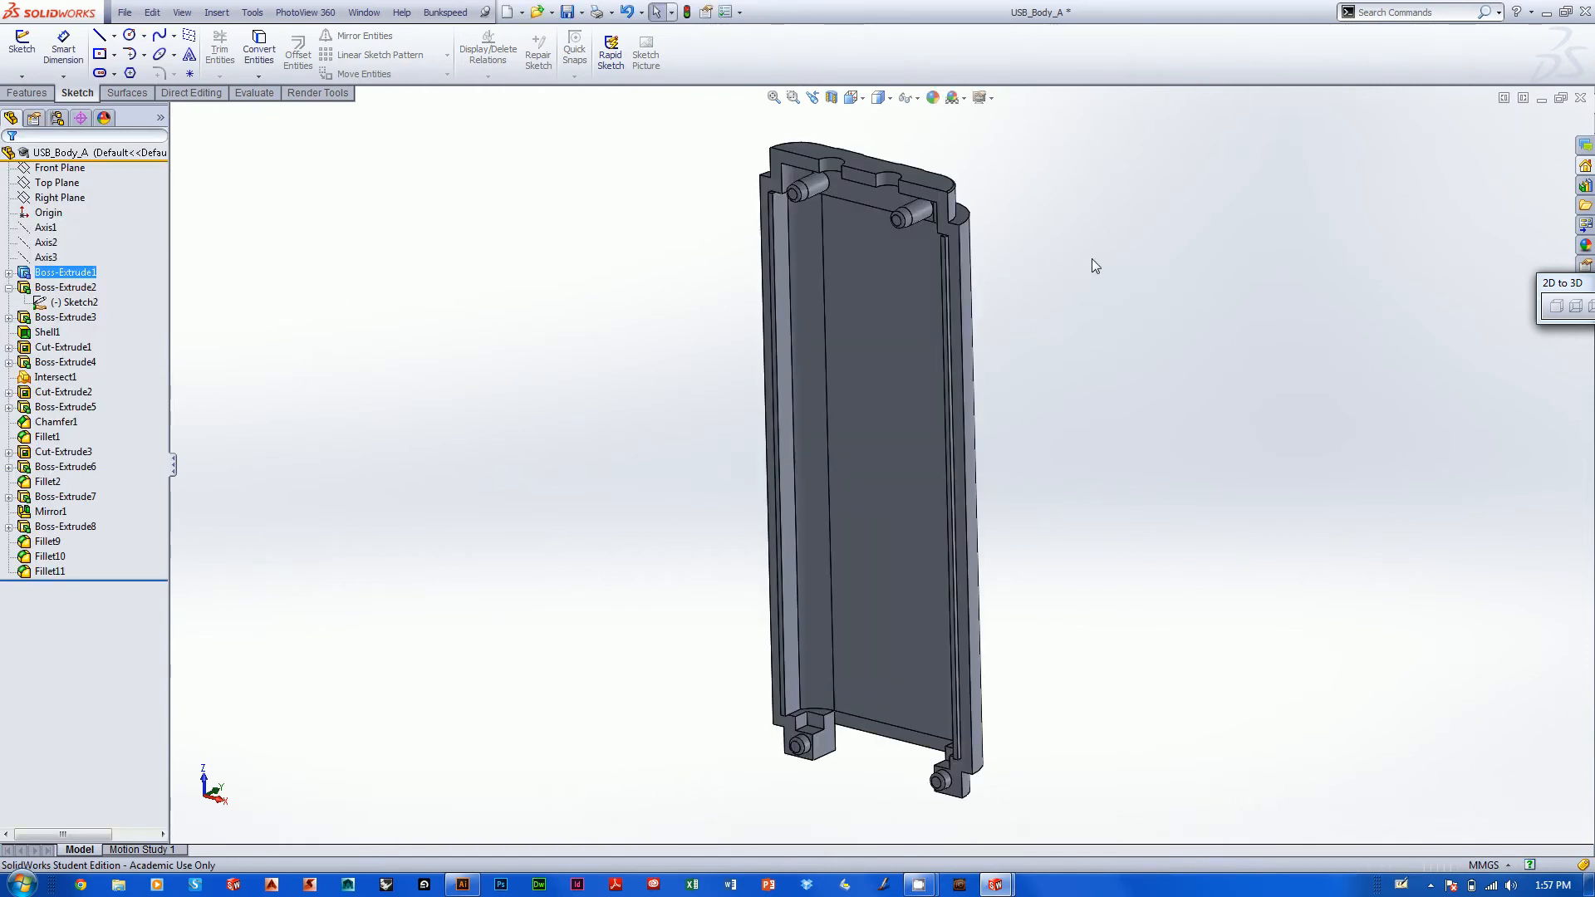
{"action": "mouse_move", "coordinate": [1106, 292]}
{"action": "middle_mouse_down"}
{"action": "mouse_move", "coordinate": [1133, 266]}
{"action": "mouse_move", "coordinate": [1118, 304]}
{"action": "middle_mouse_up"}
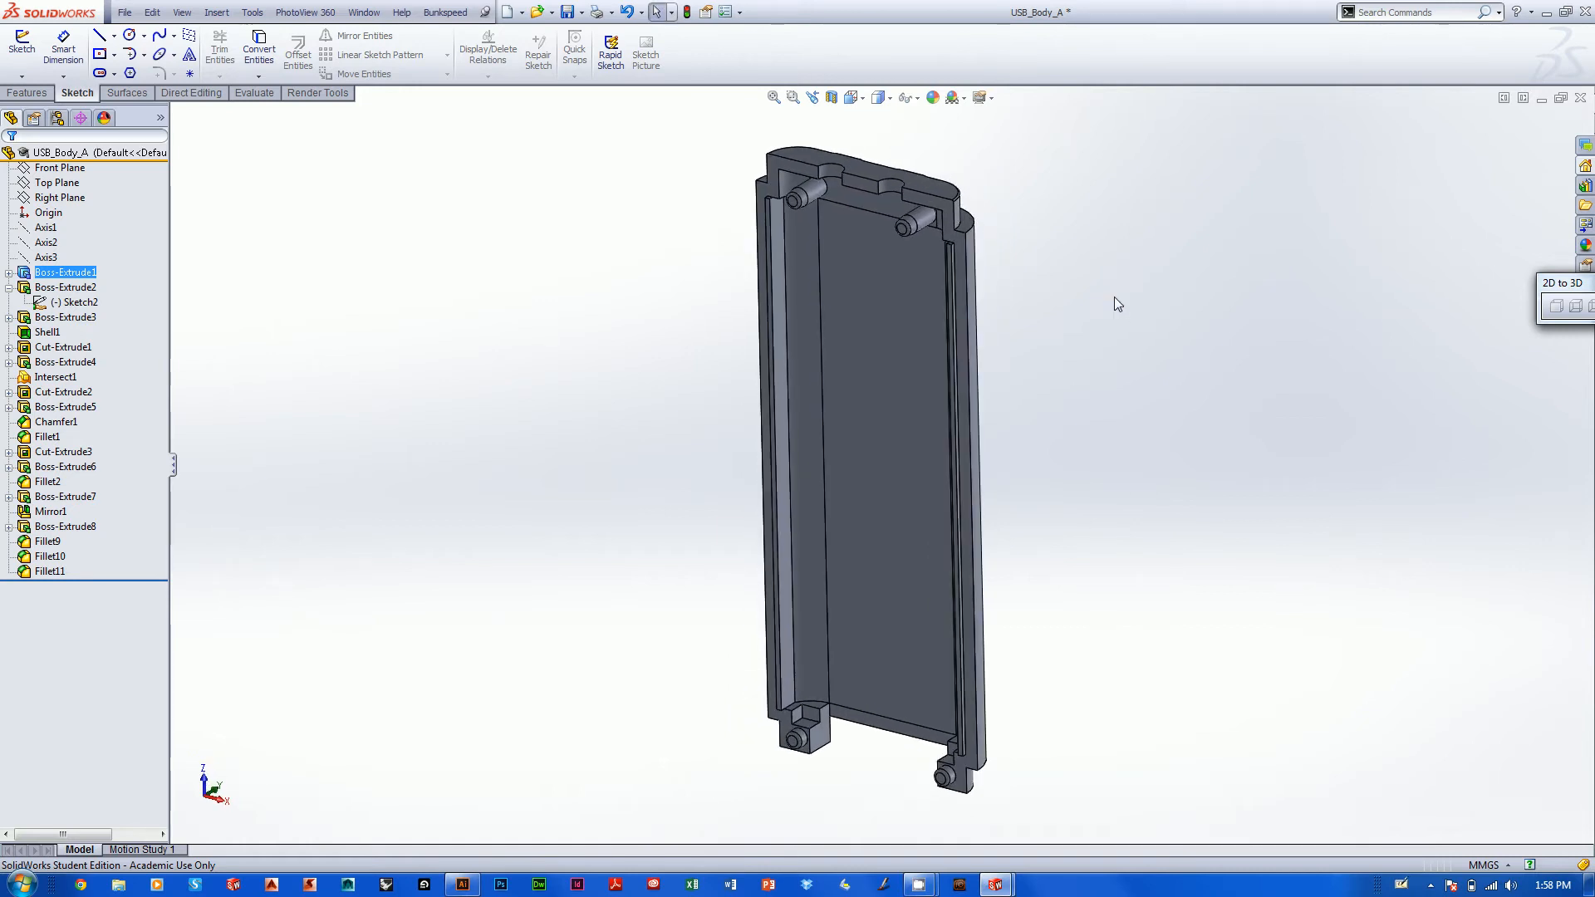
{"action": "middle_click_drag", "start_coordinate": [1191, 428], "coordinate": [1193, 401]}
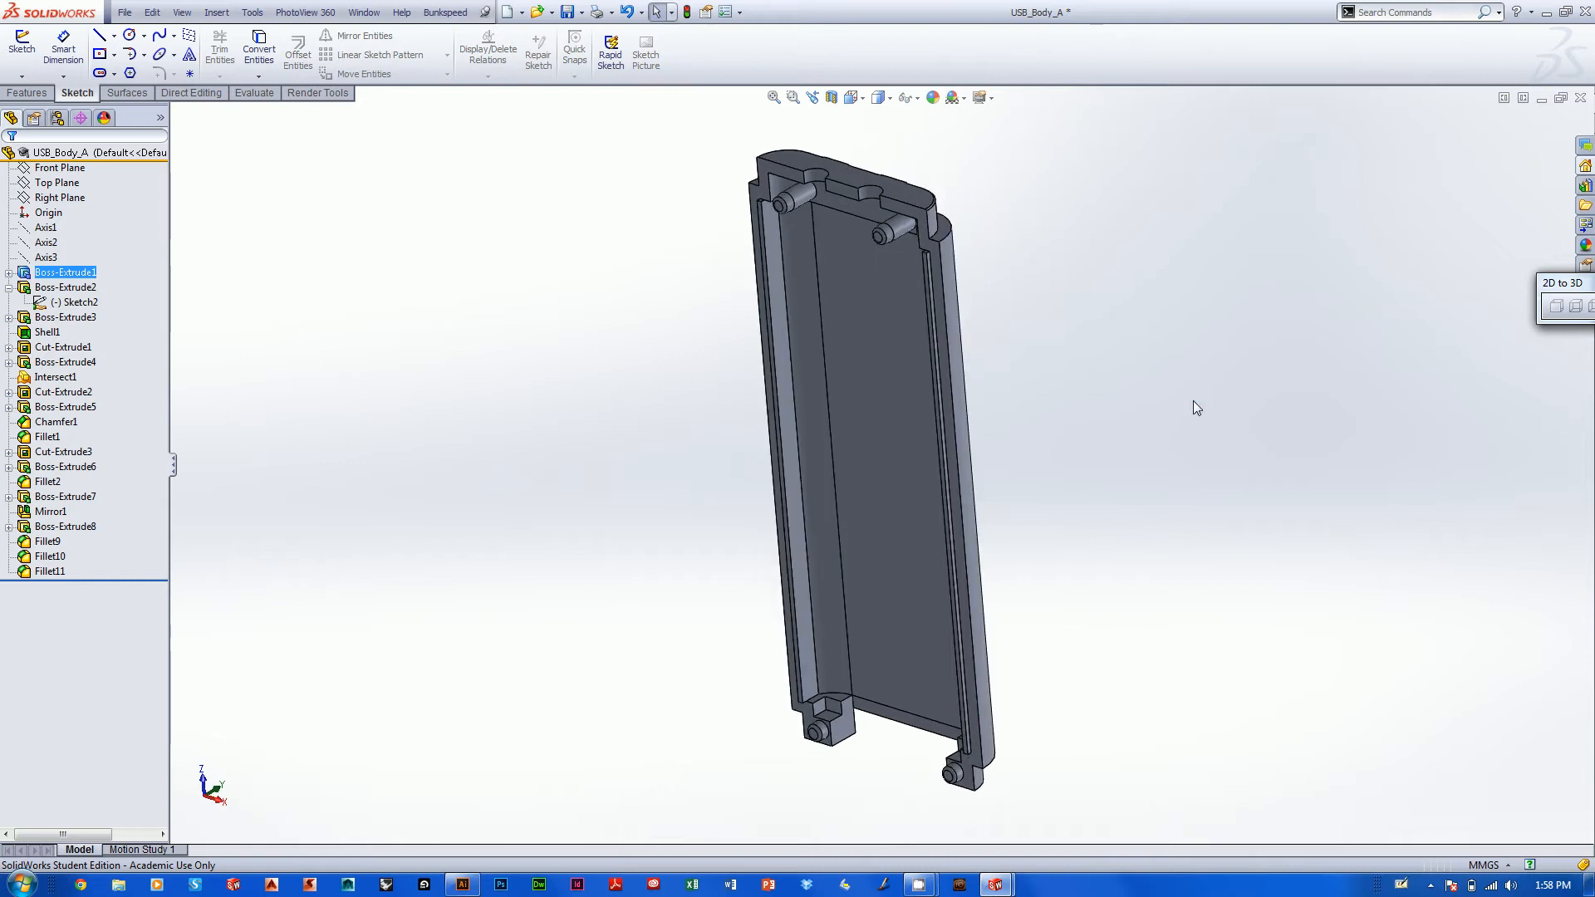
Switch to Illustrator and start a new document 90 mm wide and 20 mm high, keeping millimetres as the units.
{"action": "left_click", "coordinate": [464, 883]}
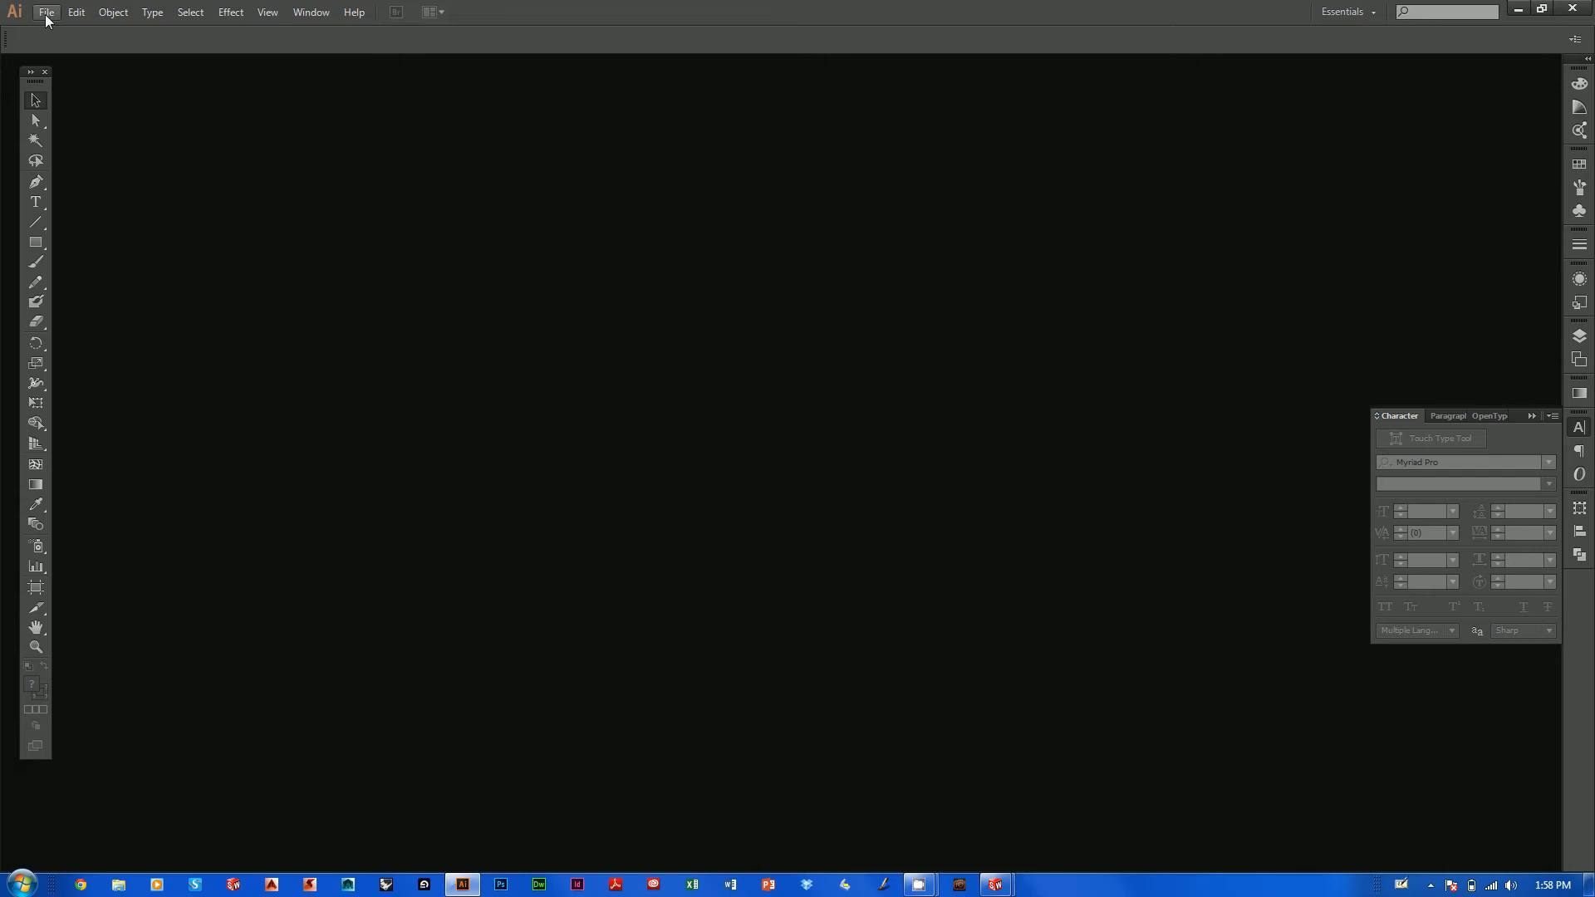
{"action": "left_click", "coordinate": [45, 13]}
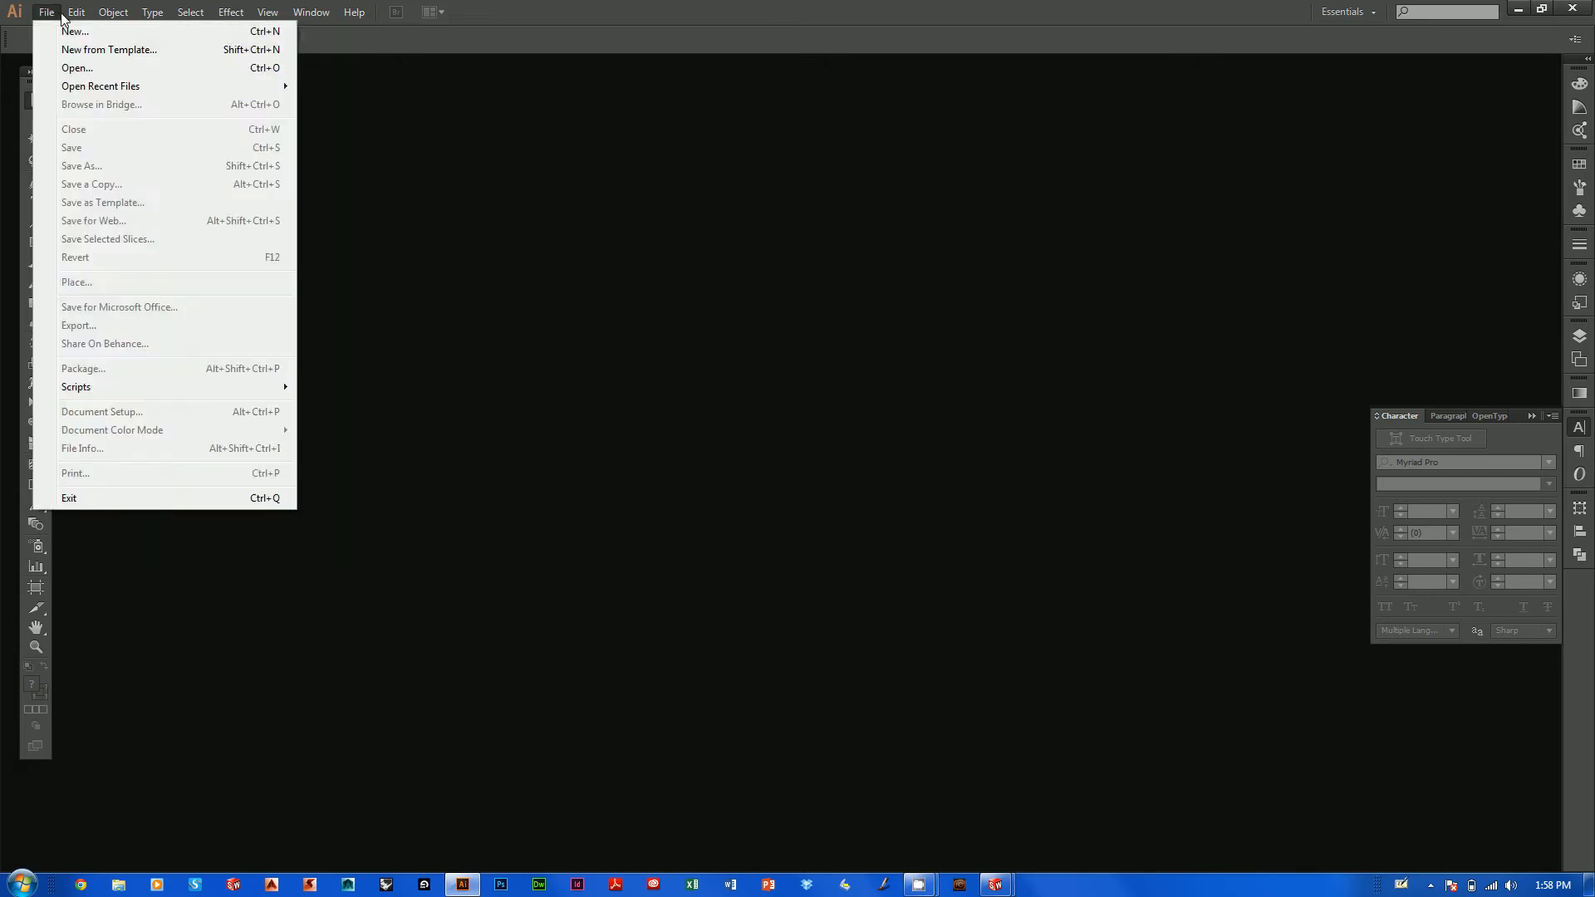
{"action": "left_click", "coordinate": [66, 34]}
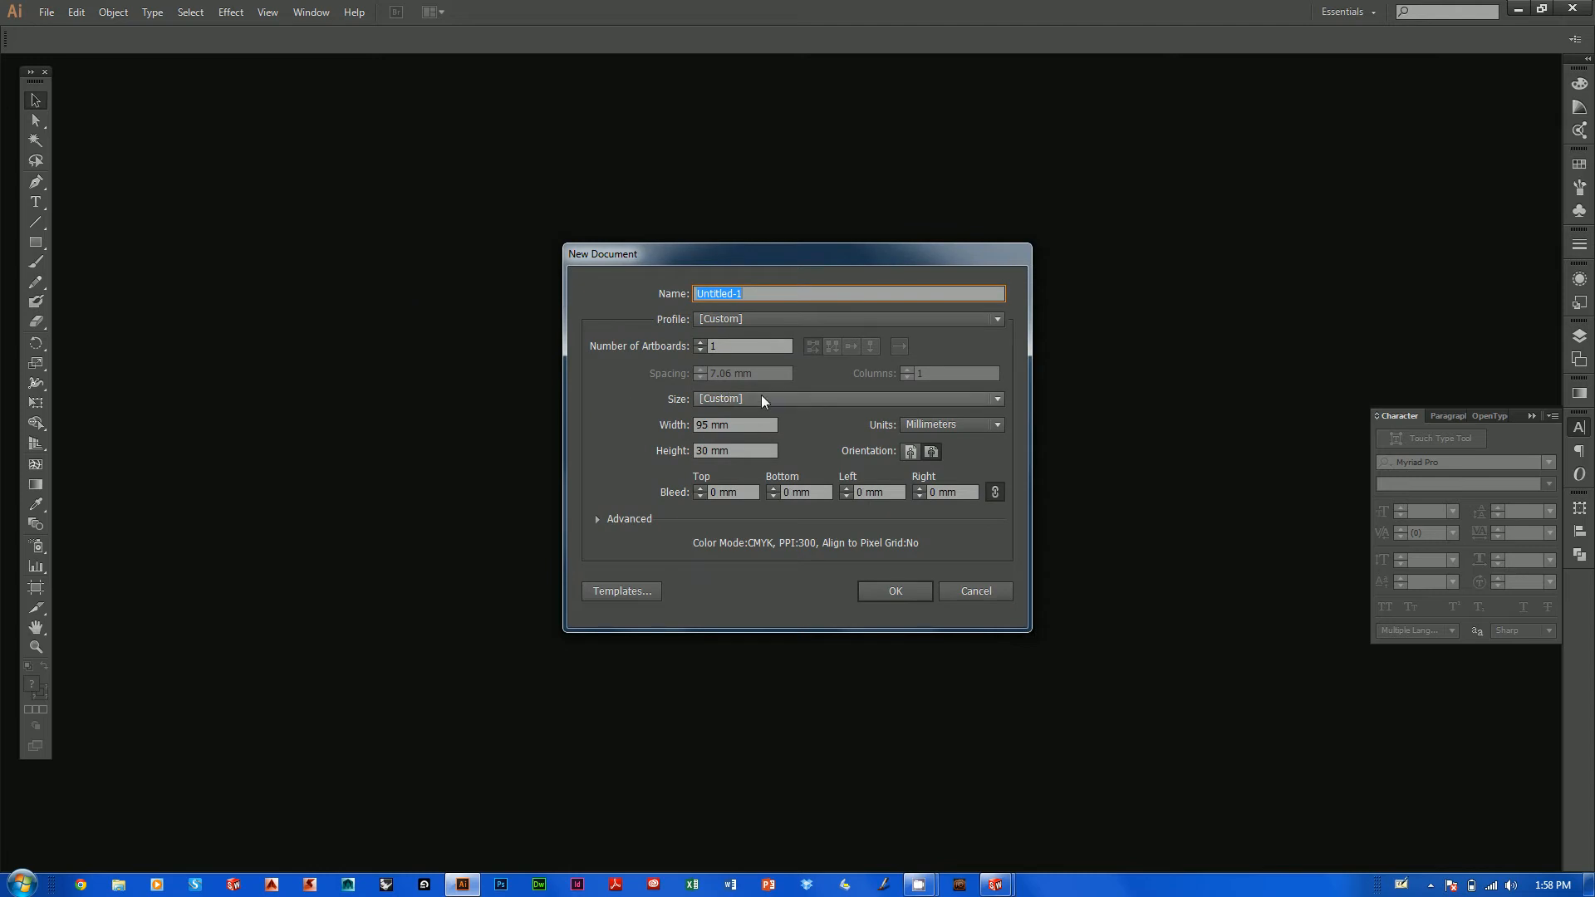
{"action": "left_click", "coordinate": [750, 421]}
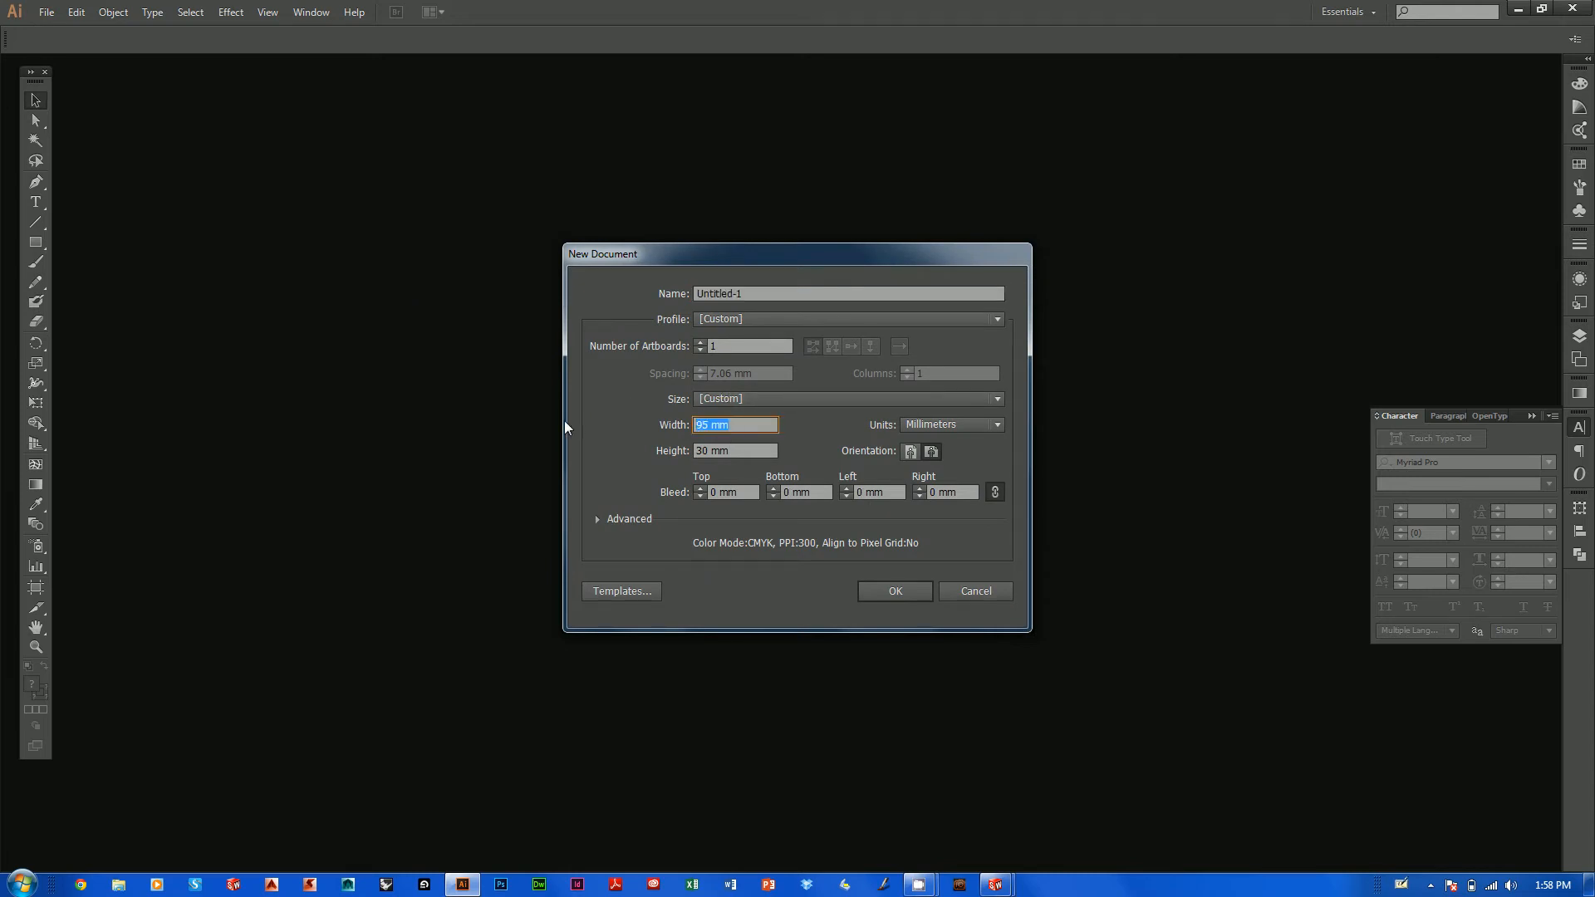
{"action": "type", "text": "90"}
{"action": "key", "text": "Tab"}
{"action": "type", "text": "20"}
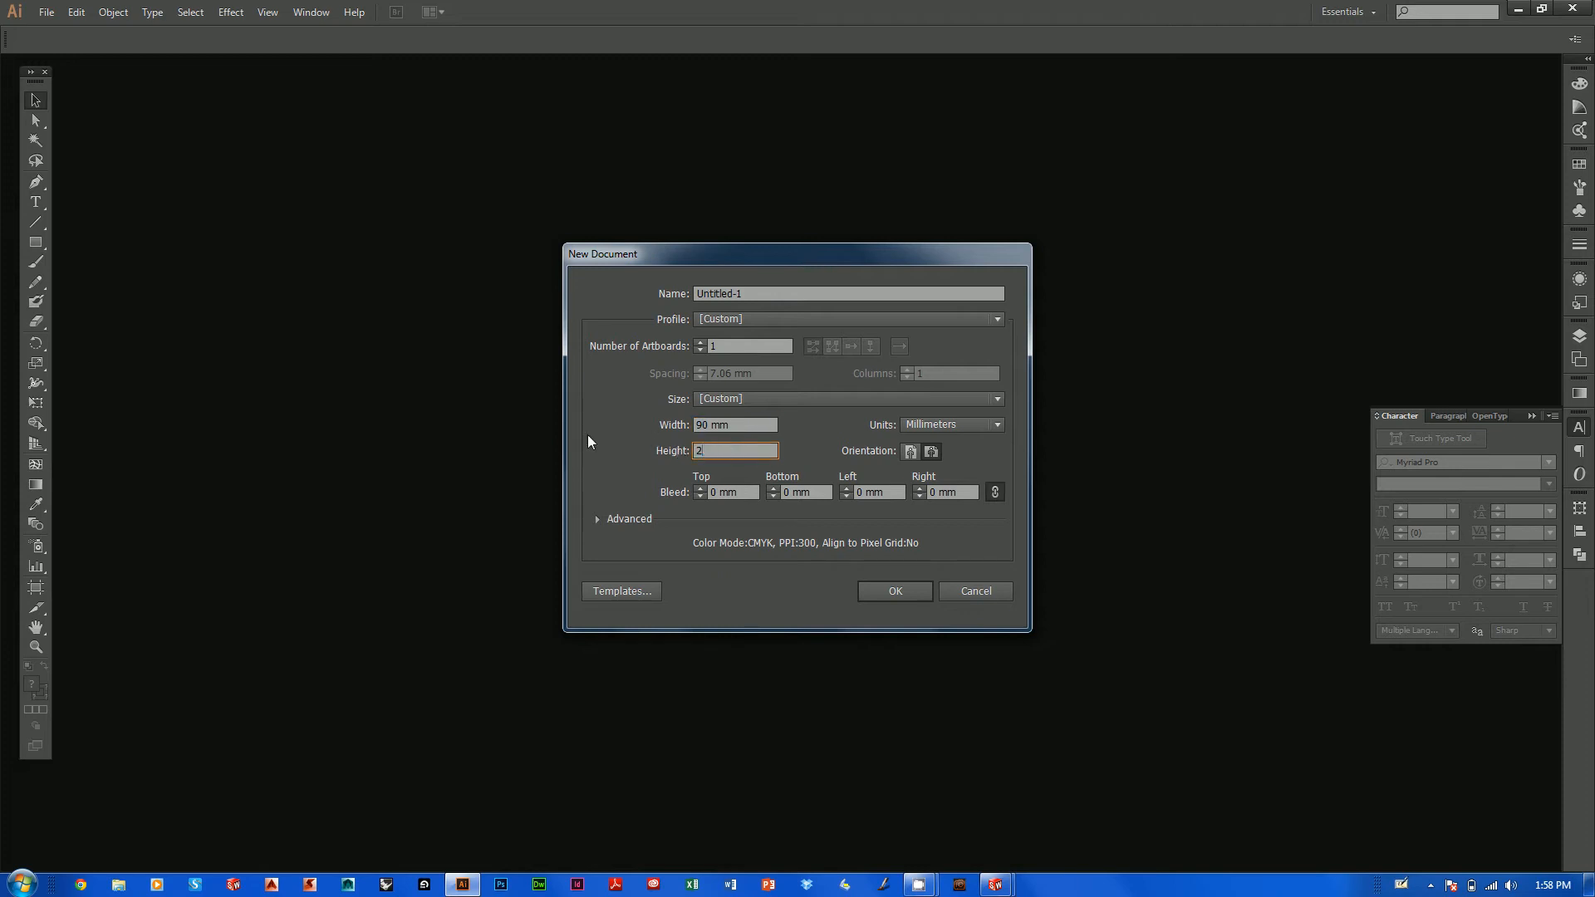
{"action": "left_click", "coordinate": [956, 427]}
{"action": "left_click", "coordinate": [955, 426]}
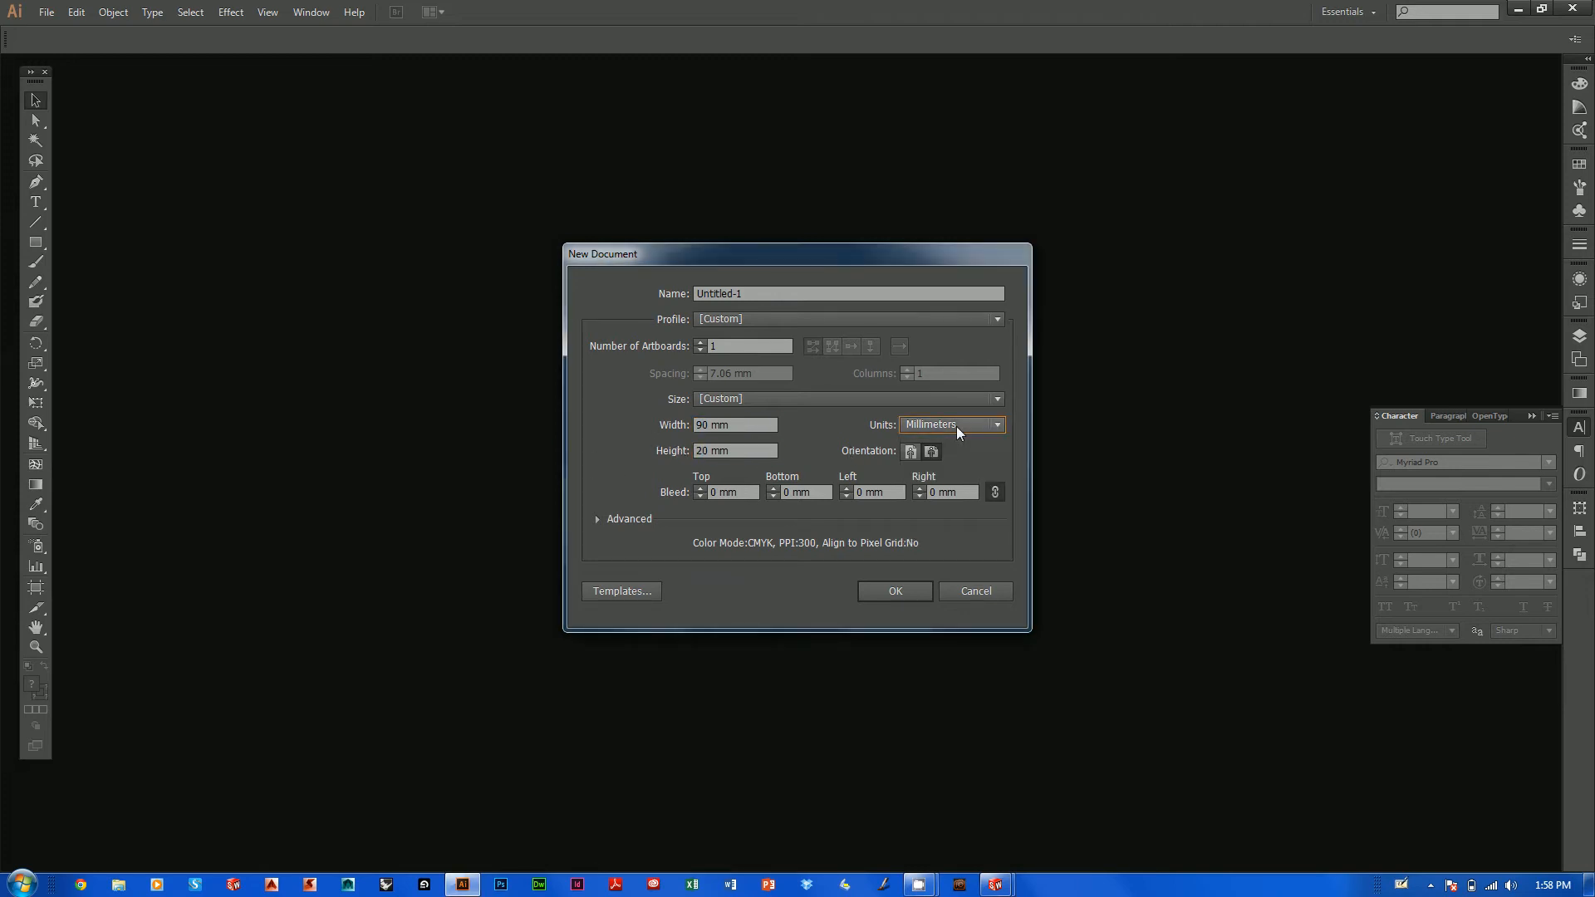
Create the new document under the name JD_LOGO_R1 and display its rulers.
{"action": "left_click_drag", "start_coordinate": [695, 294], "coordinate": [979, 279]}
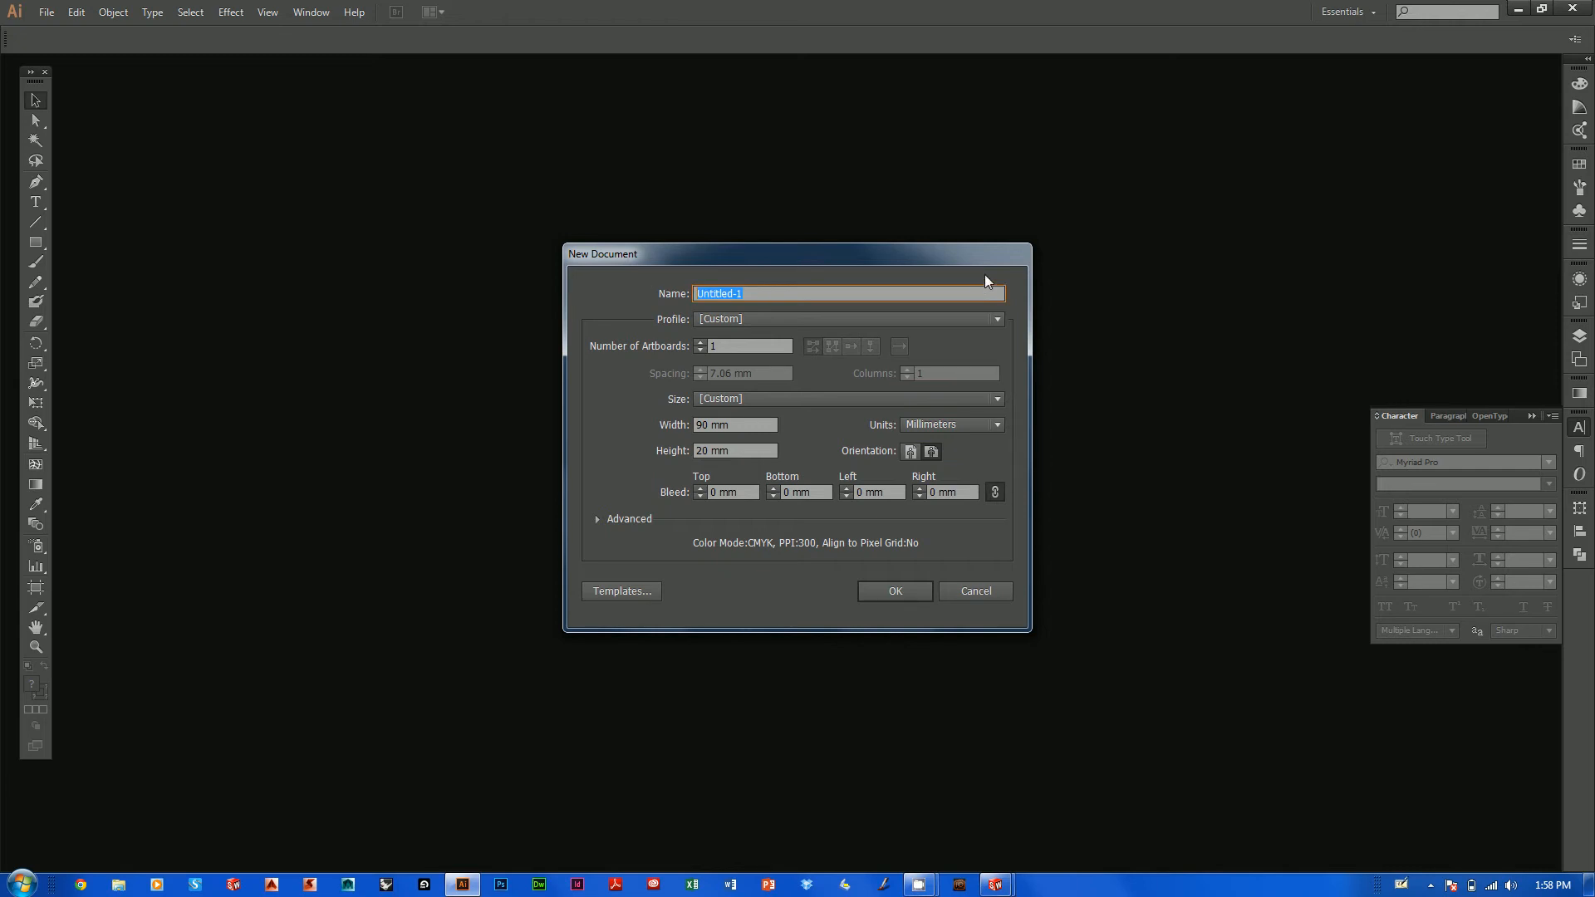
{"action": "type", "text": "JD_LOGO_R1"}
{"action": "left_click", "coordinate": [895, 590]}
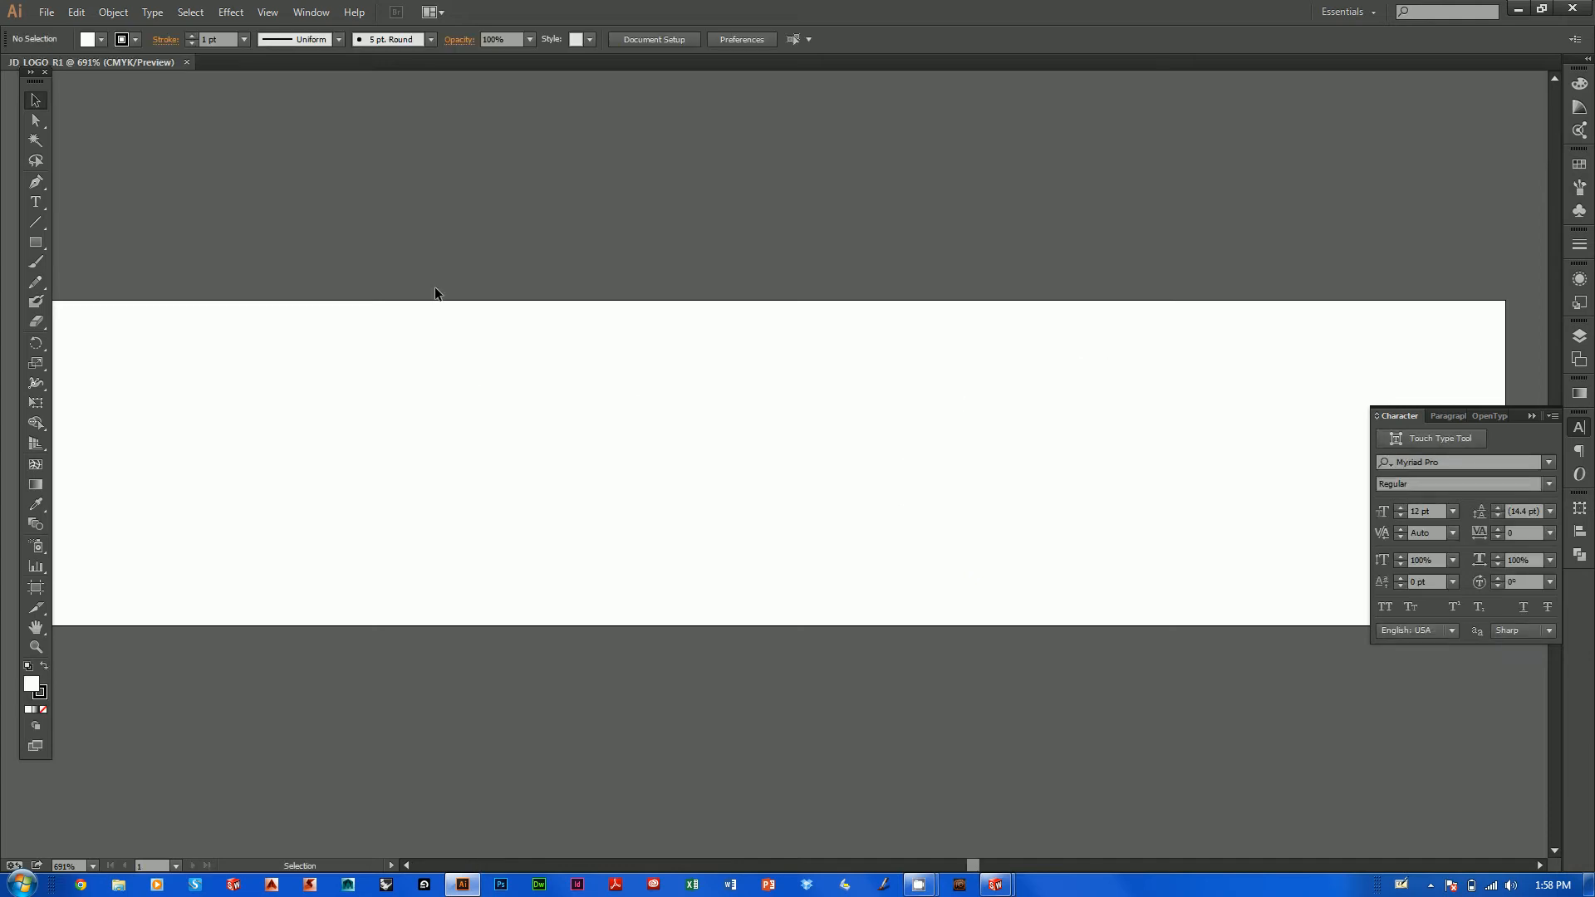
{"action": "key", "text": "ctrl+r"}
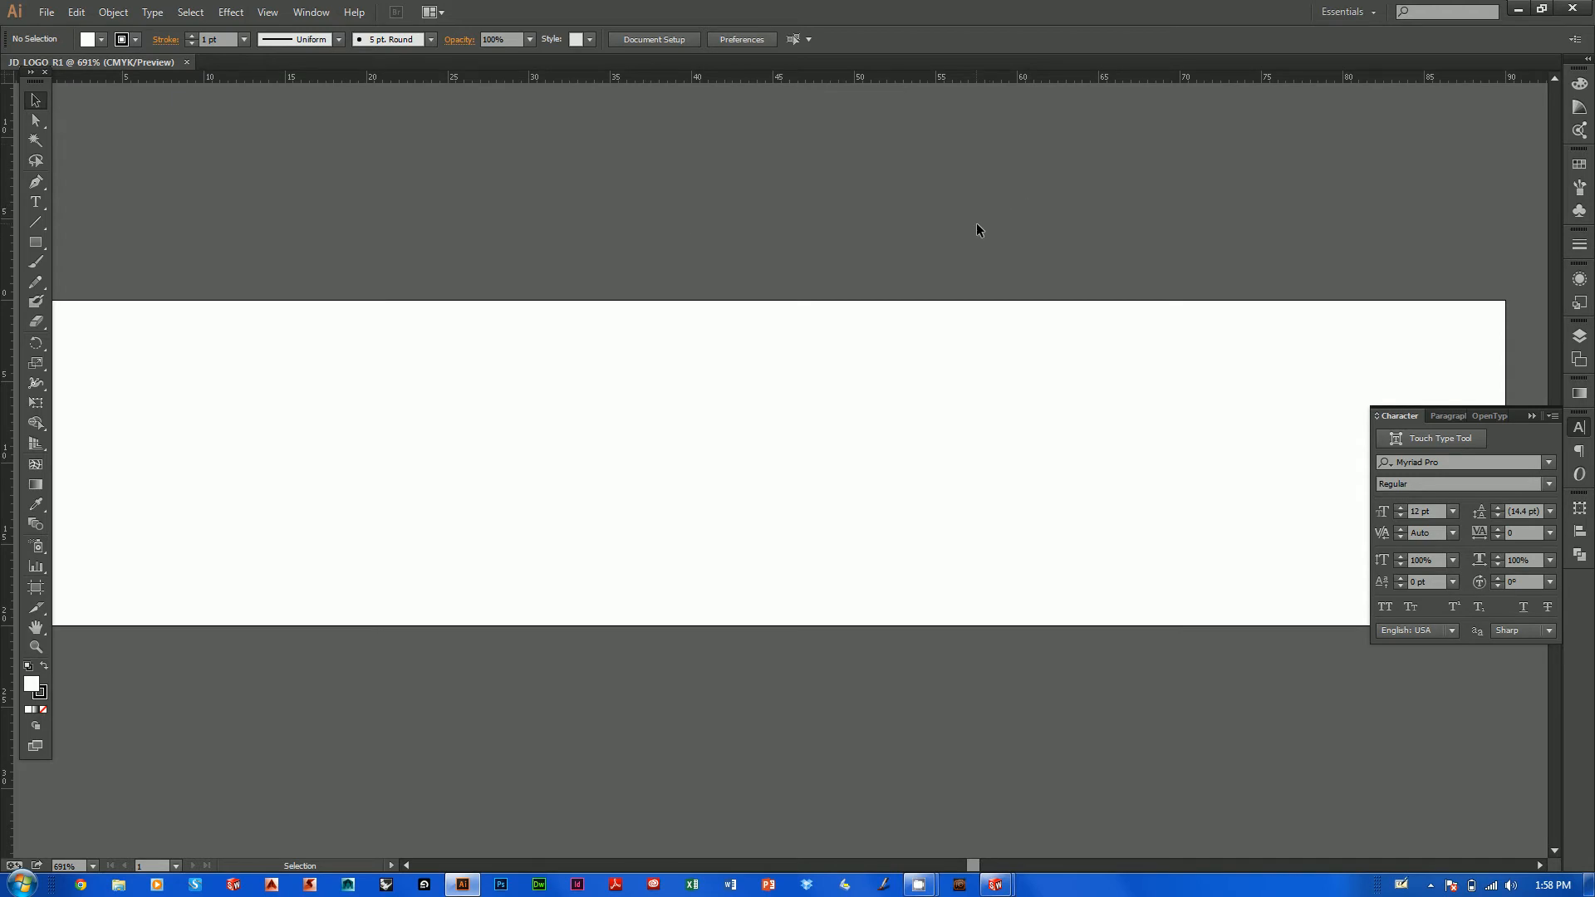
Edit the artboard from the document setup and reduce its width to 45 mm.
{"action": "left_click", "coordinate": [47, 11]}
{"action": "mouse_move", "coordinate": [334, 7]}
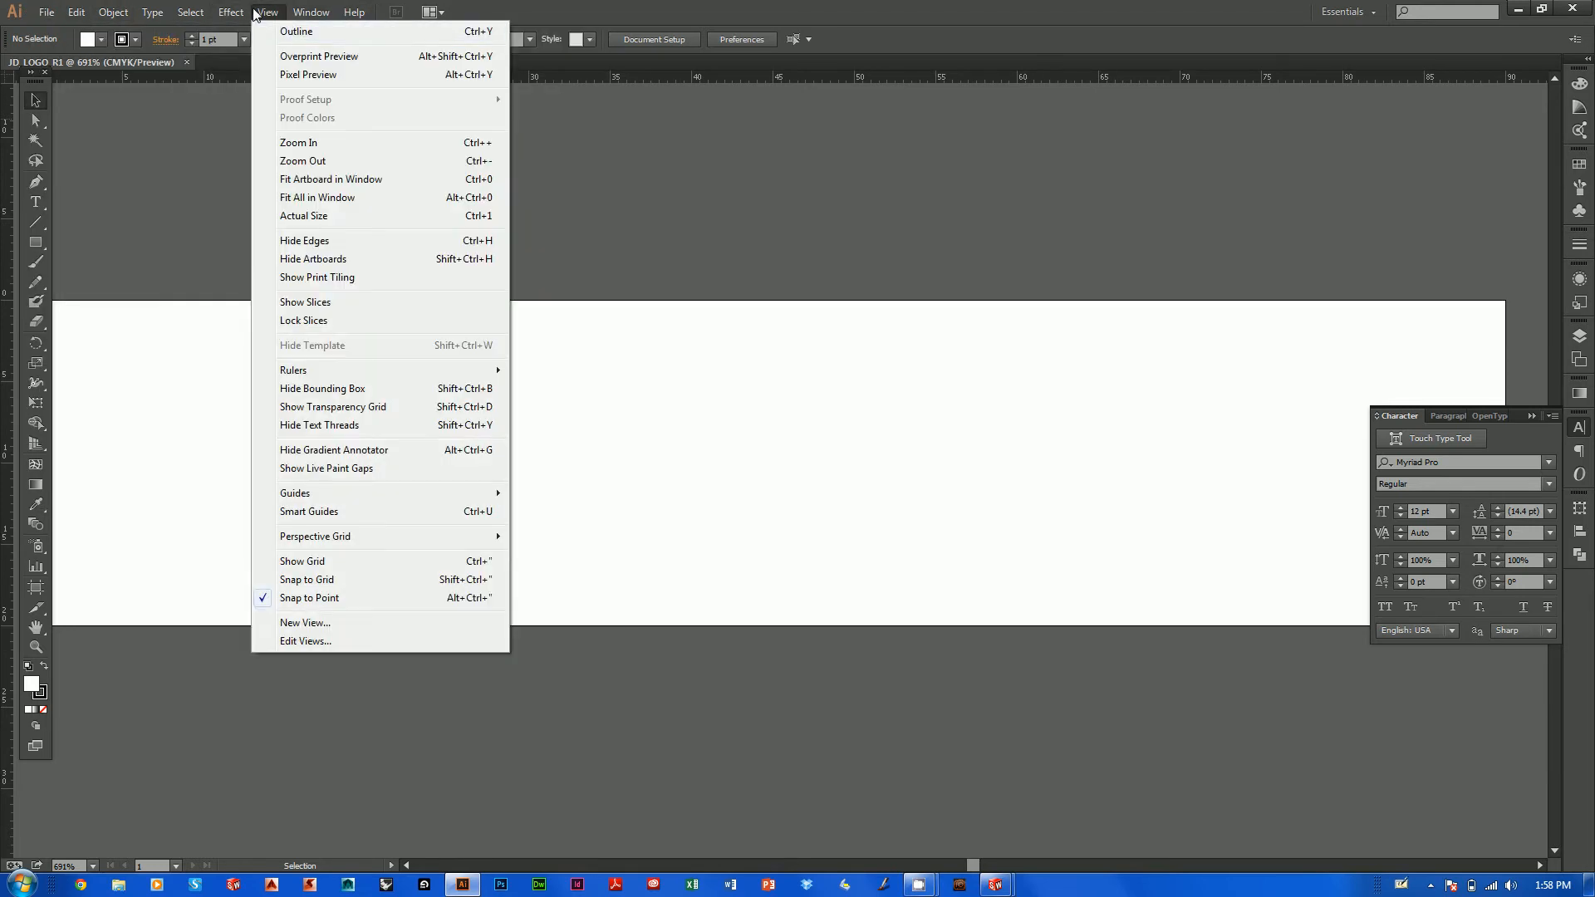
{"action": "mouse_move", "coordinate": [226, 13]}
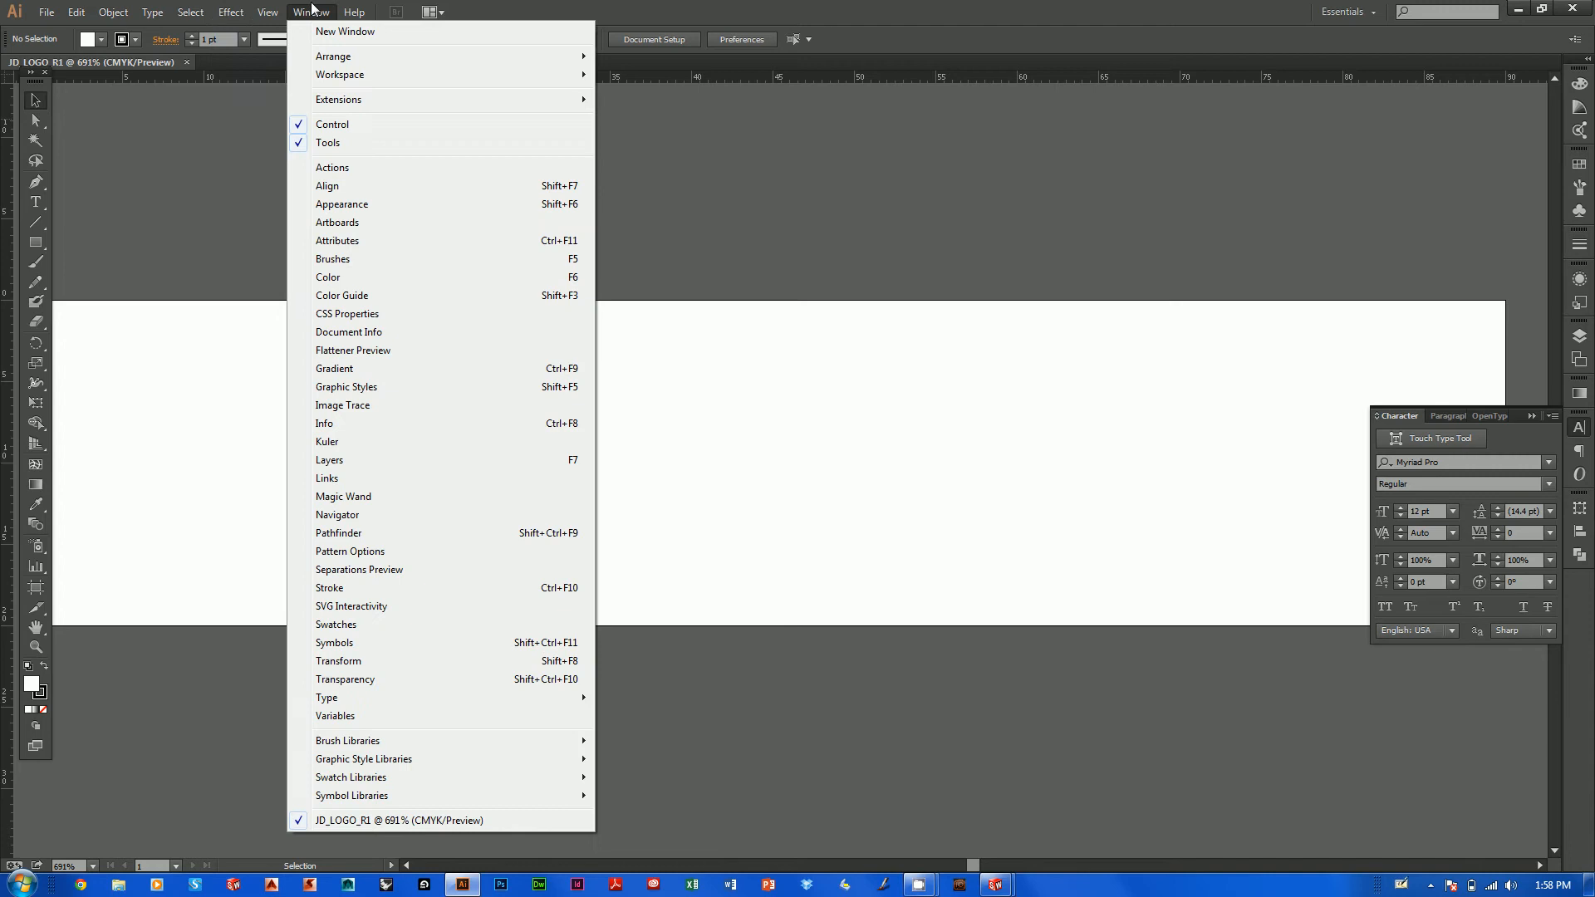
{"action": "mouse_move", "coordinate": [46, 11]}
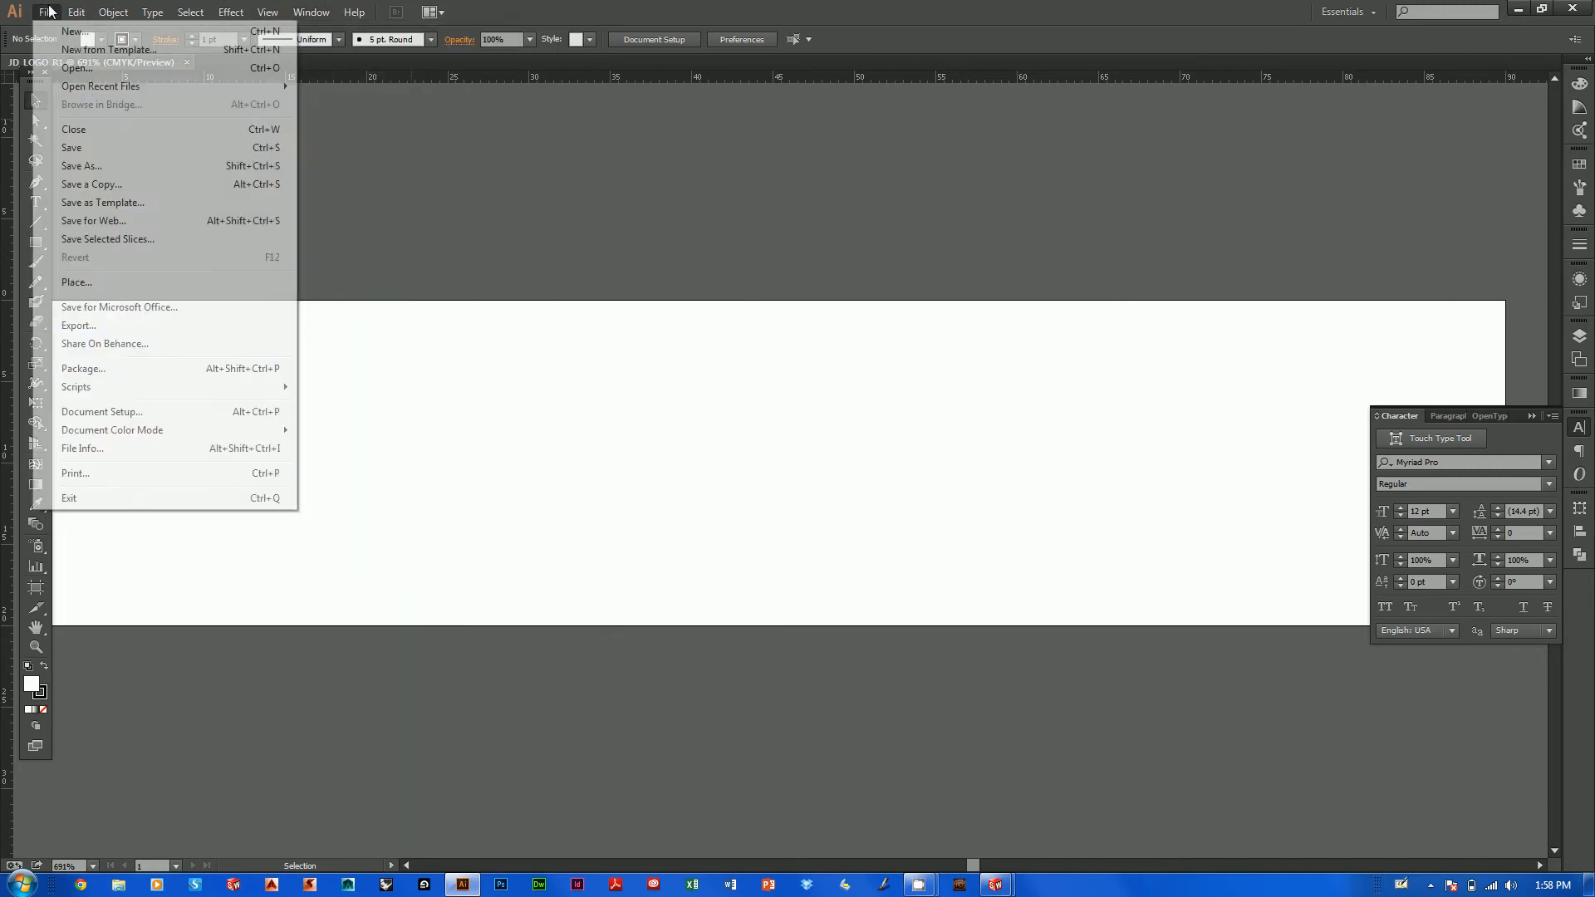
{"action": "left_click", "coordinate": [91, 414]}
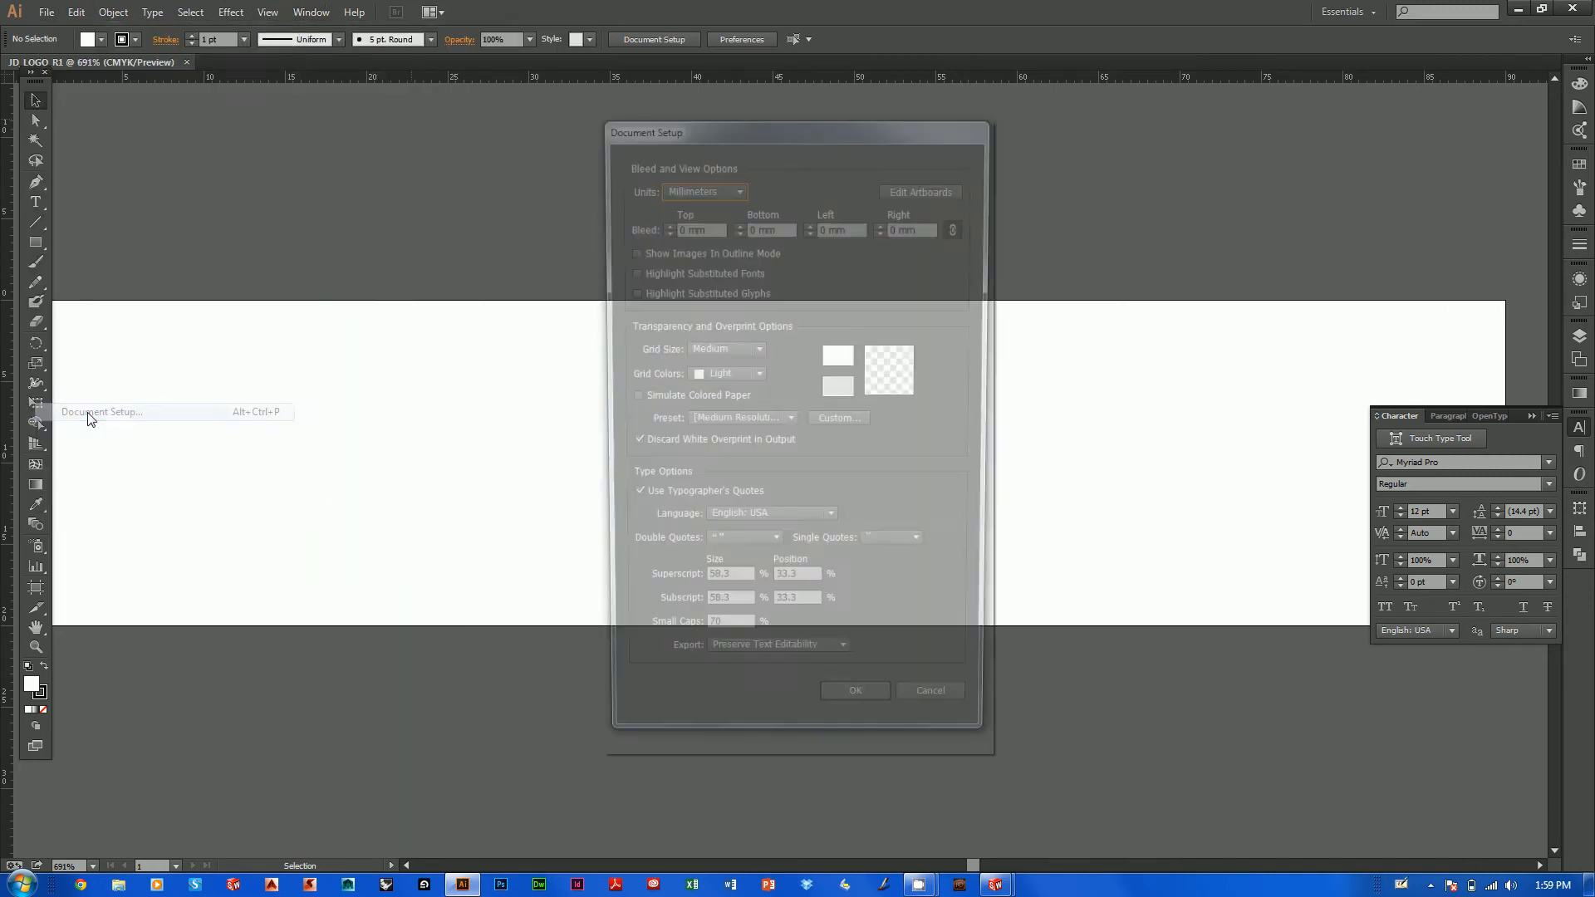
{"action": "left_click", "coordinate": [911, 188]}
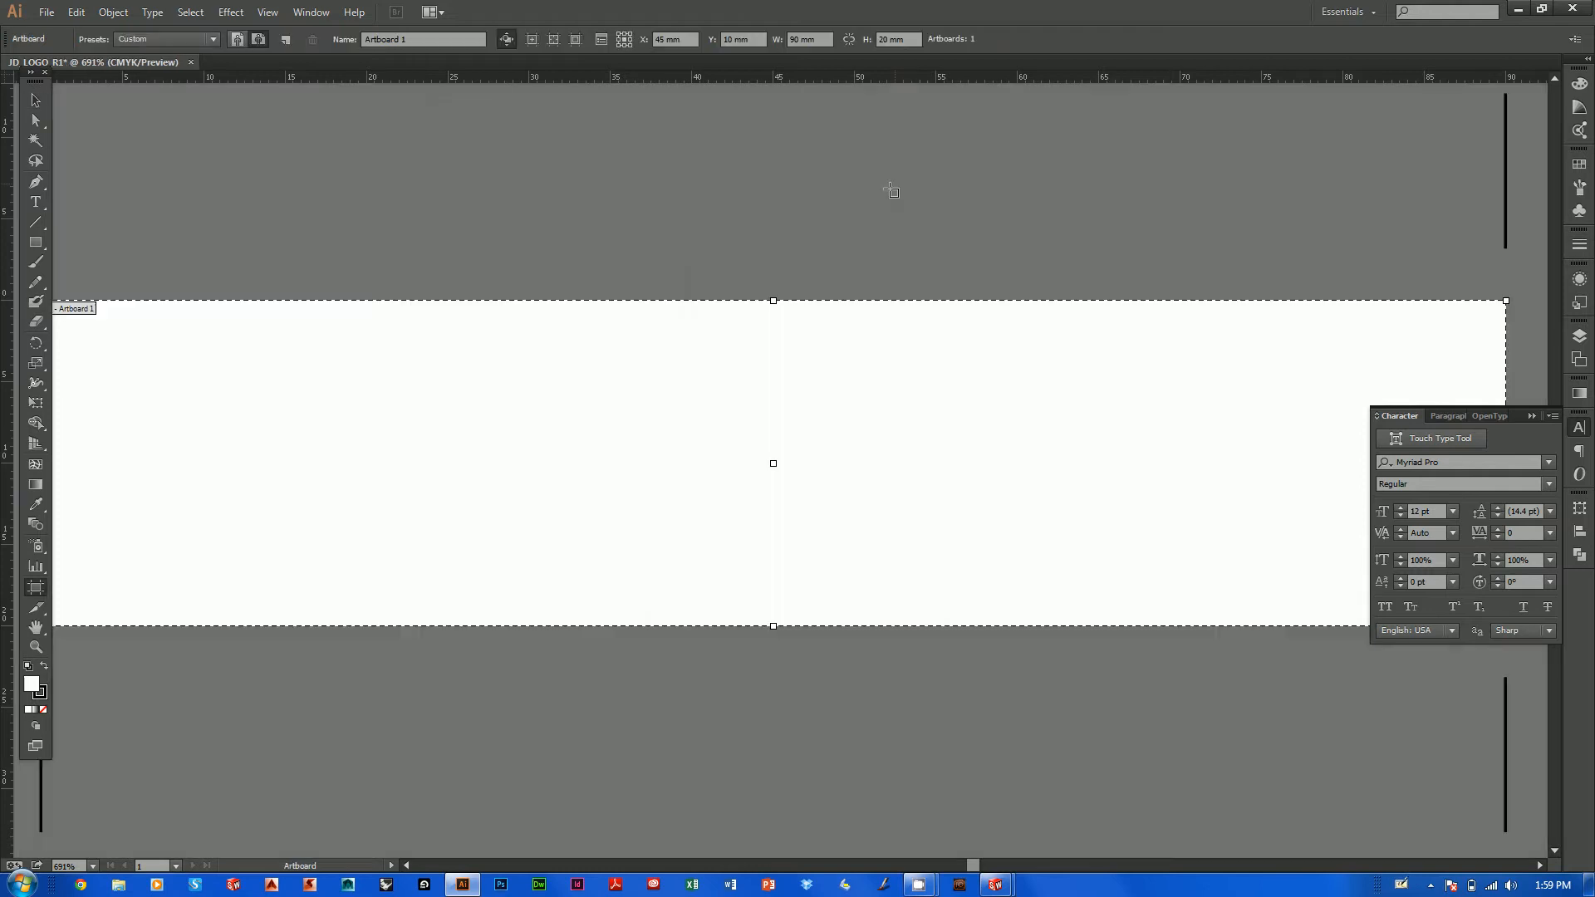
{"action": "left_click", "coordinate": [821, 41]}
{"action": "type", "text": "45"}
{"action": "key", "text": "Return"}
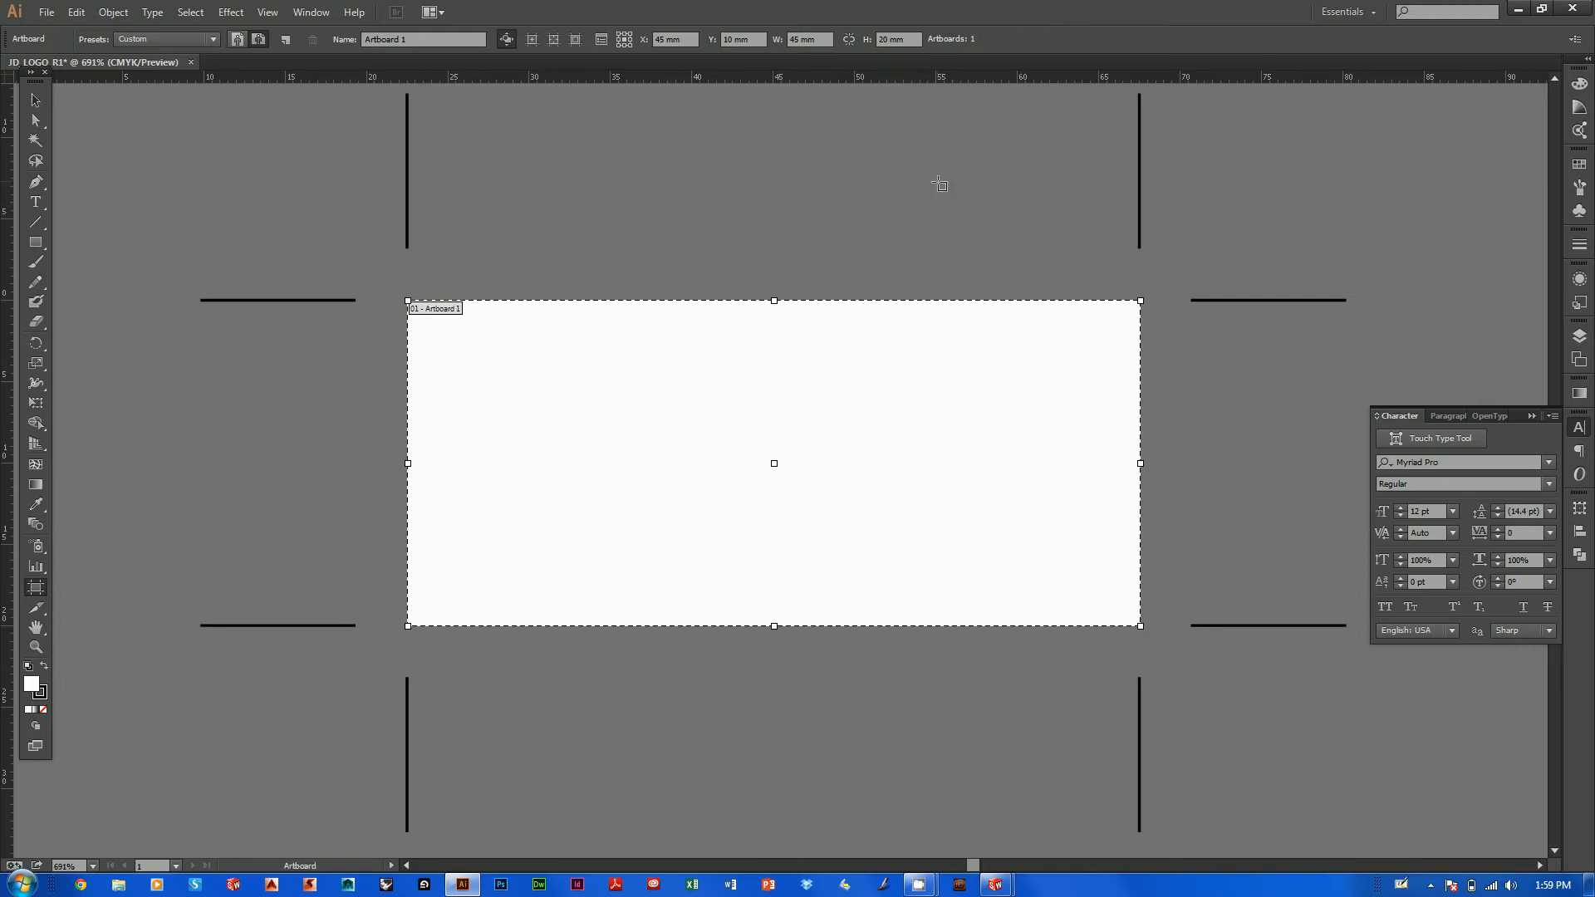
{"action": "key", "text": "Return"}
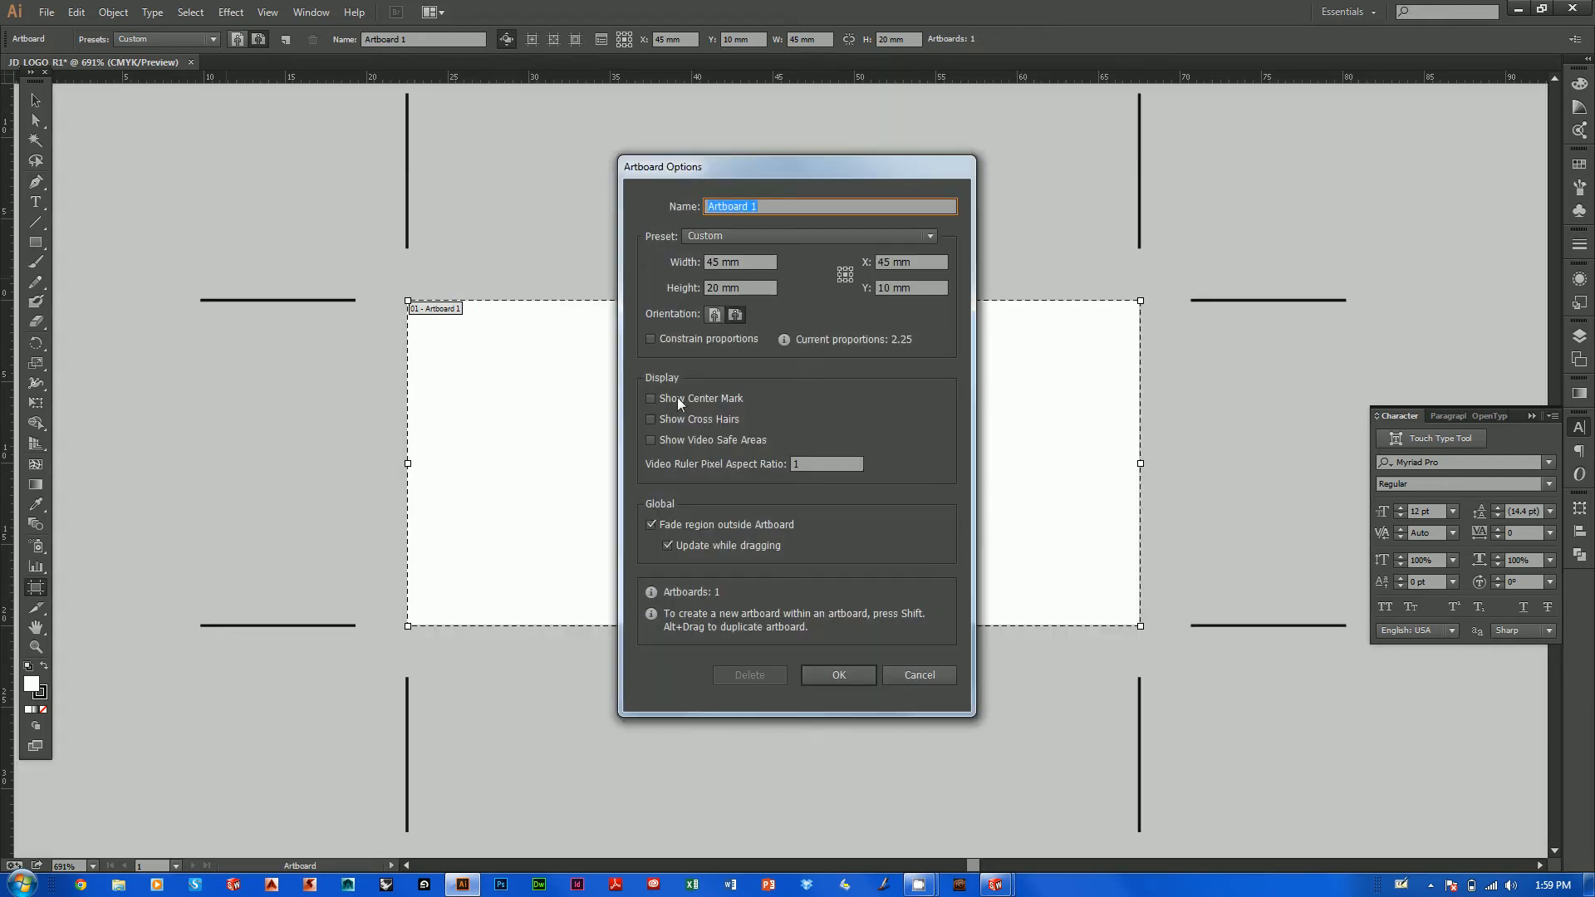
{"action": "left_click", "coordinate": [838, 673]}
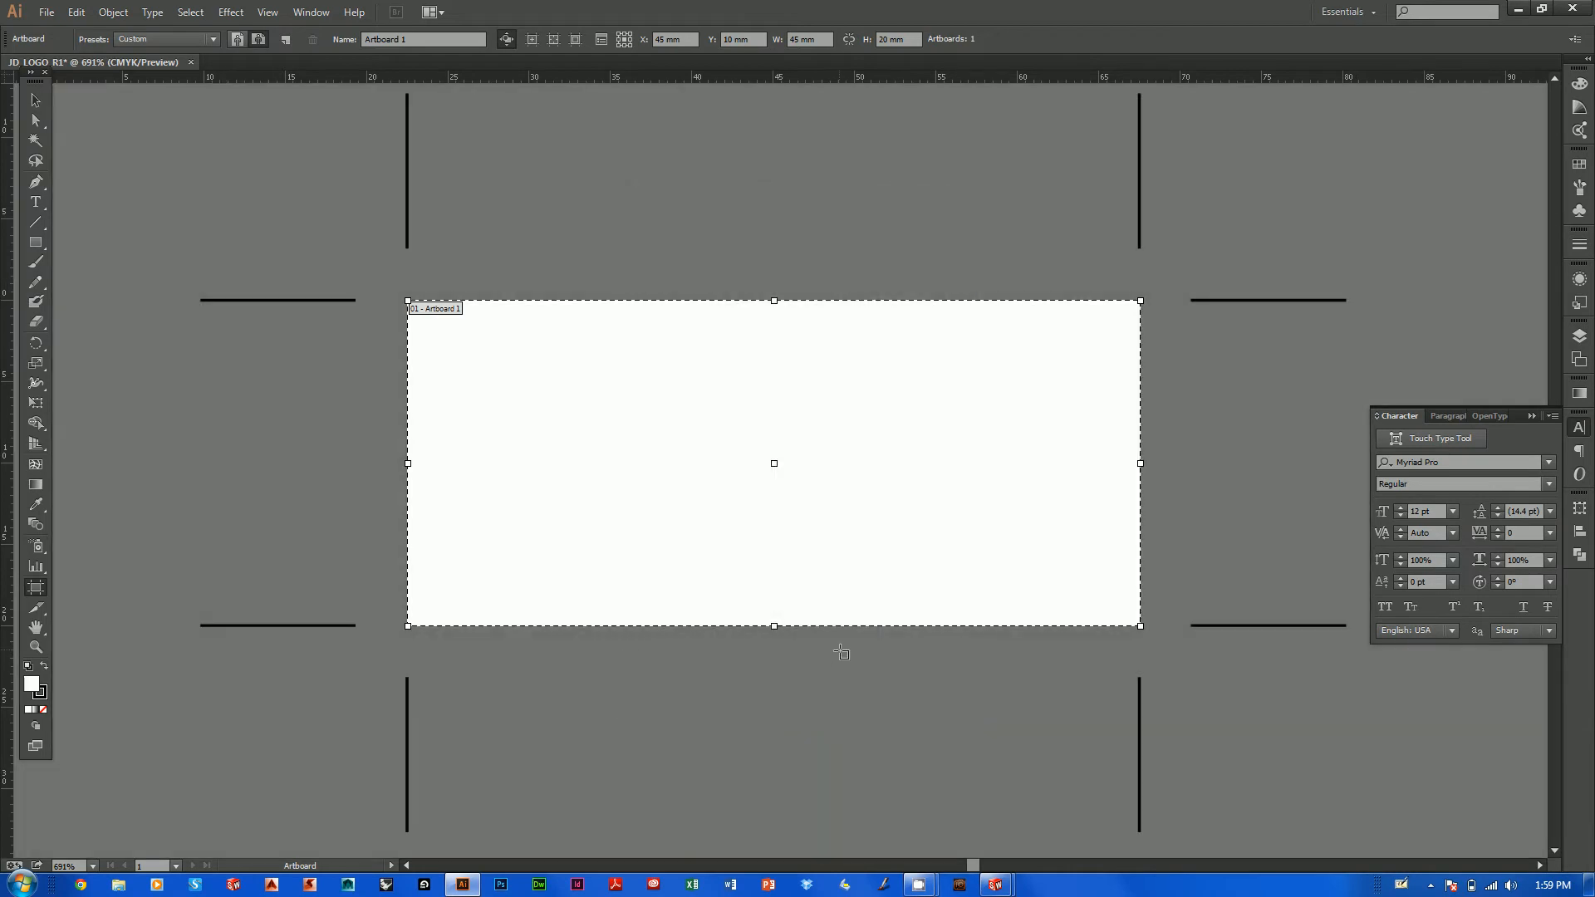
{"action": "left_click", "coordinate": [35, 99]}
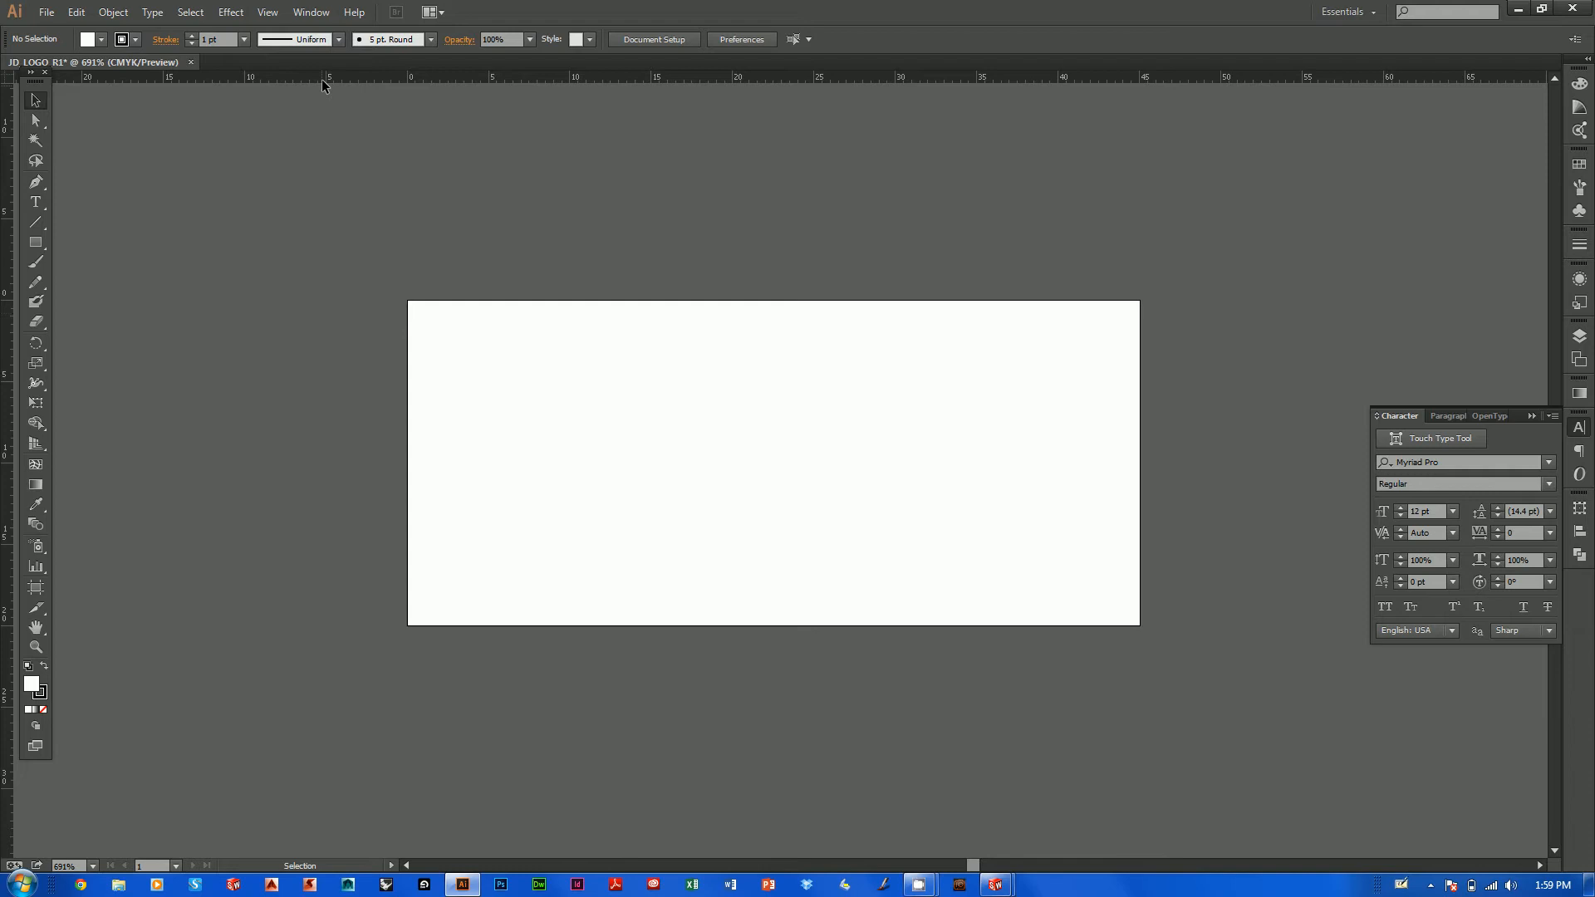
Draw a text area of about 41 by 17 mm inside the artboard and enter the surname for the logo.
{"action": "left_click", "coordinate": [38, 204]}
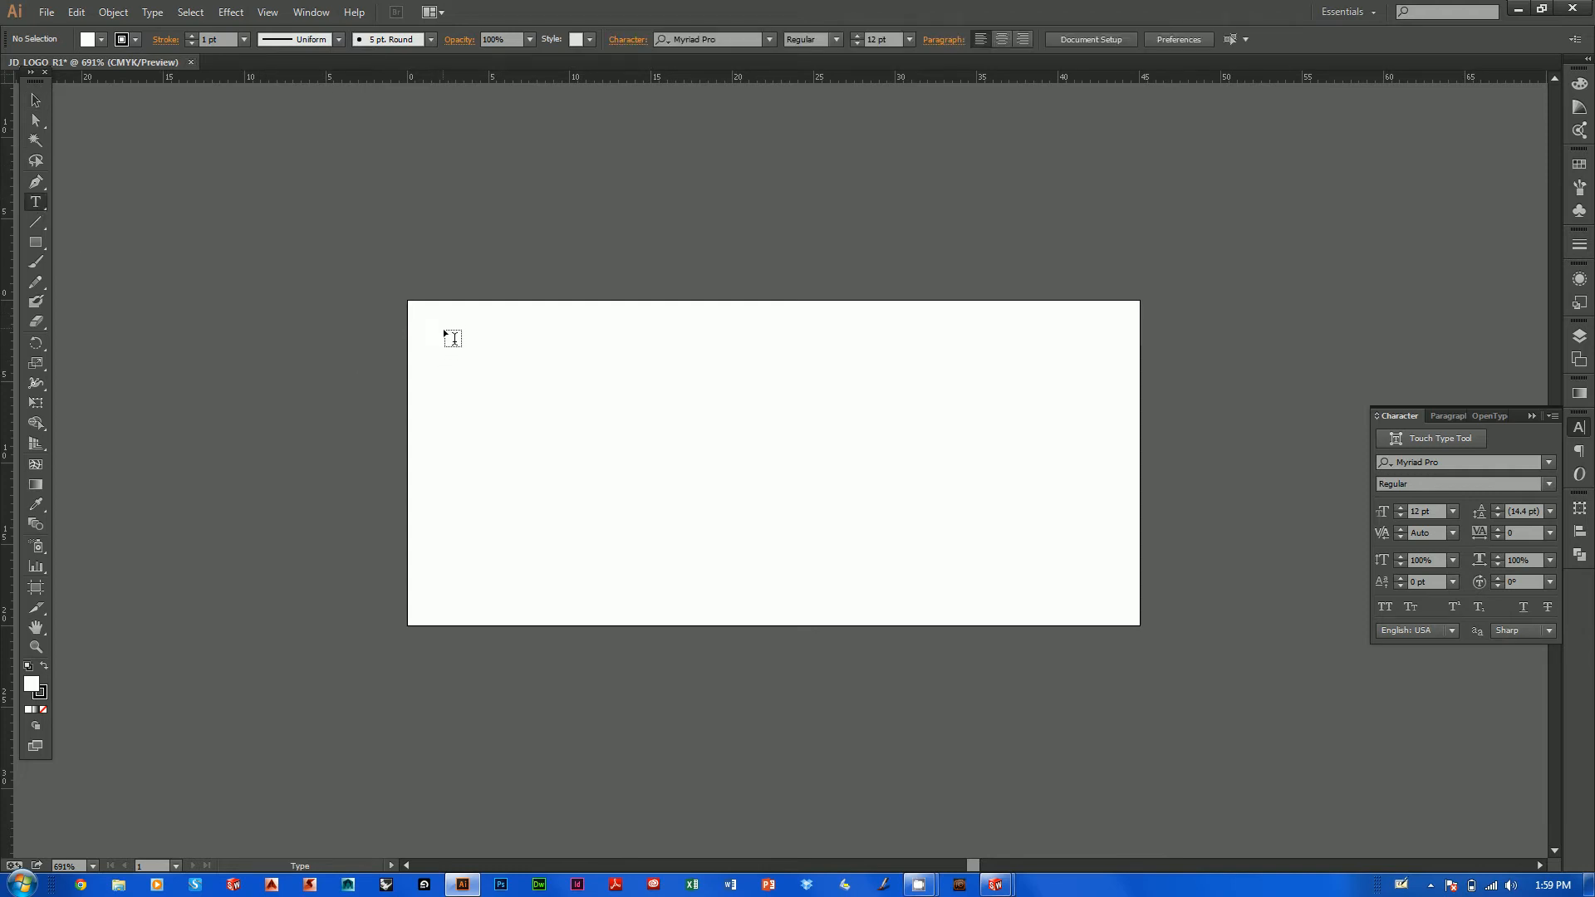
{"action": "left_click_drag", "start_coordinate": [442, 329], "coordinate": [1108, 608]}
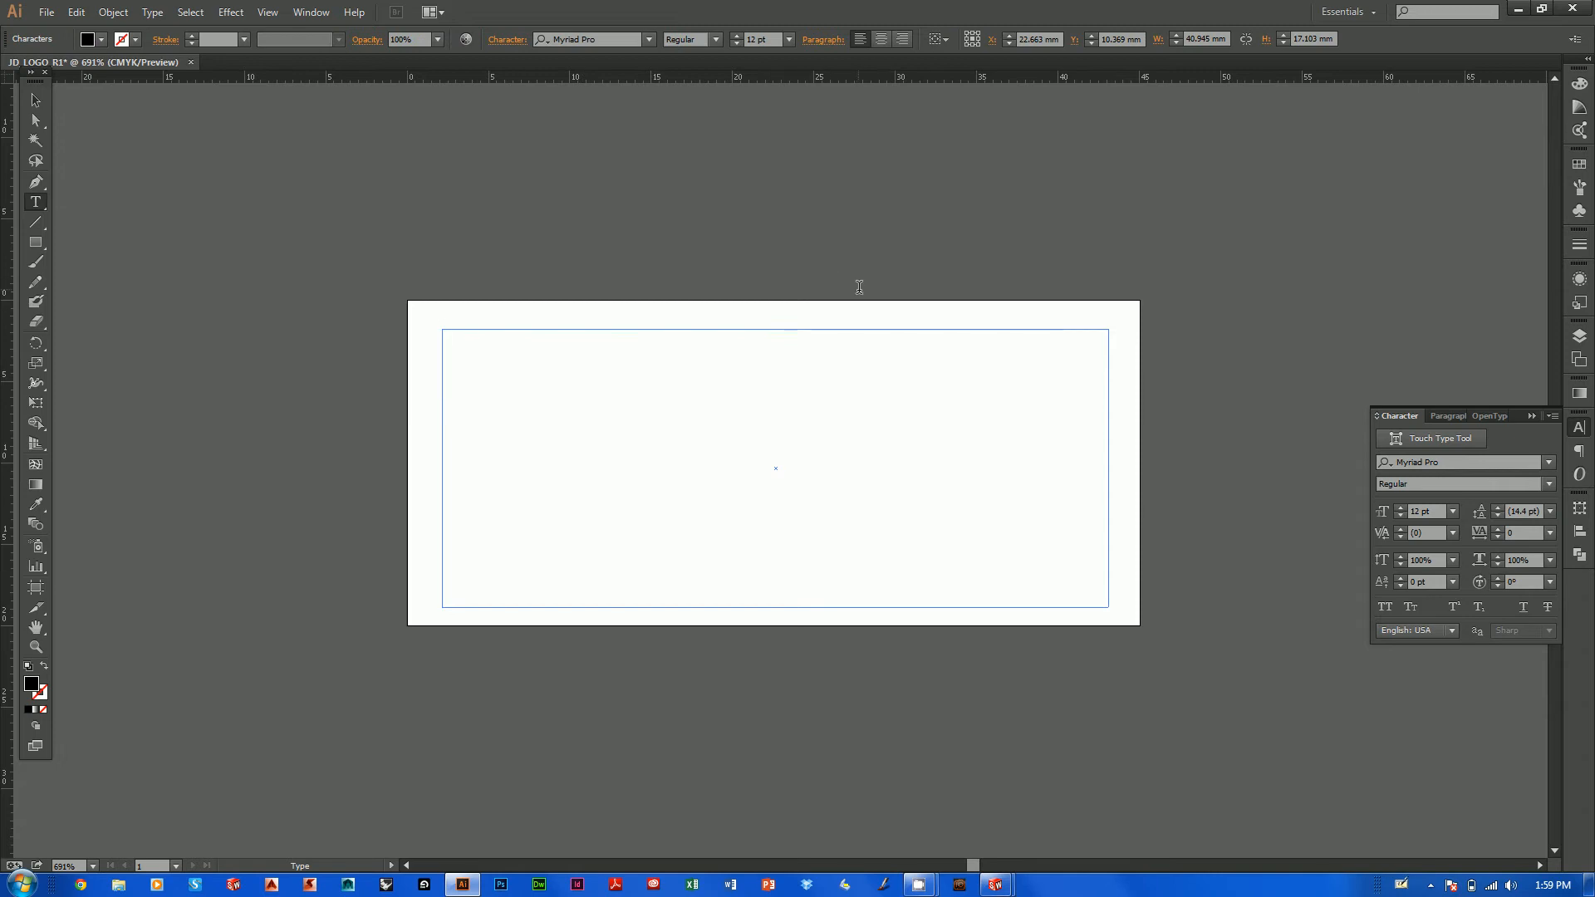
{"action": "type", "text": "Deasy"}
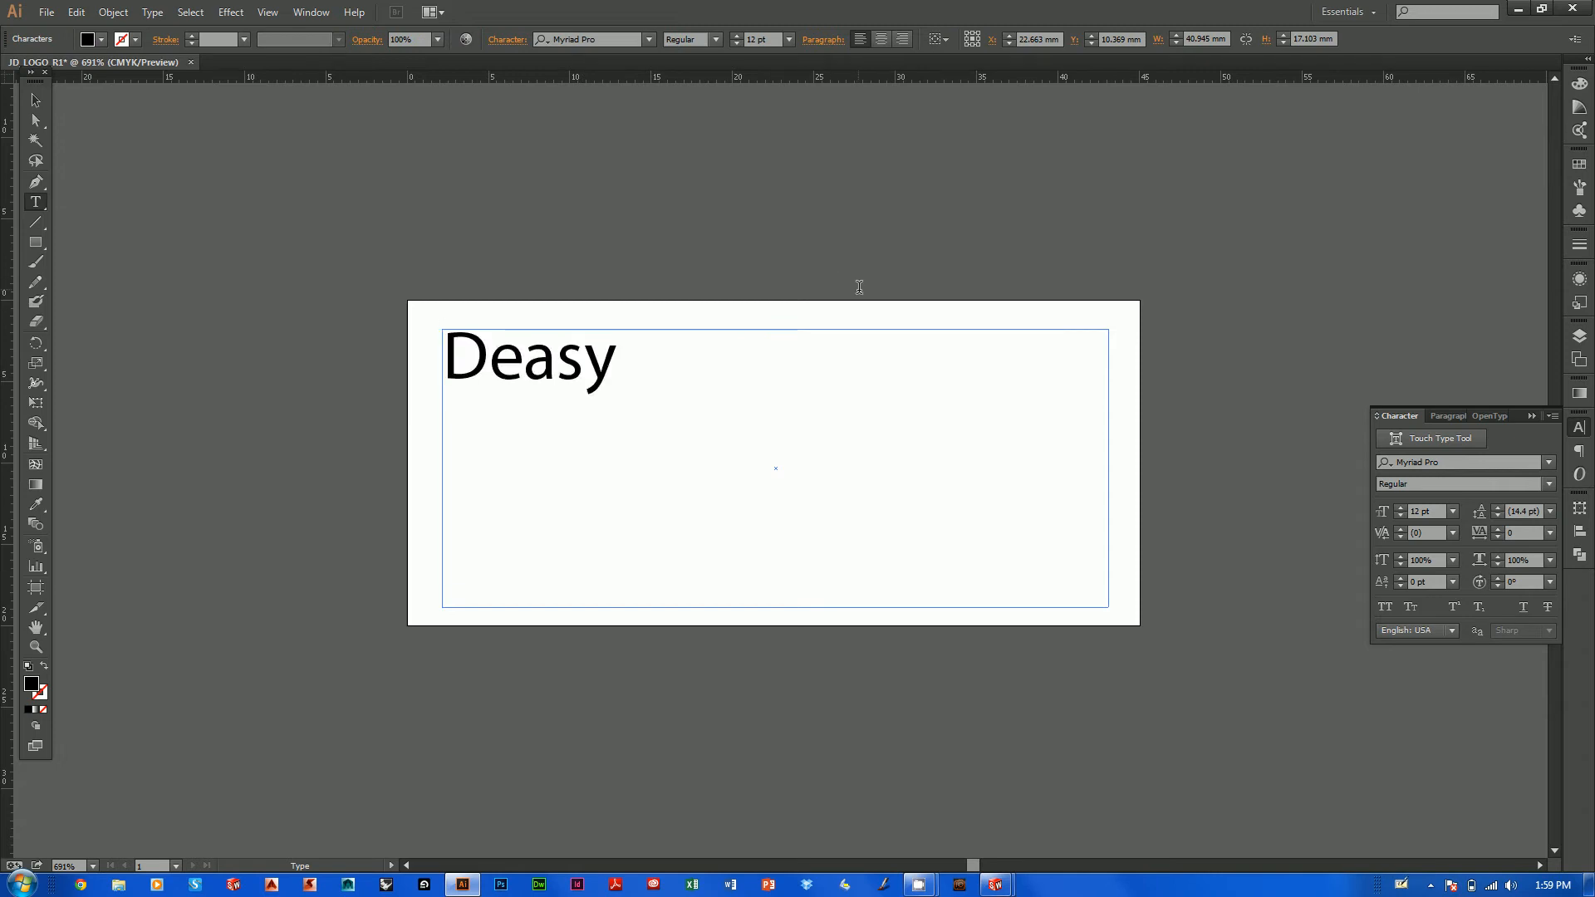
Format the logo text in OCR A Std with a vertical scale of 75%.
{"action": "left_click_drag", "start_coordinate": [628, 380], "coordinate": [399, 355]}
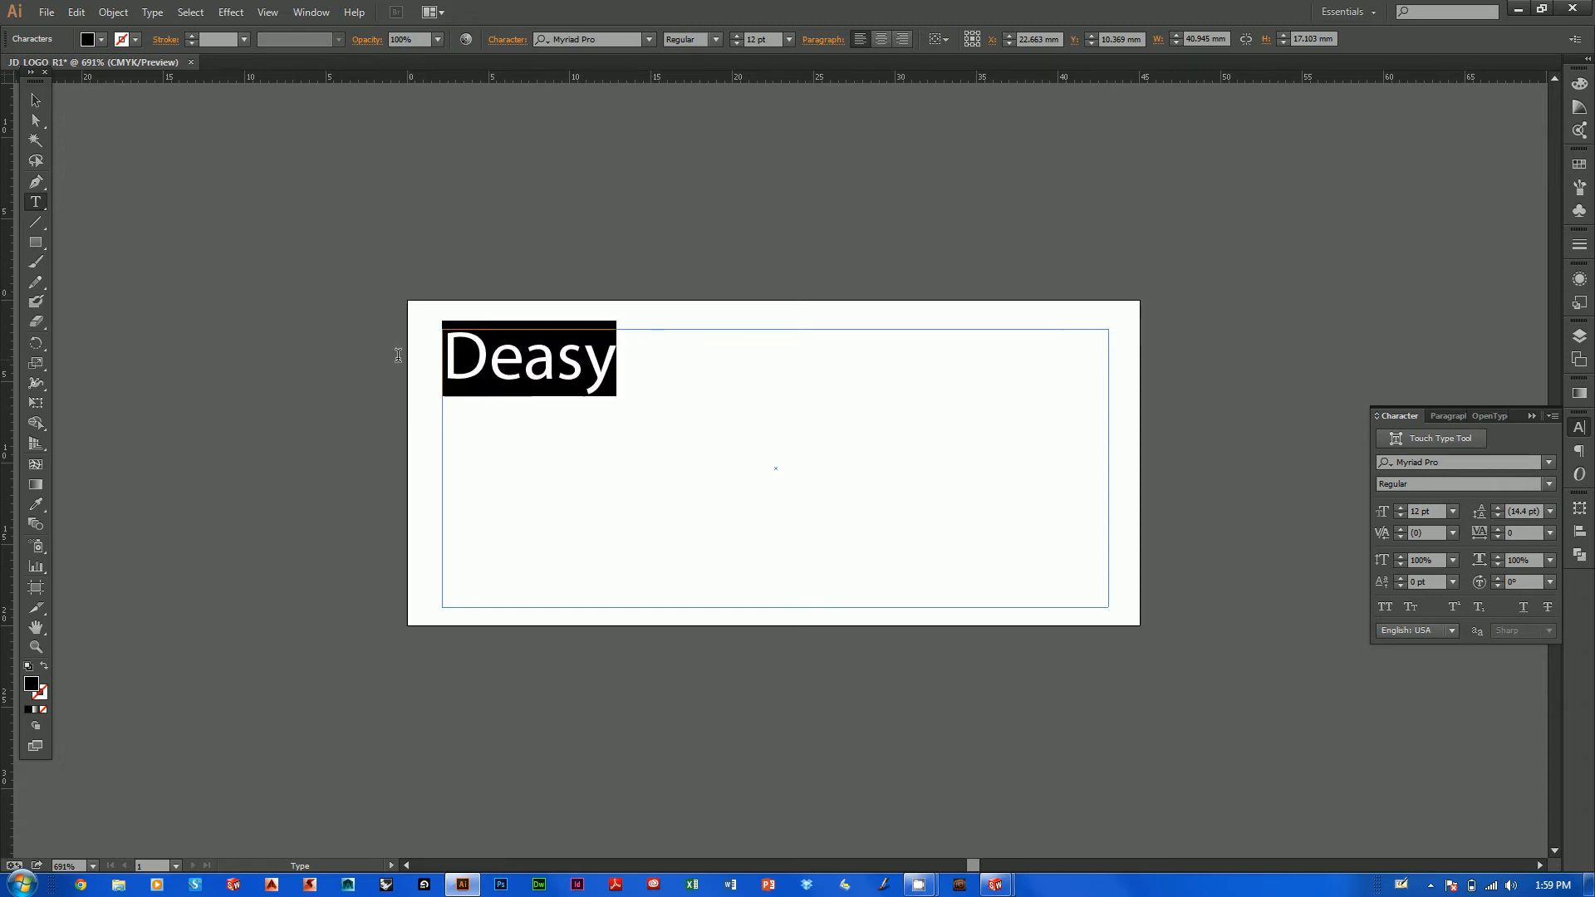
{"action": "left_click", "coordinate": [649, 39]}
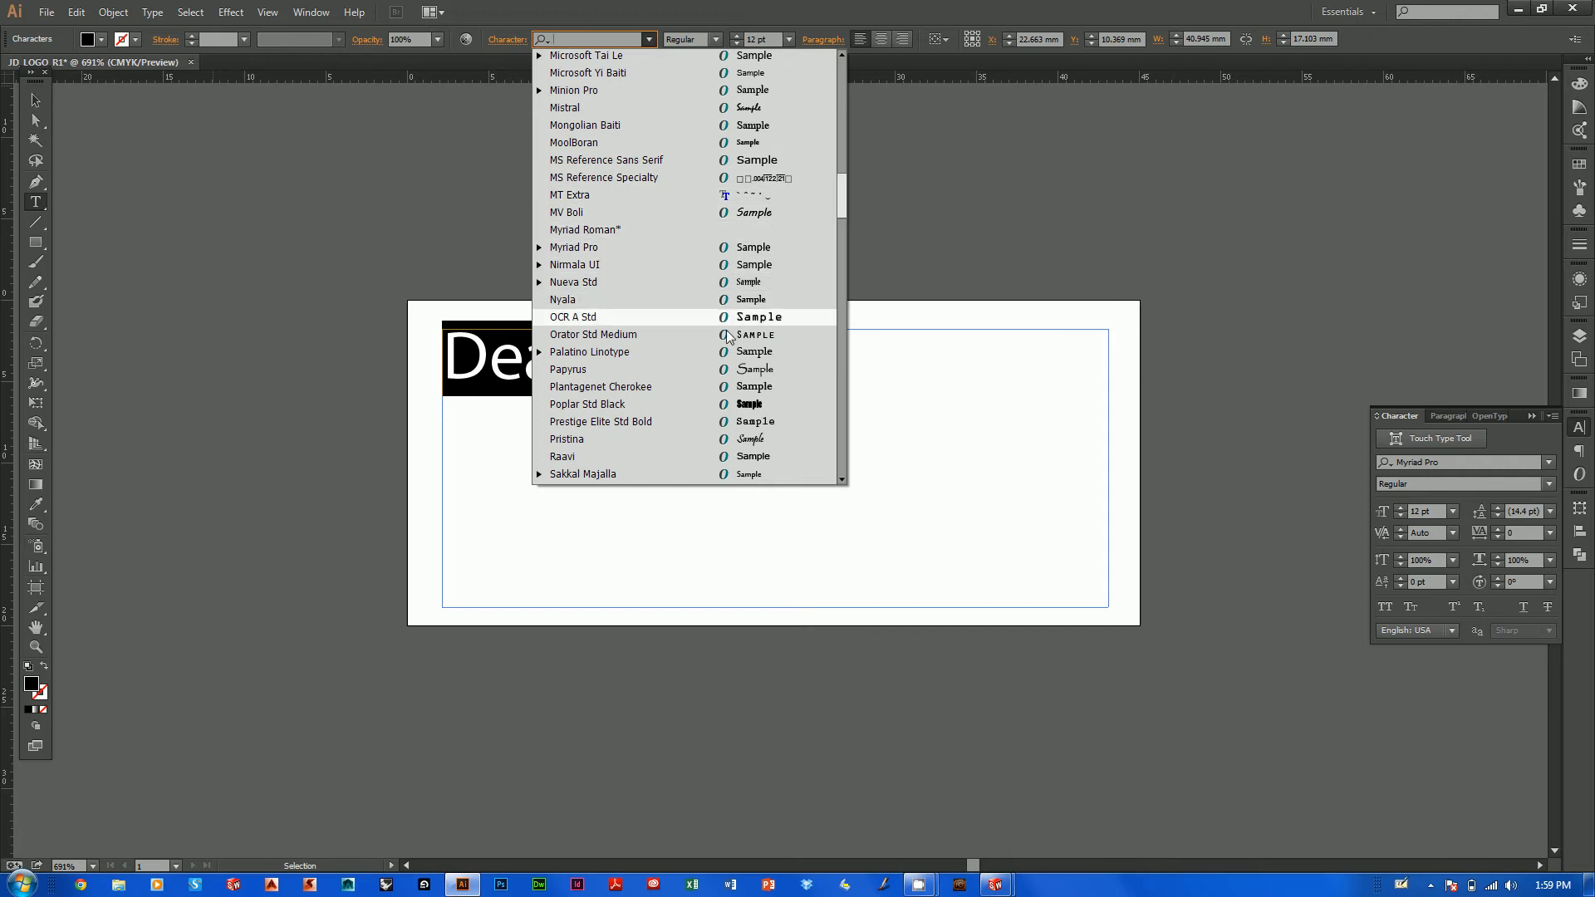
{"action": "left_click", "coordinate": [752, 316]}
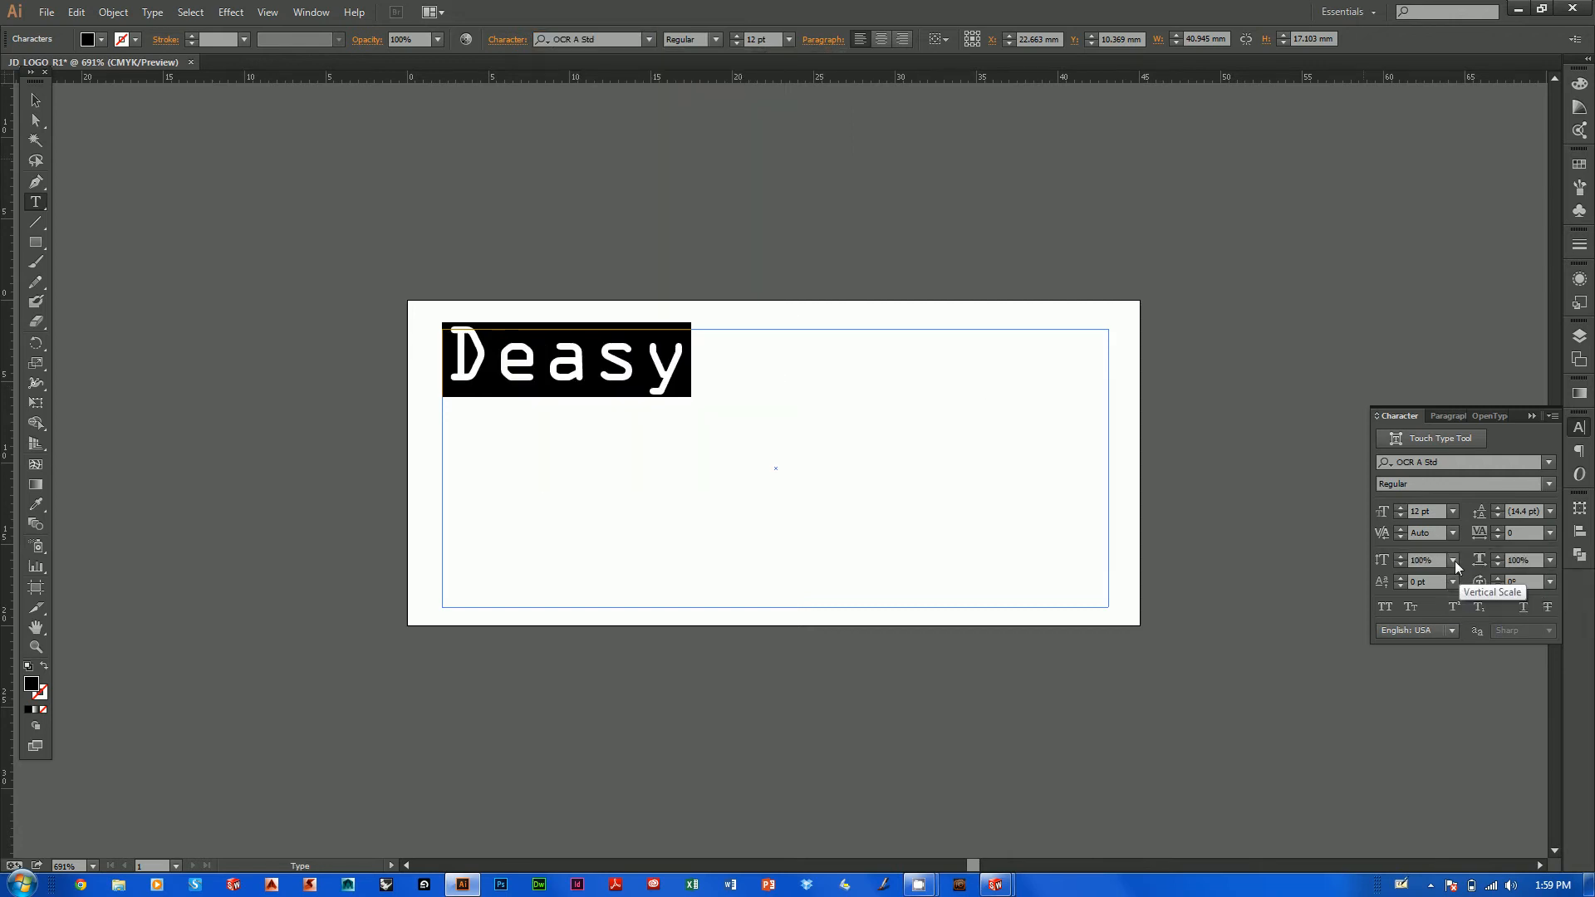
{"action": "left_click", "coordinate": [1452, 560]}
{"action": "left_click", "coordinate": [1460, 613]}
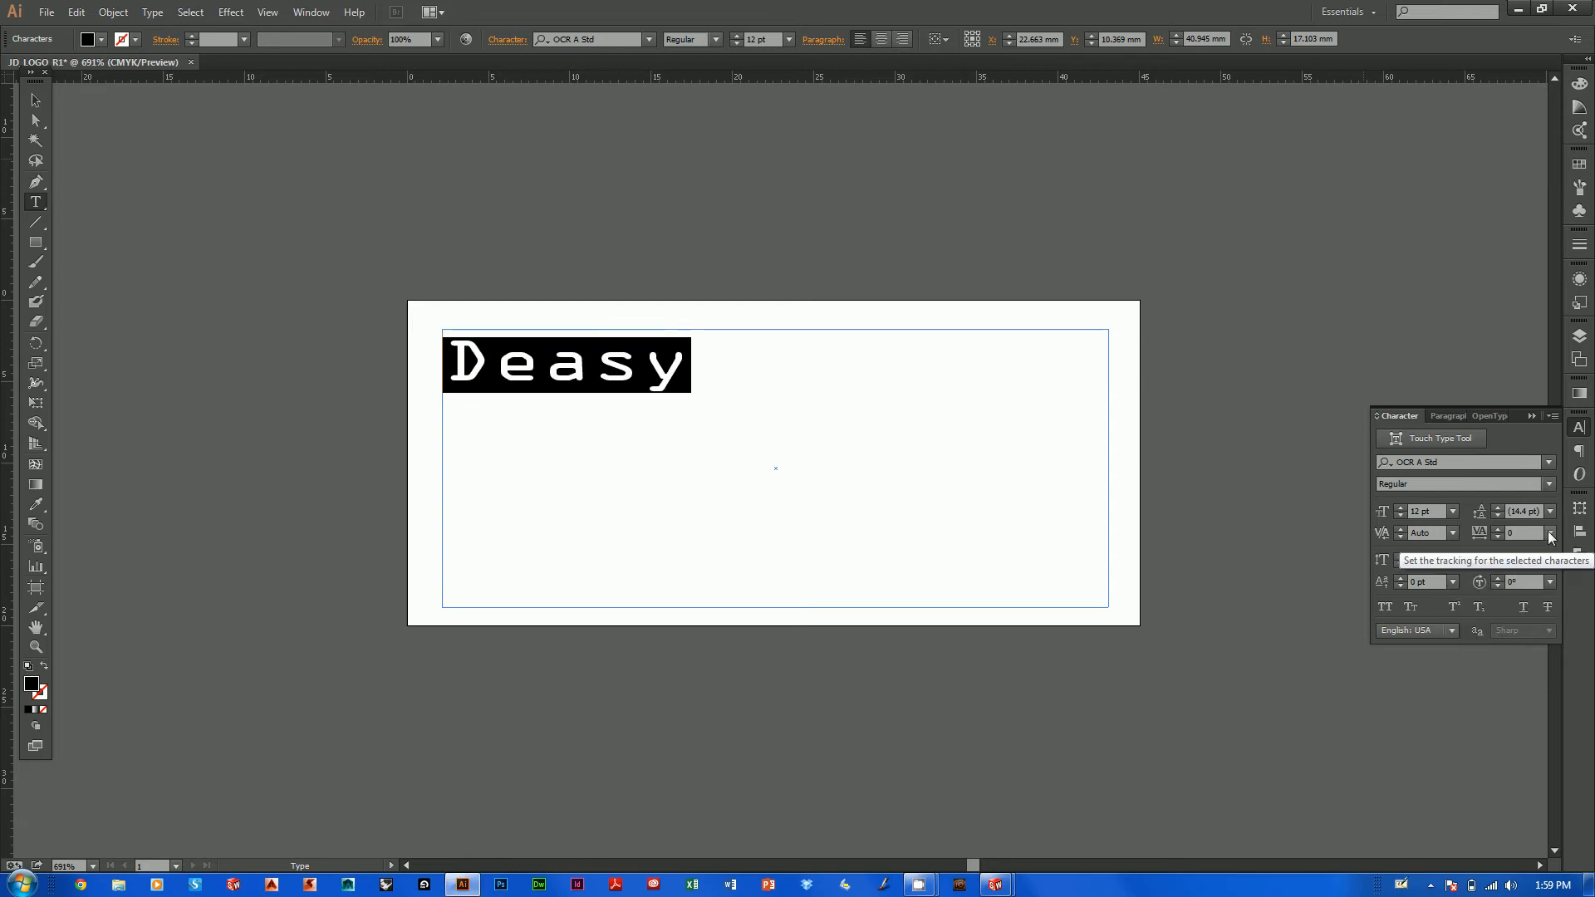
Tighten the logo text's tracking to -300 and deselect it.
{"action": "left_click", "coordinate": [1550, 533]}
{"action": "left_click", "coordinate": [1568, 553]}
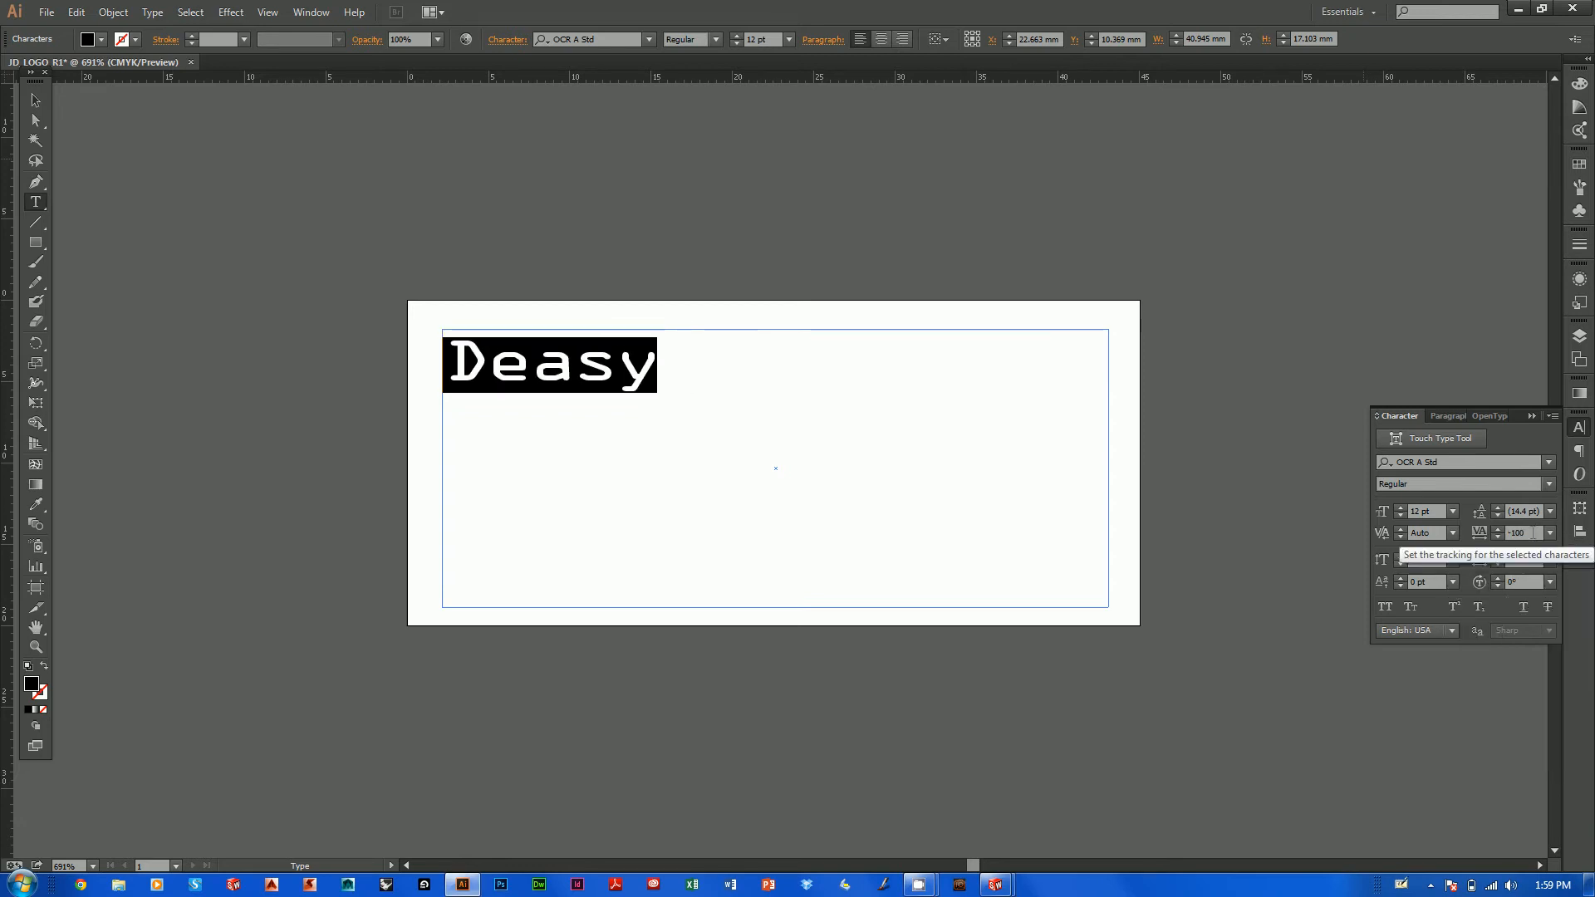
{"action": "type", "text": "-"}
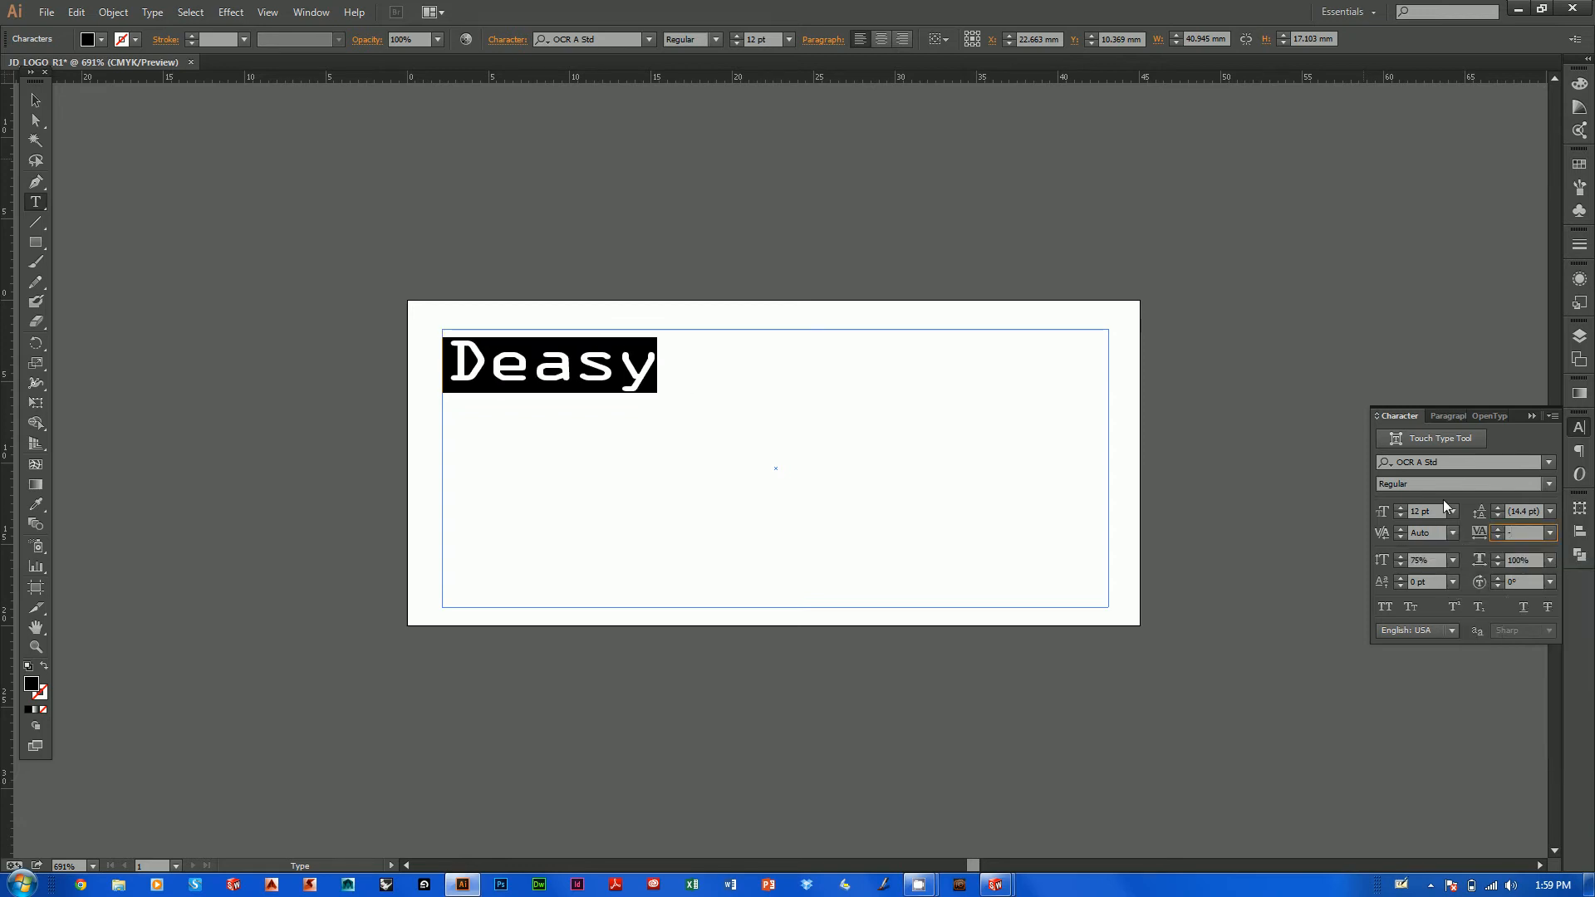
{"action": "type", "text": "300"}
{"action": "key", "text": "Return"}
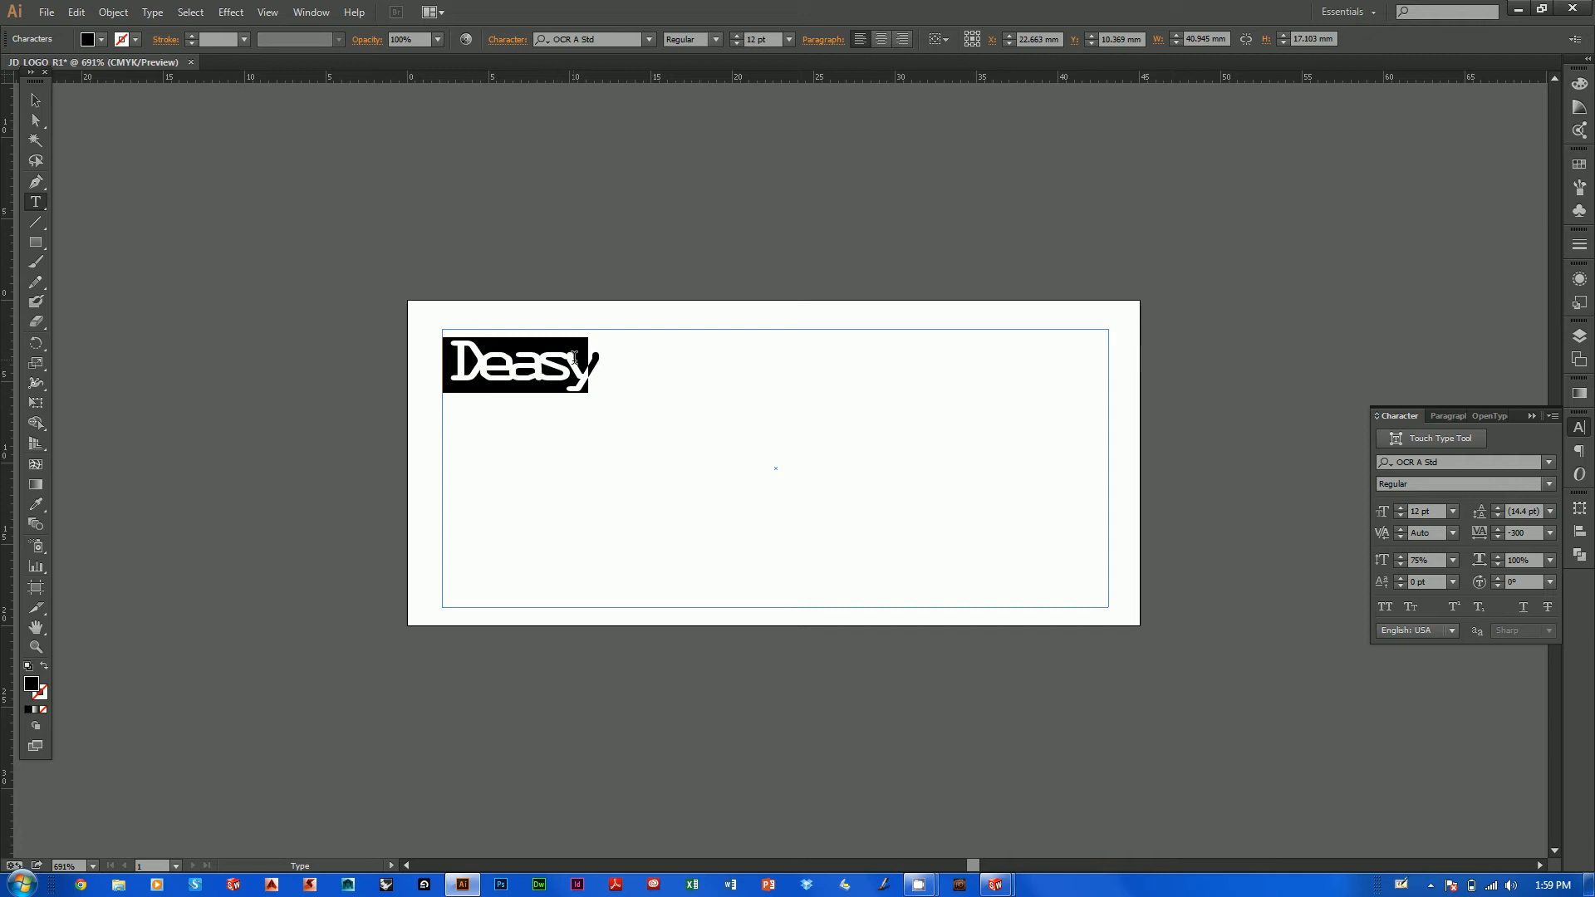
{"action": "left_click", "coordinate": [36, 100]}
{"action": "left_click", "coordinate": [612, 336]}
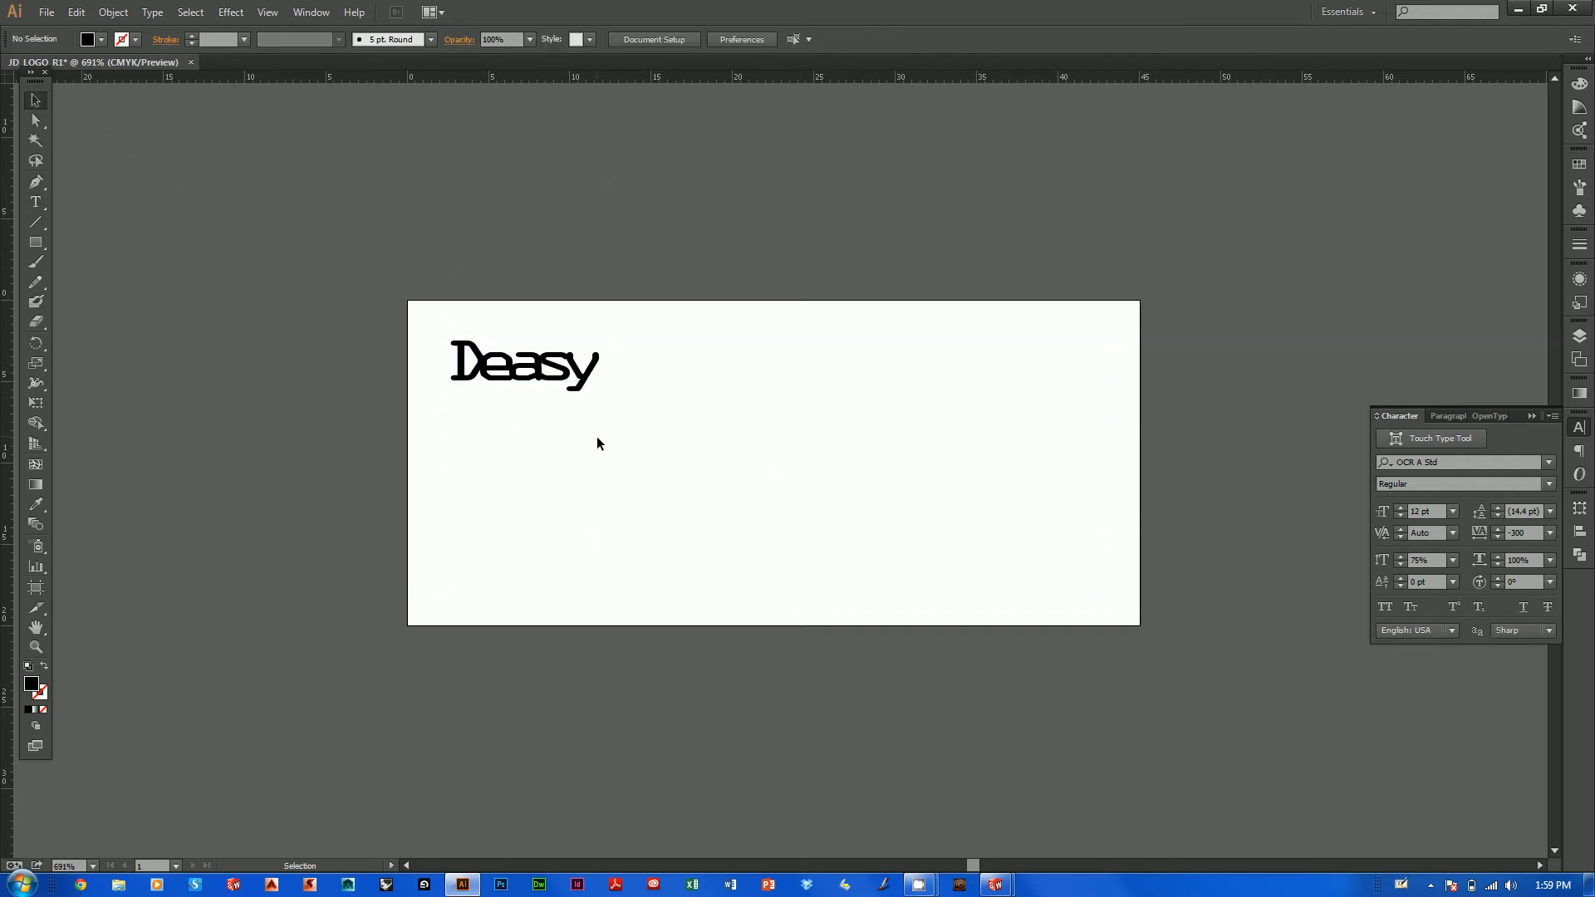
{"action": "left_click", "coordinate": [532, 374]}
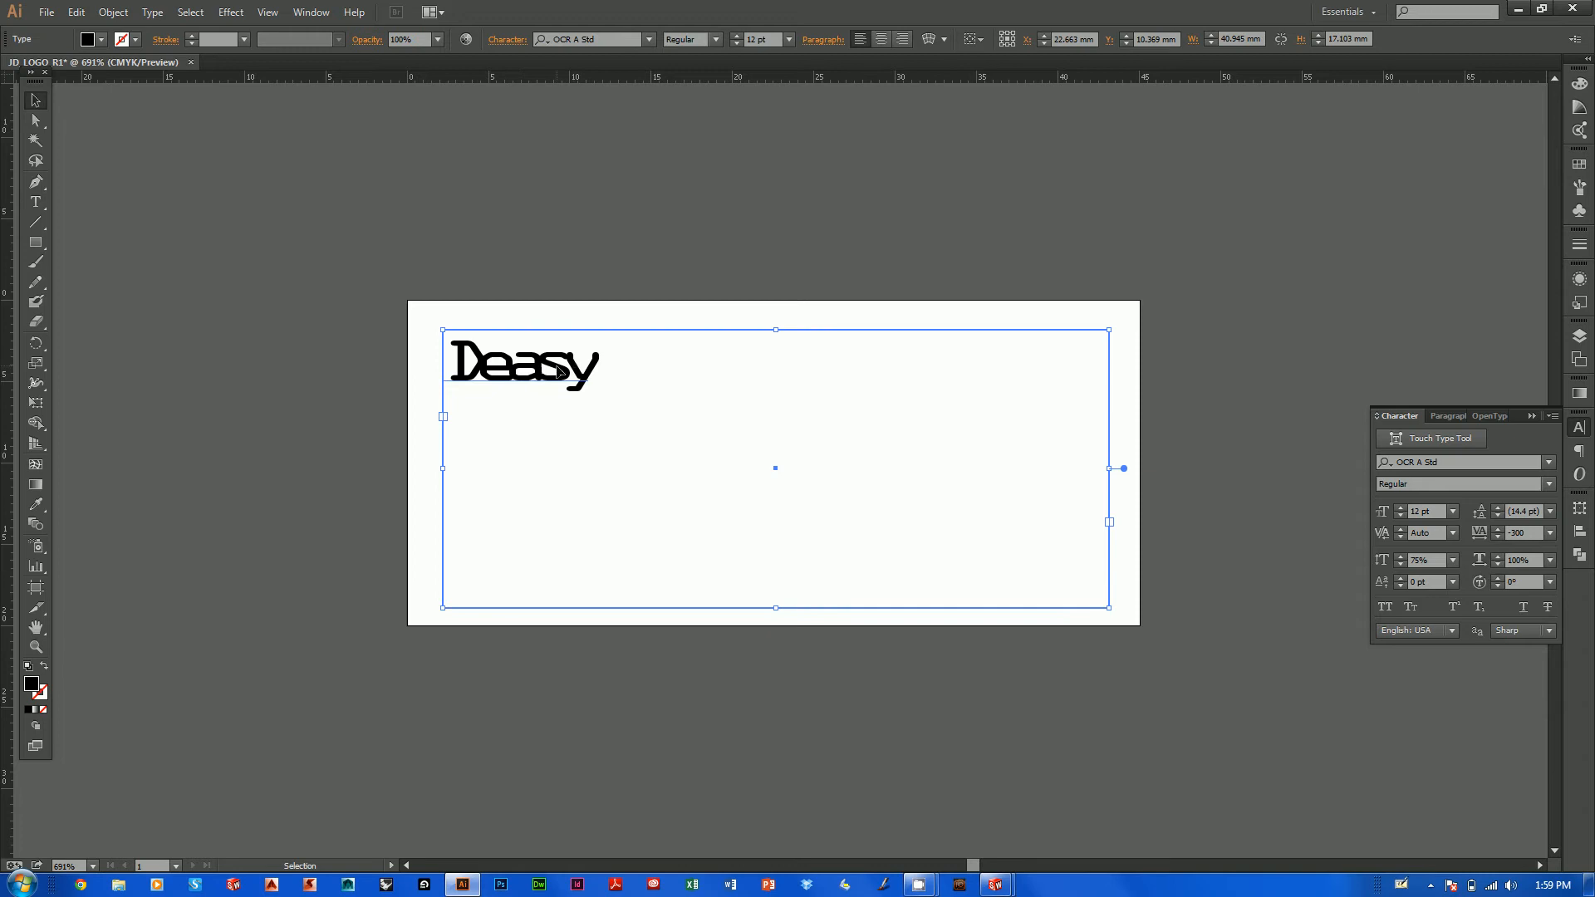
{"action": "double_click", "coordinate": [561, 371]}
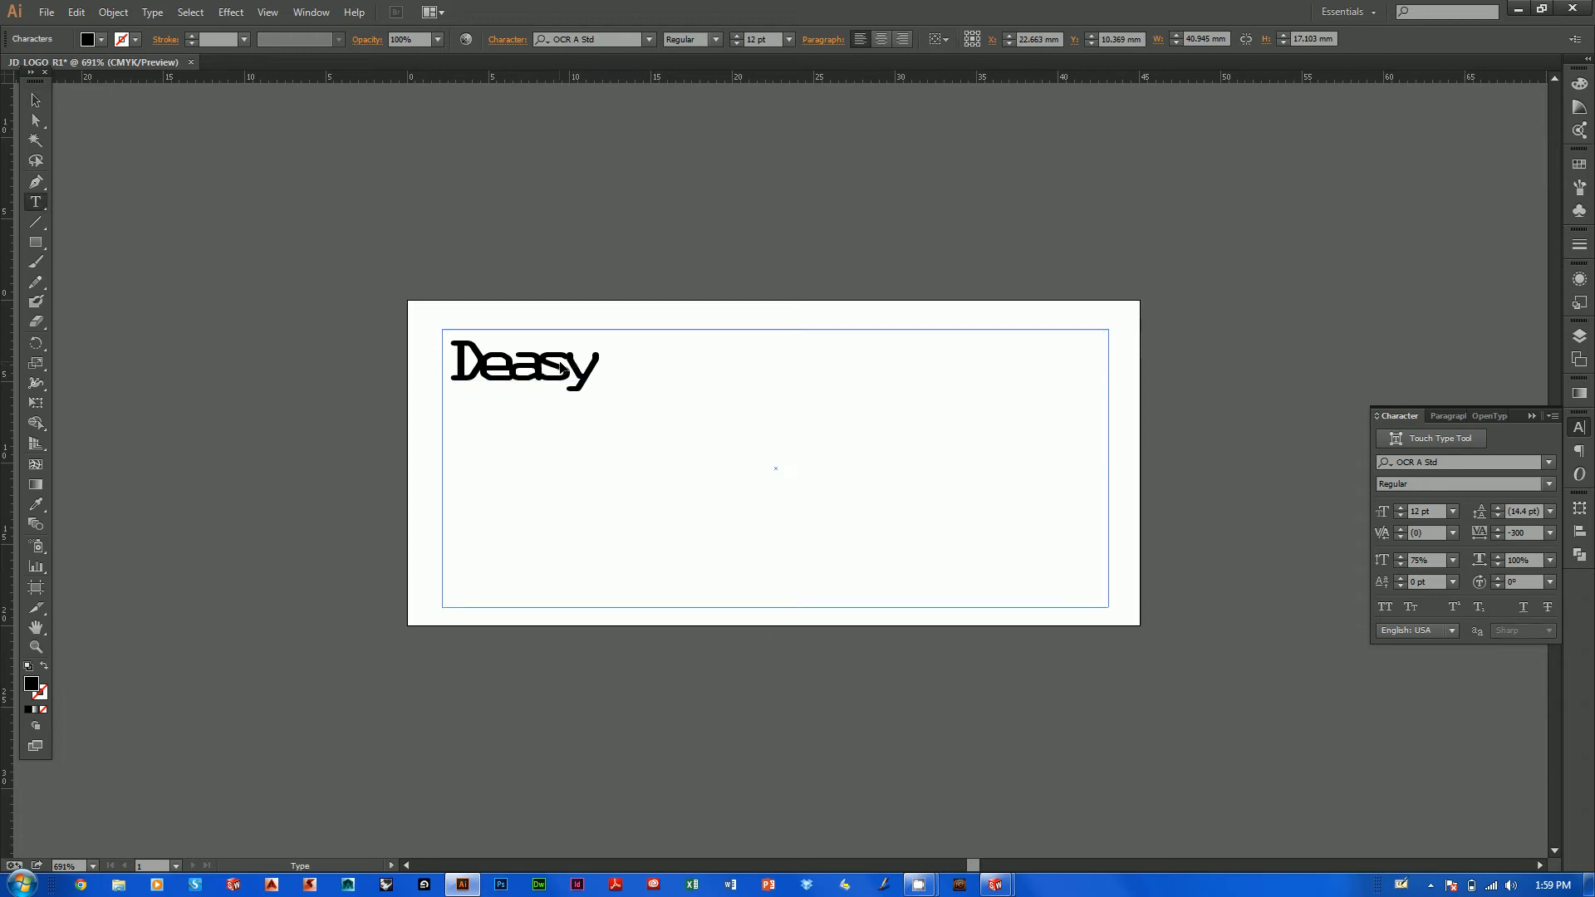
{"action": "left_click_drag", "start_coordinate": [588, 375], "coordinate": [404, 378]}
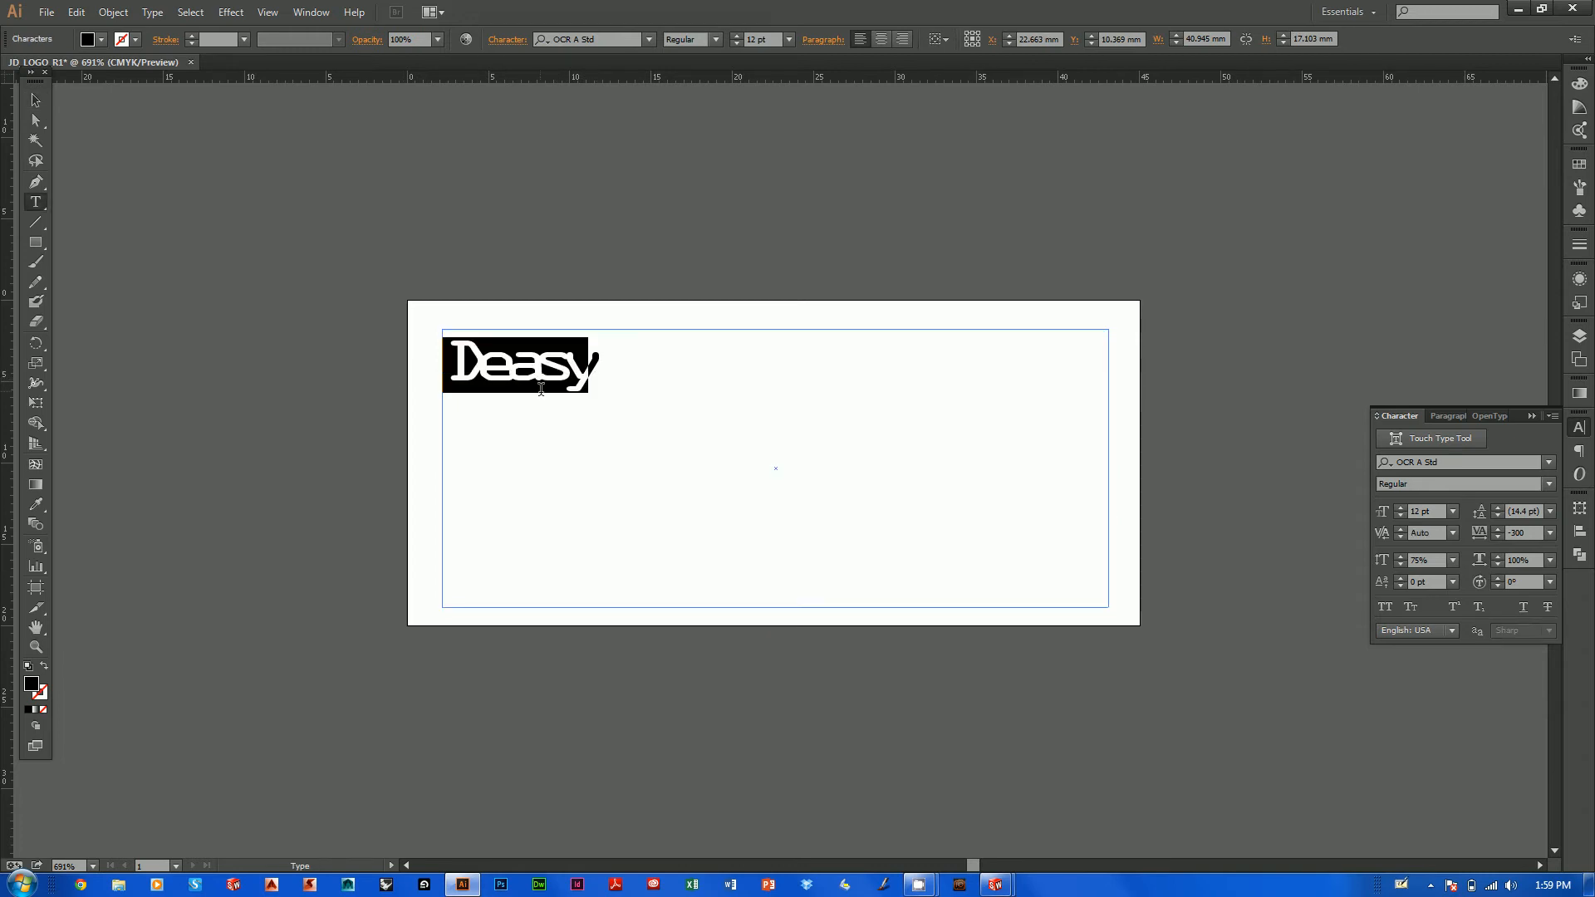
{"action": "left_click", "coordinate": [36, 99]}
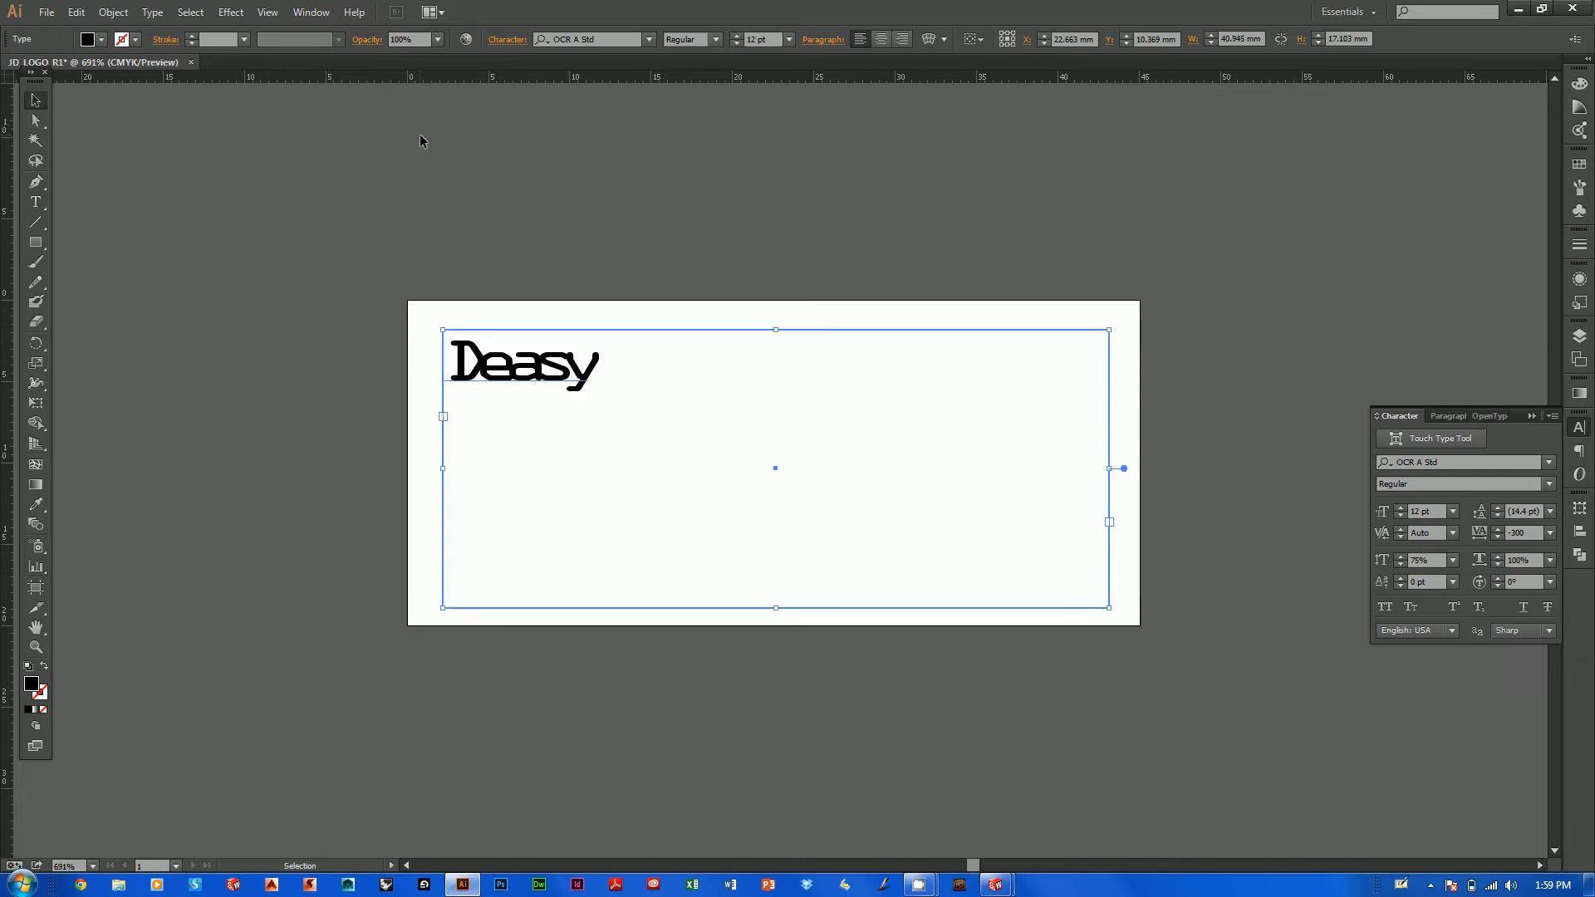
{"action": "left_click", "coordinate": [421, 135]}
Convert the logo text to outlines.
{"action": "left_click", "coordinate": [530, 376]}
{"action": "right_click", "coordinate": [548, 360]}
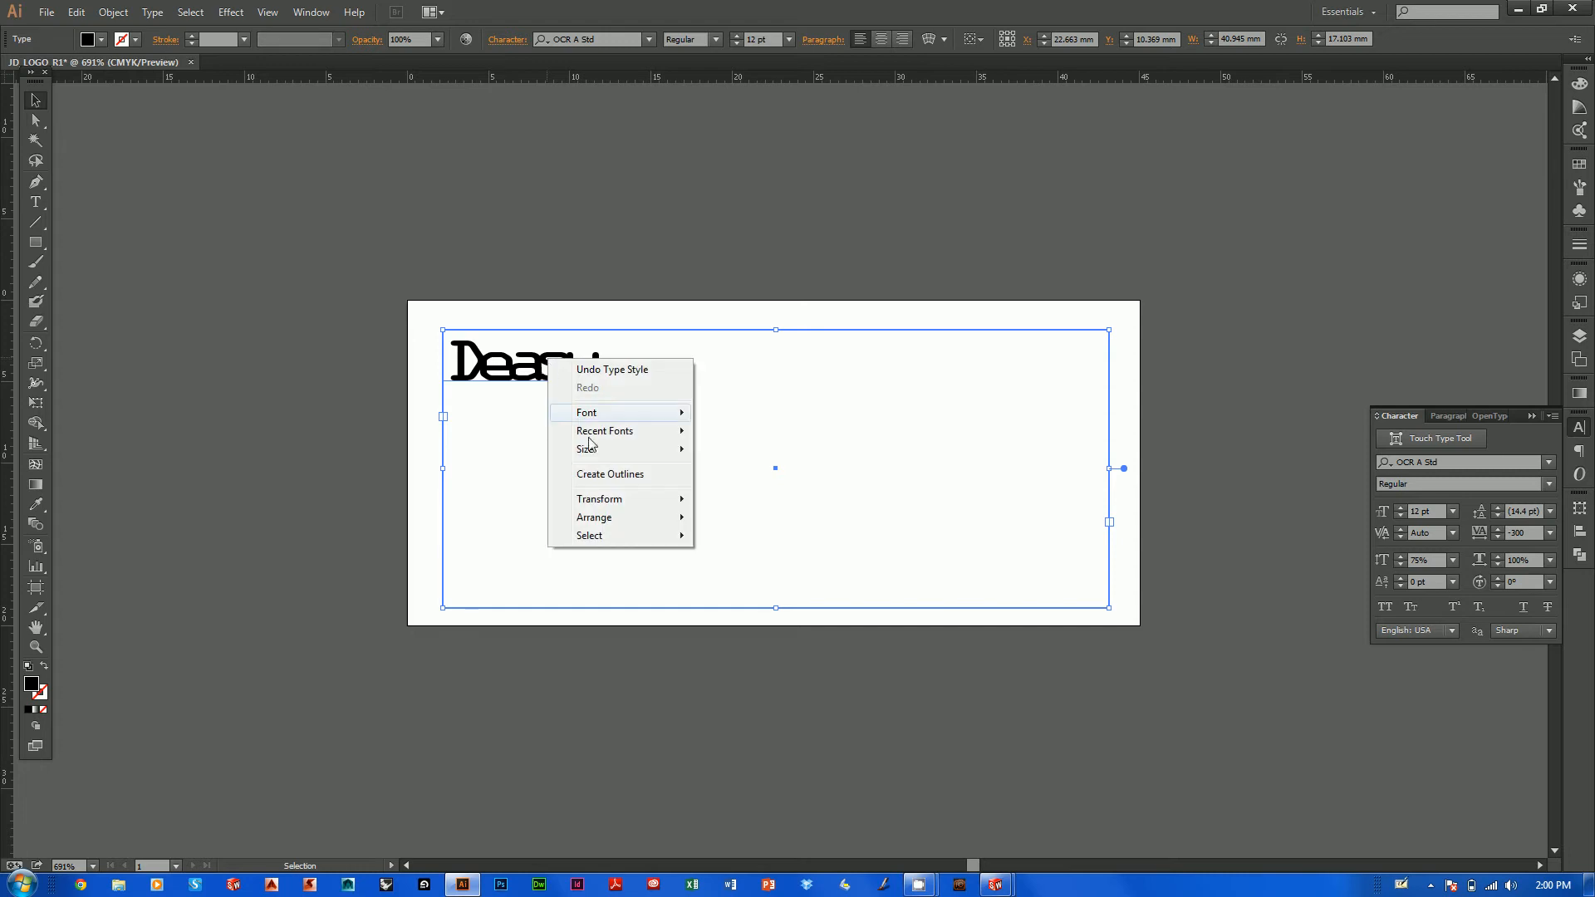
{"action": "left_click", "coordinate": [616, 475]}
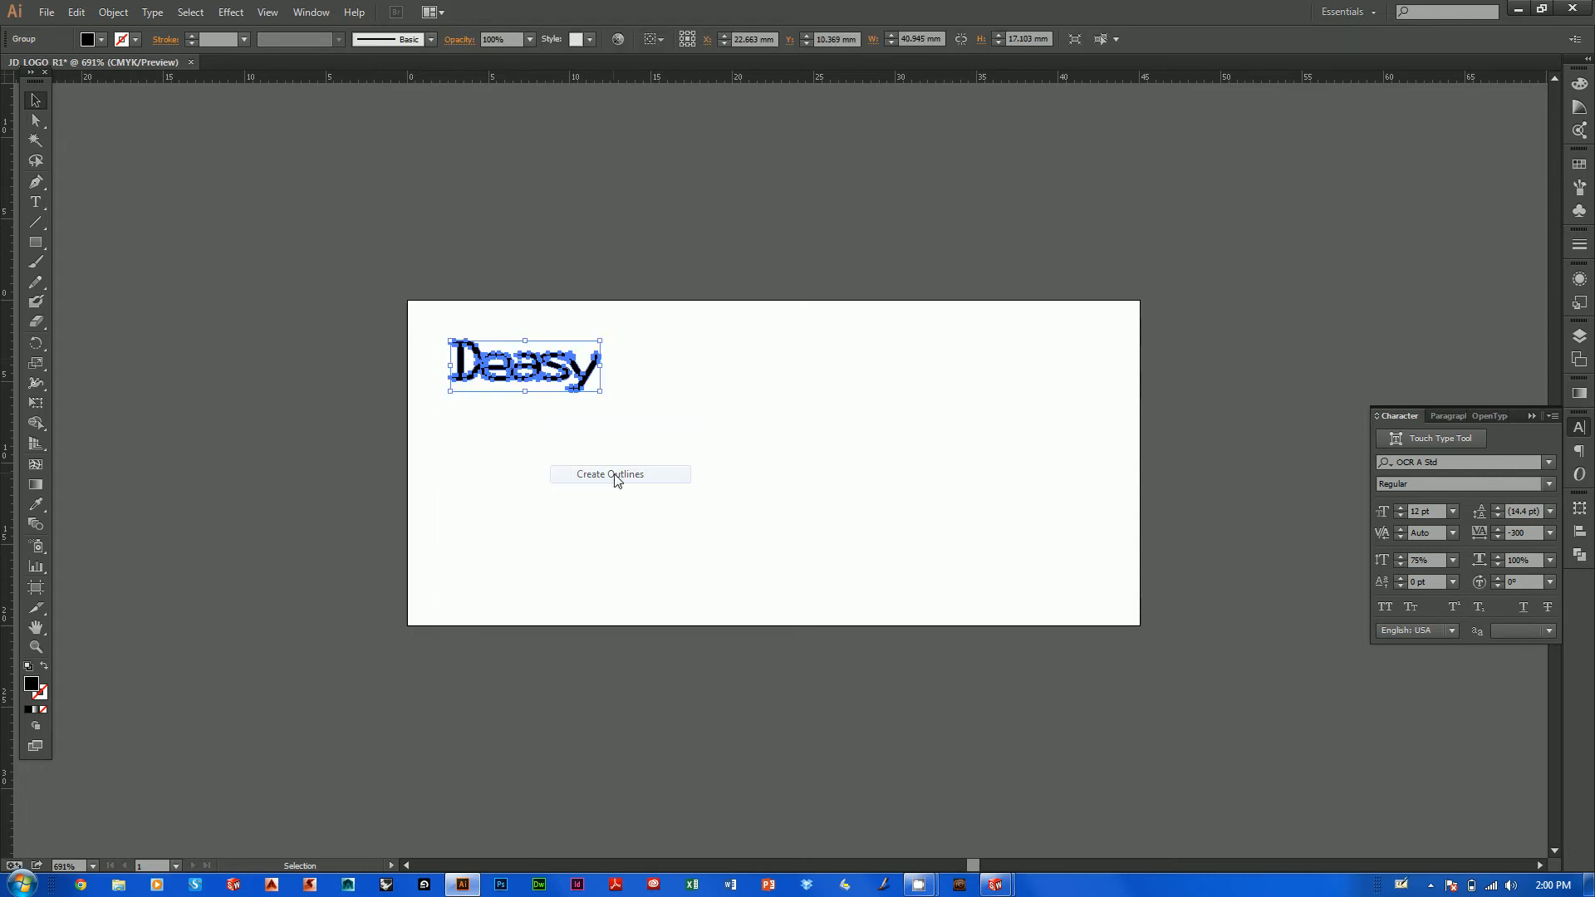
Examine the overlaps between the outlined logo letters at high magnification.
{"action": "left_click", "coordinate": [640, 387]}
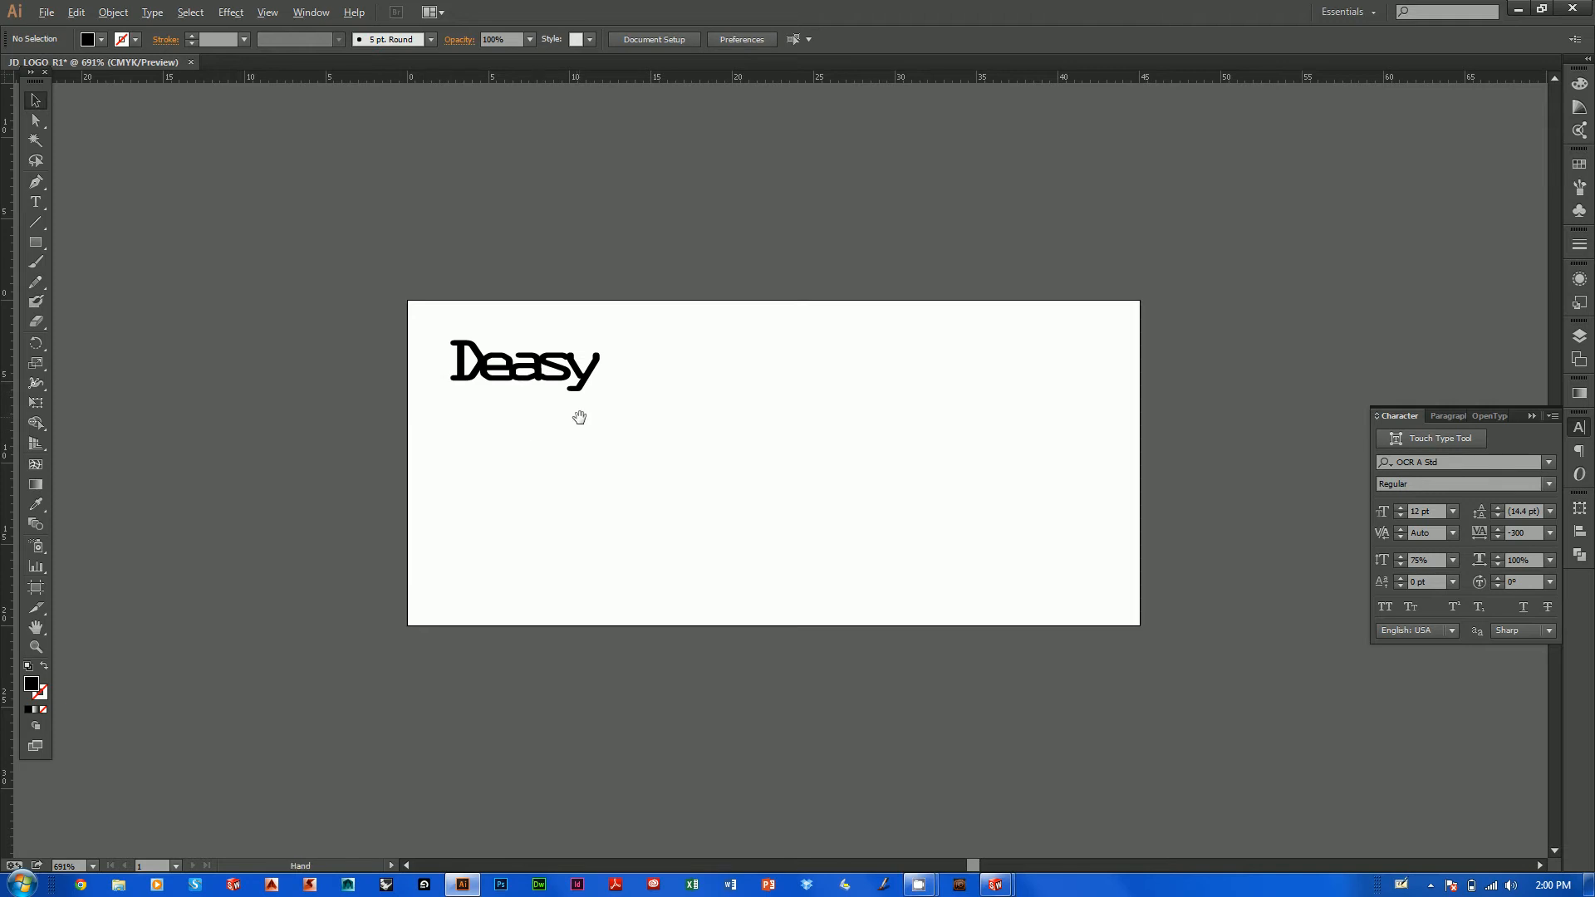
{"action": "key", "text": "ctrl+alt+b"}
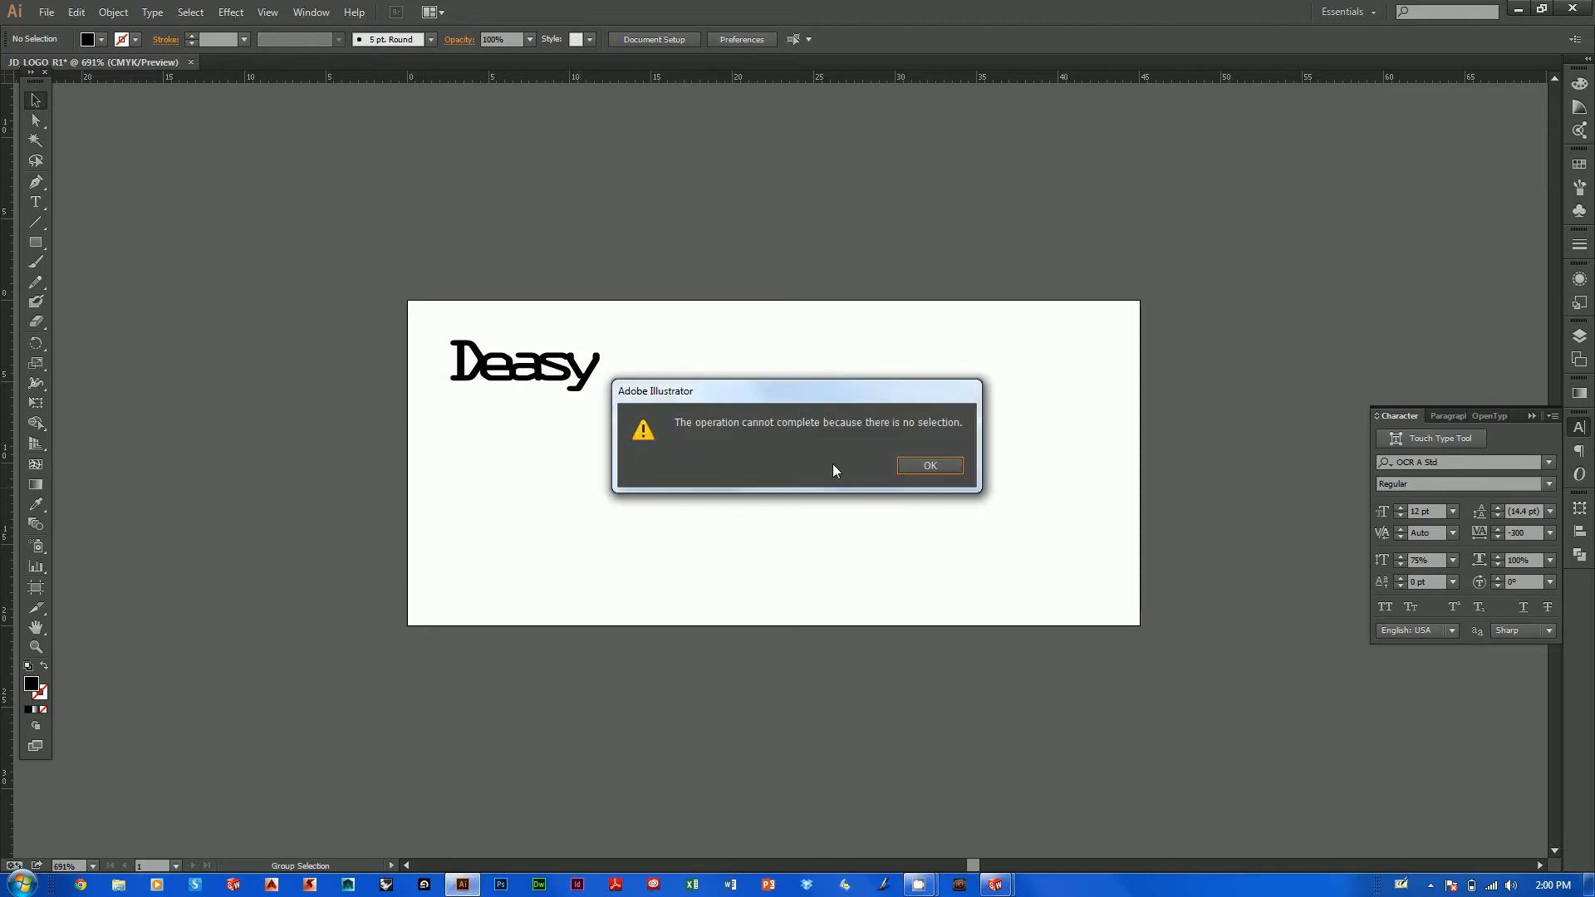
{"action": "left_click", "coordinate": [930, 466]}
{"action": "left_click", "coordinate": [581, 413], "text": "ctrl"}
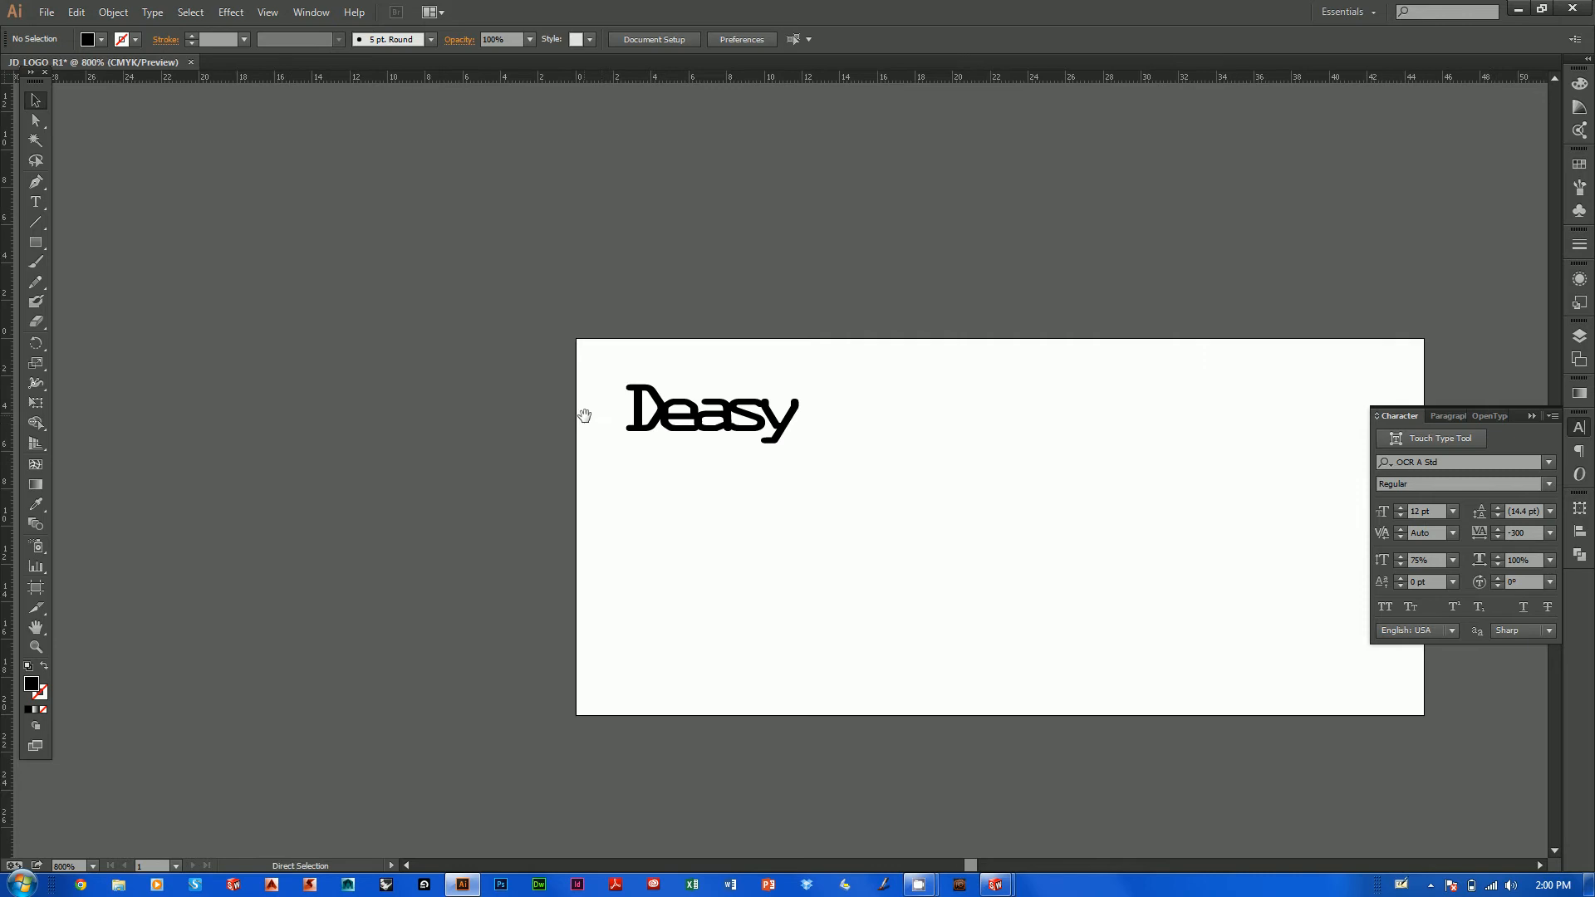
{"action": "left_click", "coordinate": [752, 481], "text": "ctrl"}
{"action": "left_click", "coordinate": [770, 457], "text": "ctrl"}
{"action": "left_click", "coordinate": [769, 456], "text": "ctrl"}
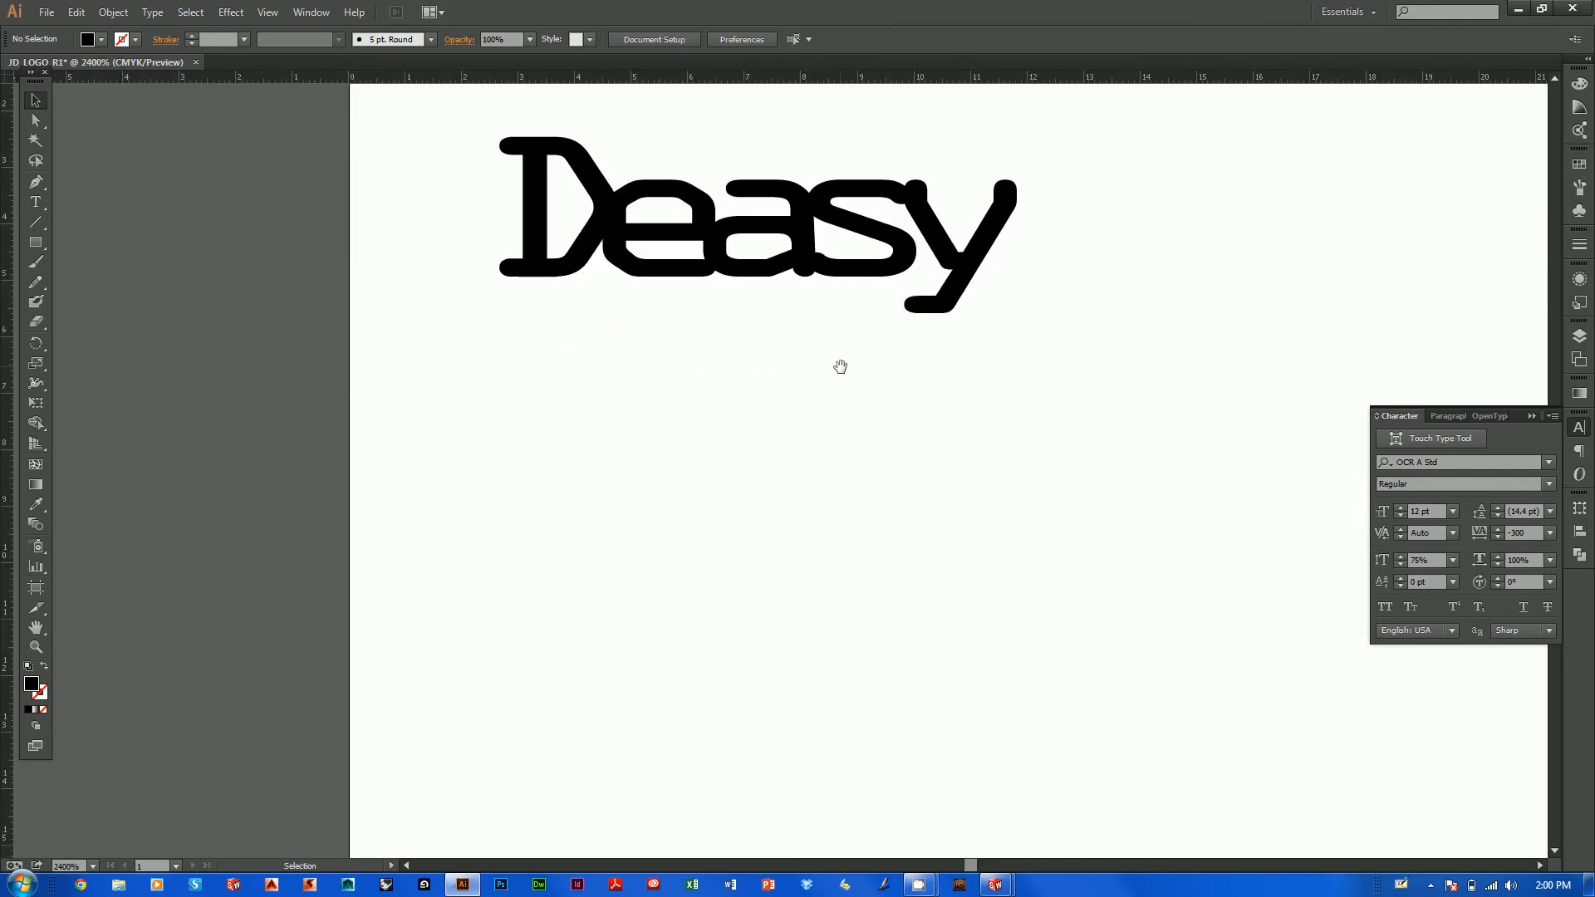
{"action": "left_click_drag", "start_coordinate": [840, 363], "coordinate": [773, 623]}
{"action": "left_click_drag", "start_coordinate": [368, 325], "coordinate": [1048, 684]}
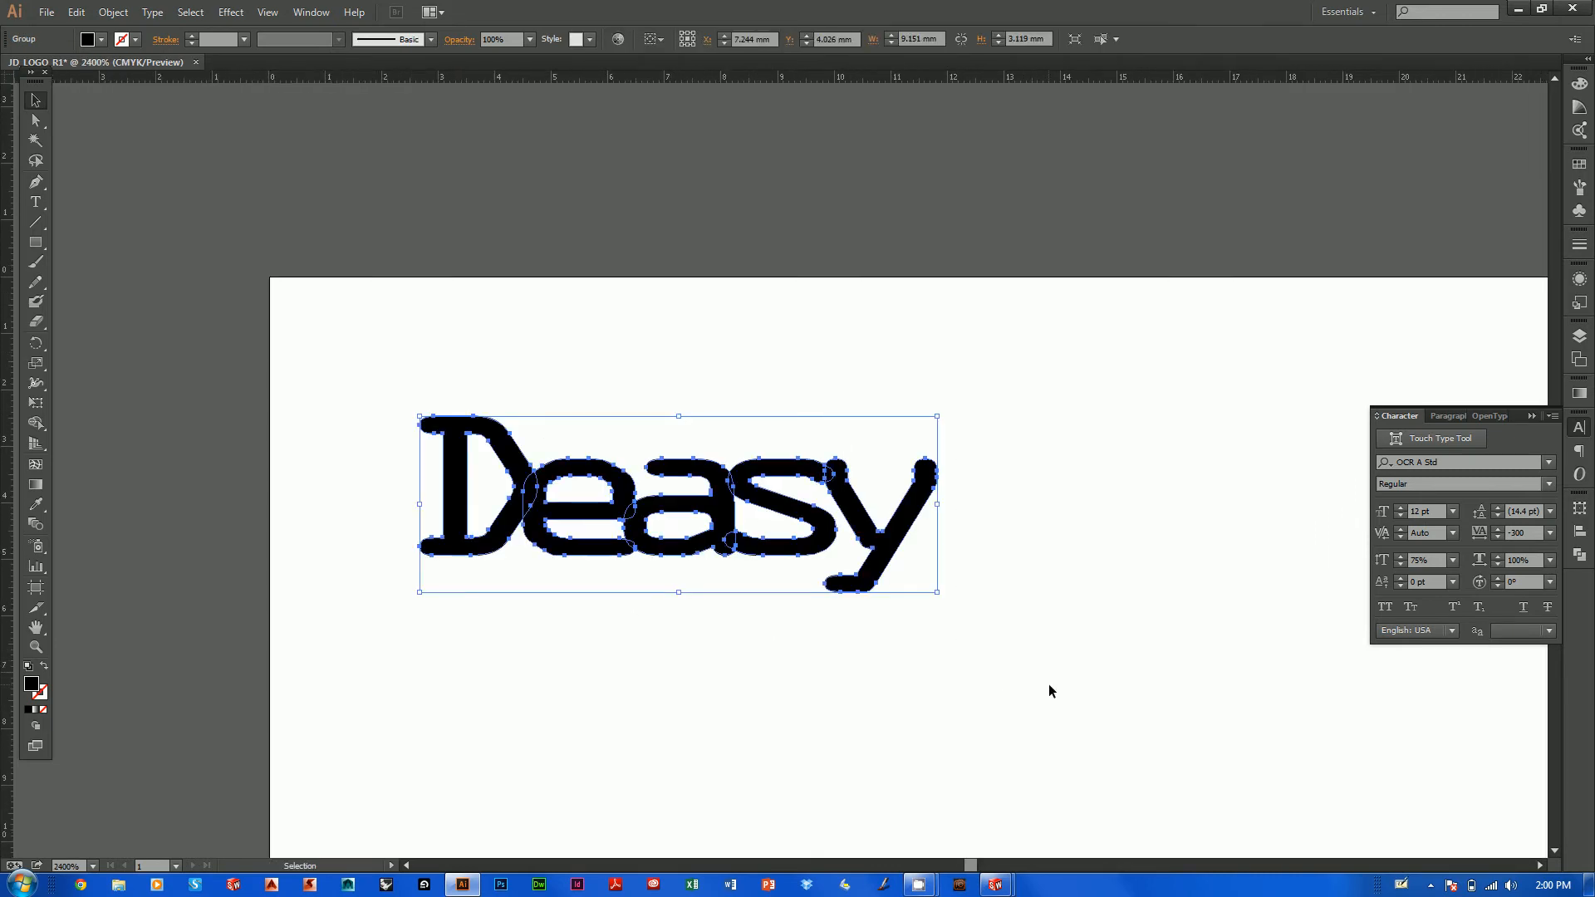
{"action": "left_click", "coordinate": [785, 658], "text": "ctrl"}
{"action": "left_click_drag", "start_coordinate": [685, 492], "coordinate": [748, 651]}
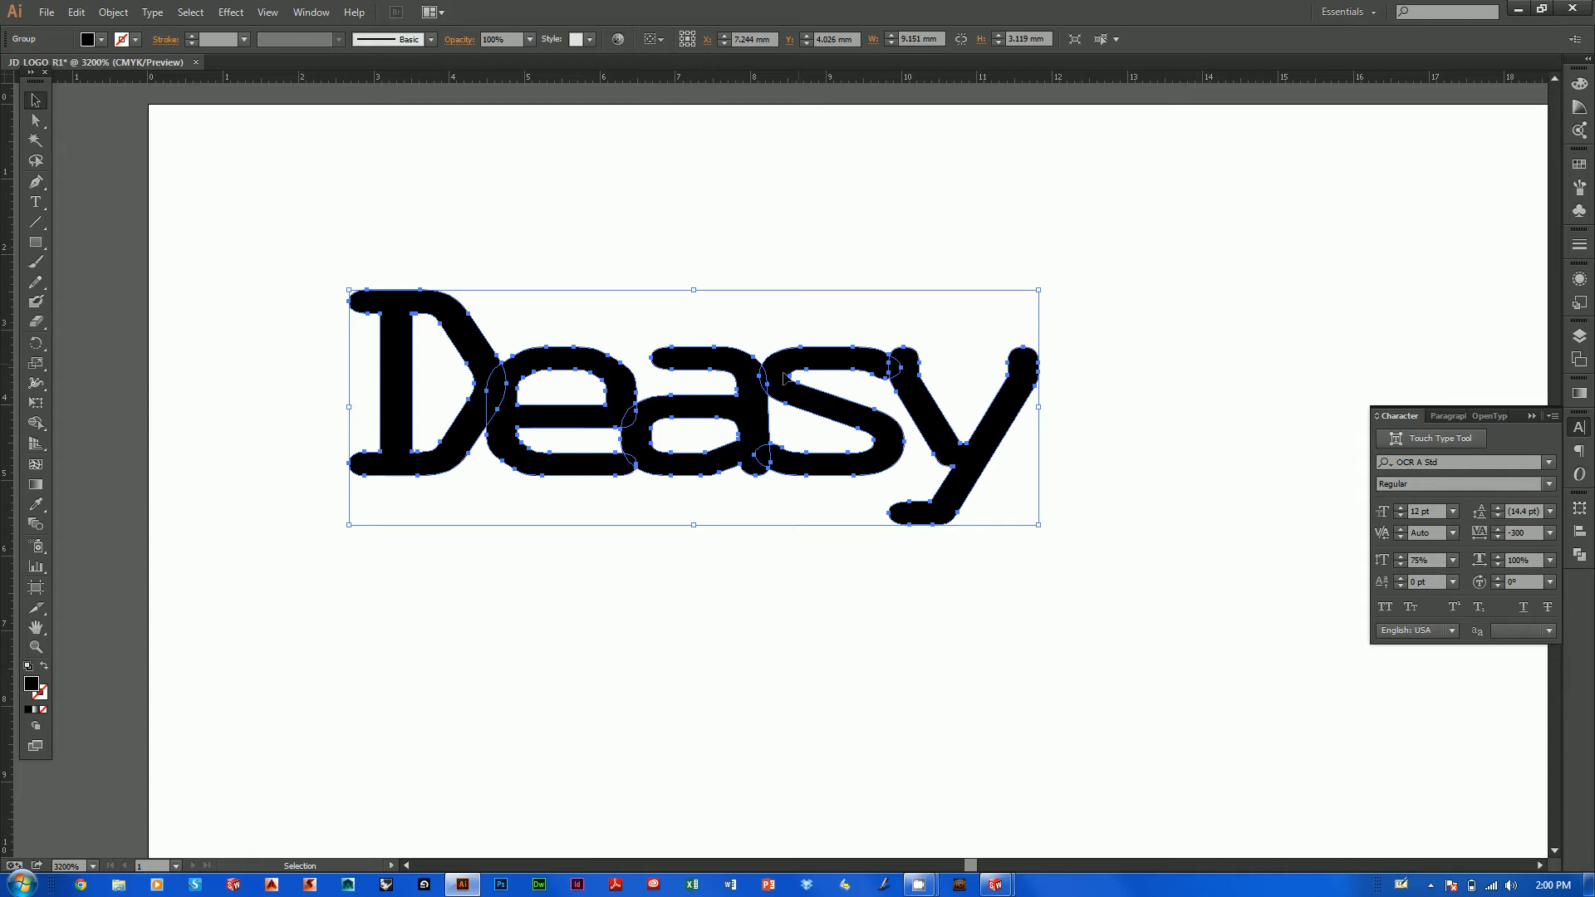
{"action": "left_click", "coordinate": [1158, 341]}
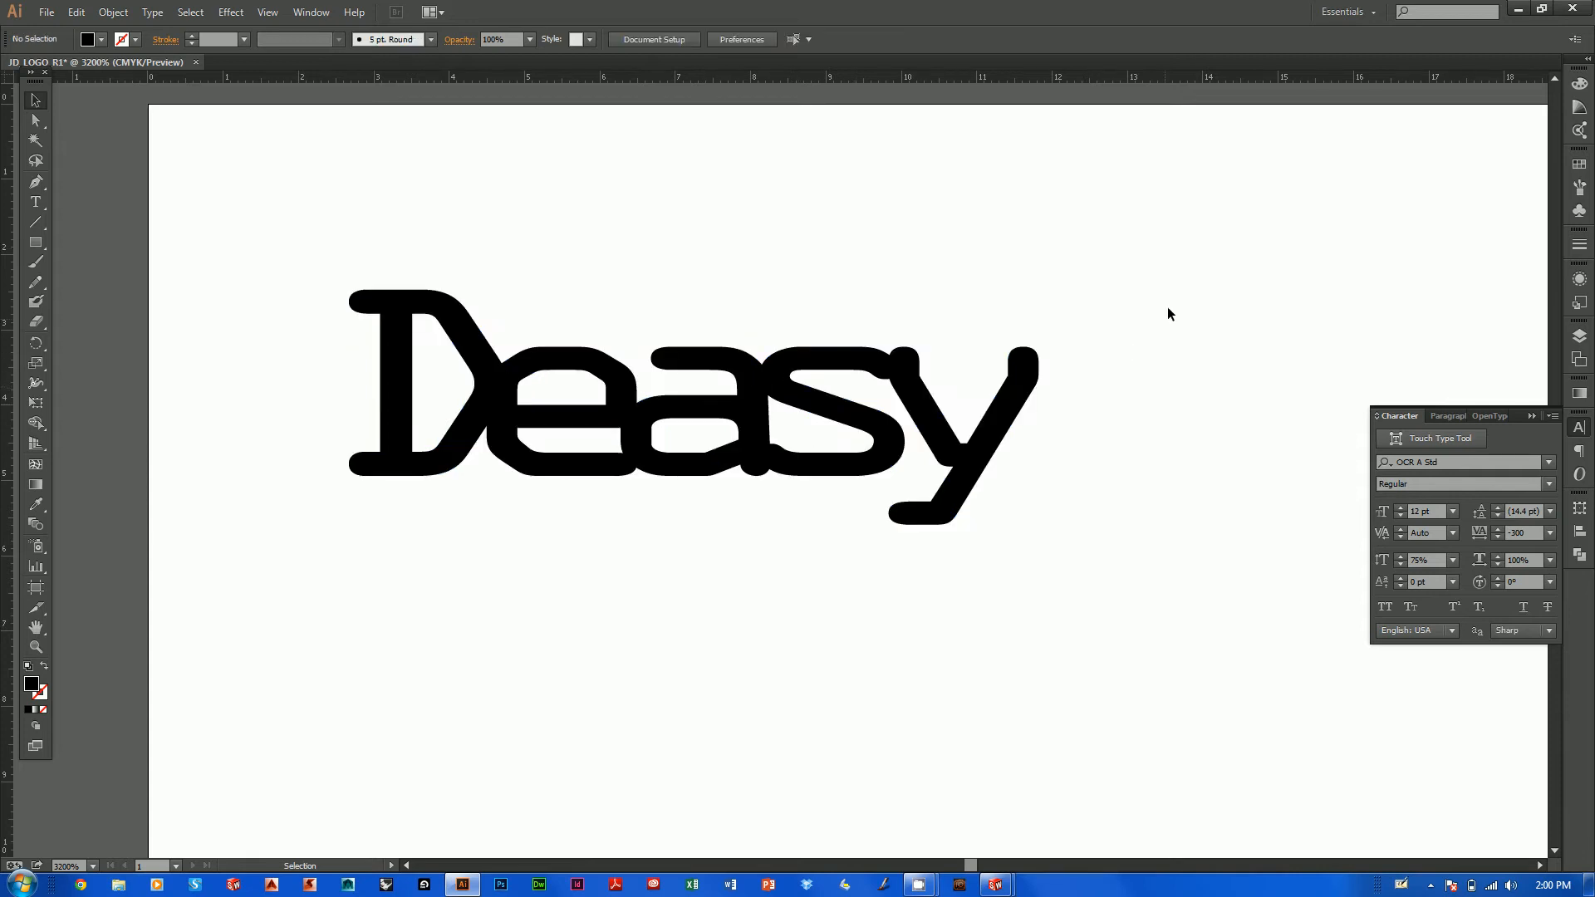
Unite all the overlapping letter outlines into one shape with the Pathfinder and deselect it.
{"action": "left_click_drag", "start_coordinate": [1174, 287], "coordinate": [343, 598]}
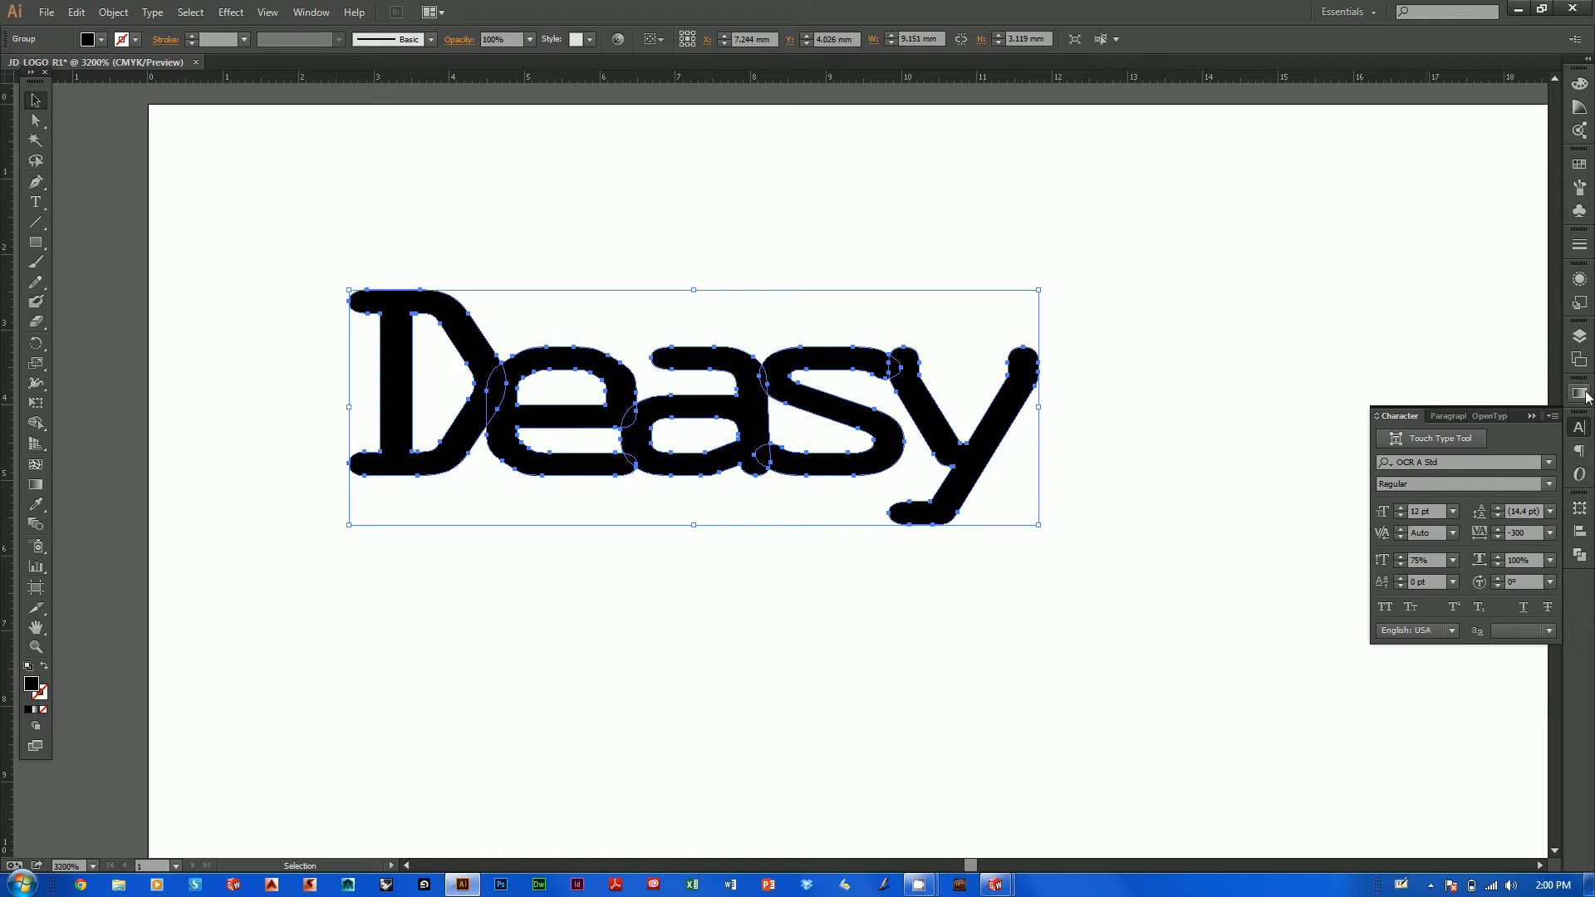
{"action": "left_click", "coordinate": [1579, 555]}
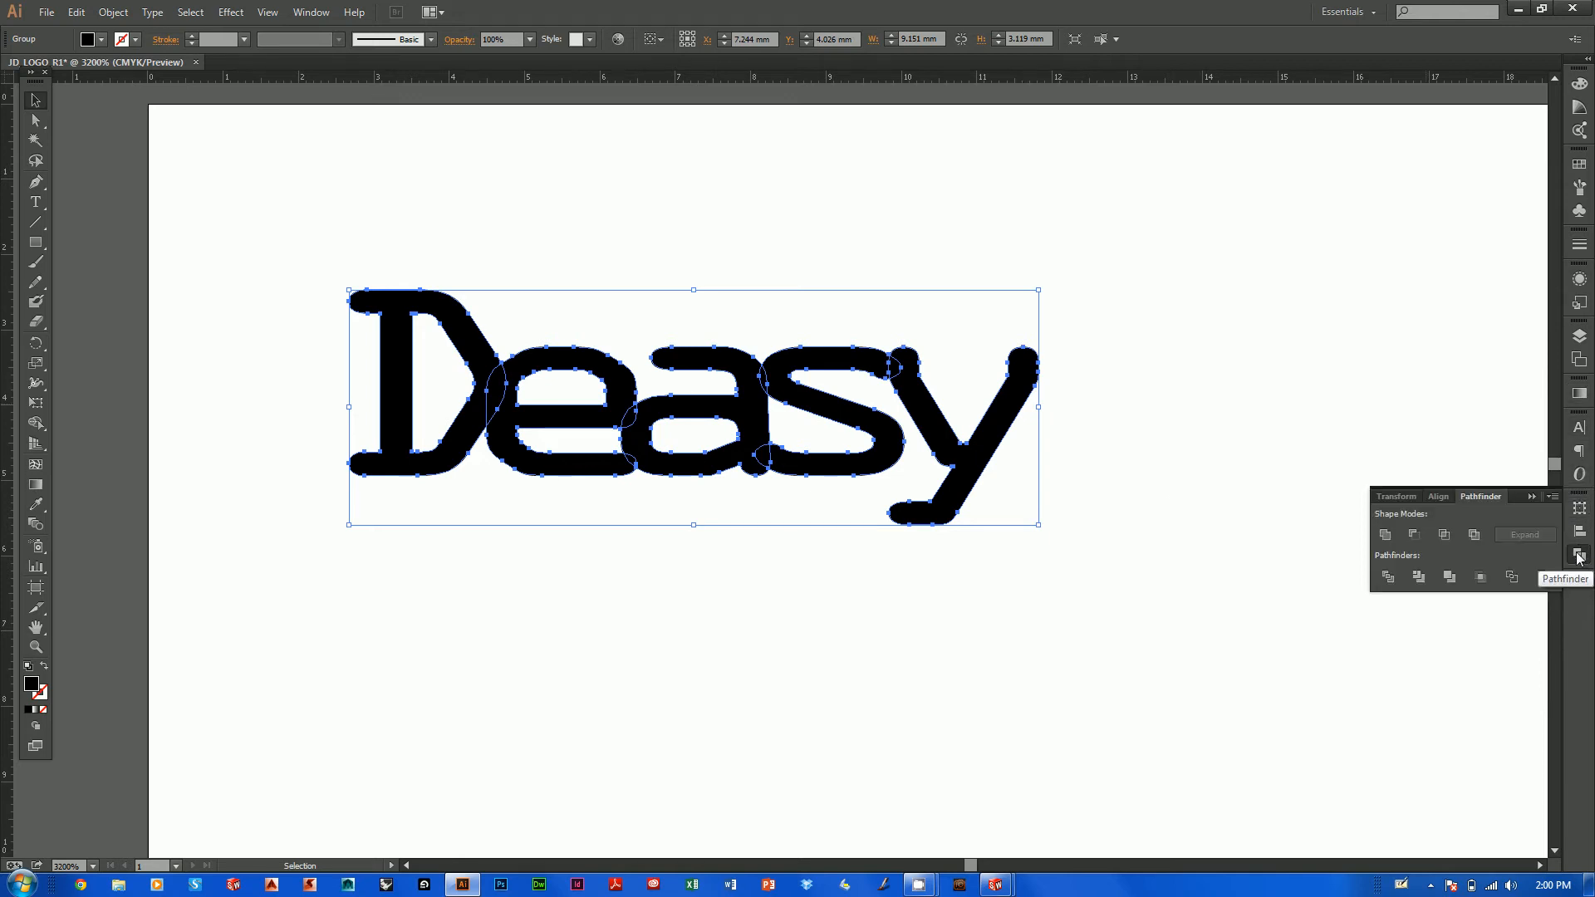
{"action": "left_click", "coordinate": [1384, 540]}
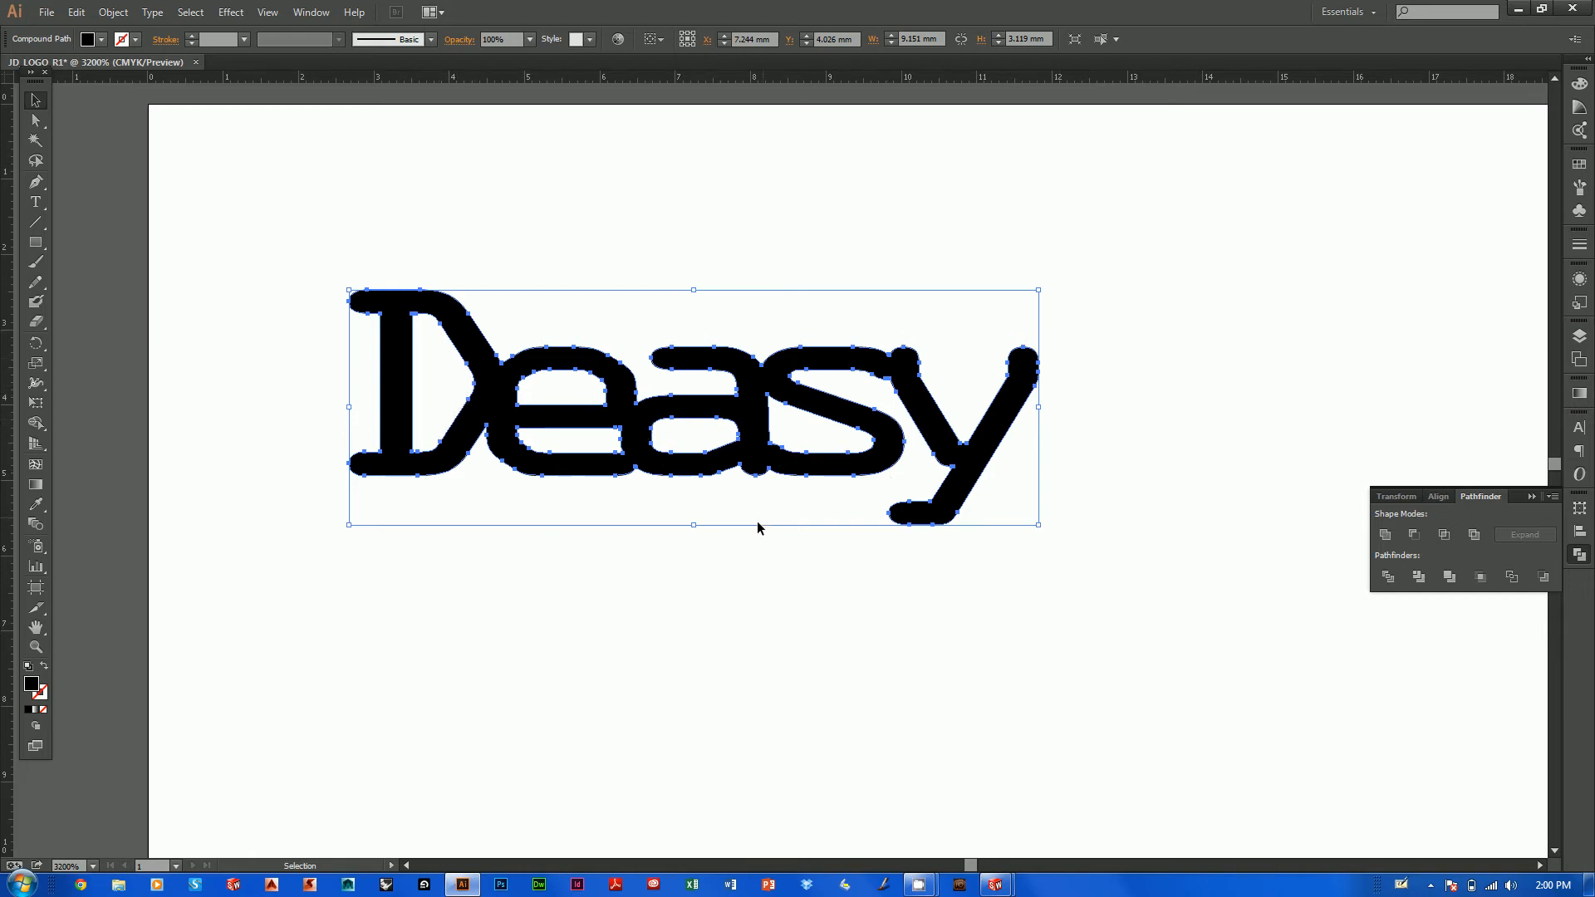
{"action": "left_click", "coordinate": [662, 241]}
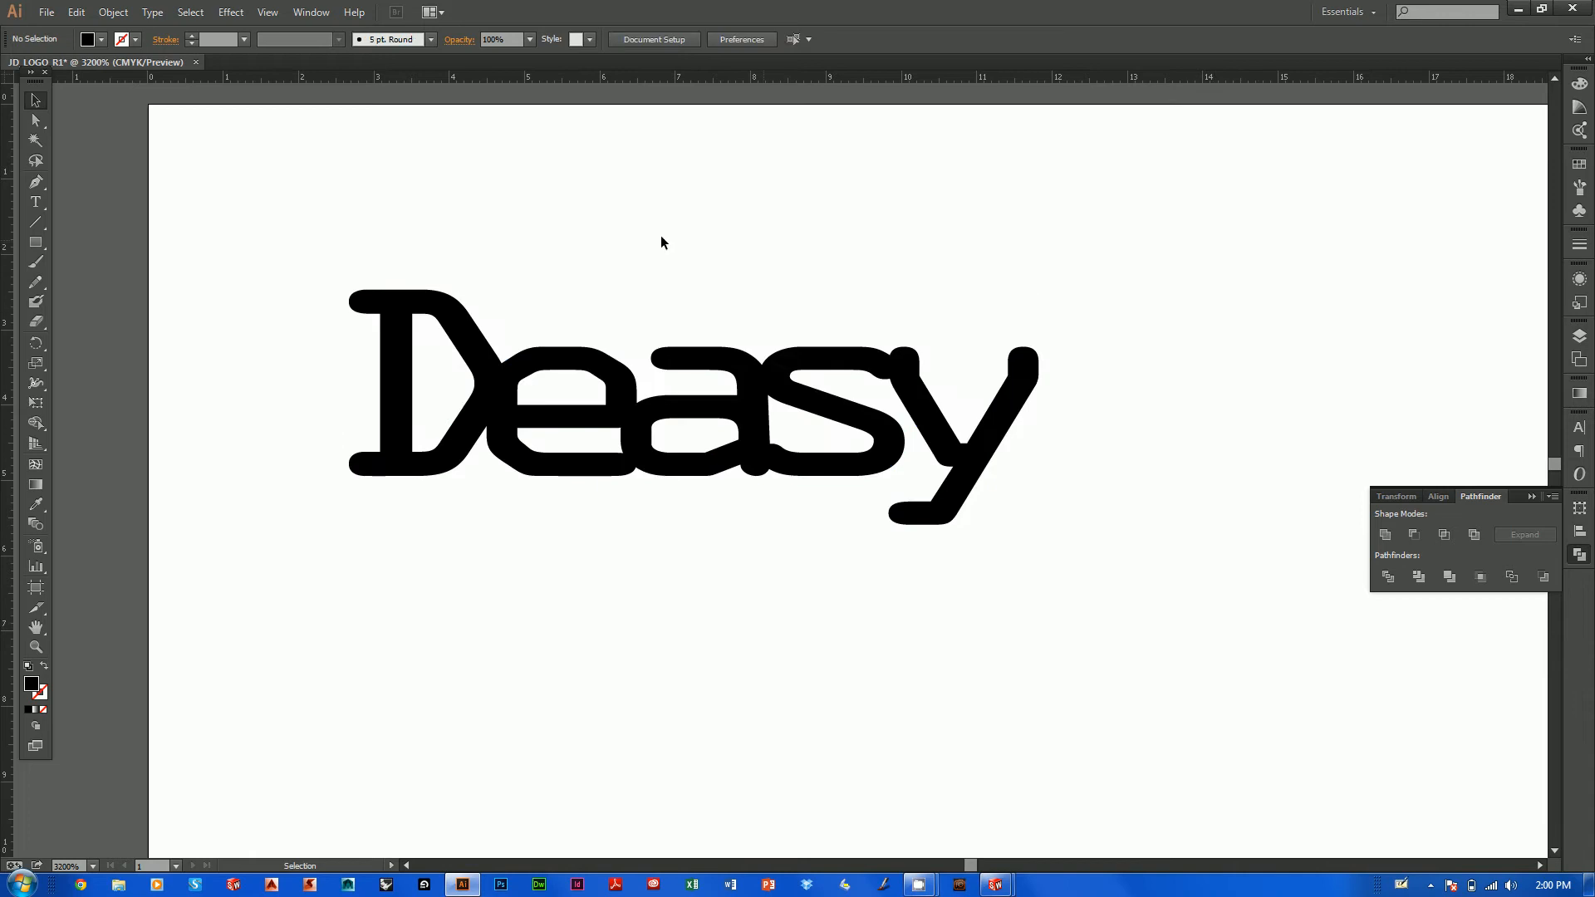
Scale the united logo proportionally to about 22.6 by 7.7 mm and place it in the artboard's lower-right corner.
{"action": "key", "text": "space"}
{"action": "left_click", "coordinate": [1178, 278], "text": "ctrl+alt"}
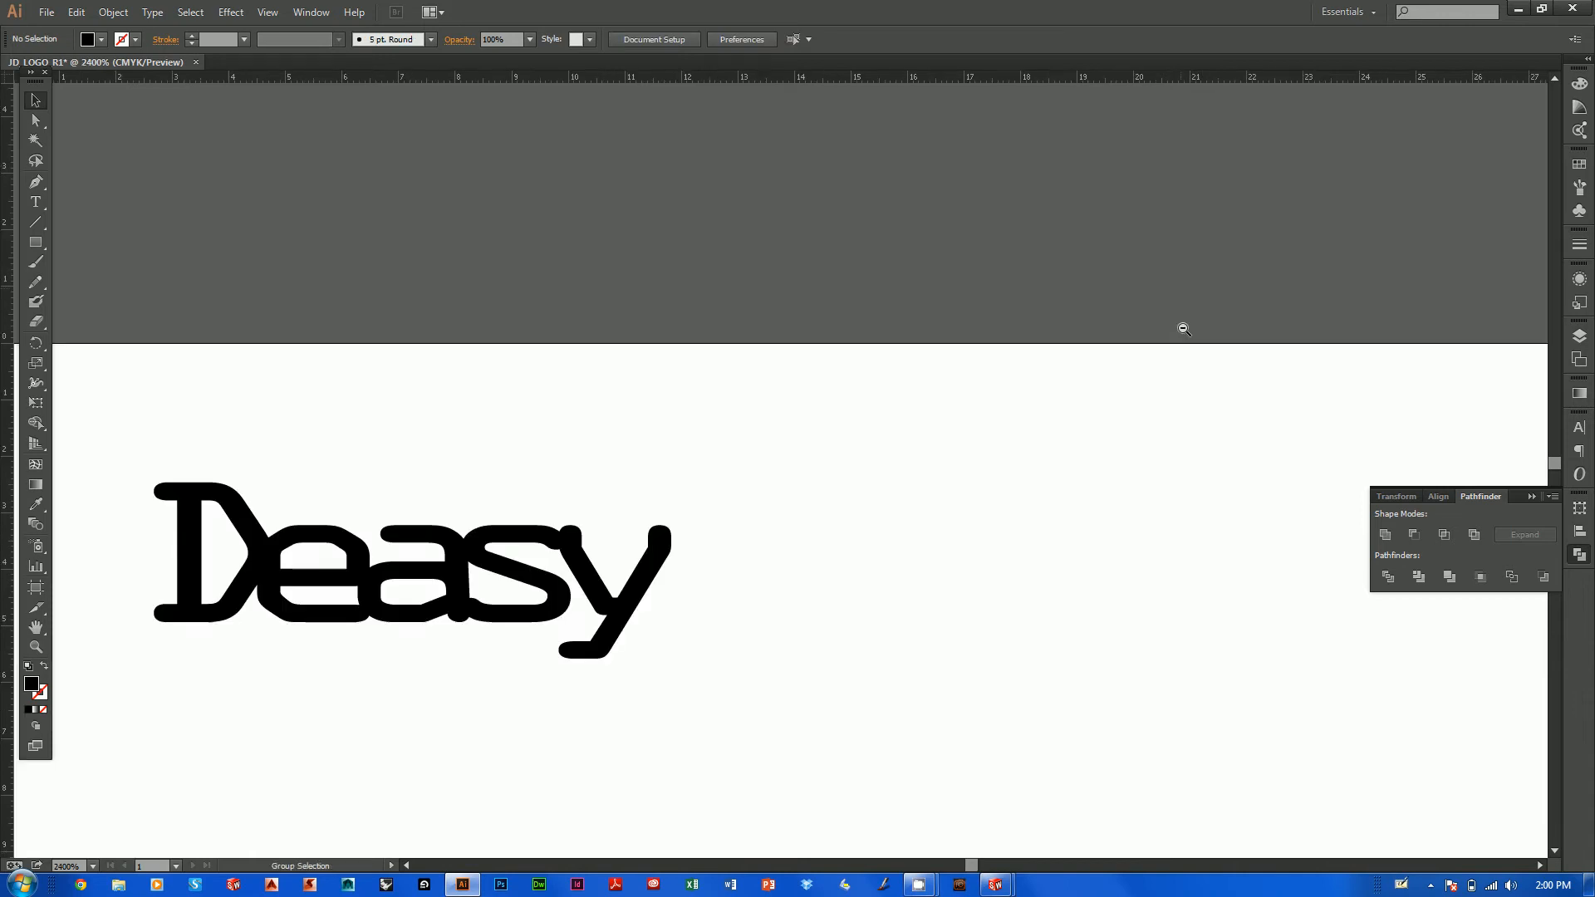
{"action": "left_click", "coordinate": [897, 531], "text": "ctrl+alt"}
{"action": "left_click", "coordinate": [620, 612], "text": "ctrl+alt"}
{"action": "left_click", "coordinate": [611, 574], "text": "ctrl+alt"}
{"action": "left_click_drag", "start_coordinate": [453, 320], "coordinate": [766, 464]}
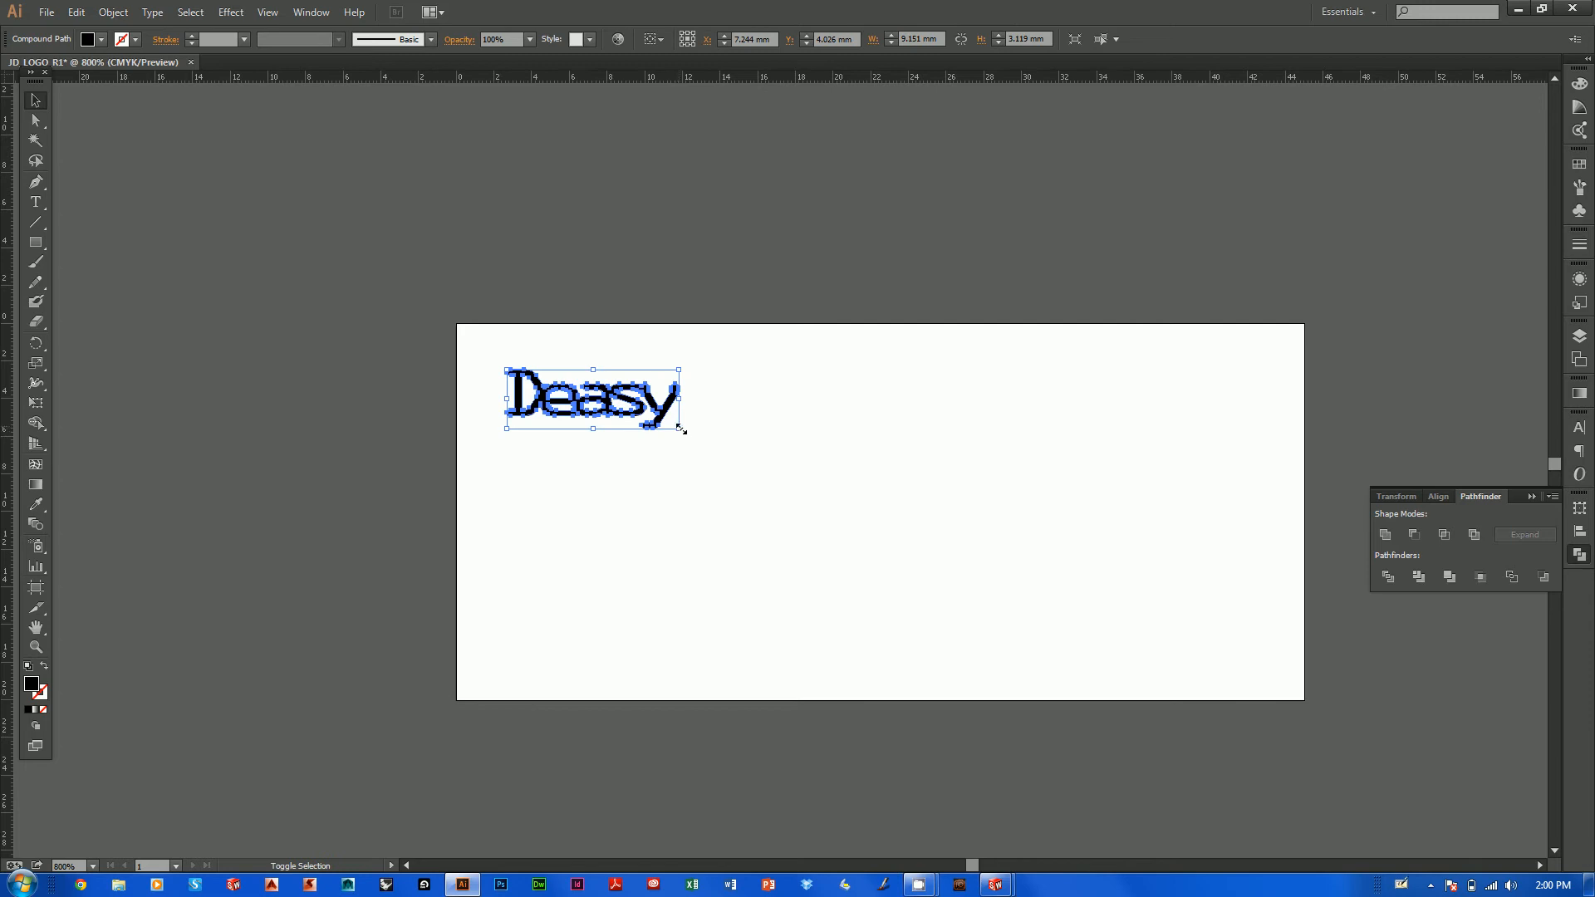
{"action": "left_click_drag", "start_coordinate": [678, 429], "coordinate": [923, 518], "text": "shift"}
{"action": "left_click_drag", "start_coordinate": [876, 466], "coordinate": [1211, 636]}
{"action": "left_click", "coordinate": [1179, 249]}
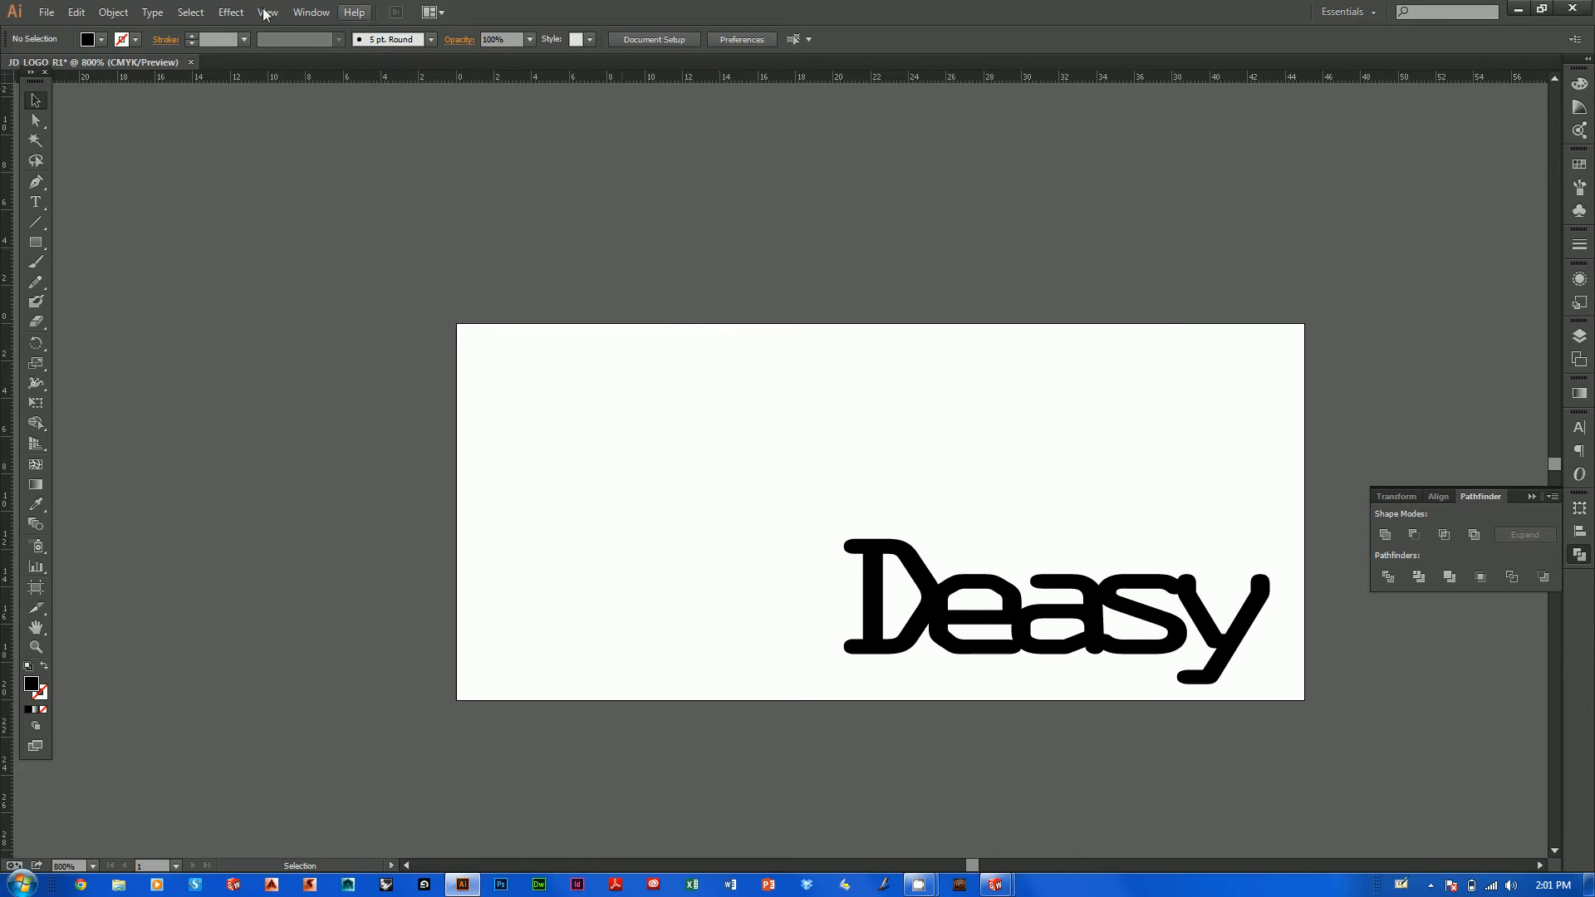
Export the selected logo as the AutoCAD Interchange File (DXF) JD_LOGO_R1 into the USB Project dxf folder.
{"action": "left_click_drag", "start_coordinate": [716, 405], "coordinate": [1308, 755]}
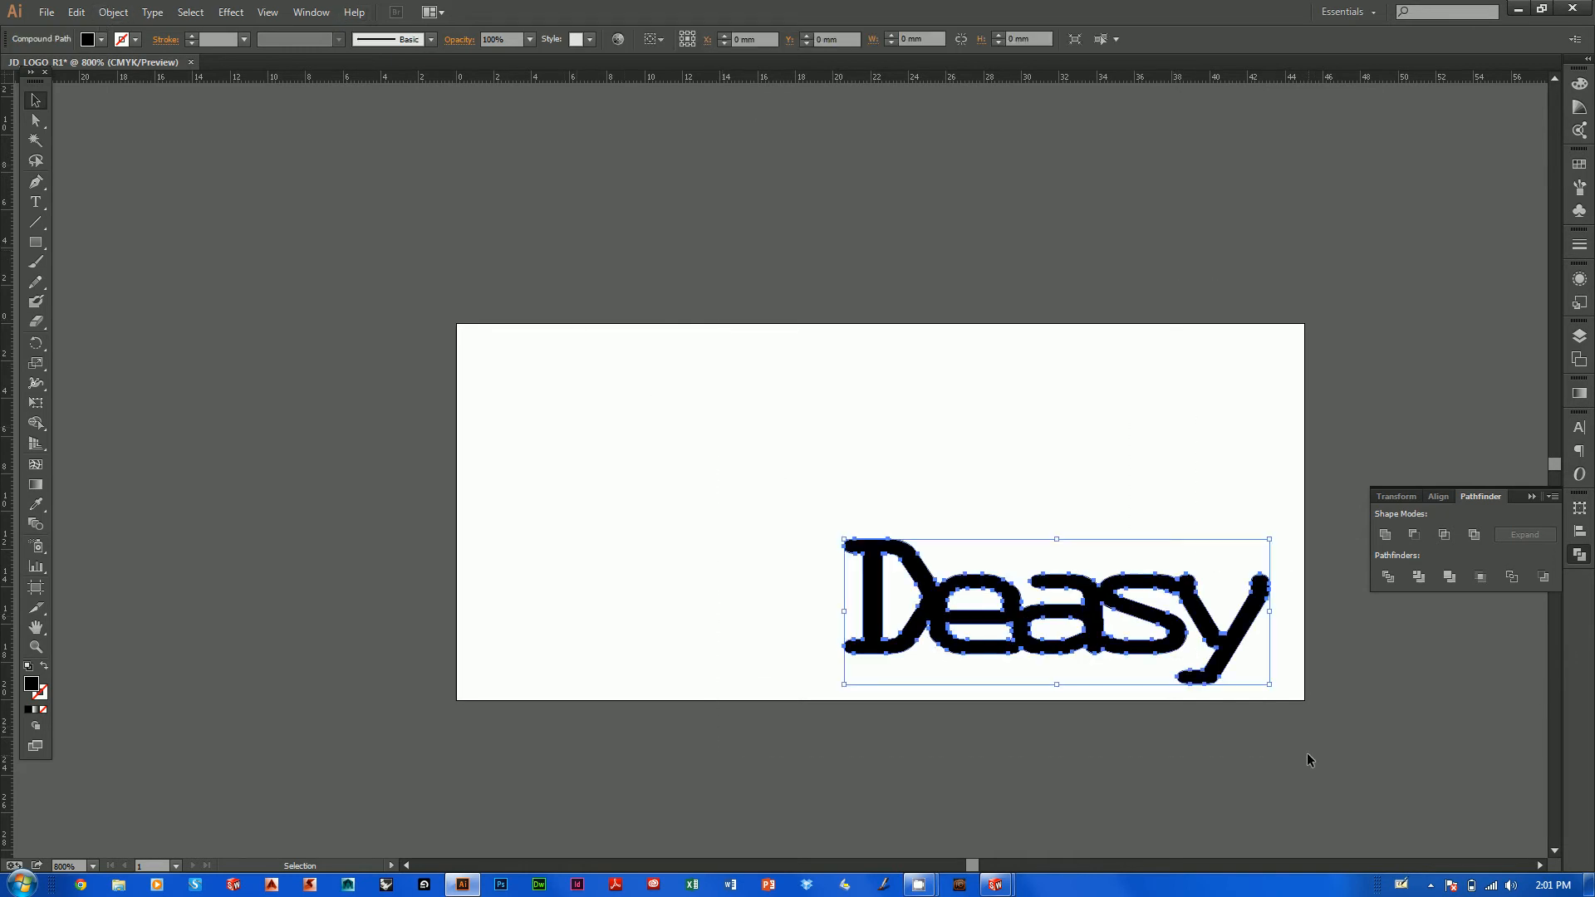
{"action": "left_click", "coordinate": [60, 10]}
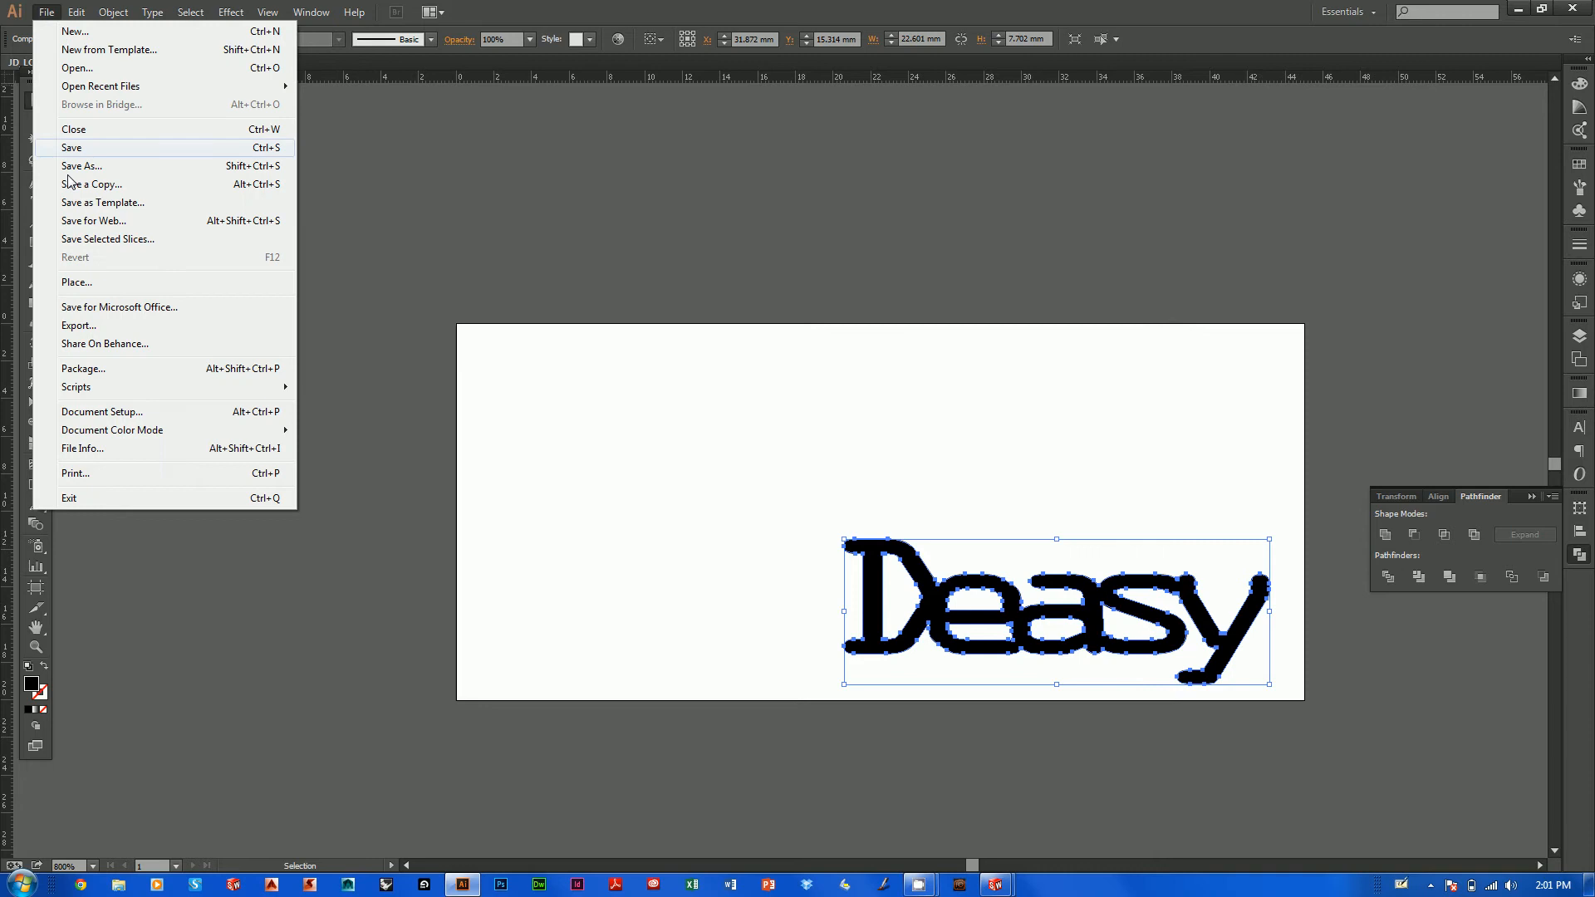
{"action": "left_click", "coordinate": [73, 327]}
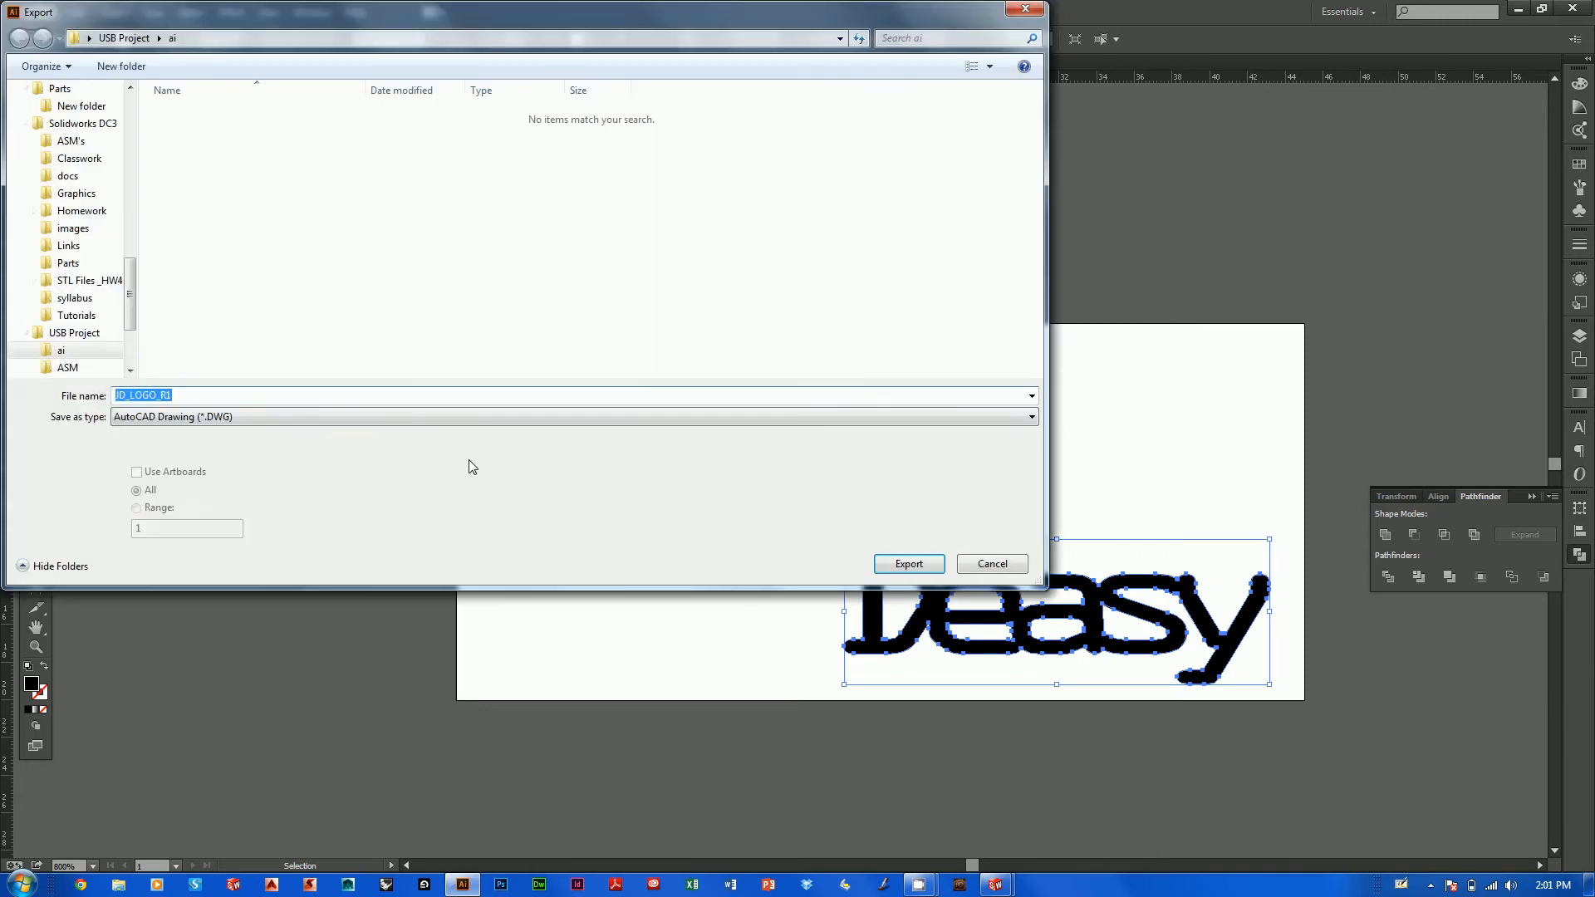
{"action": "left_click", "coordinate": [264, 416]}
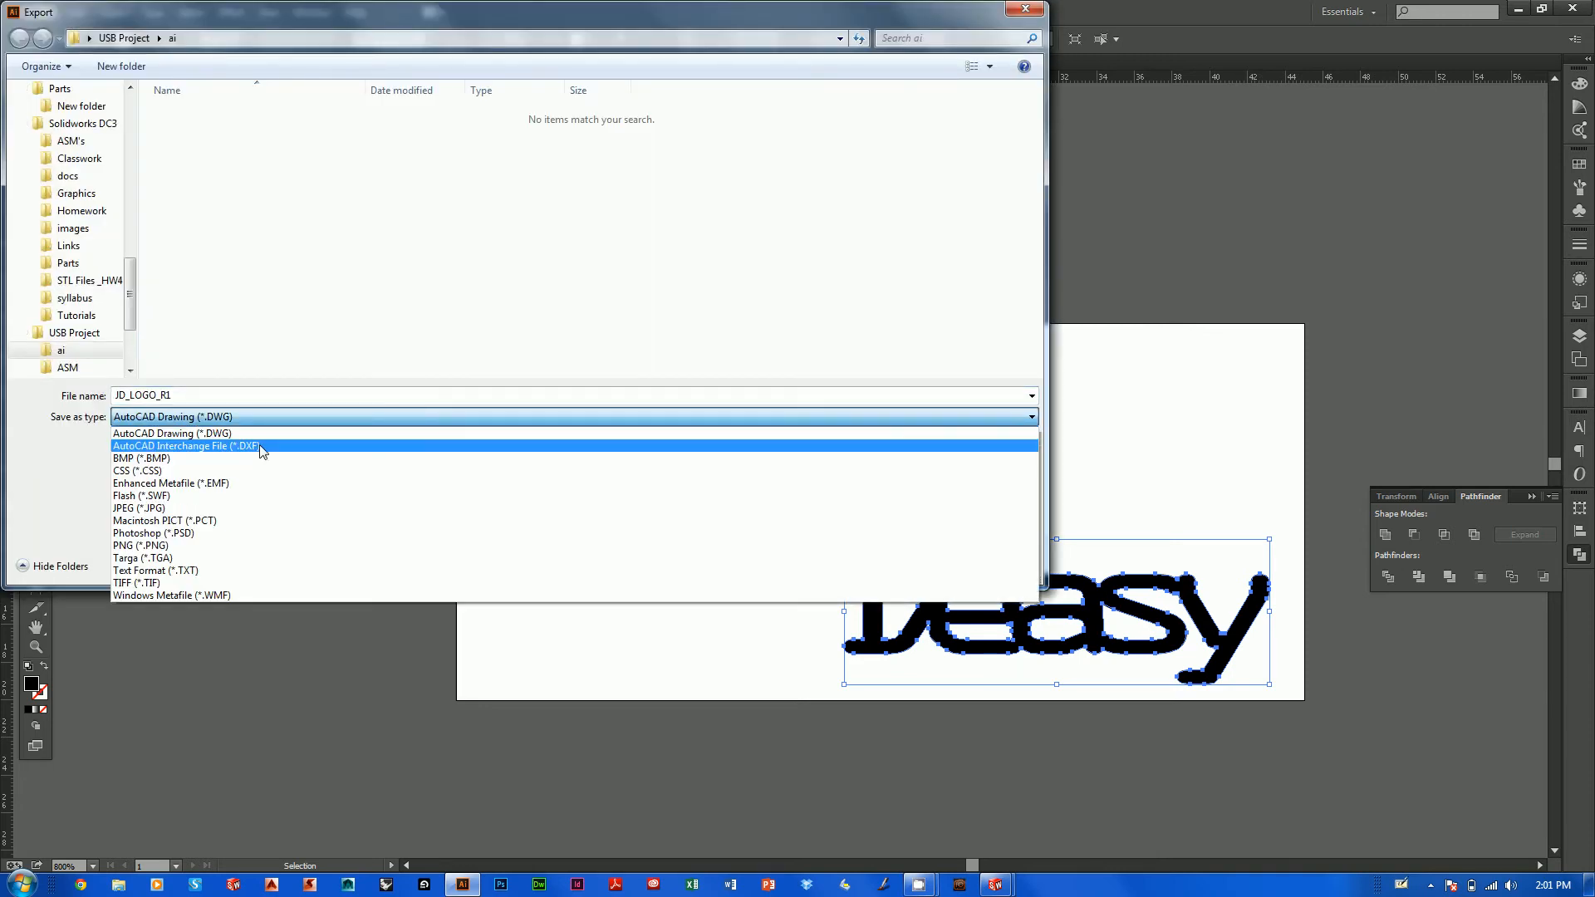
{"action": "left_click", "coordinate": [261, 446]}
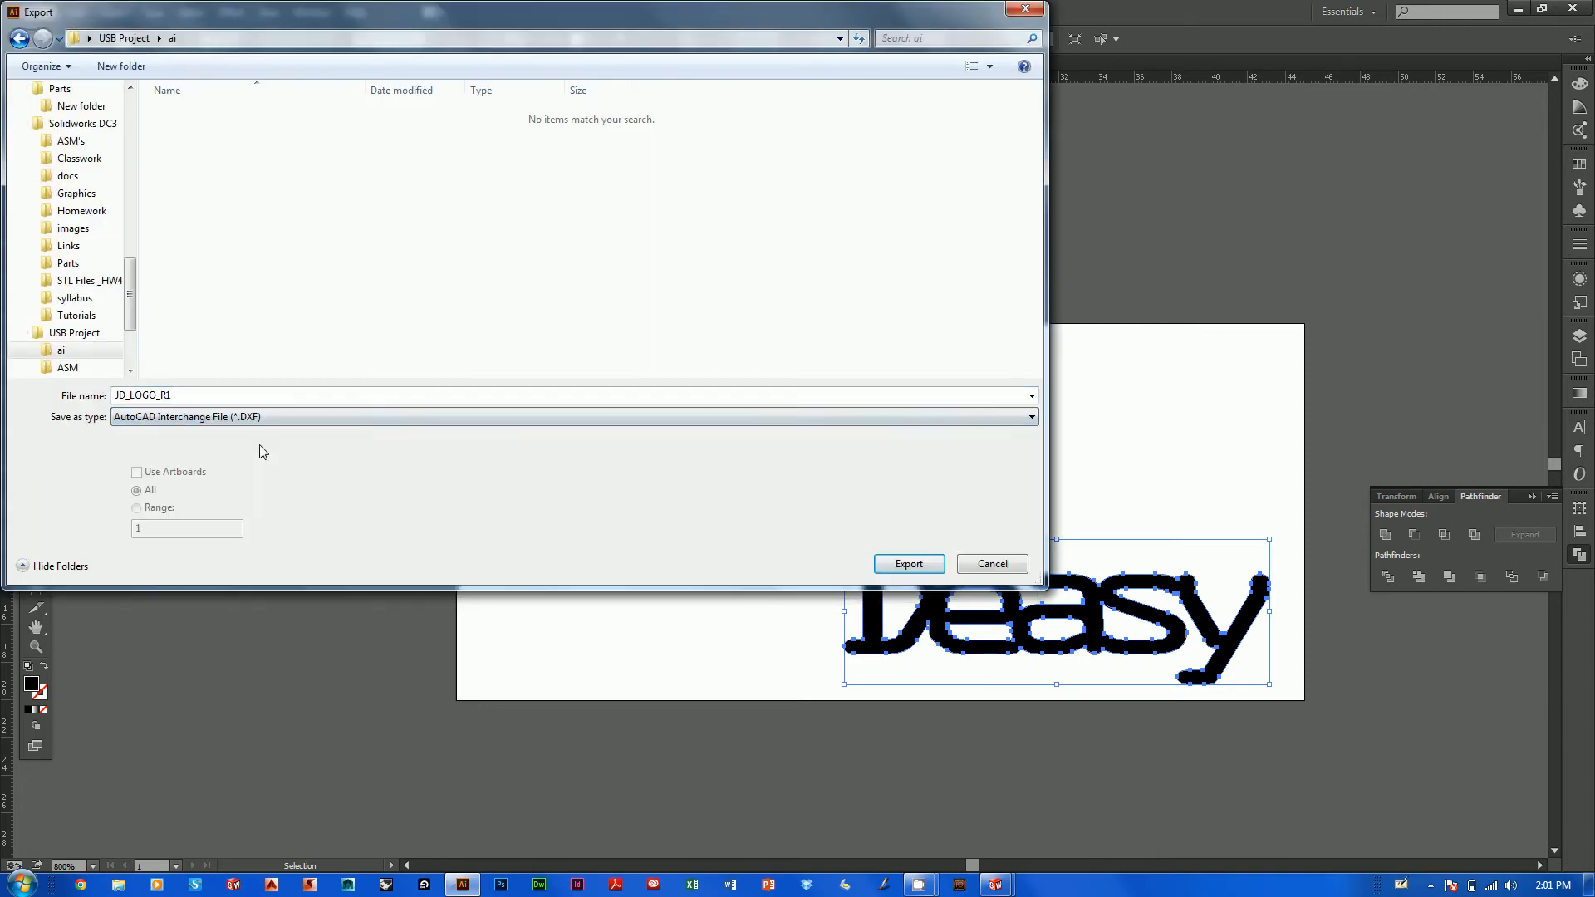
{"action": "left_click", "coordinate": [117, 38]}
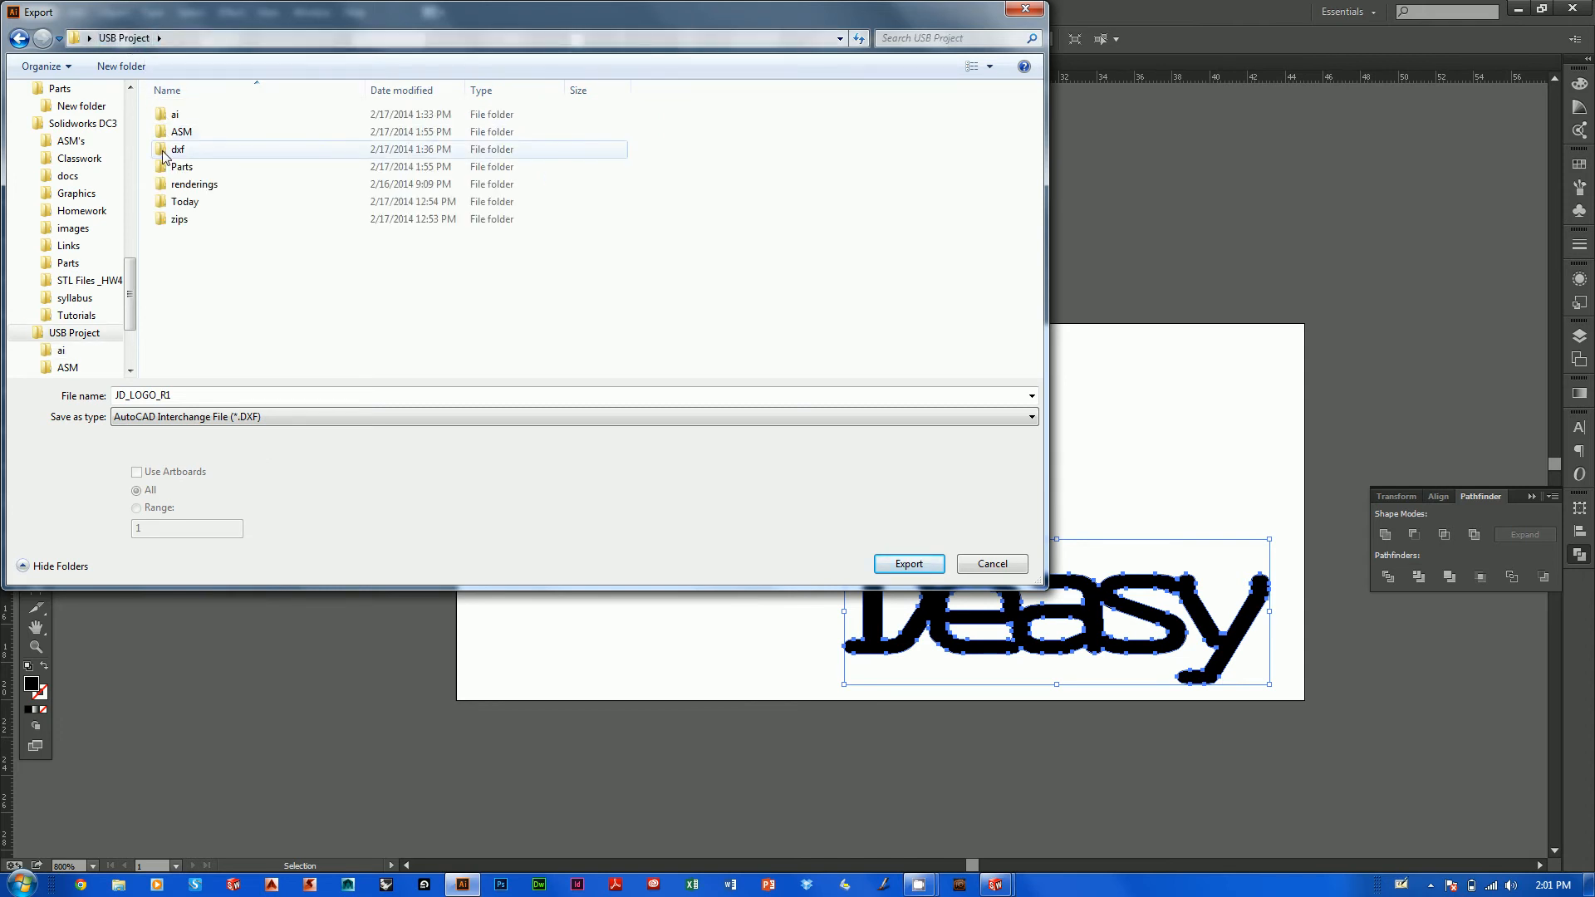
{"action": "double_click", "coordinate": [163, 151]}
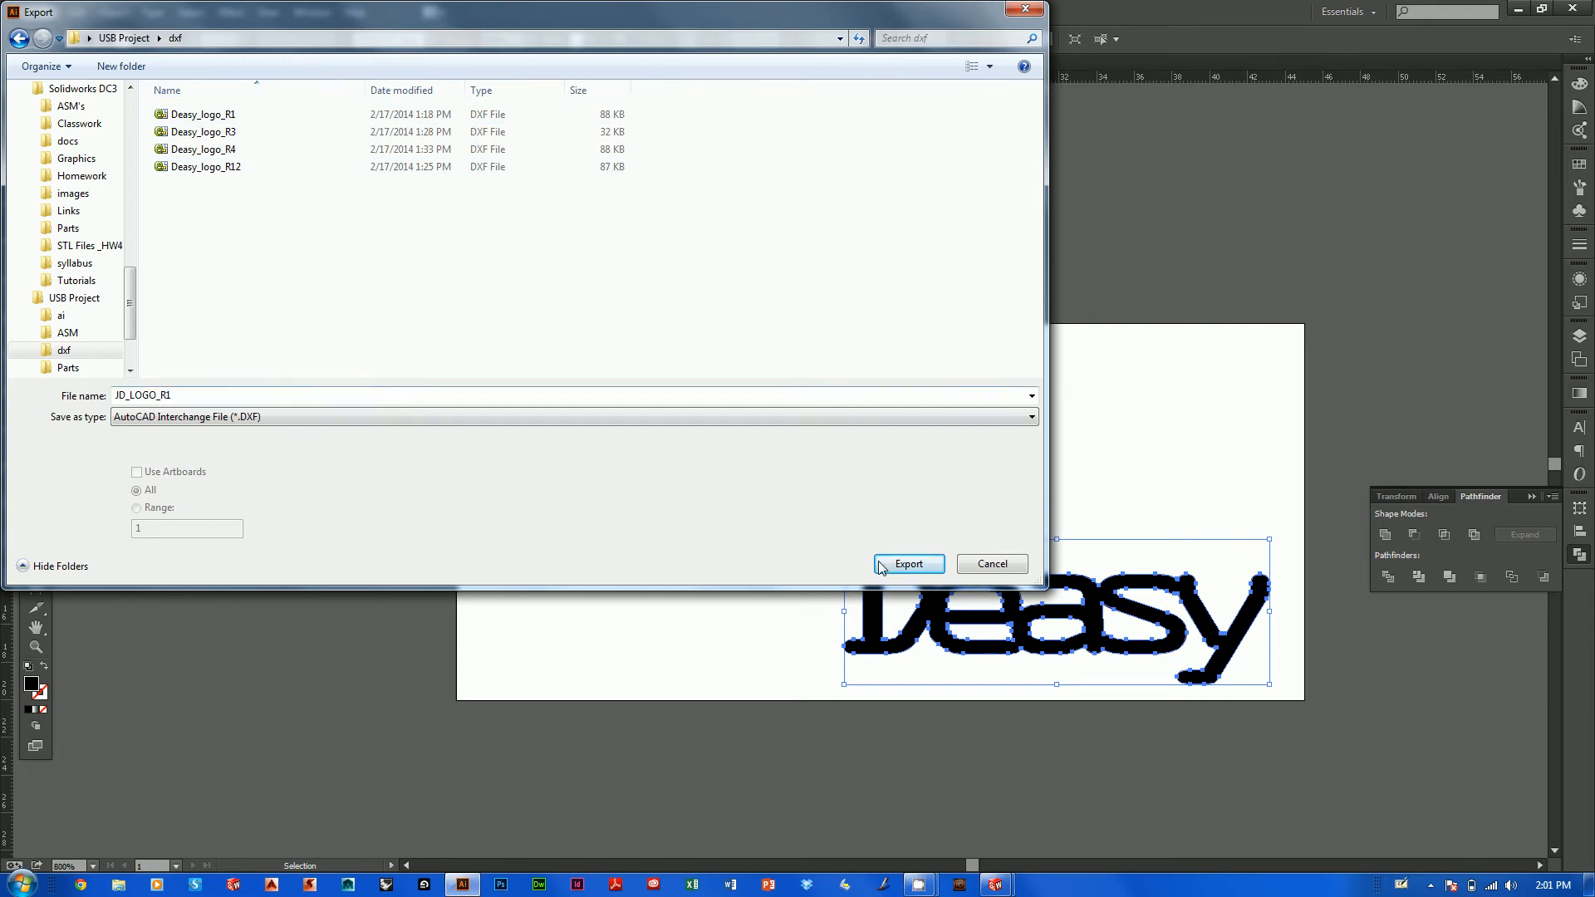
{"action": "left_click", "coordinate": [919, 566]}
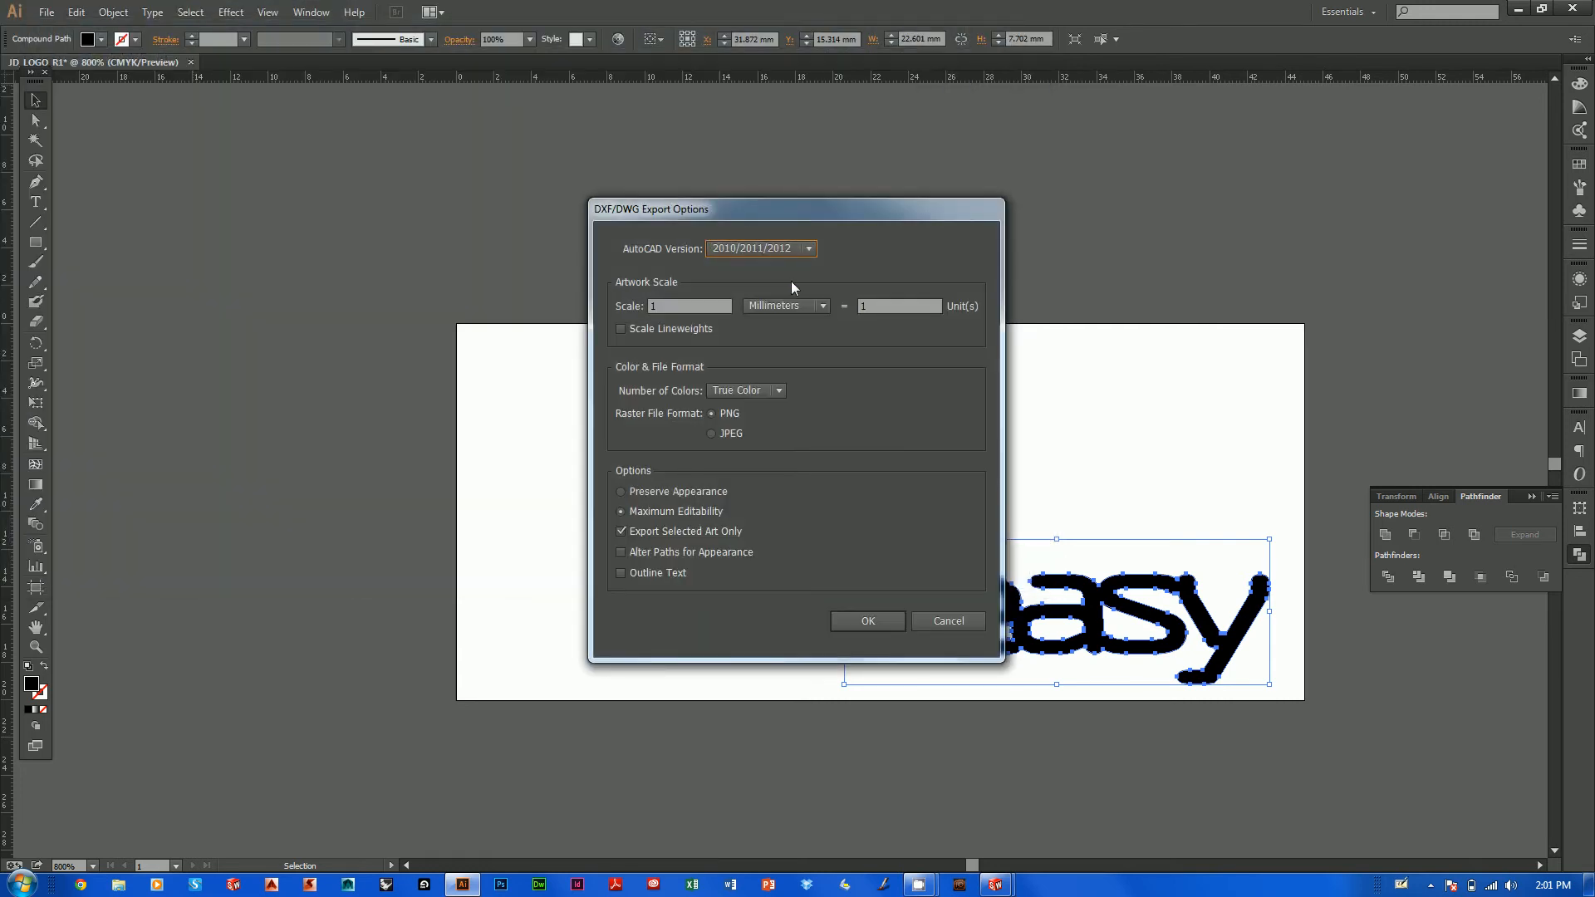
Accept the DXF export options for AutoCAD 2010/2011/2012 with 1 millimeter = 1 unit, Maximum Editability and selected art only.
{"action": "left_click_drag", "start_coordinate": [728, 201], "coordinate": [713, 259]}
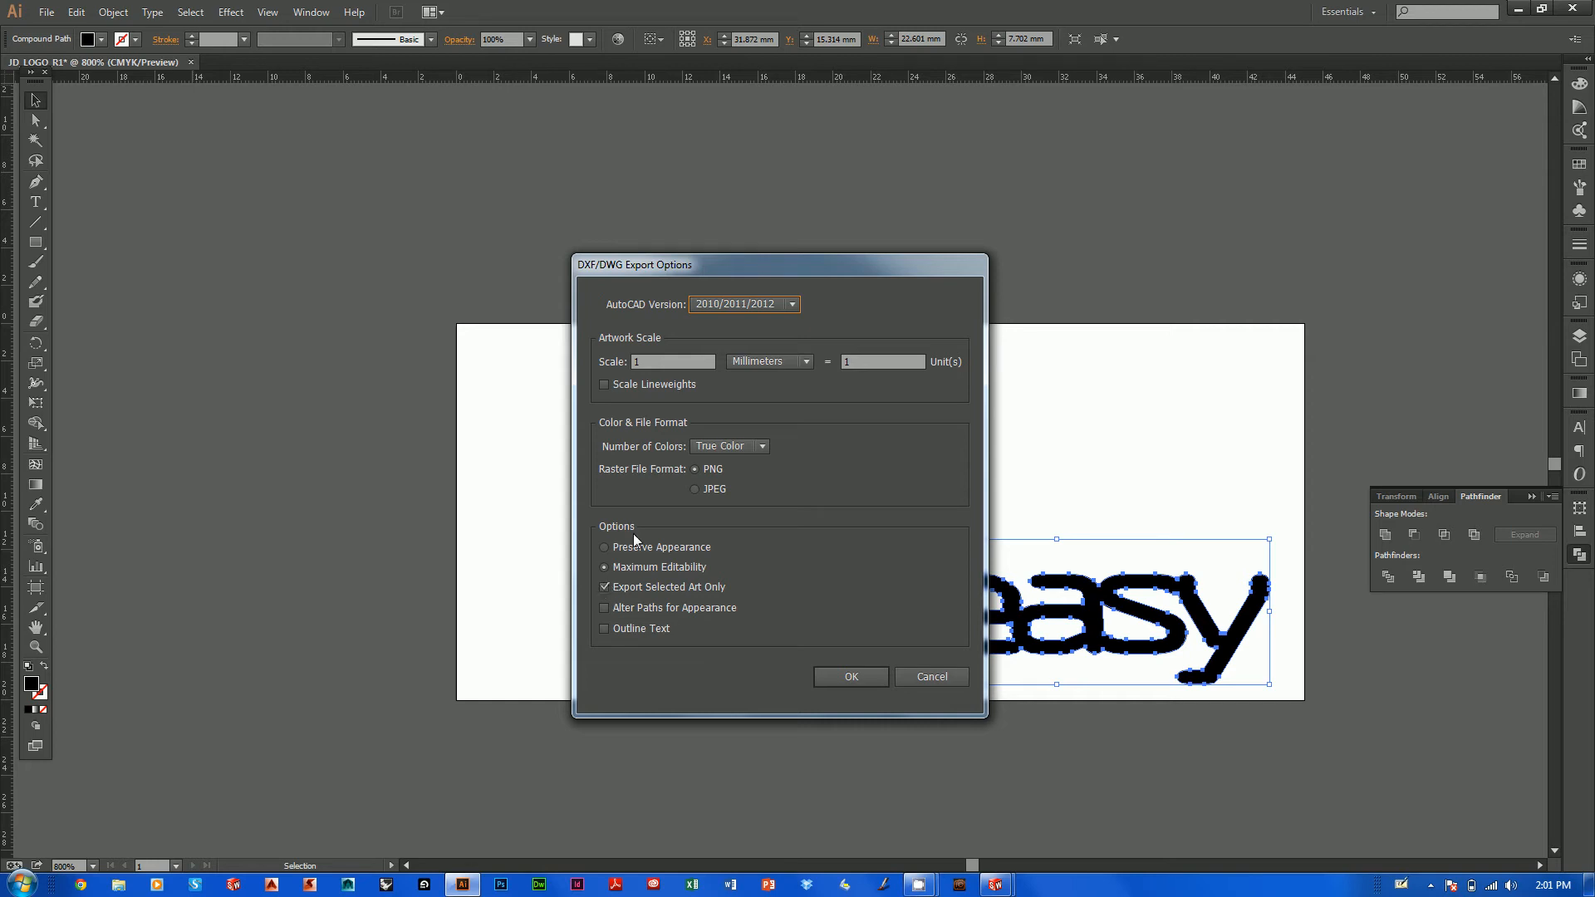
{"action": "left_click", "coordinate": [765, 364]}
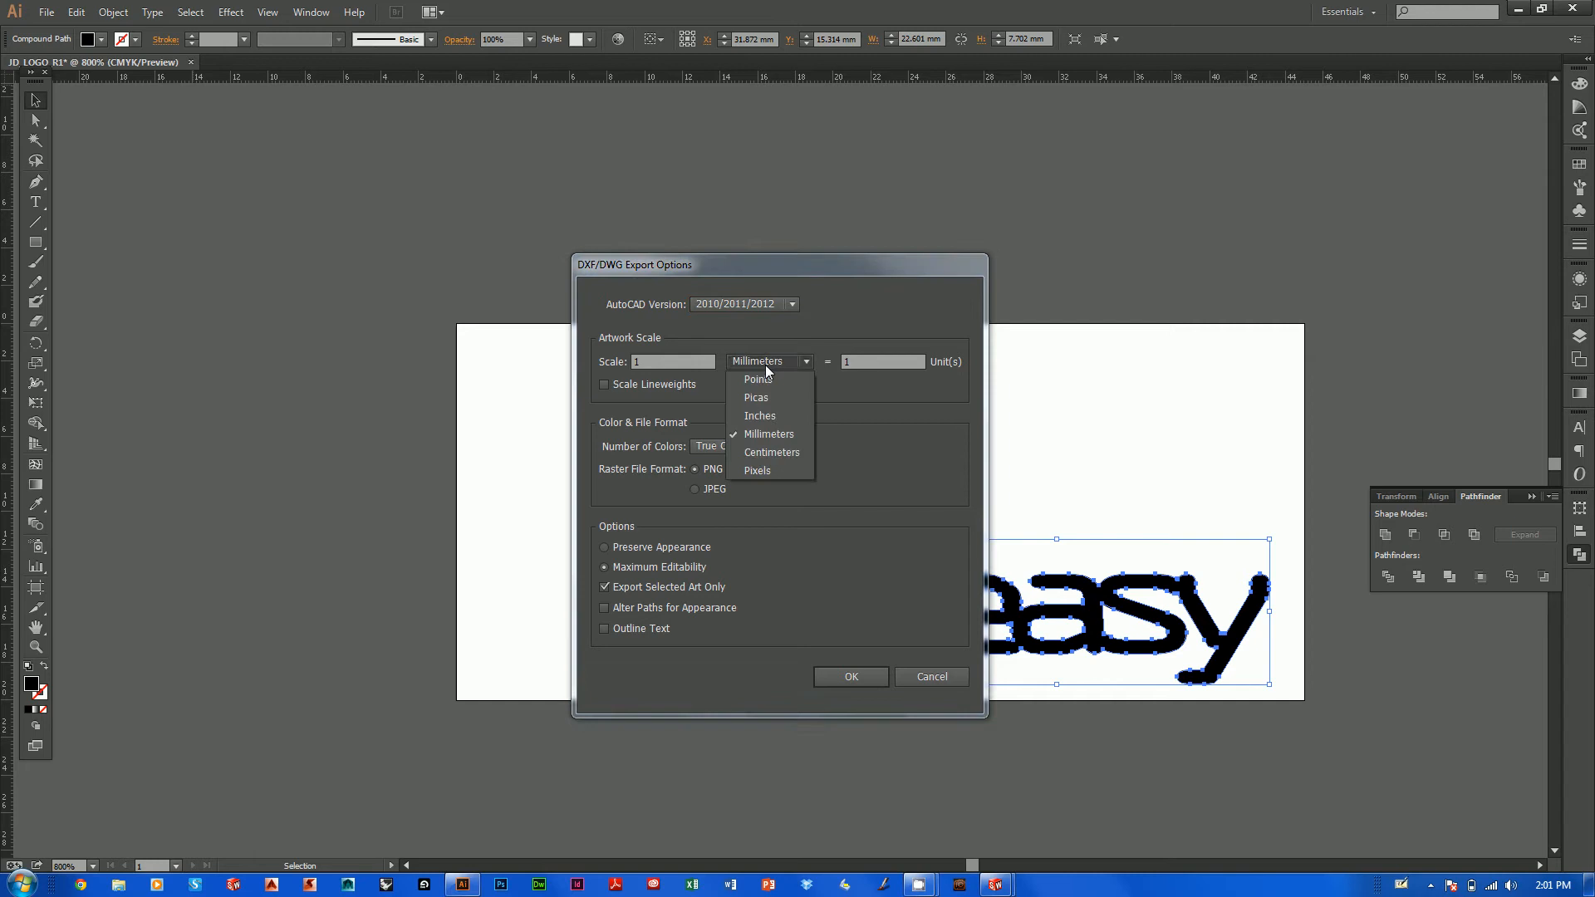
{"action": "left_click", "coordinate": [765, 365]}
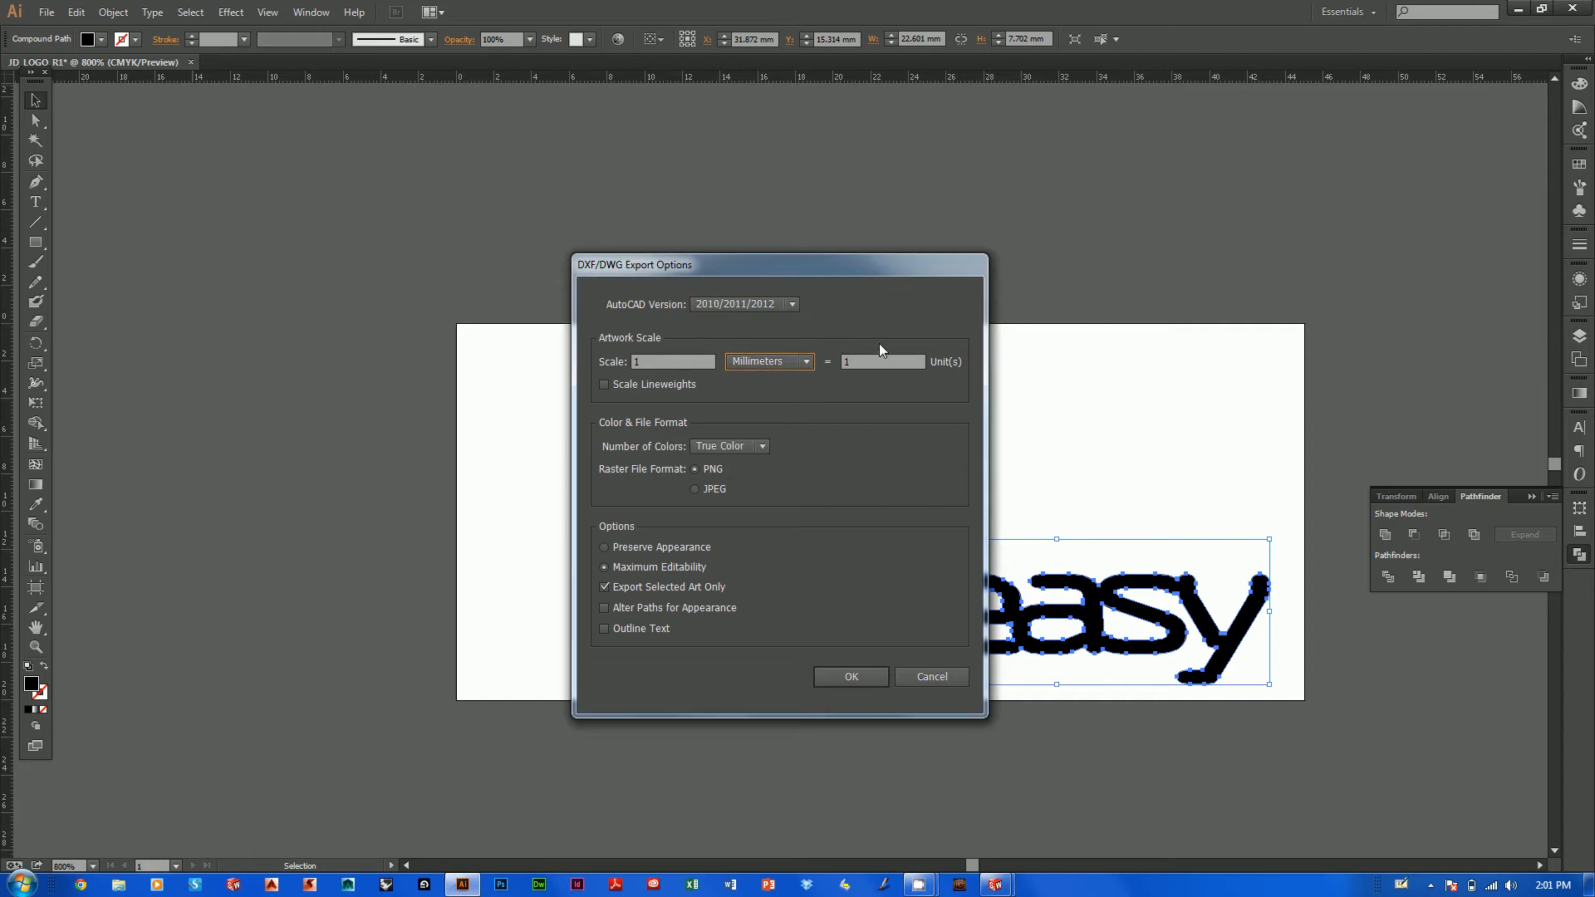
{"action": "left_click", "coordinate": [851, 674]}
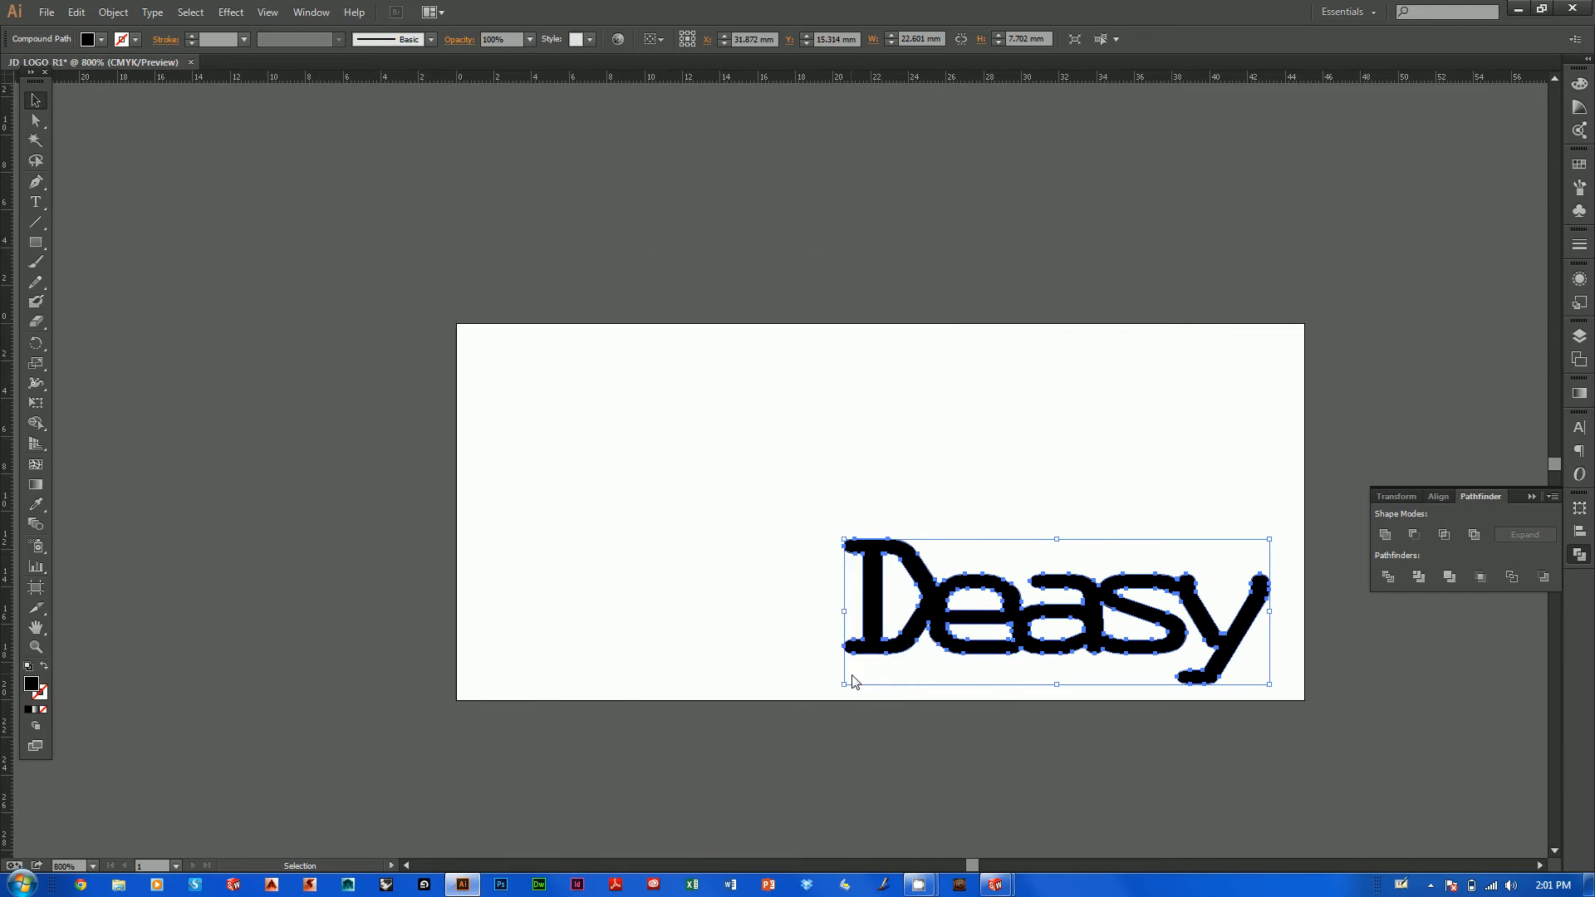
Switch to SolidWorks and orient the USB body normal to its flat inner floor face.
{"action": "left_click", "coordinate": [1517, 12]}
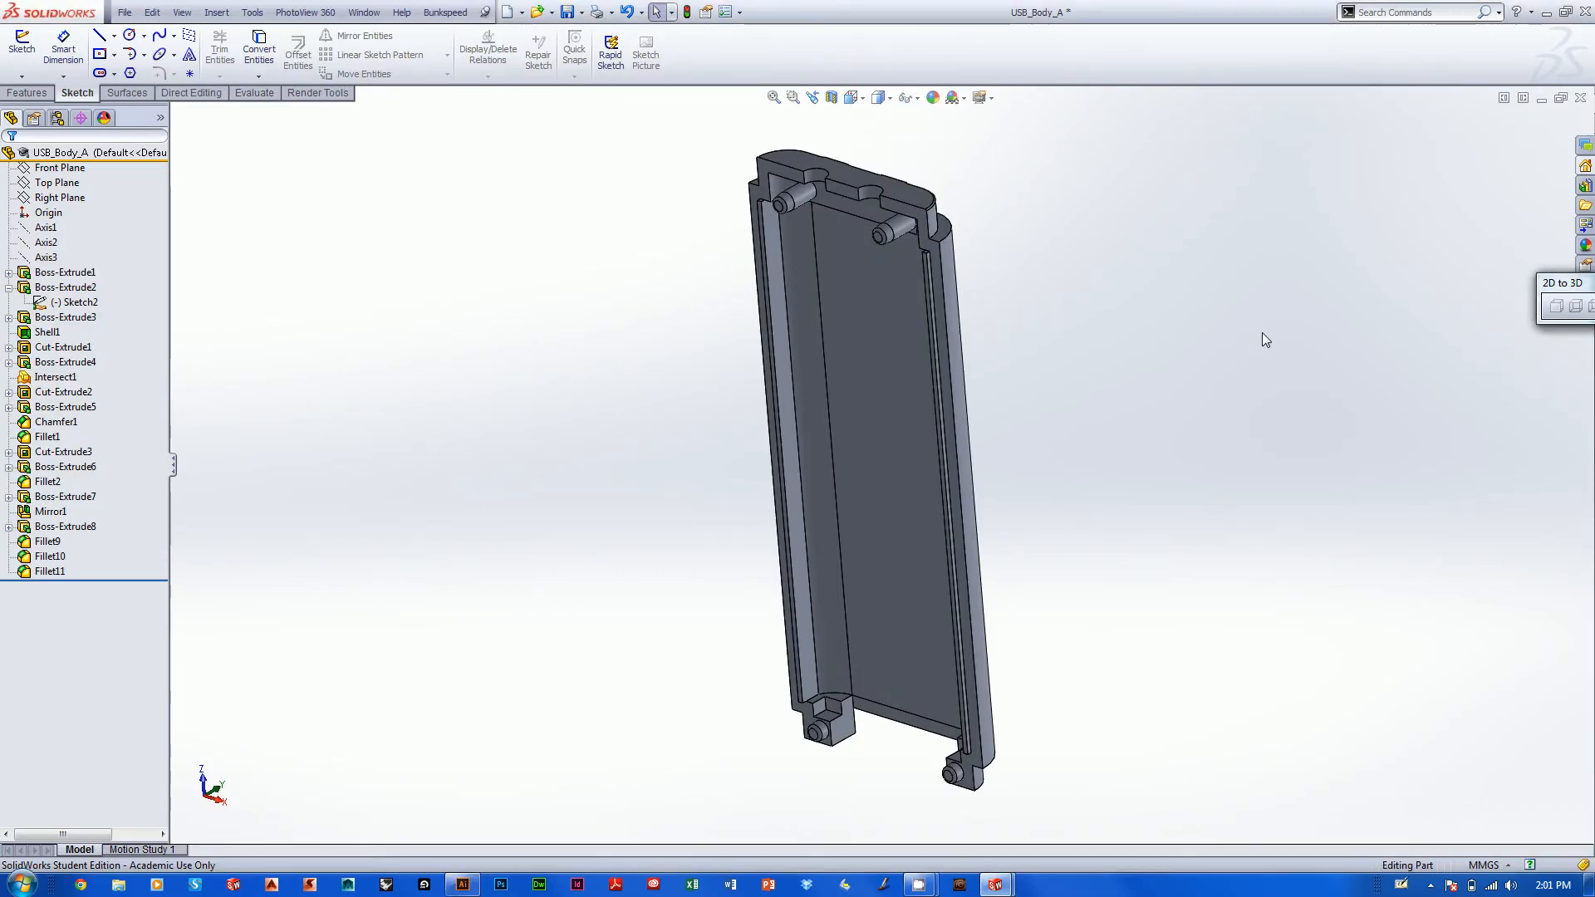
{"action": "middle_click_drag", "start_coordinate": [989, 357], "coordinate": [856, 419]}
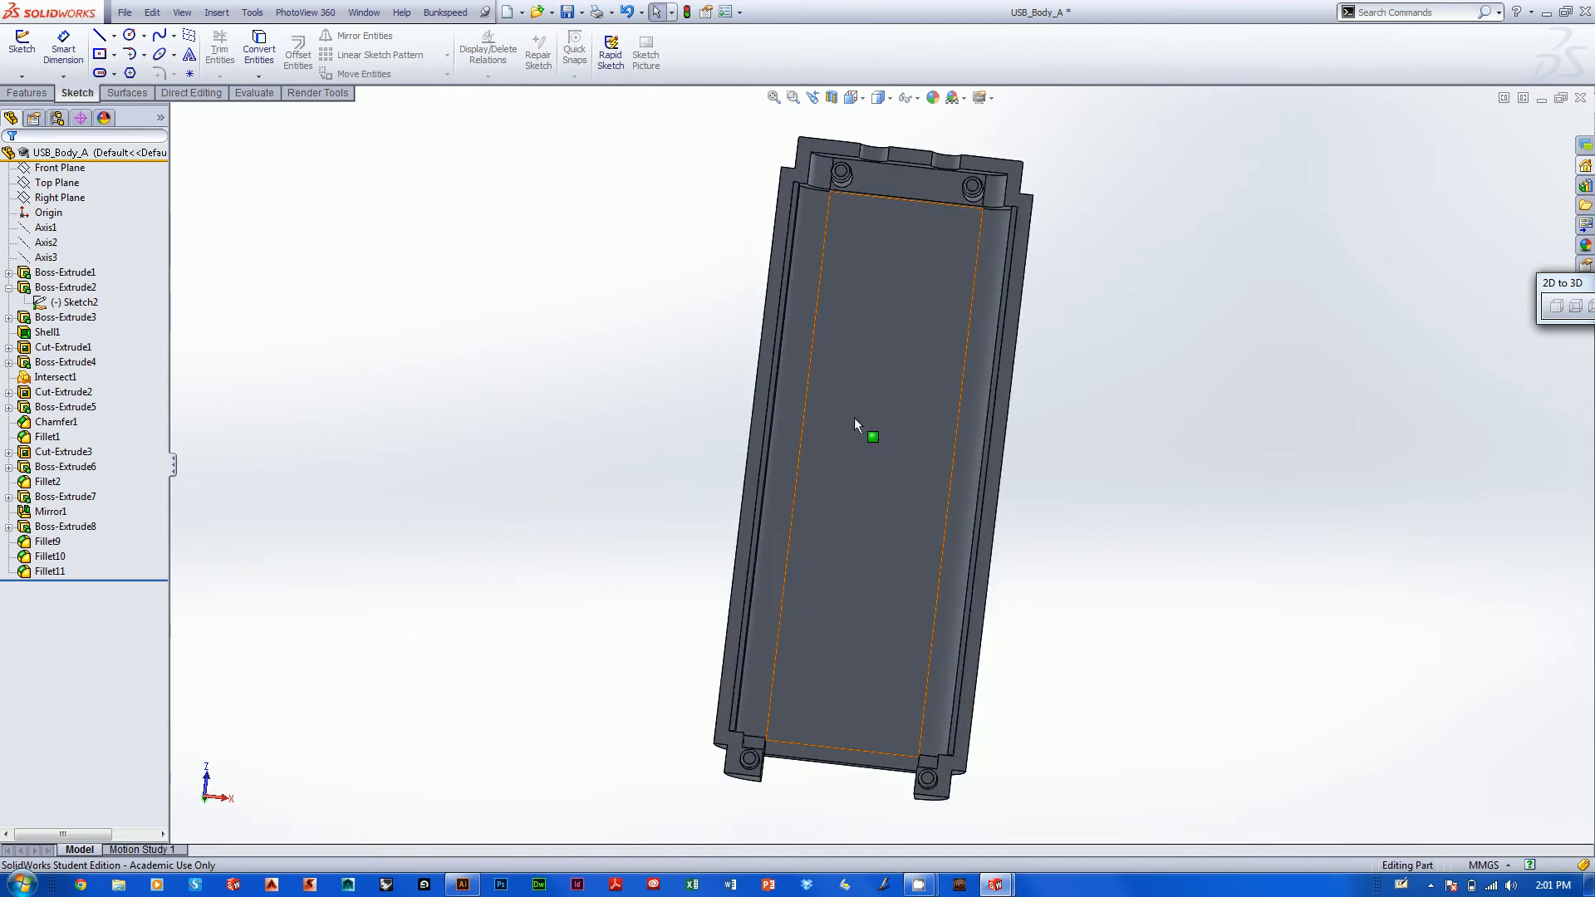
{"action": "right_click", "coordinate": [855, 419]}
{"action": "left_click", "coordinate": [951, 386]}
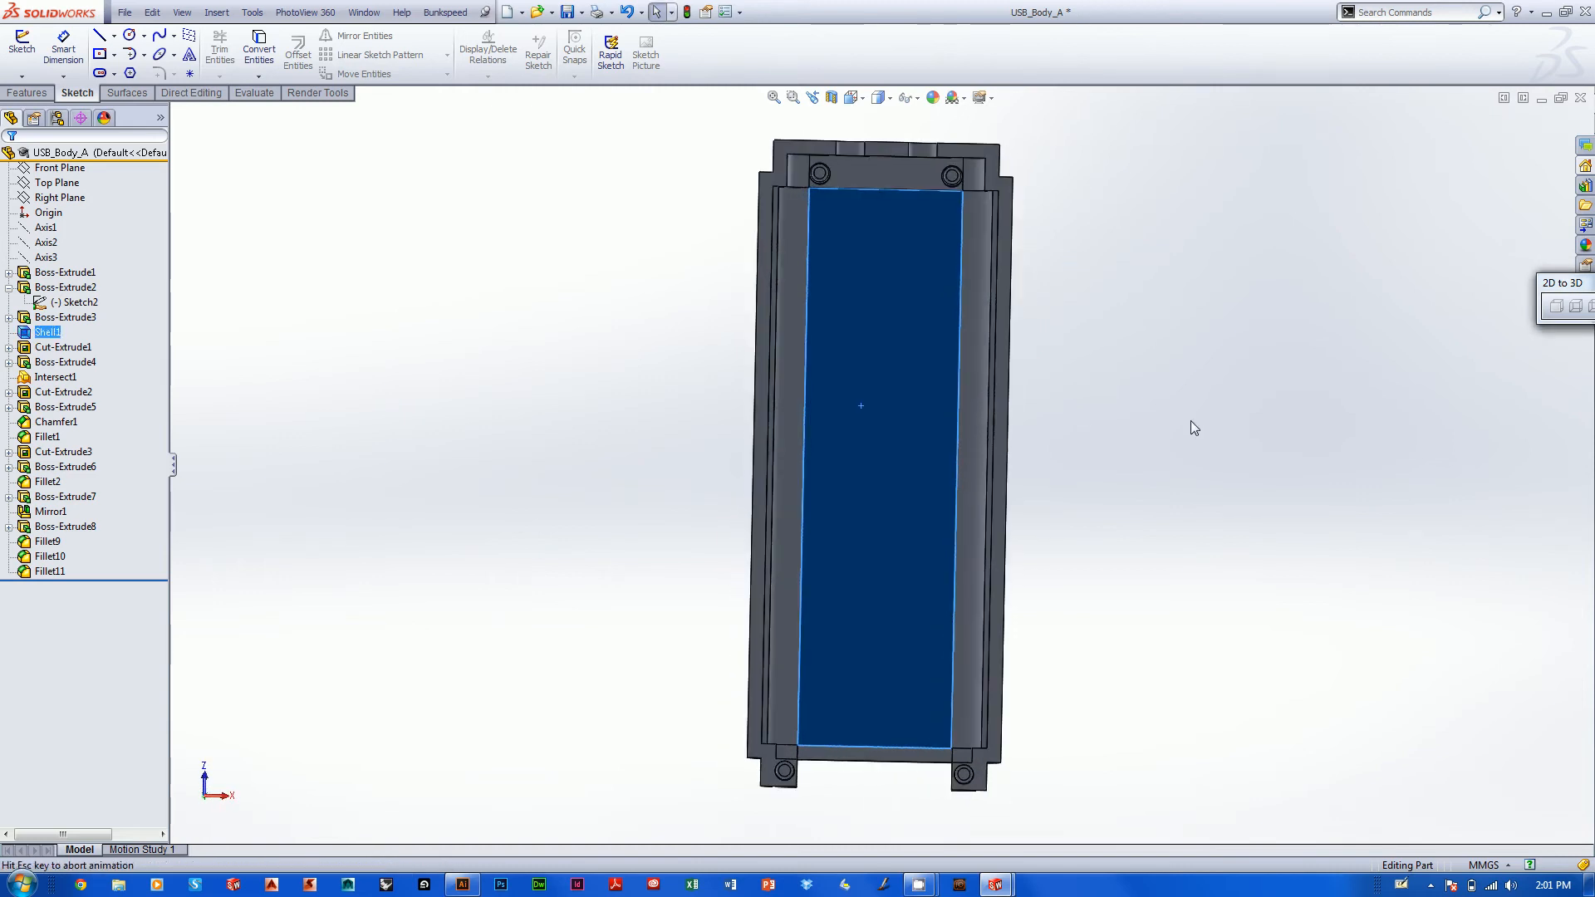
{"action": "left_click", "coordinate": [1185, 379]}
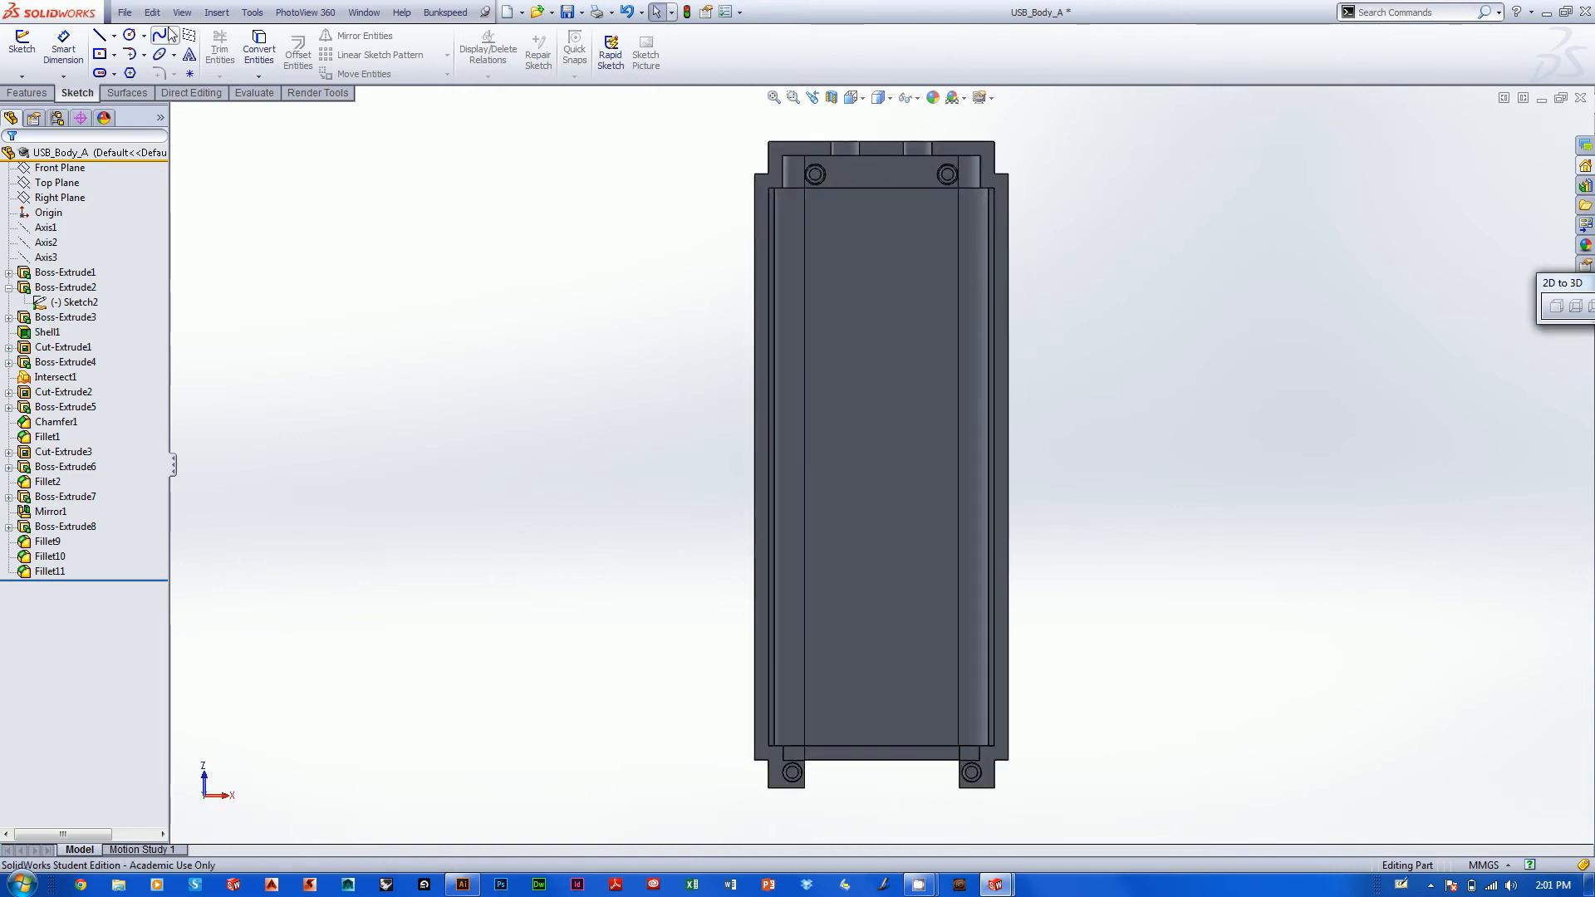
{"action": "left_click", "coordinate": [215, 12]}
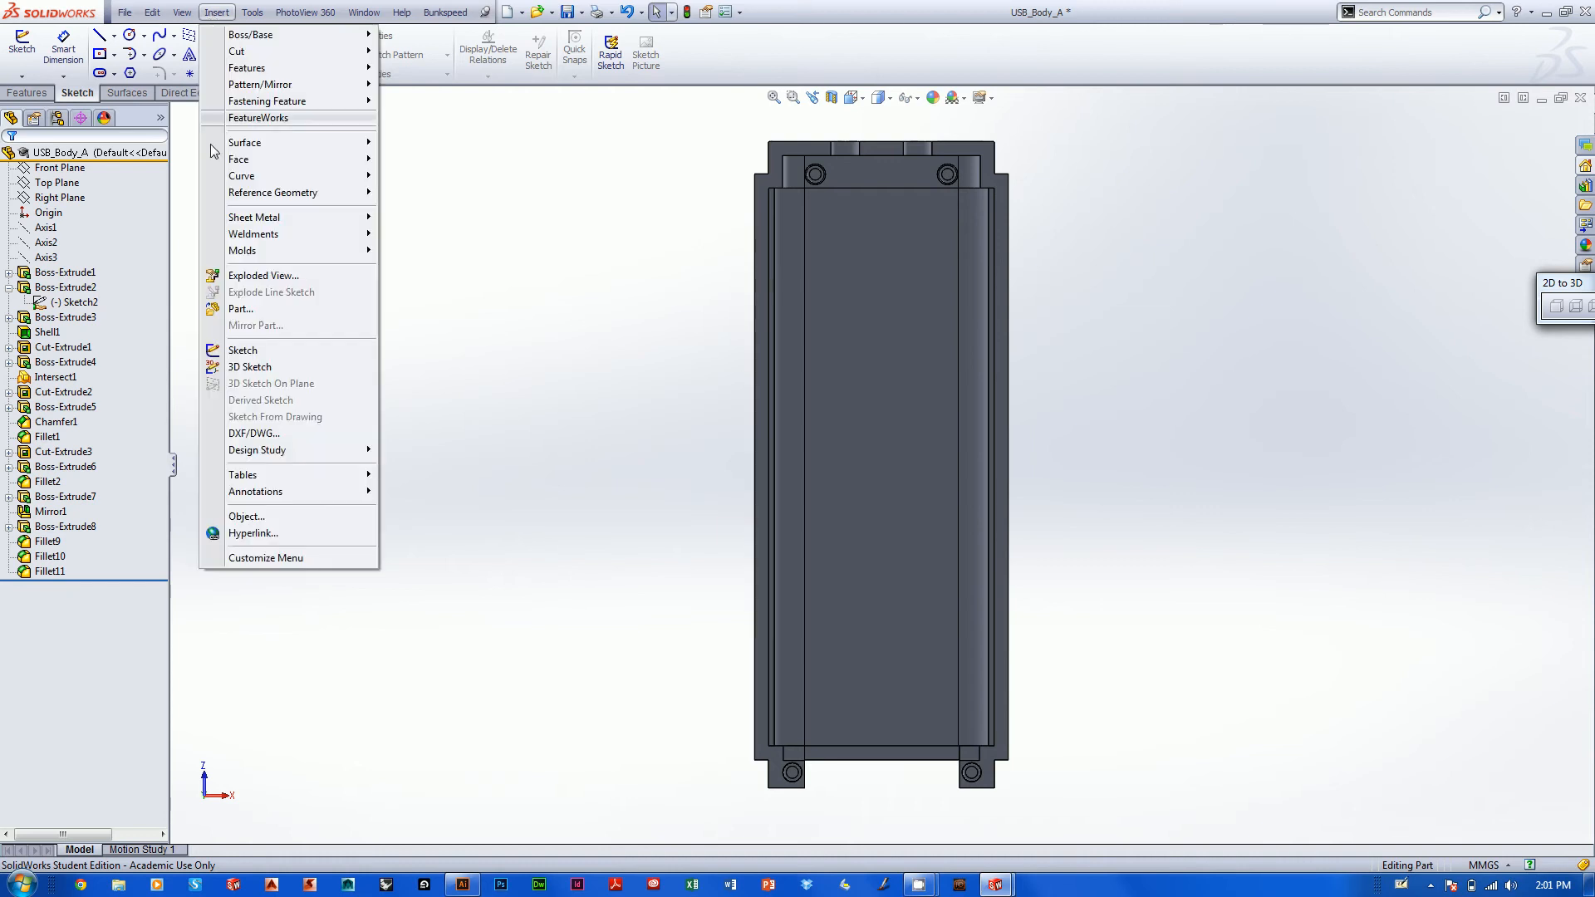
{"action": "left_click", "coordinate": [259, 433]}
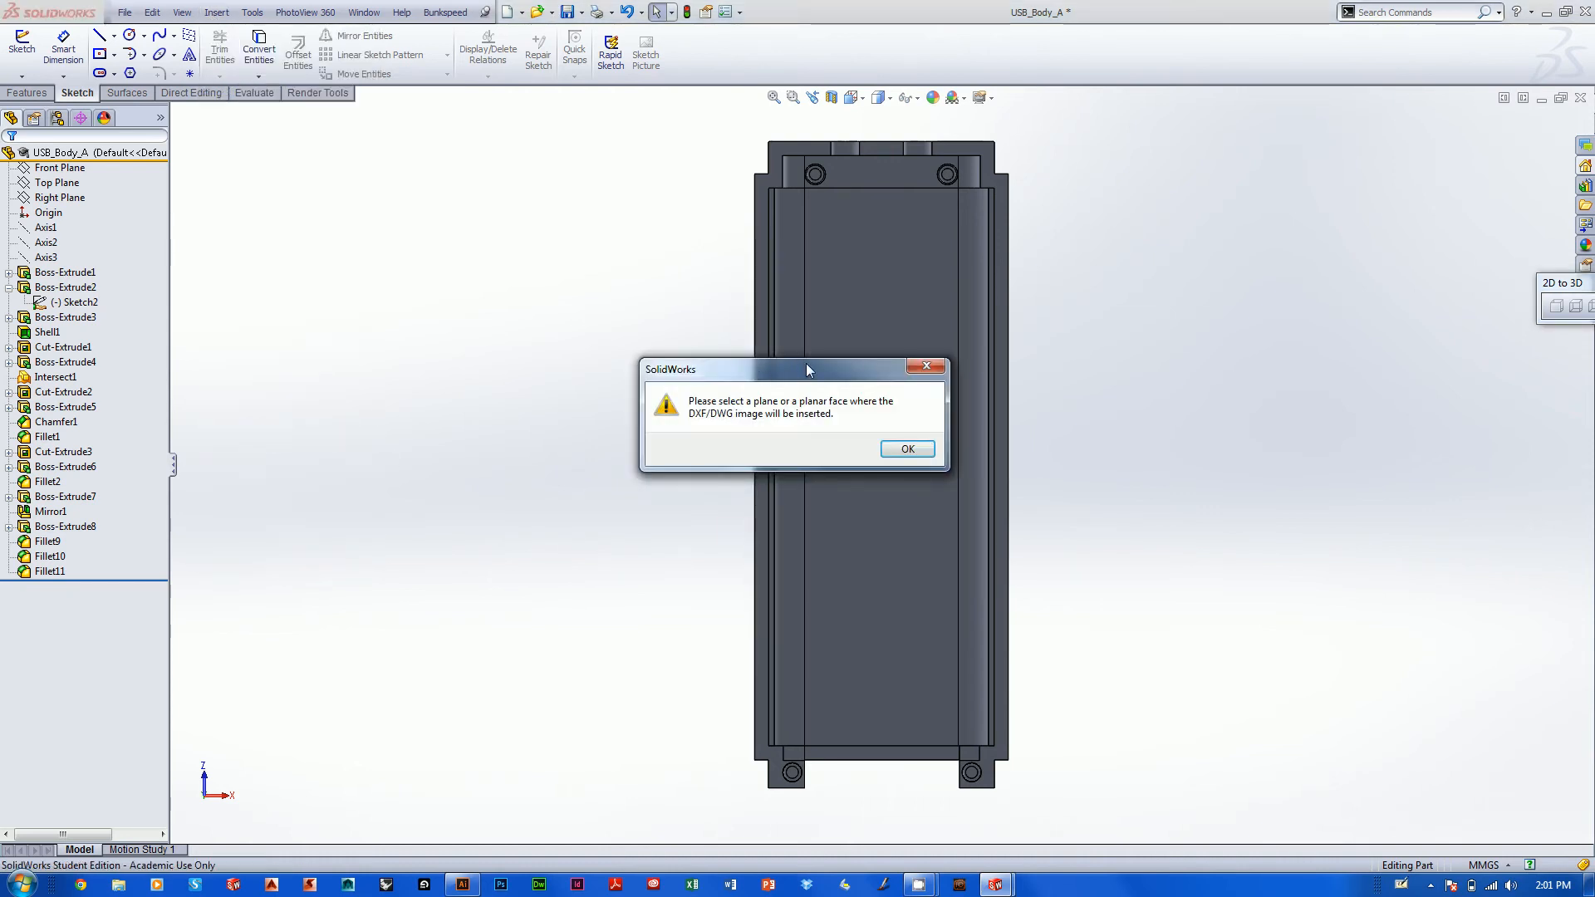
{"action": "left_click_drag", "start_coordinate": [810, 372], "coordinate": [580, 612]}
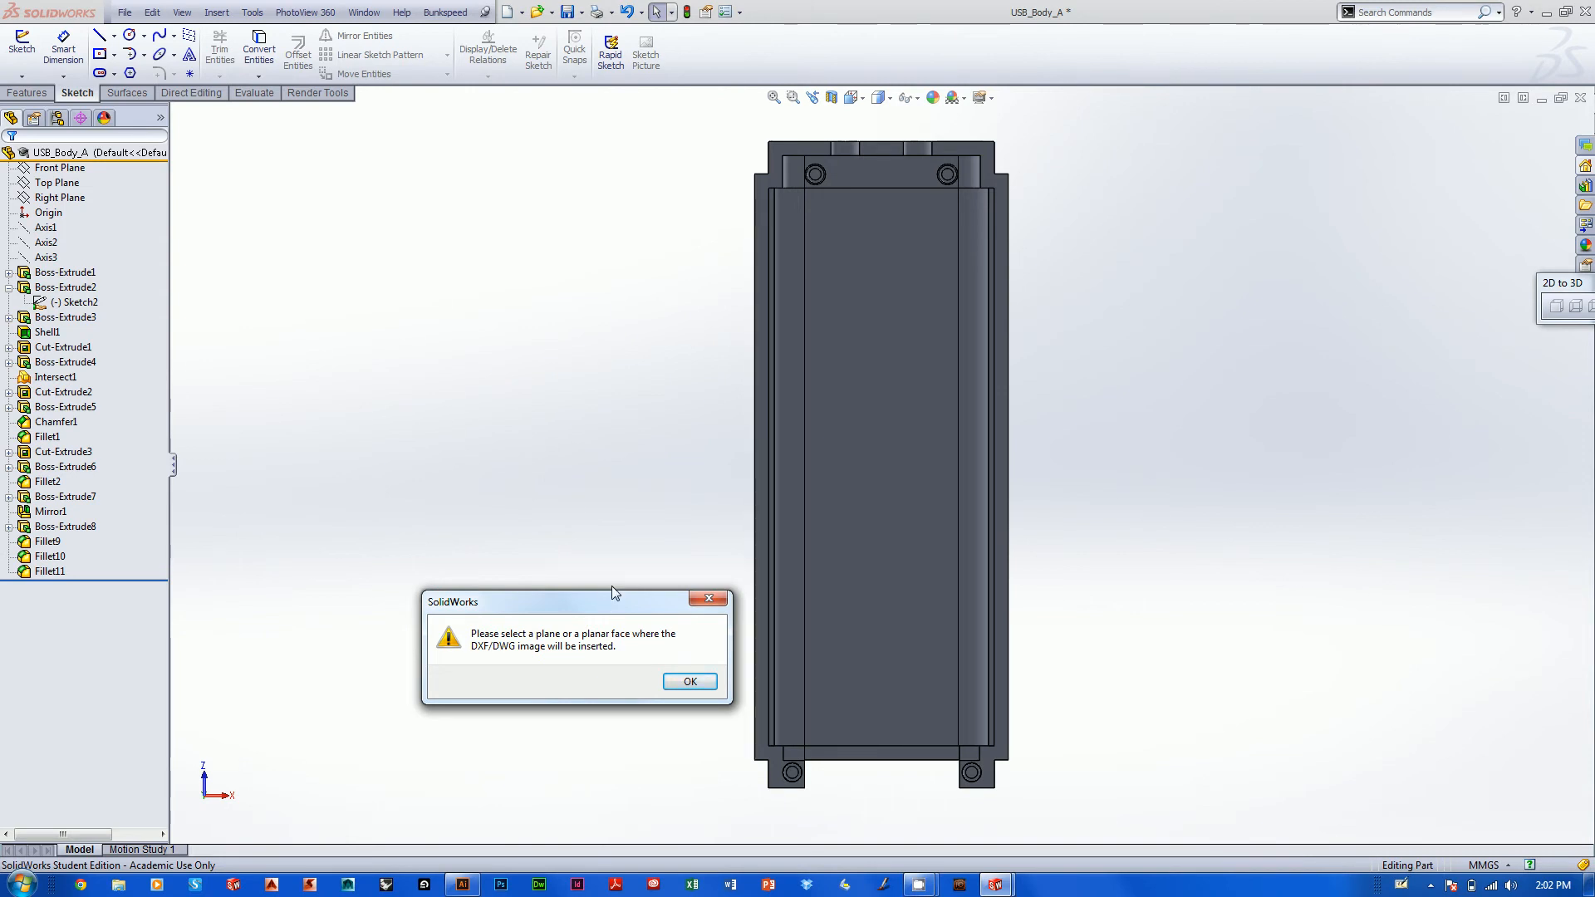
{"action": "left_click", "coordinate": [693, 682]}
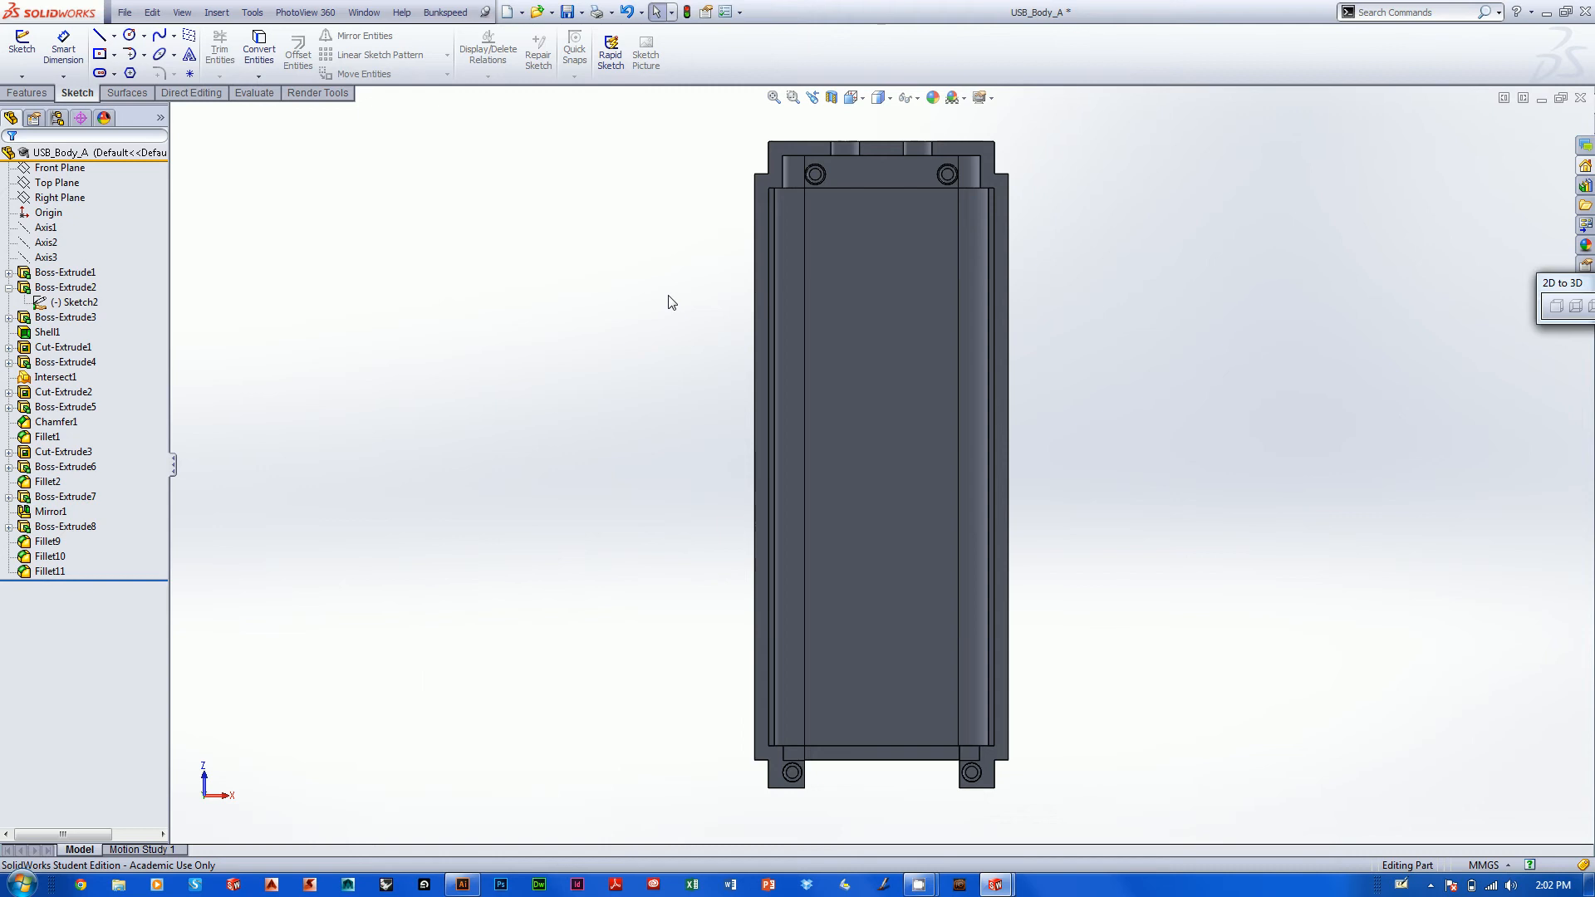
Start inserting the DXF file JD_LOGO_R1 from the USB Project dxf folder onto the body's flat inner floor face.
{"action": "left_click", "coordinate": [846, 384]}
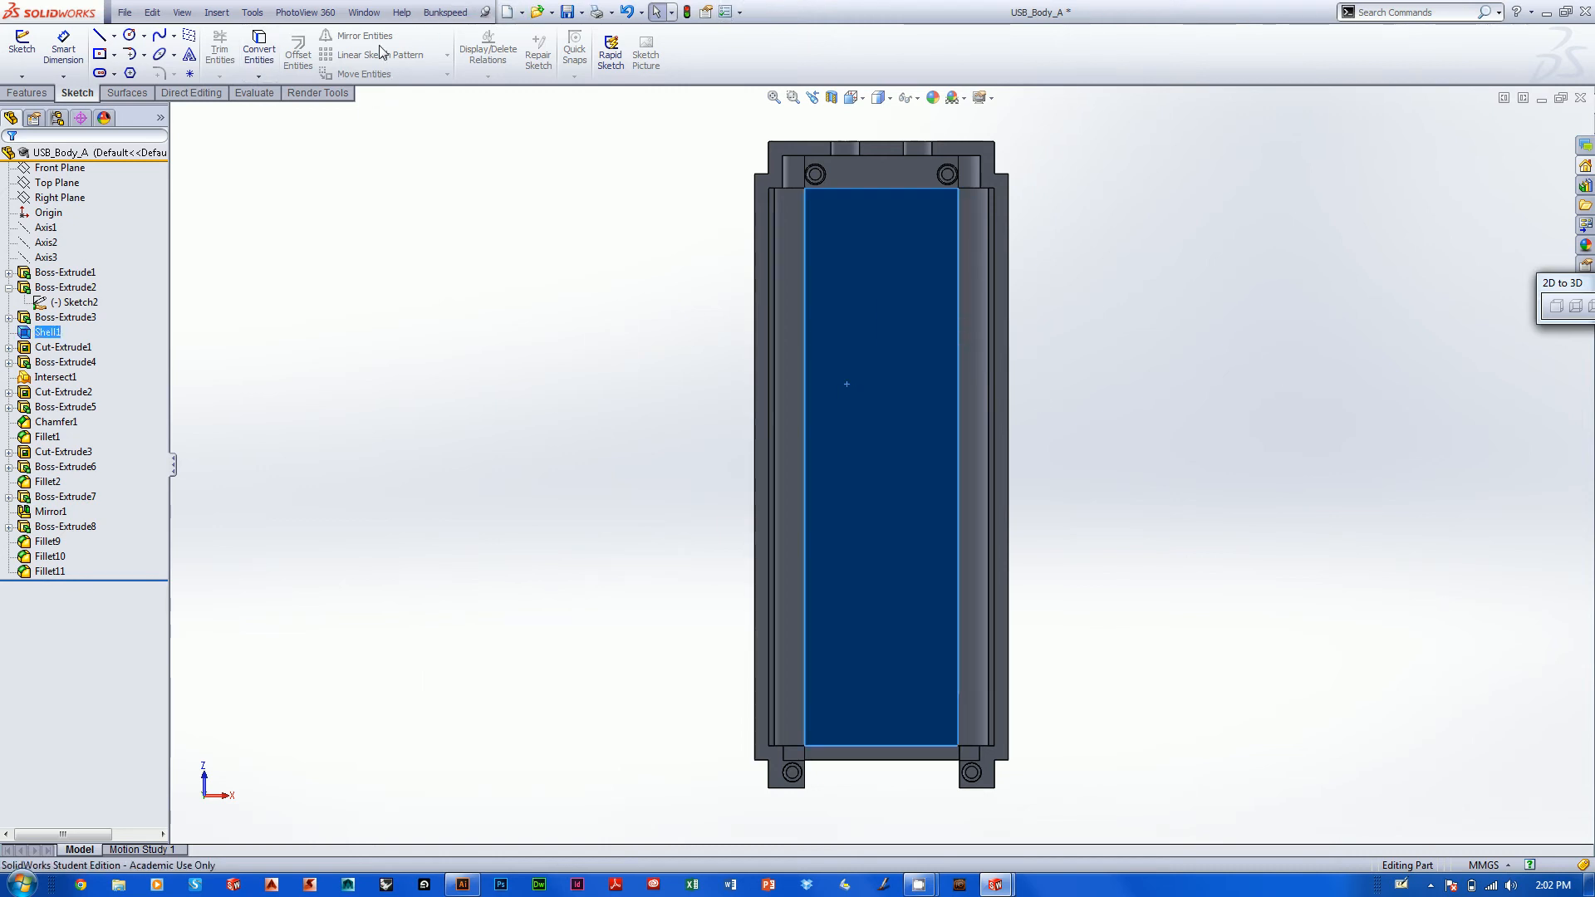
{"action": "left_click", "coordinate": [217, 11]}
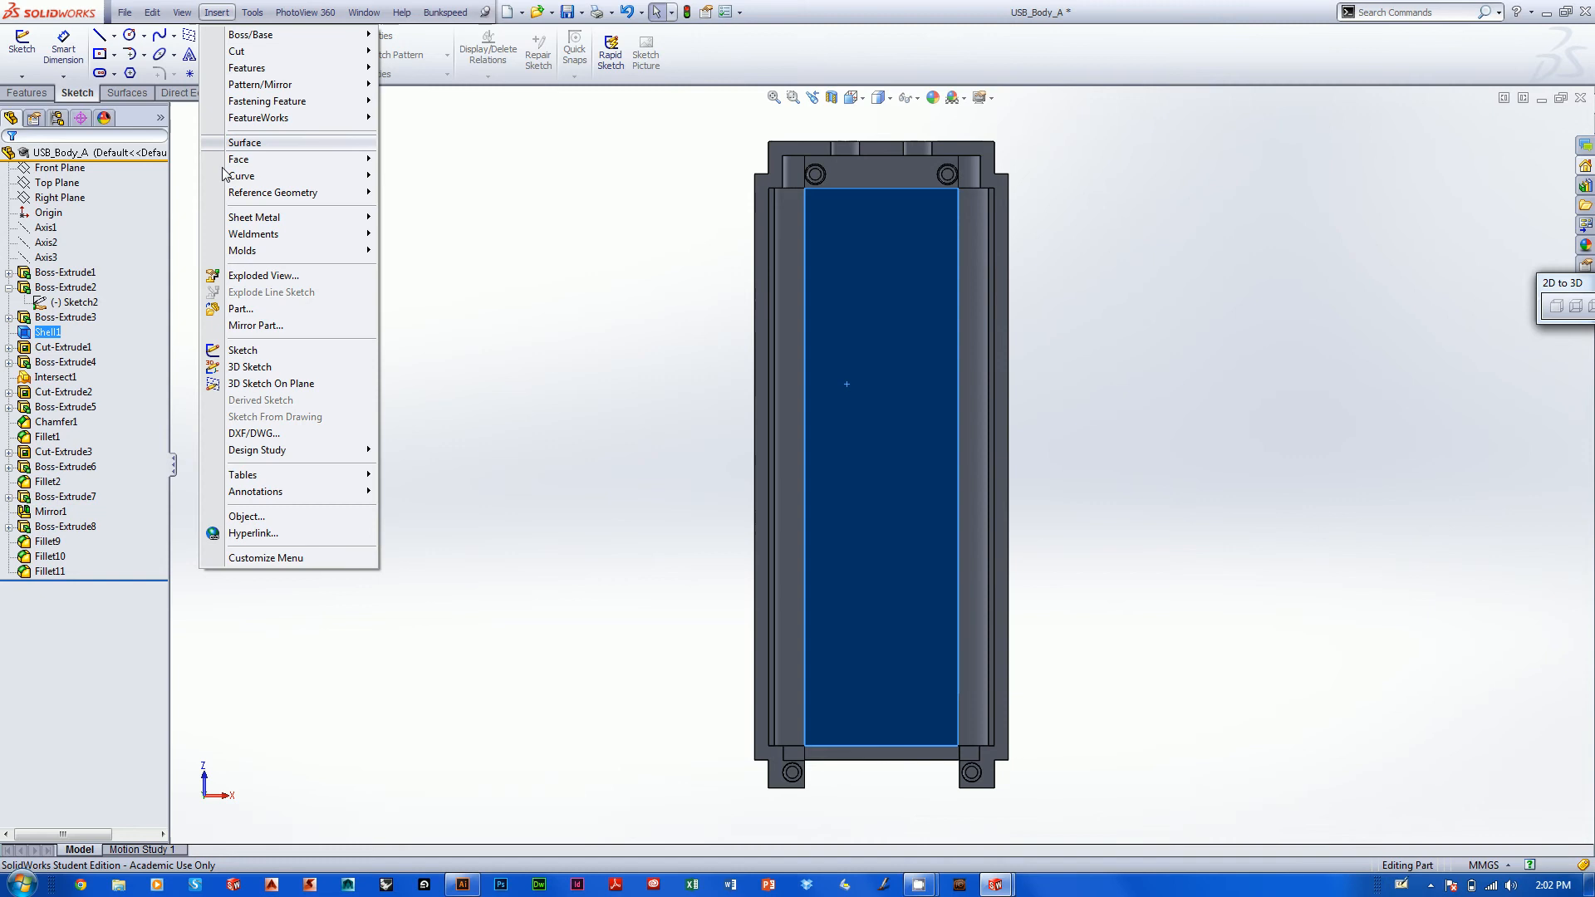
{"action": "left_click", "coordinate": [254, 433]}
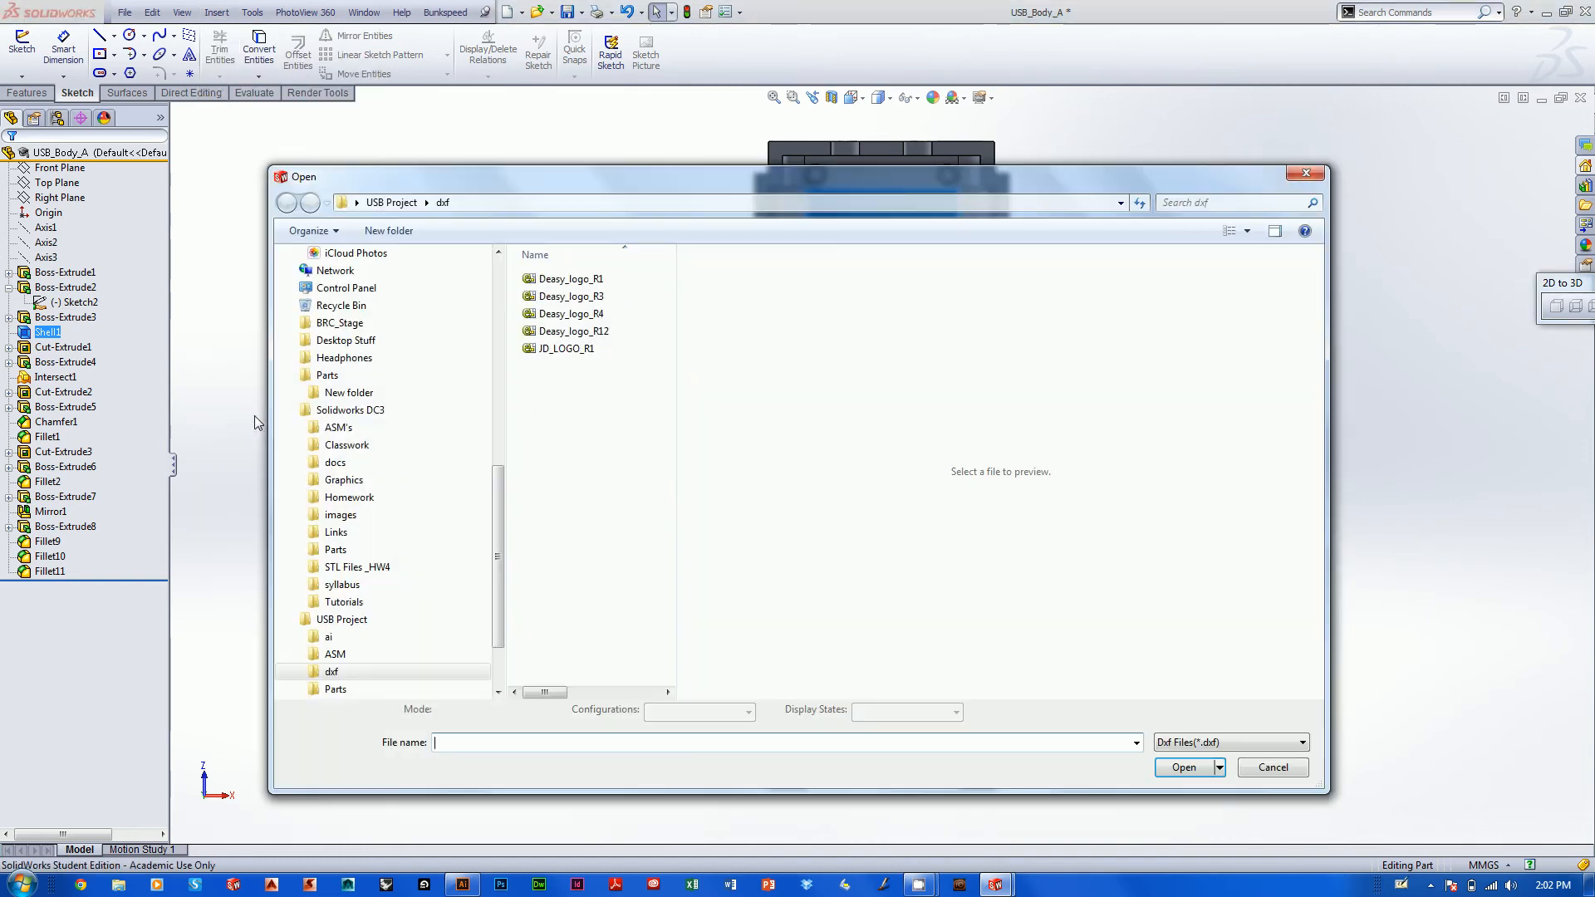
{"action": "left_click", "coordinate": [566, 348]}
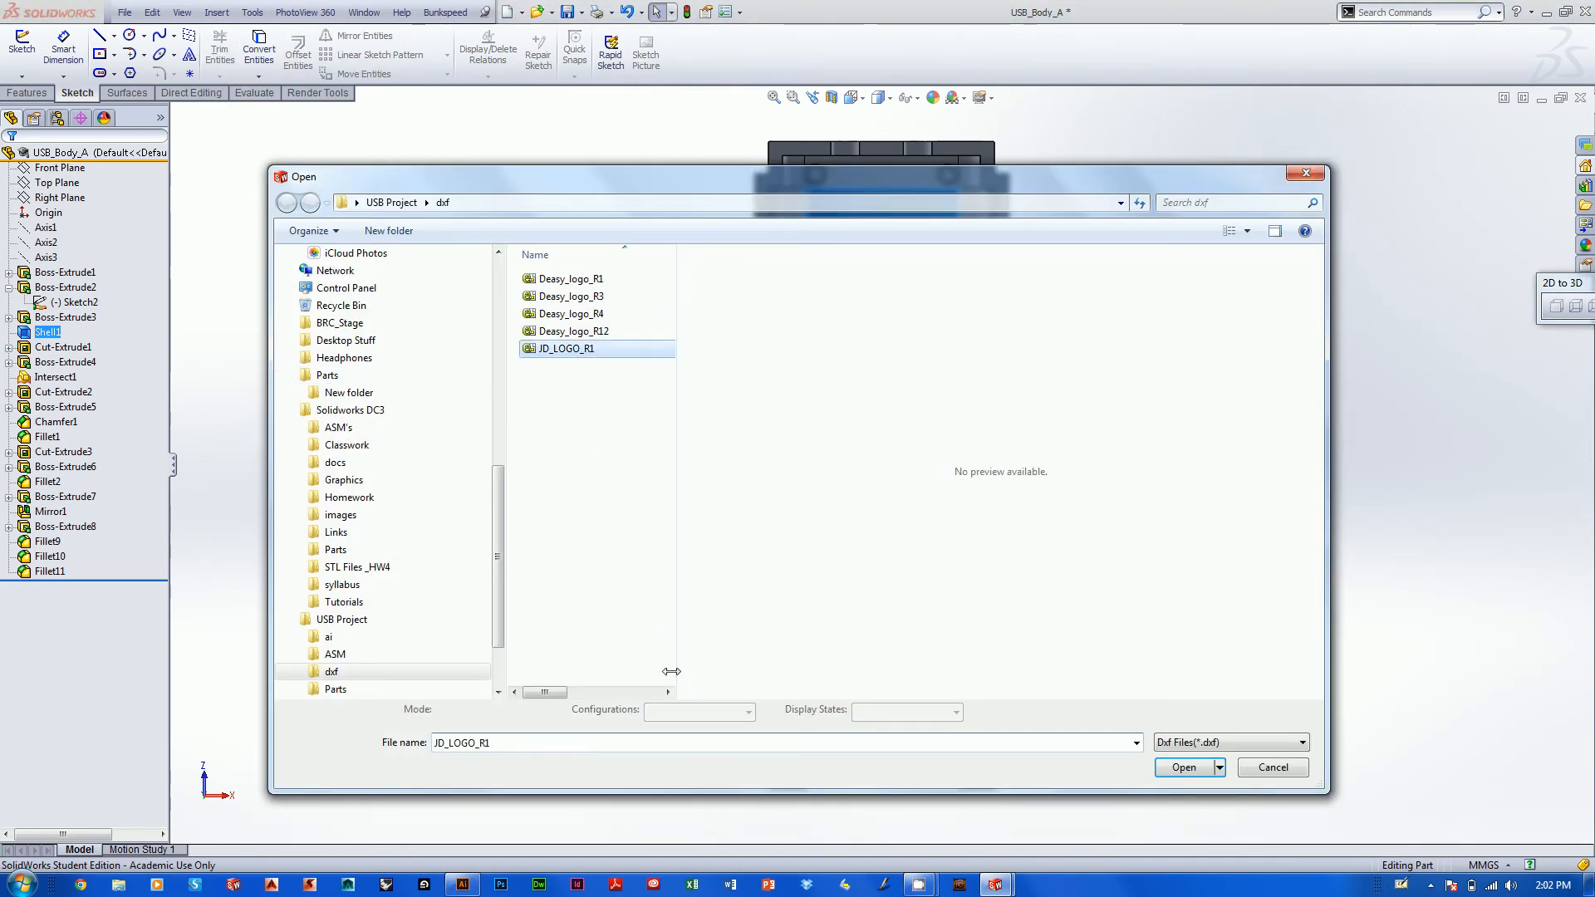
{"action": "left_click", "coordinate": [1184, 767]}
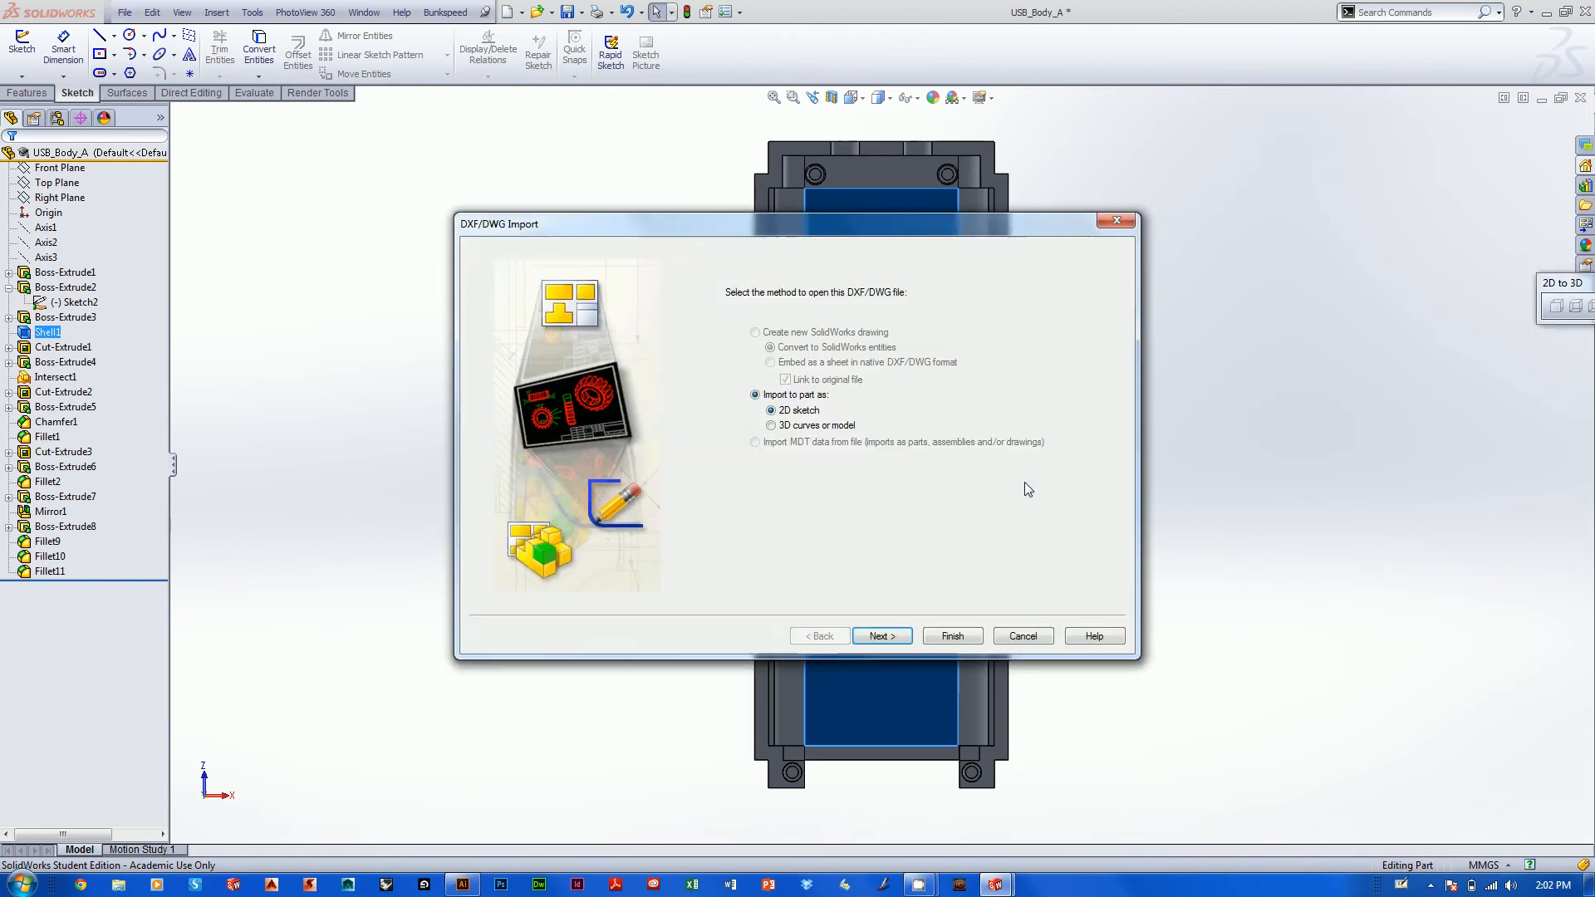
Import the DXF to the part as a 2D sketch with millimeters as the units of imported data.
{"action": "left_click_drag", "start_coordinate": [827, 289], "coordinate": [879, 301]}
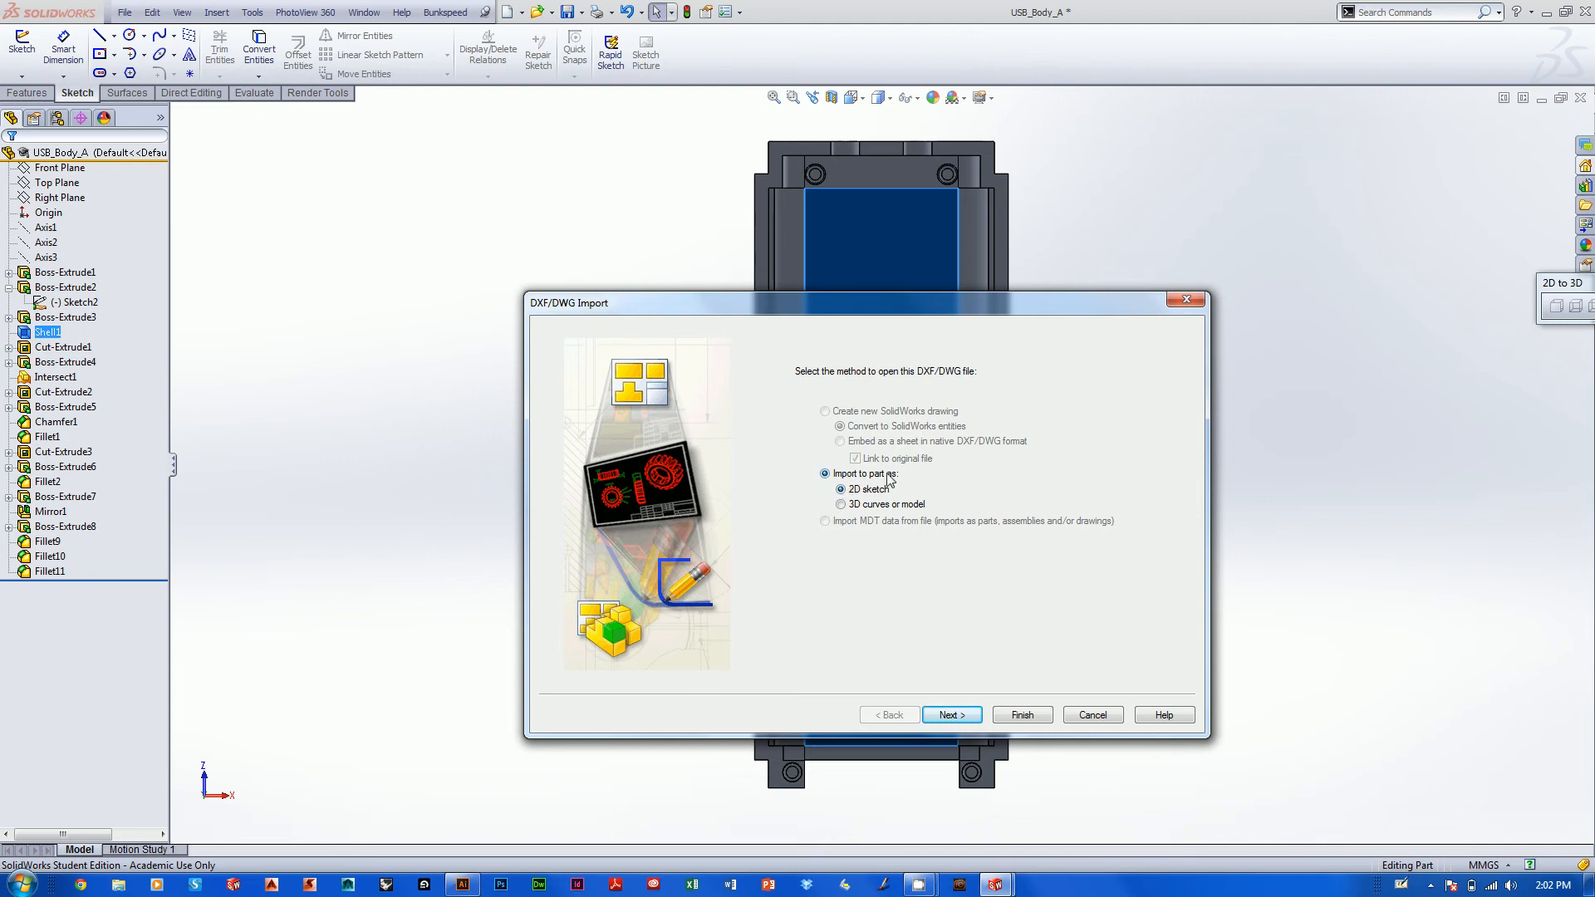
{"action": "left_click", "coordinate": [953, 715]}
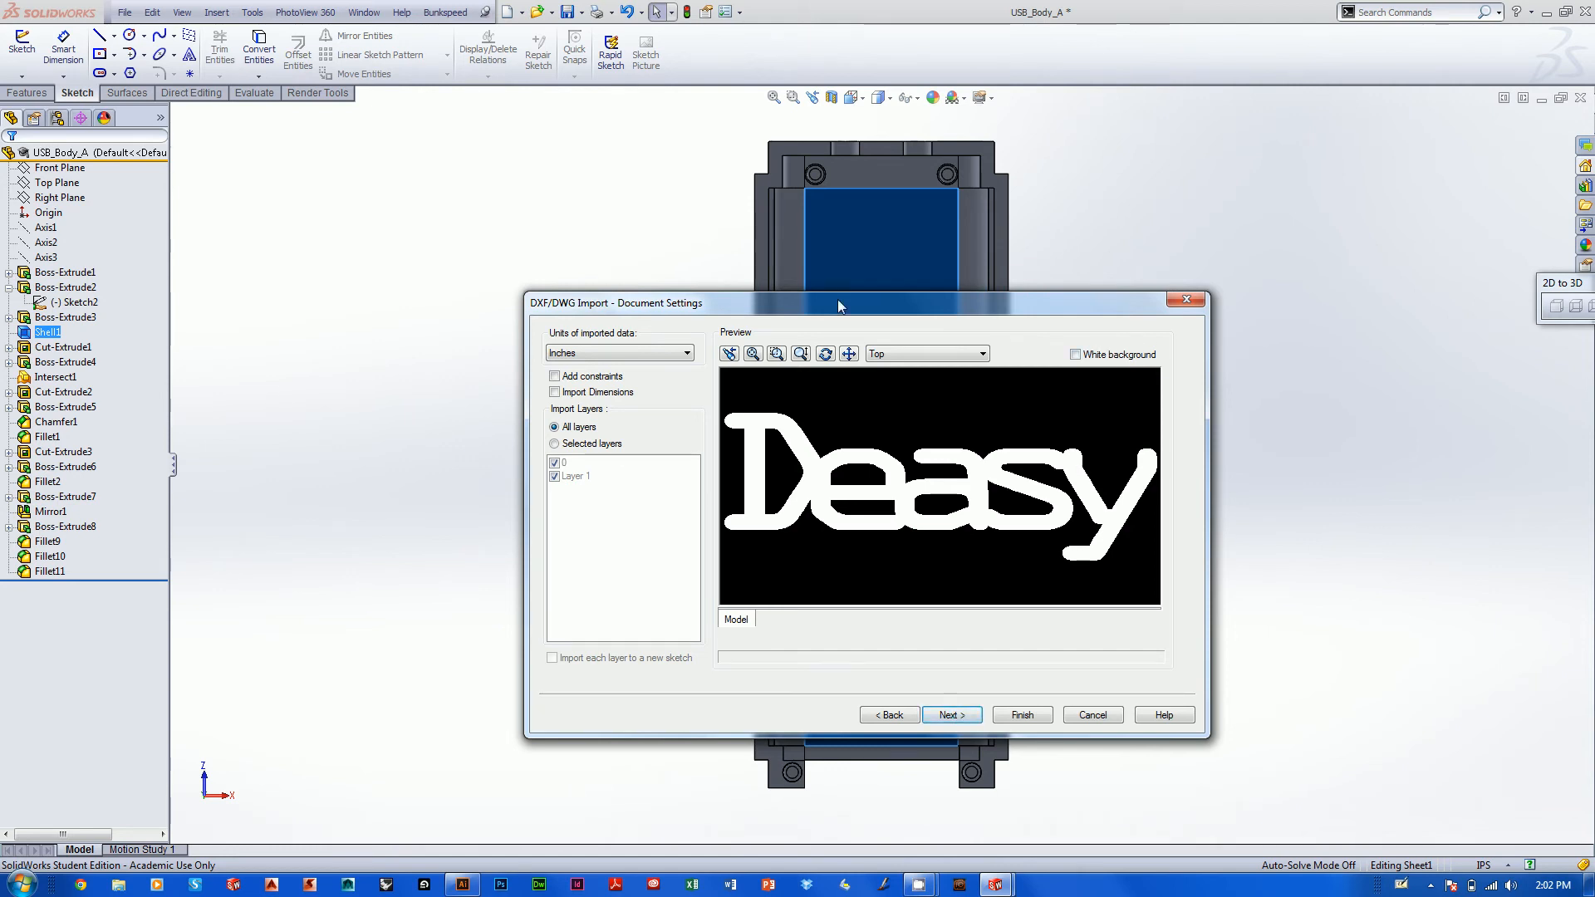
{"action": "left_click", "coordinate": [615, 353]}
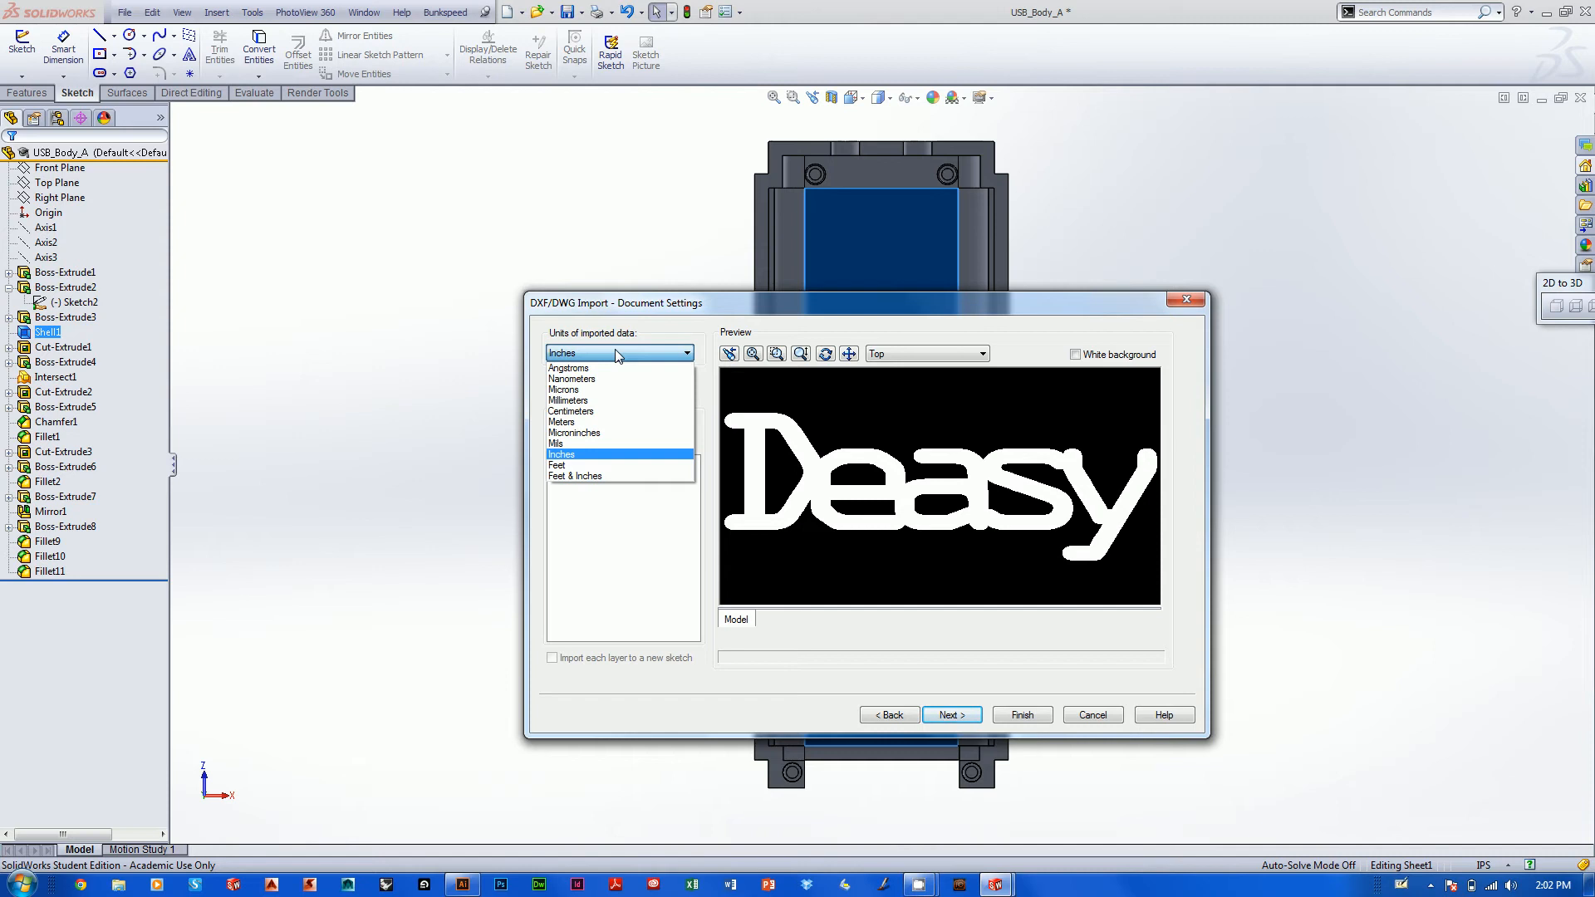
{"action": "left_click", "coordinate": [606, 401]}
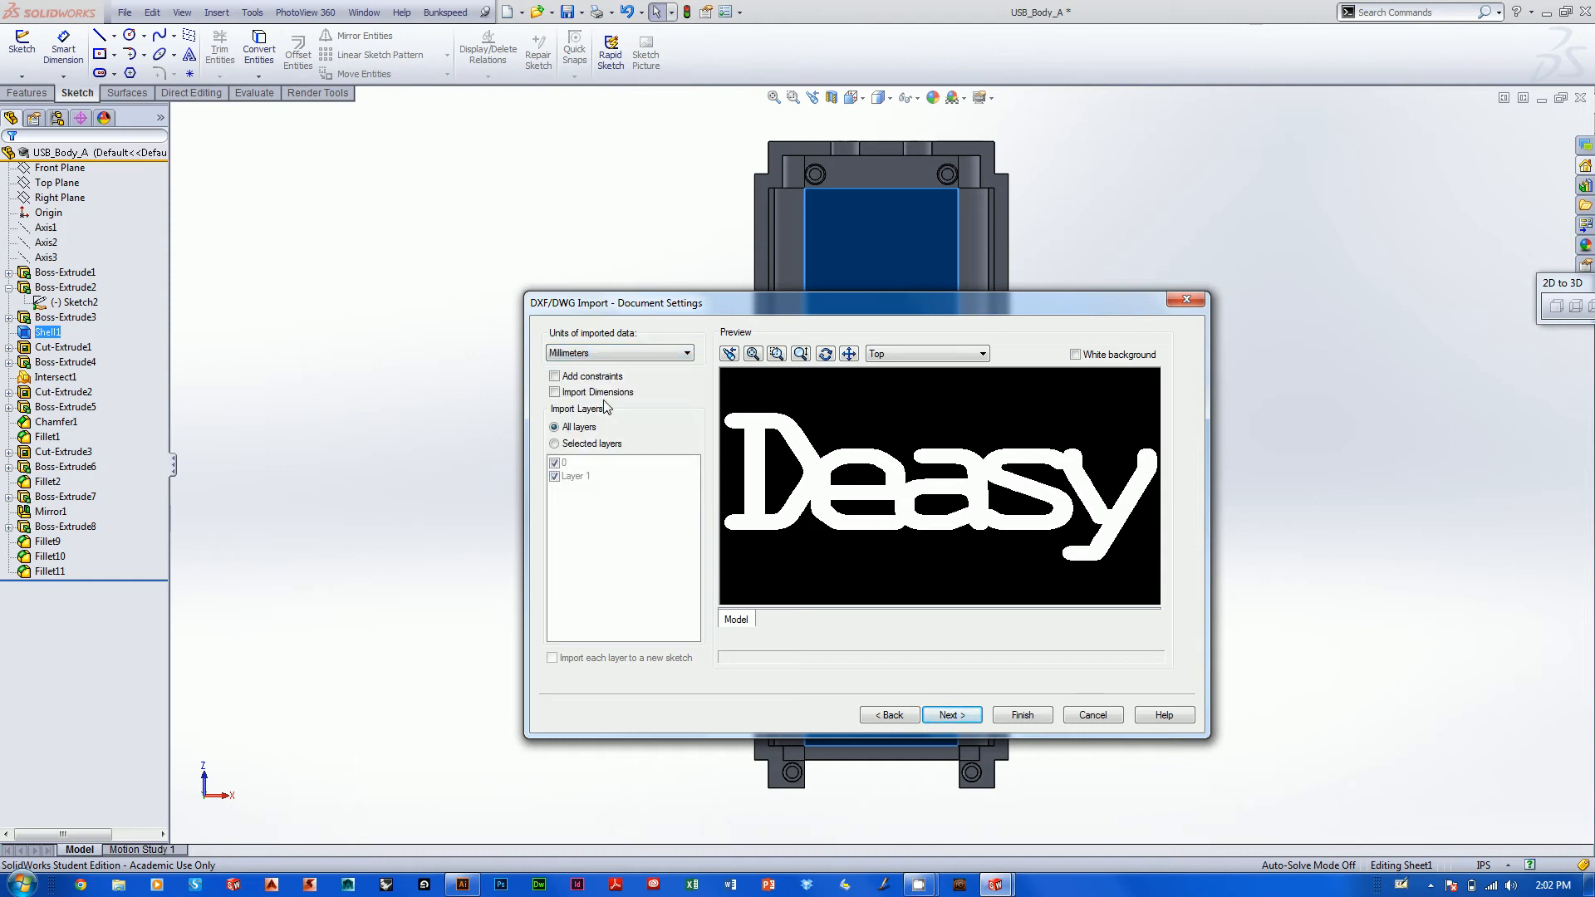
{"action": "left_click", "coordinate": [954, 716]}
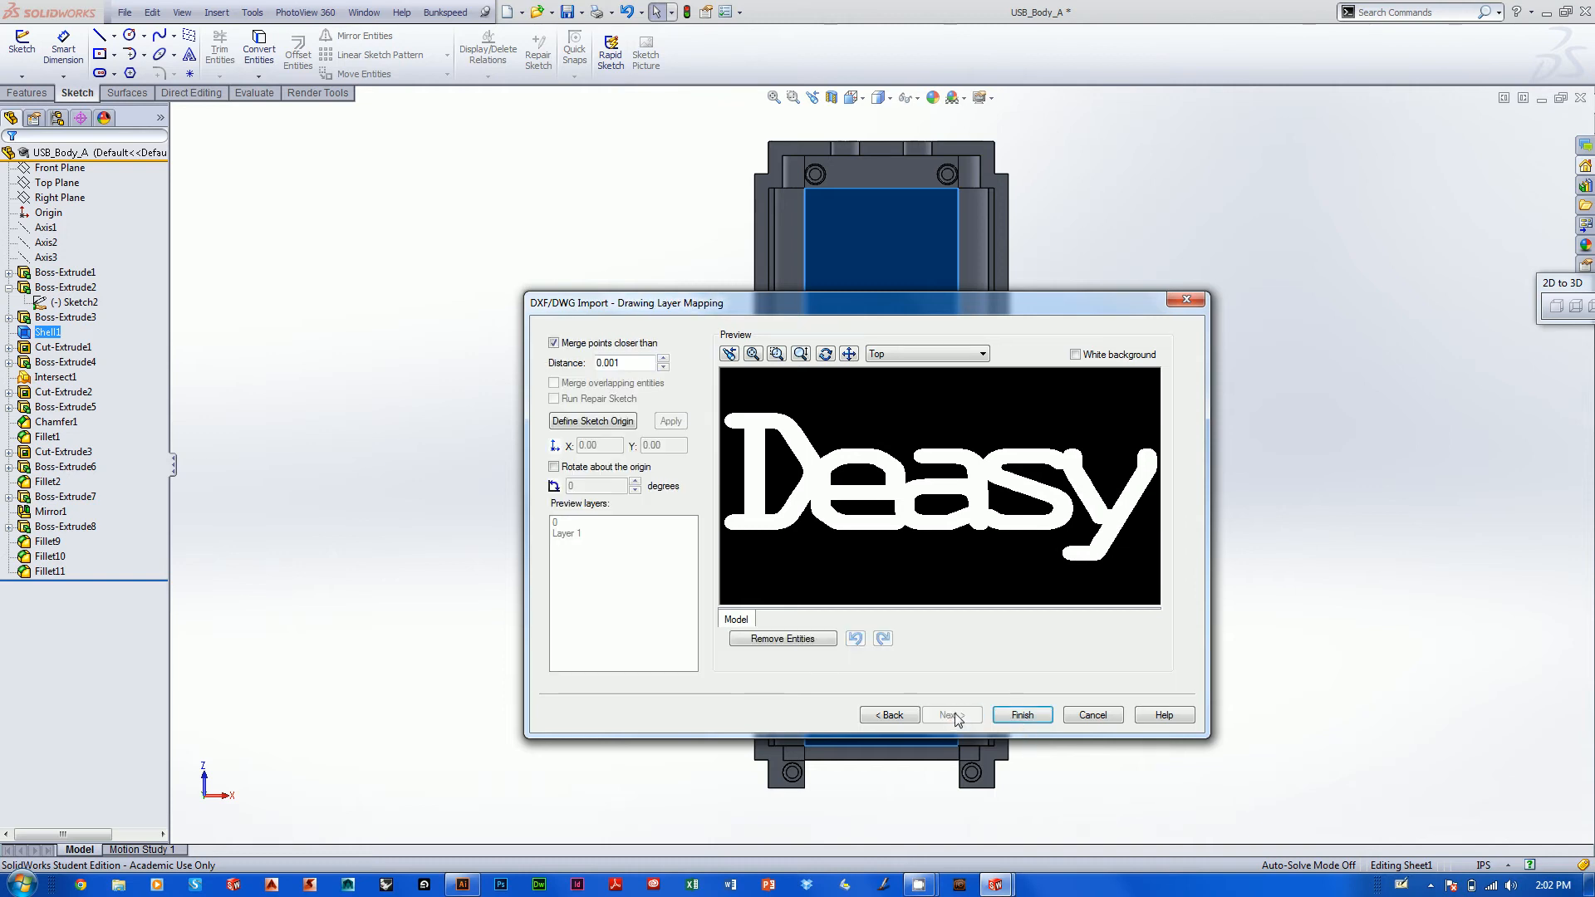
{"action": "left_click", "coordinate": [1020, 715]}
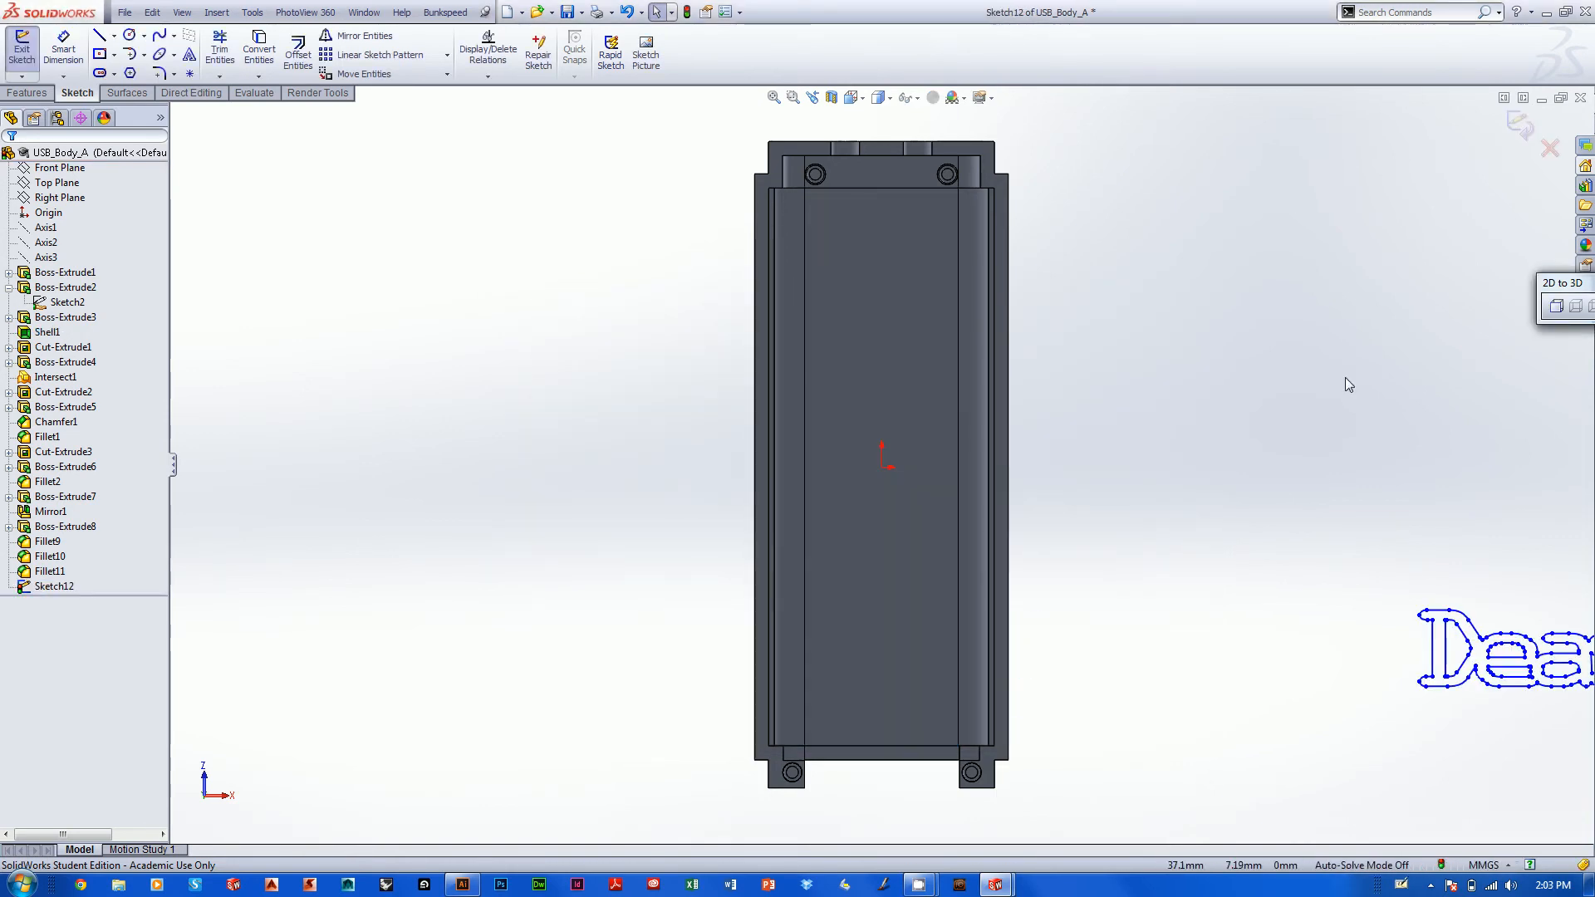
Try moving the loose logo sketch by the vertical line of its letter D, and undo the move.
{"action": "scroll", "coordinate": [1349, 511], "scroll_direction": "up", "scroll_amount": 1}
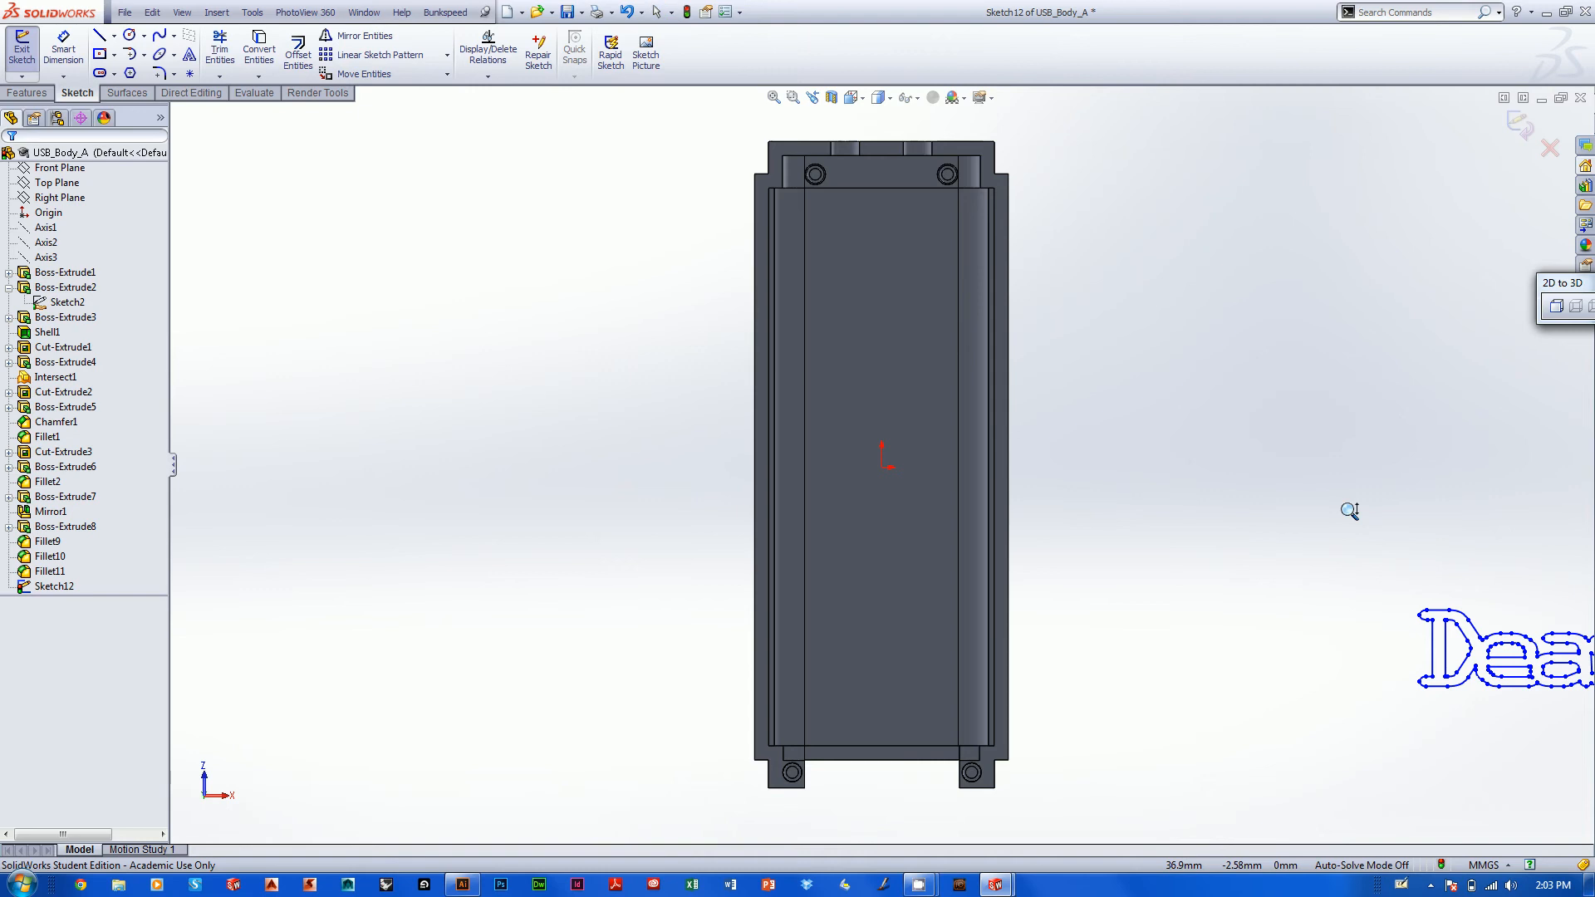
{"action": "middle_click_drag", "start_coordinate": [1349, 511], "coordinate": [1183, 551], "text": "shift"}
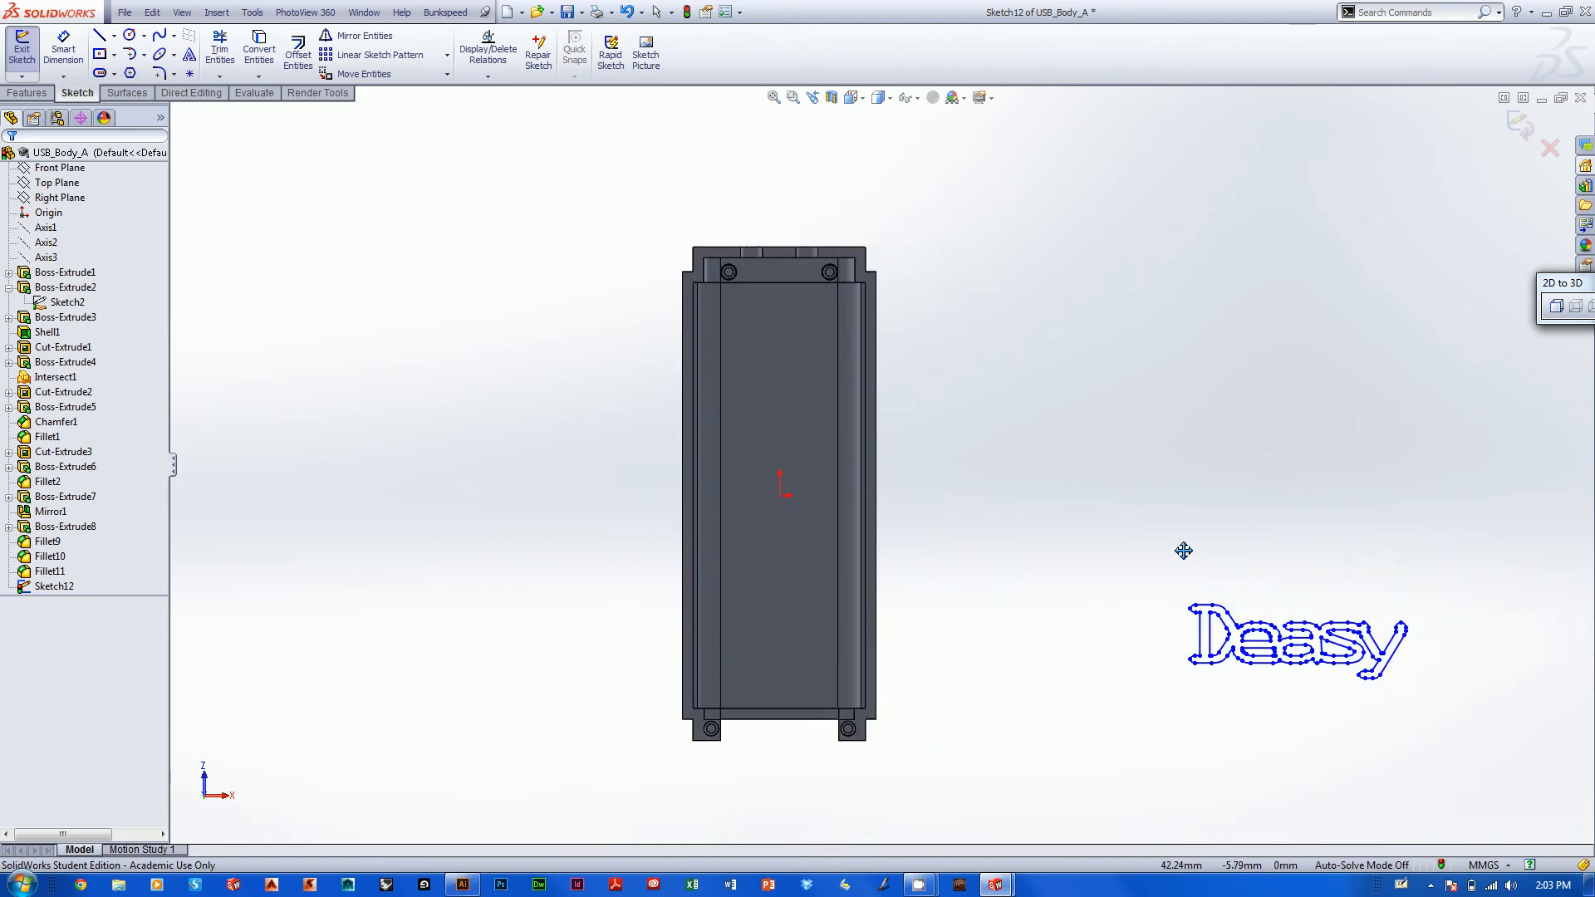
{"action": "scroll", "coordinate": [1180, 547], "scroll_direction": "up", "scroll_amount": 1}
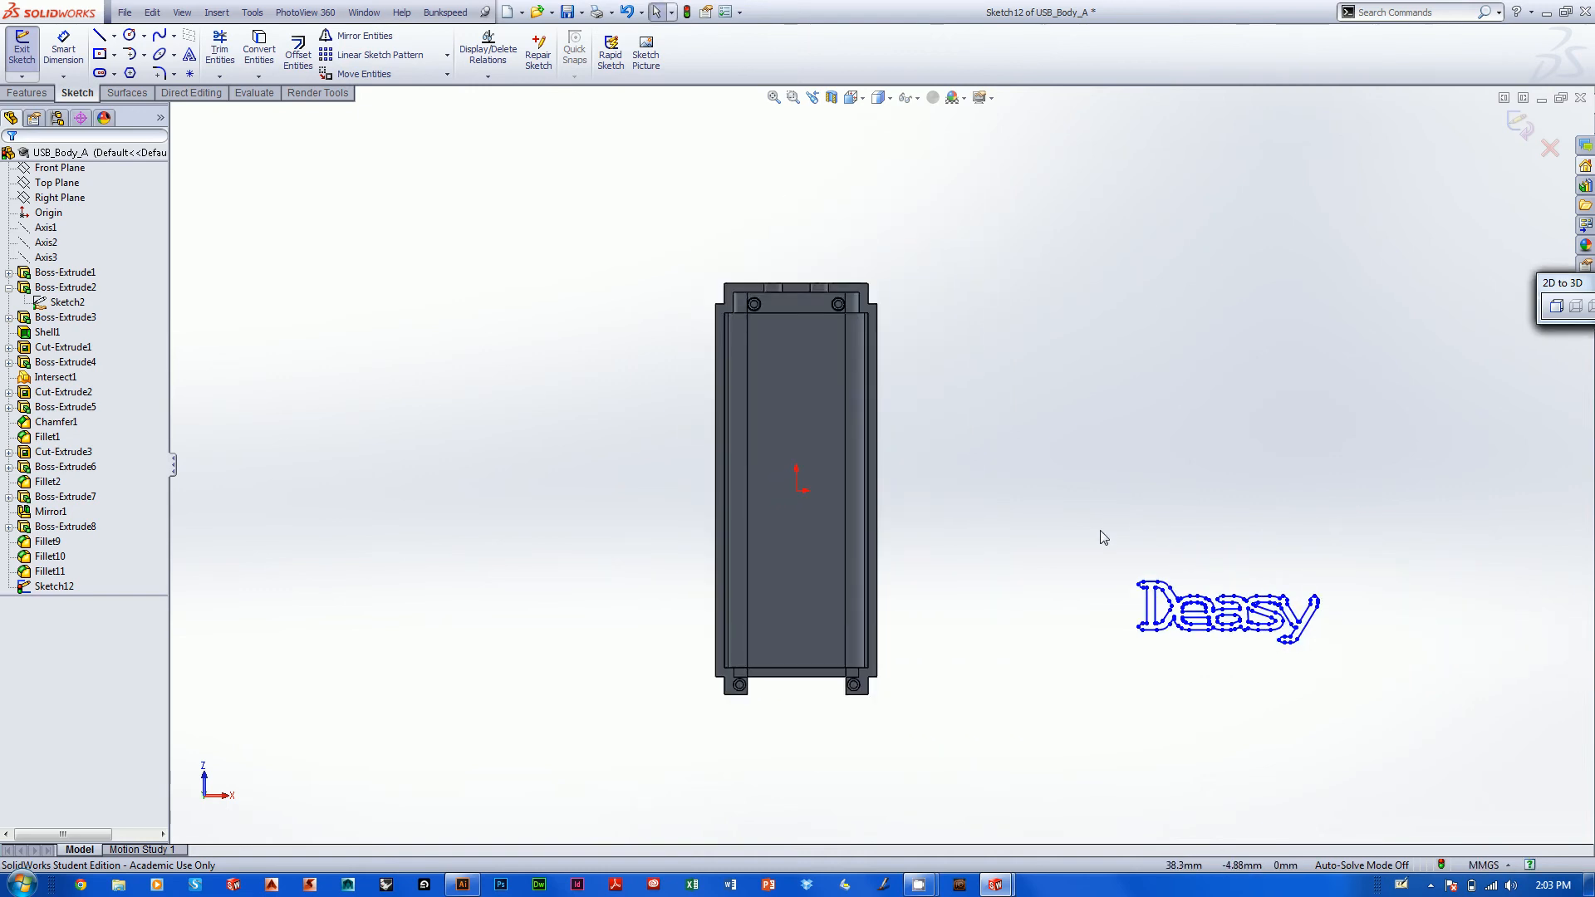
{"action": "left_click_drag", "start_coordinate": [1099, 529], "coordinate": [1470, 750]}
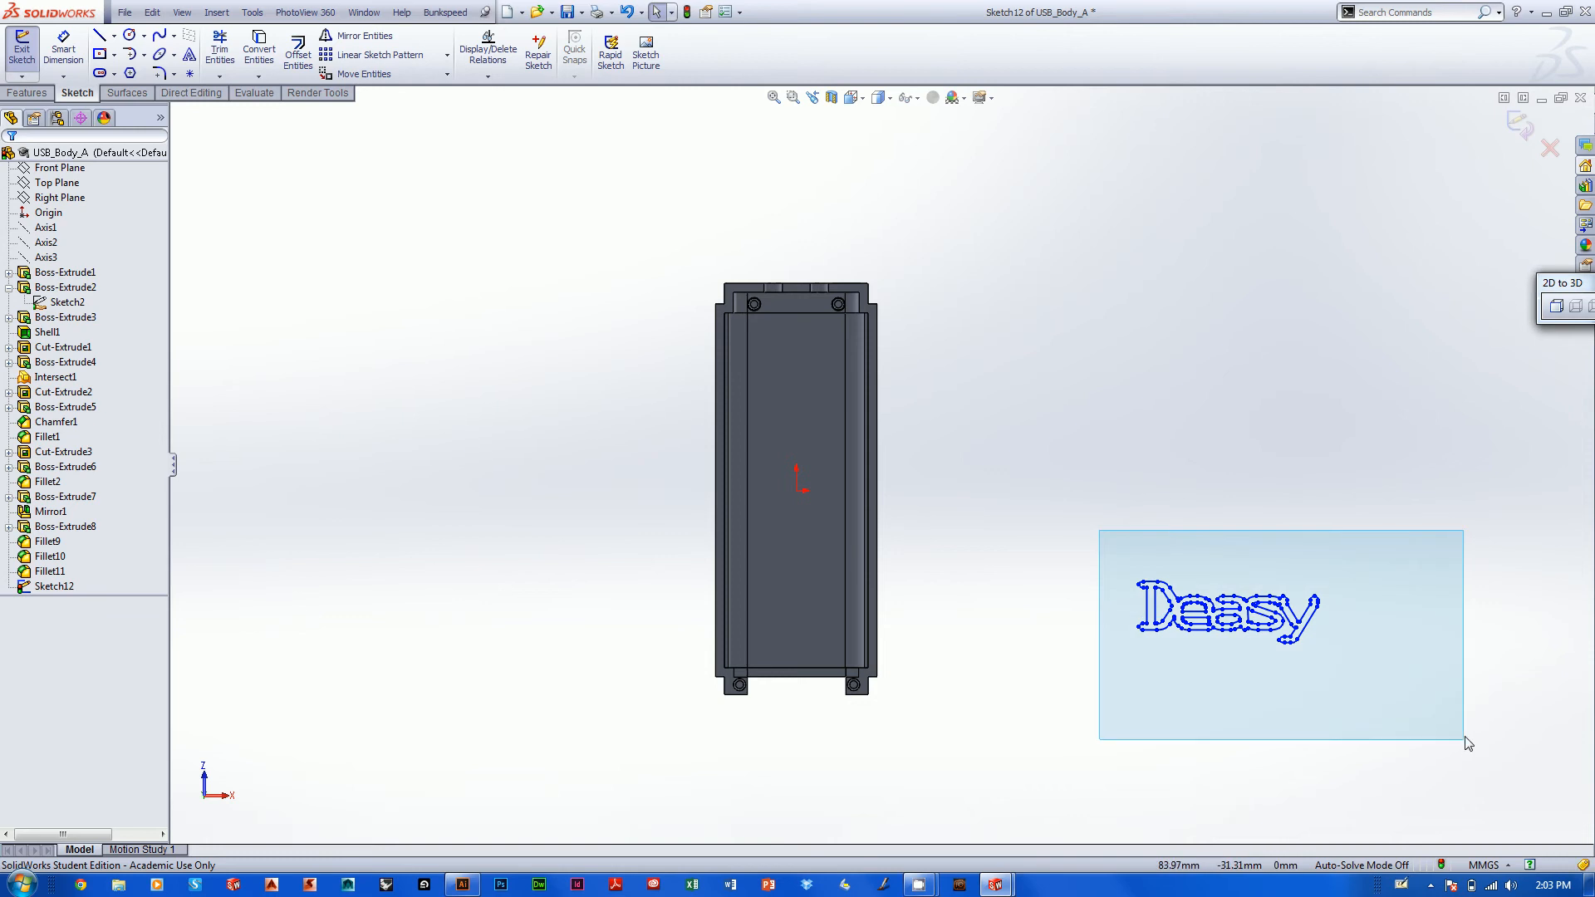
{"action": "left_click", "coordinate": [1370, 642]}
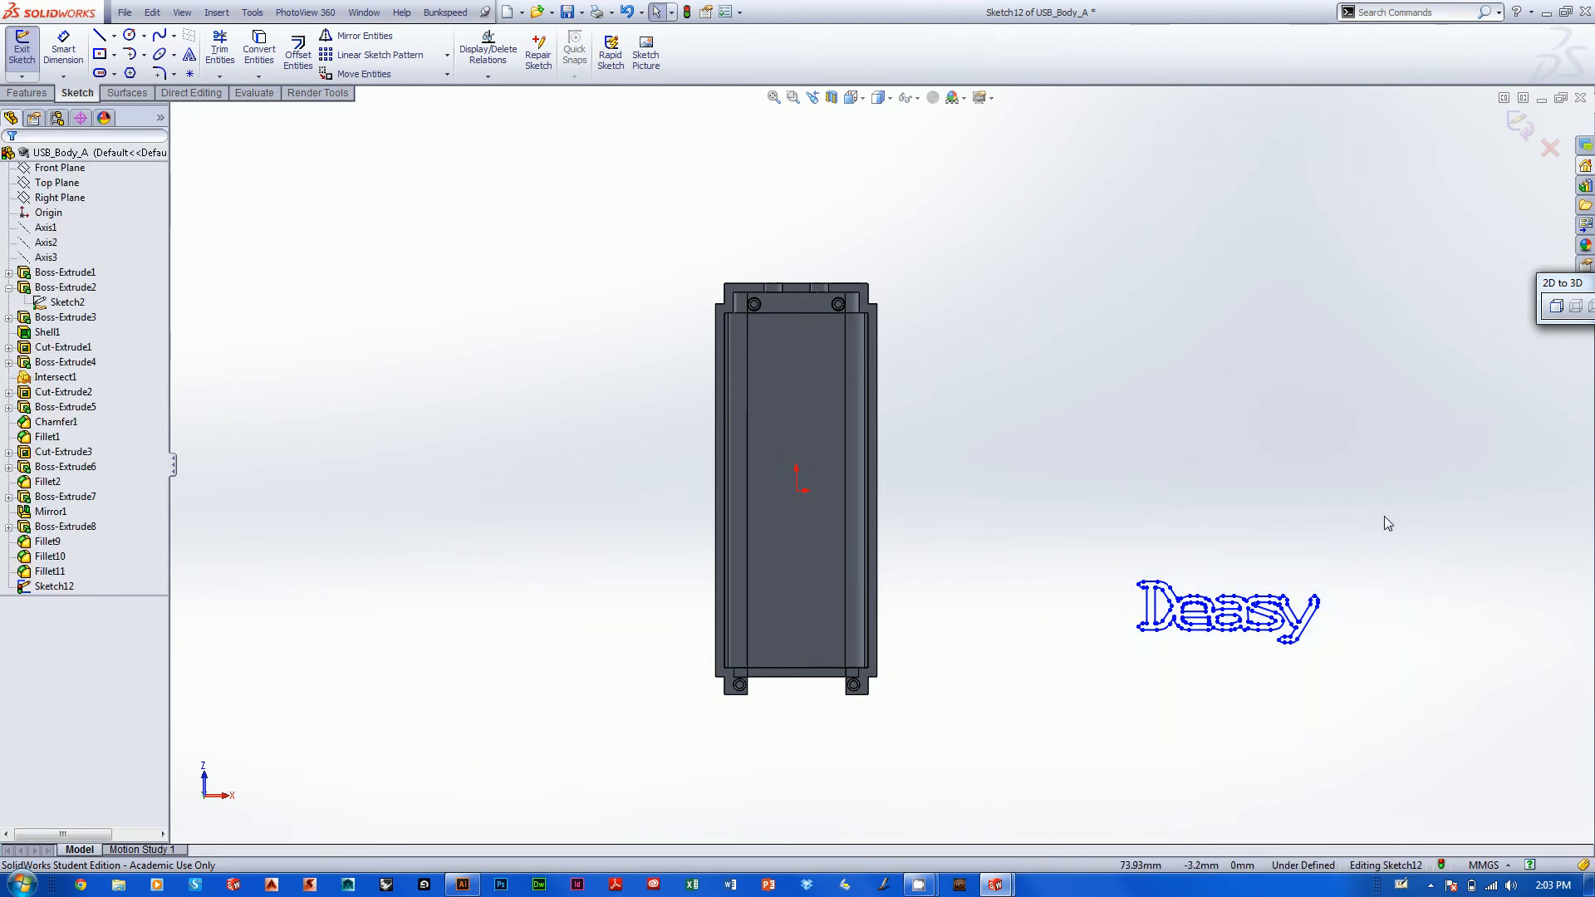
{"action": "left_click_drag", "start_coordinate": [1145, 613], "coordinate": [1030, 571]}
{"action": "key", "text": "Escape"}
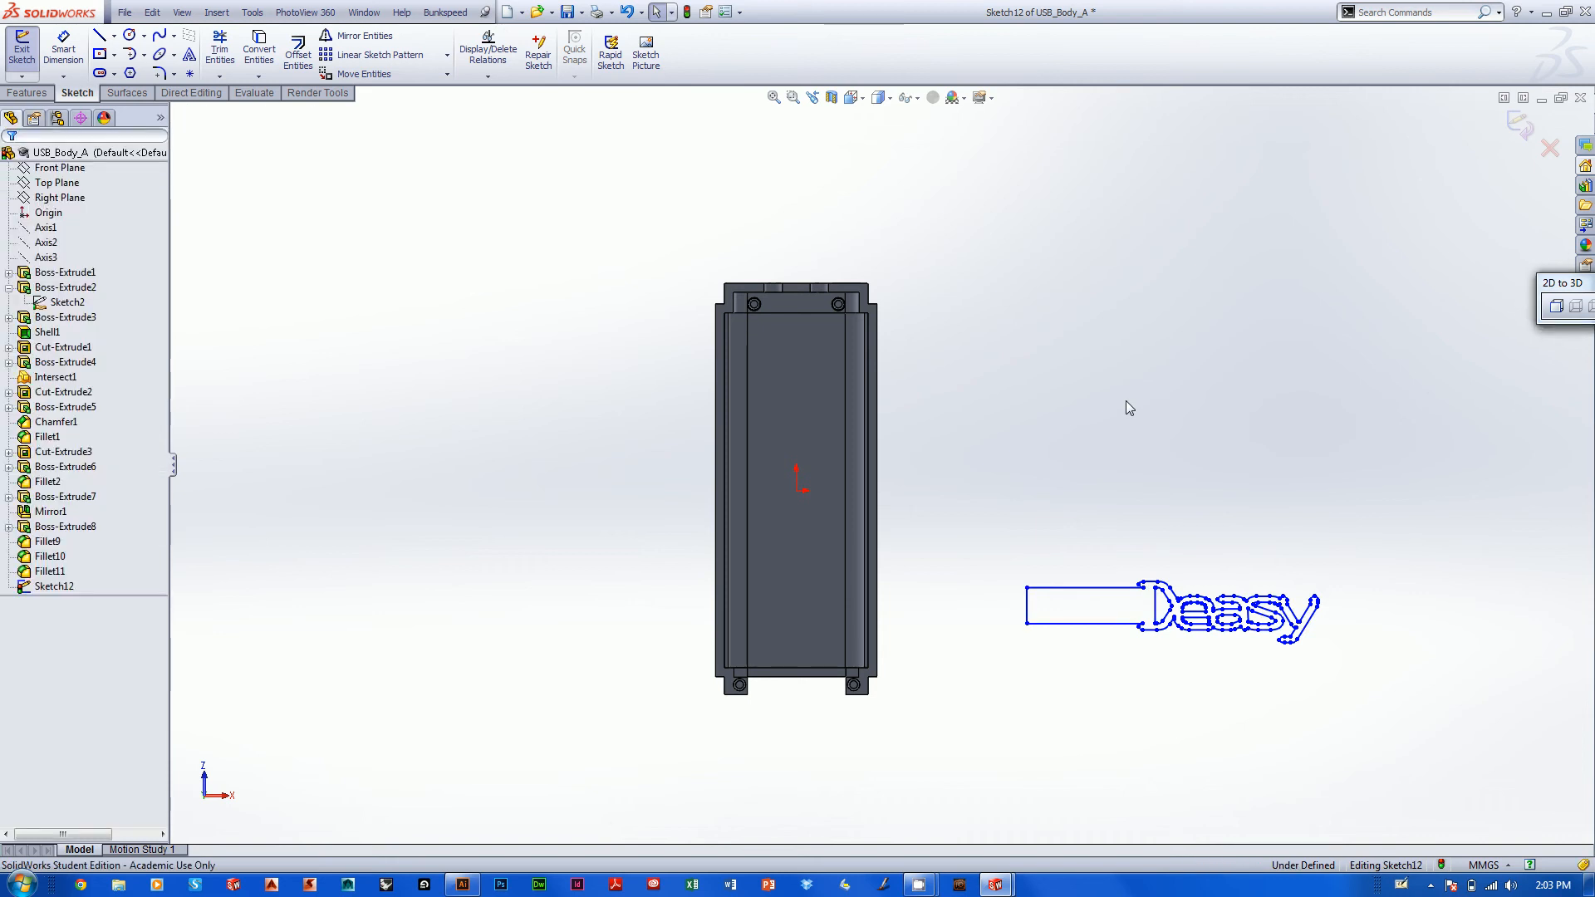
{"action": "key", "text": "ctrl+z"}
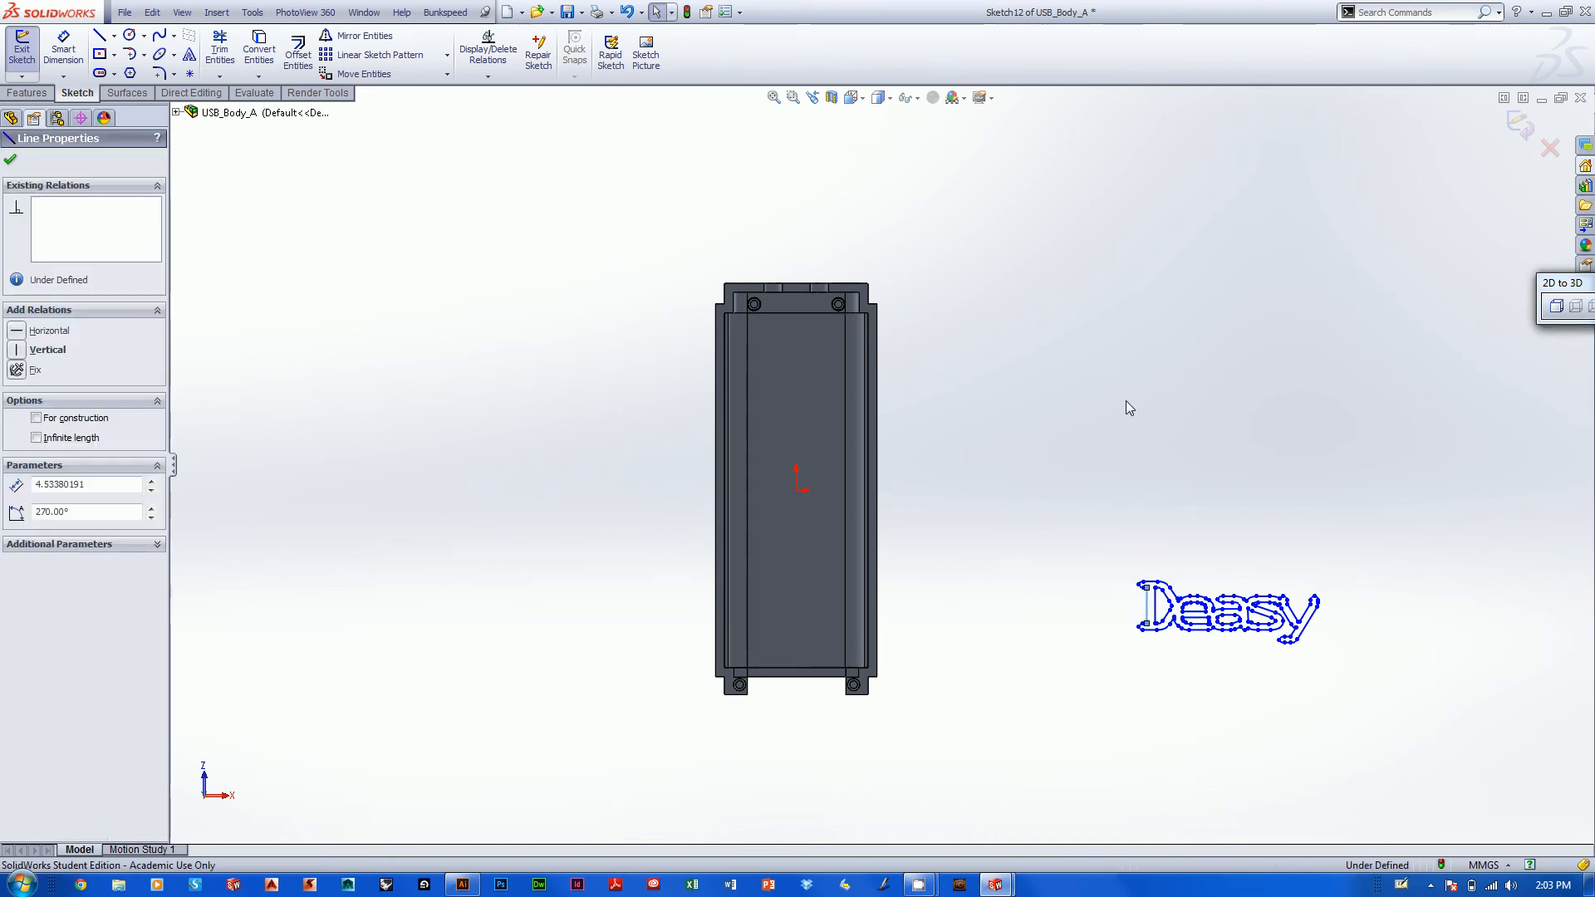
Select all entities of the imported logo sketch and make them into a block.
{"action": "left_click_drag", "start_coordinate": [1114, 517], "coordinate": [1381, 708]}
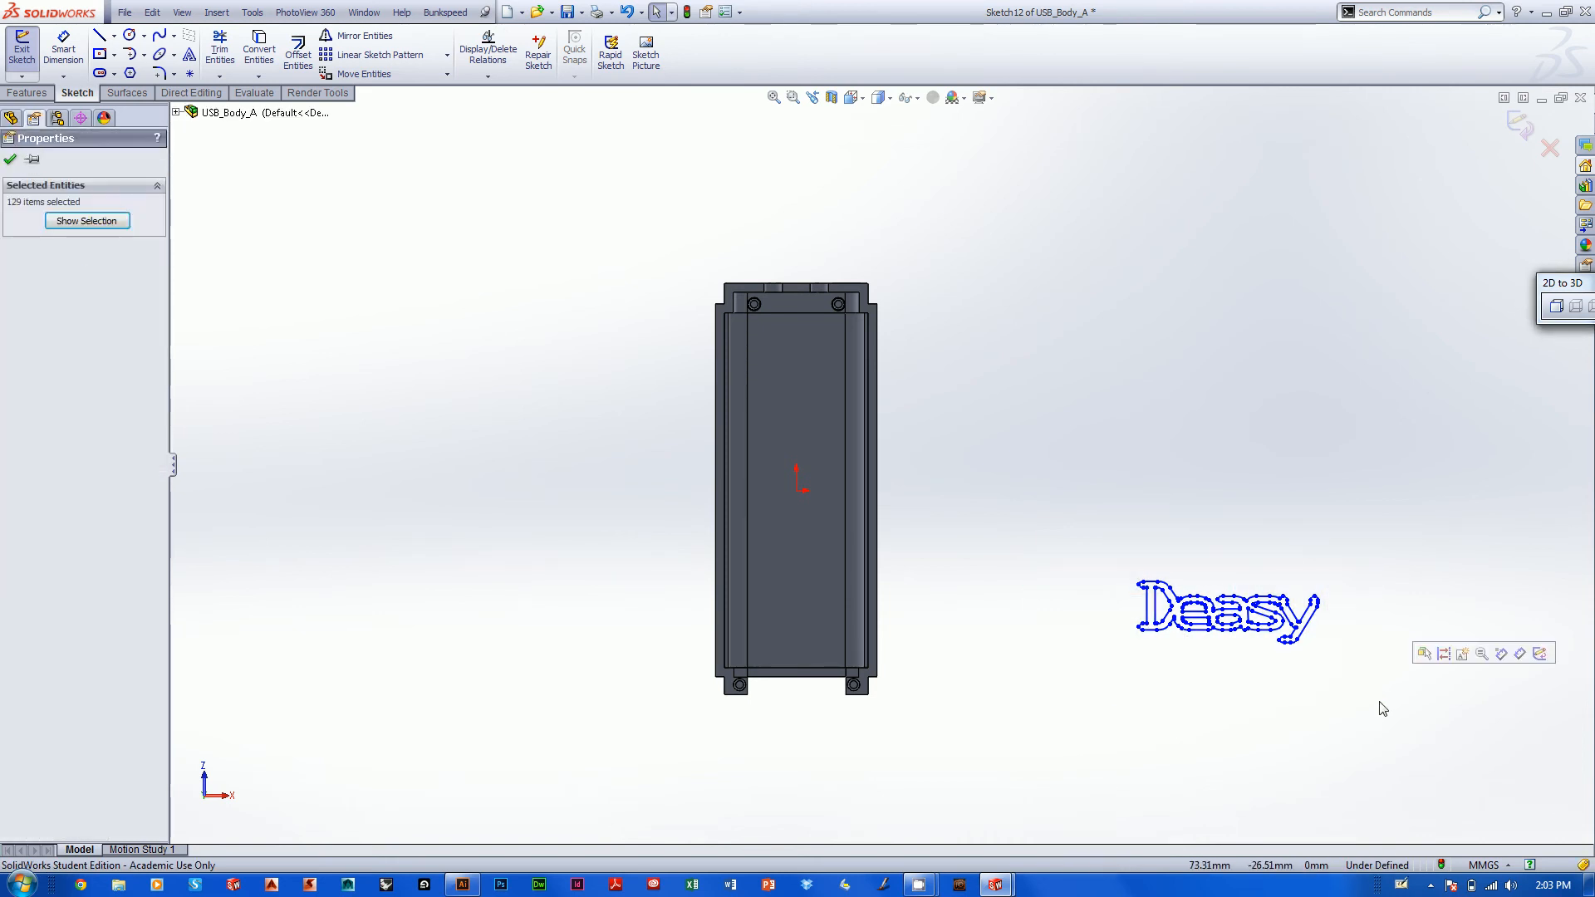
{"action": "left_click", "coordinate": [1338, 697]}
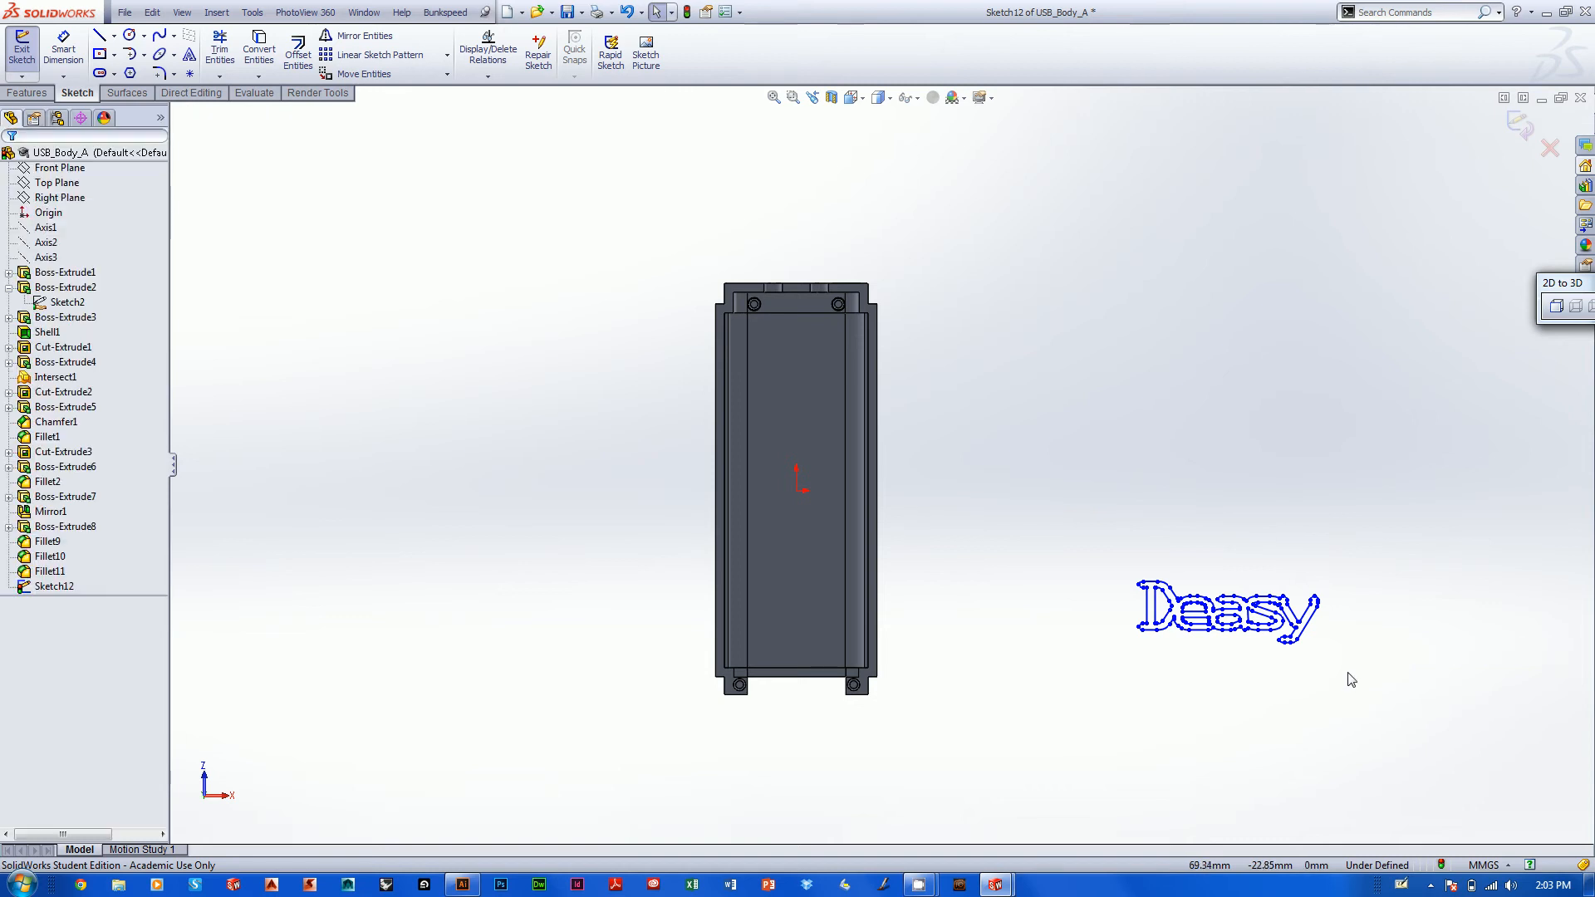
{"action": "mouse_move", "coordinate": [1369, 544]}
{"action": "left_mouse_down"}
{"action": "mouse_move", "coordinate": [1335, 588]}
{"action": "mouse_move", "coordinate": [1105, 717]}
{"action": "mouse_move", "coordinate": [1119, 711]}
{"action": "left_mouse_up"}
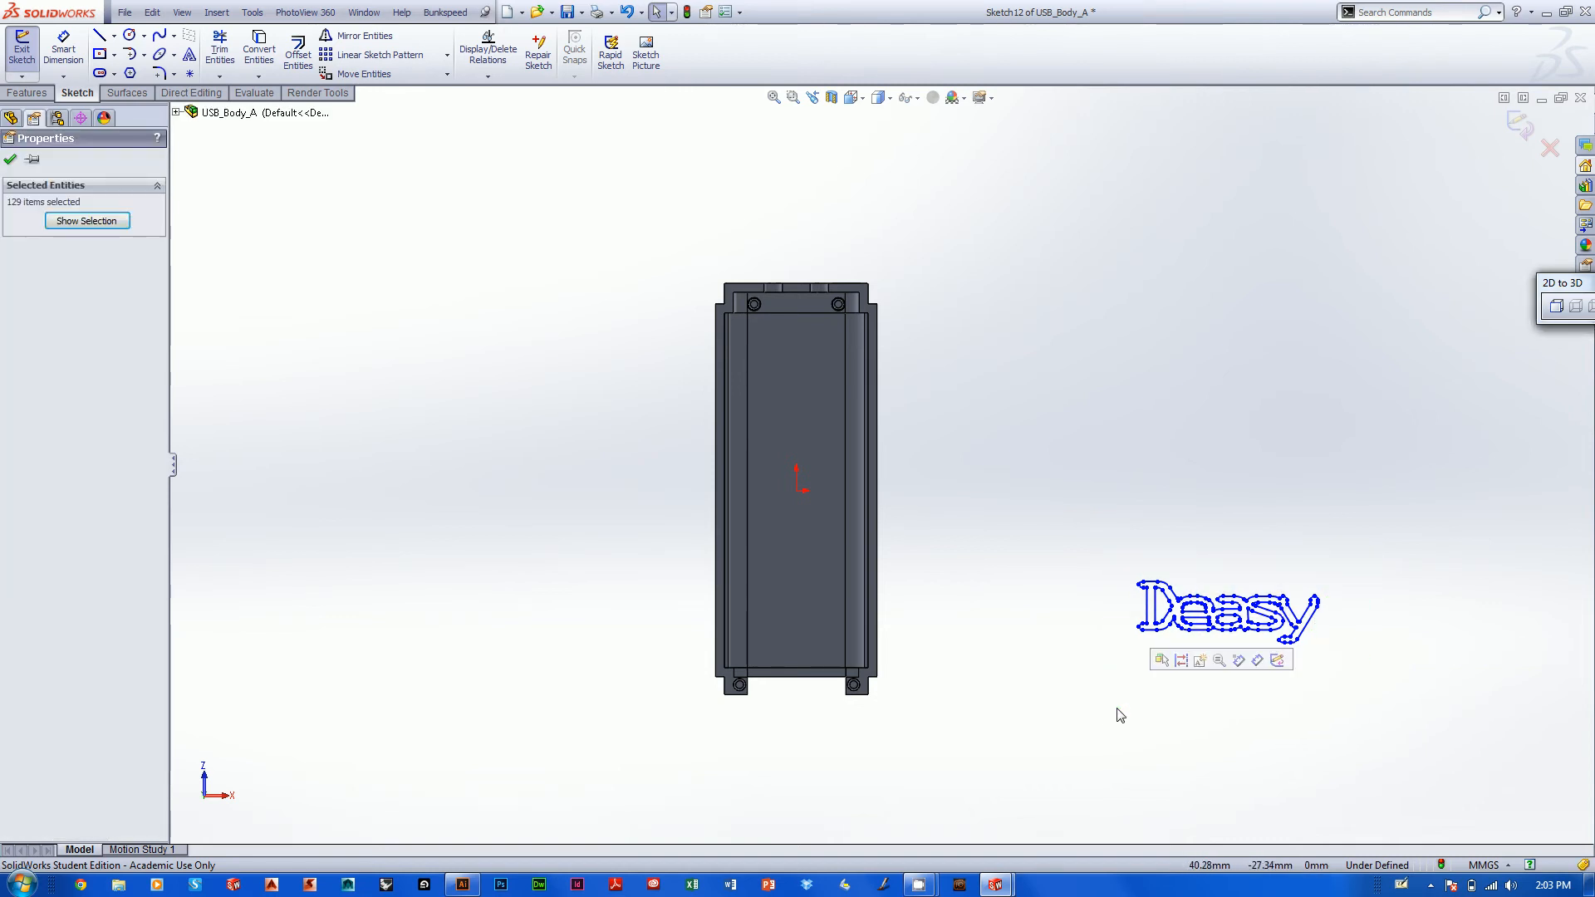
{"action": "left_click", "coordinate": [1202, 662]}
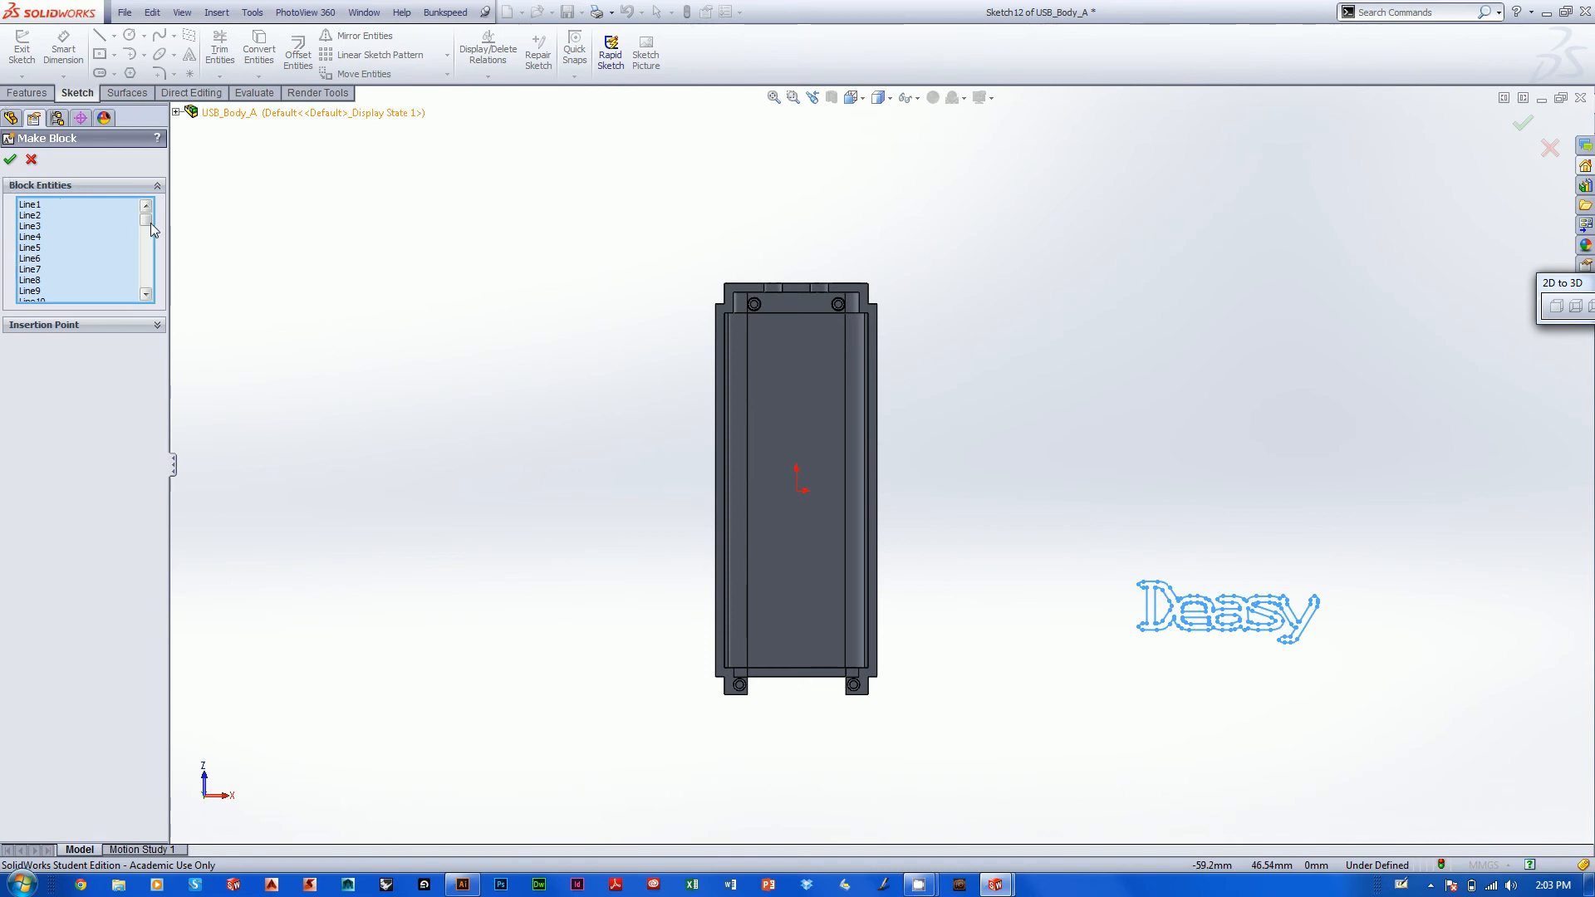
{"action": "mouse_move", "coordinate": [146, 221]}
{"action": "left_mouse_down"}
{"action": "mouse_move", "coordinate": [148, 299]}
{"action": "mouse_move", "coordinate": [166, 218]}
{"action": "left_mouse_up"}
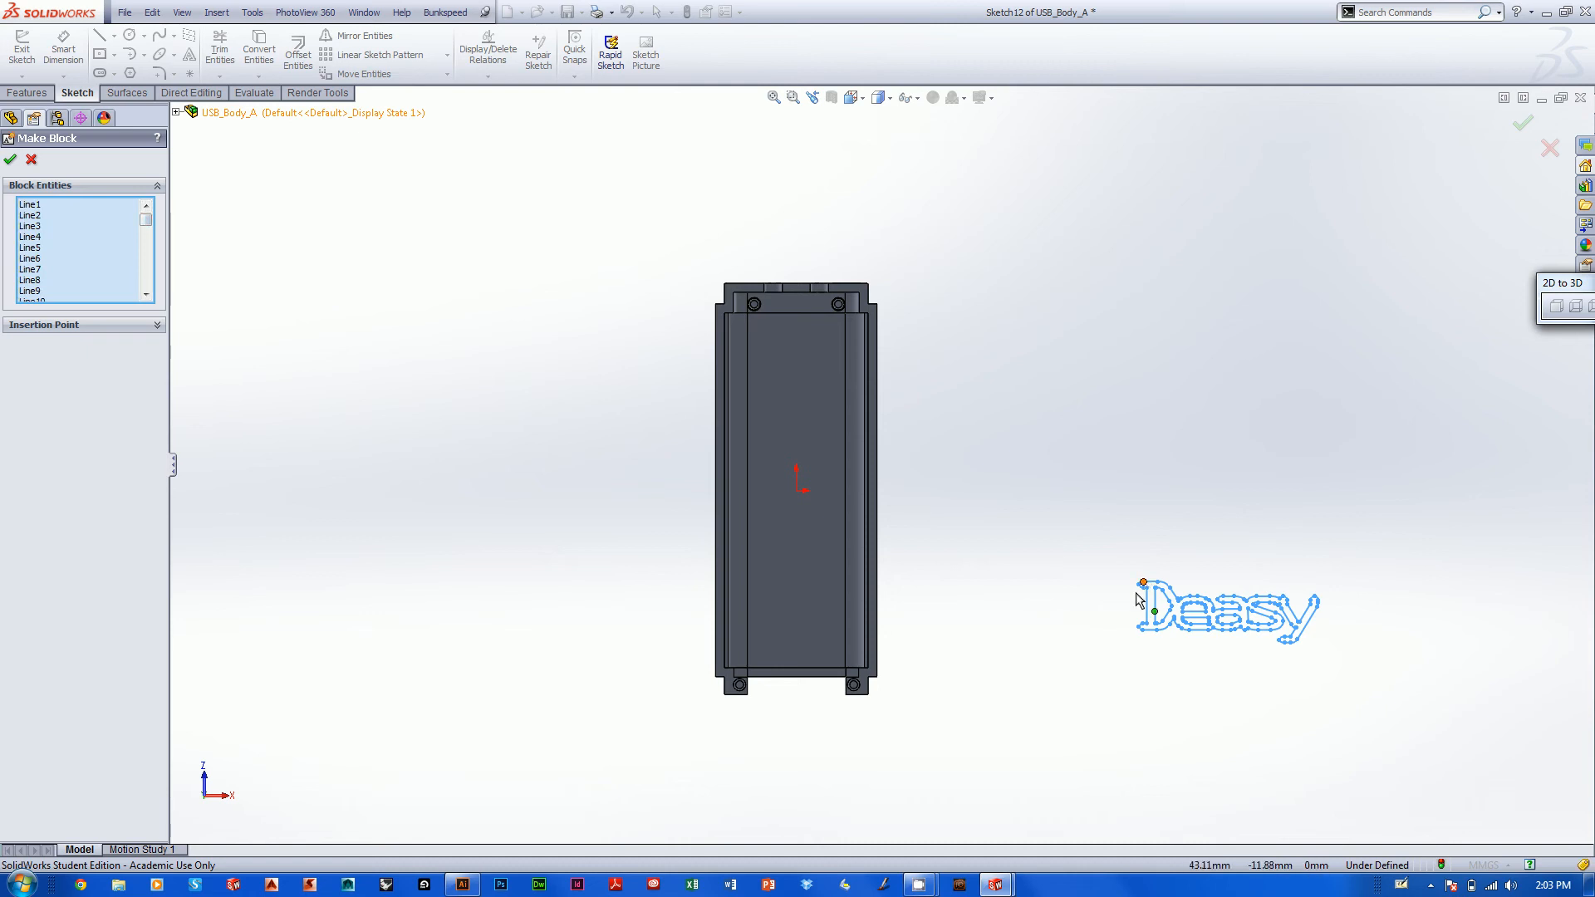
{"action": "left_click", "coordinate": [9, 159]}
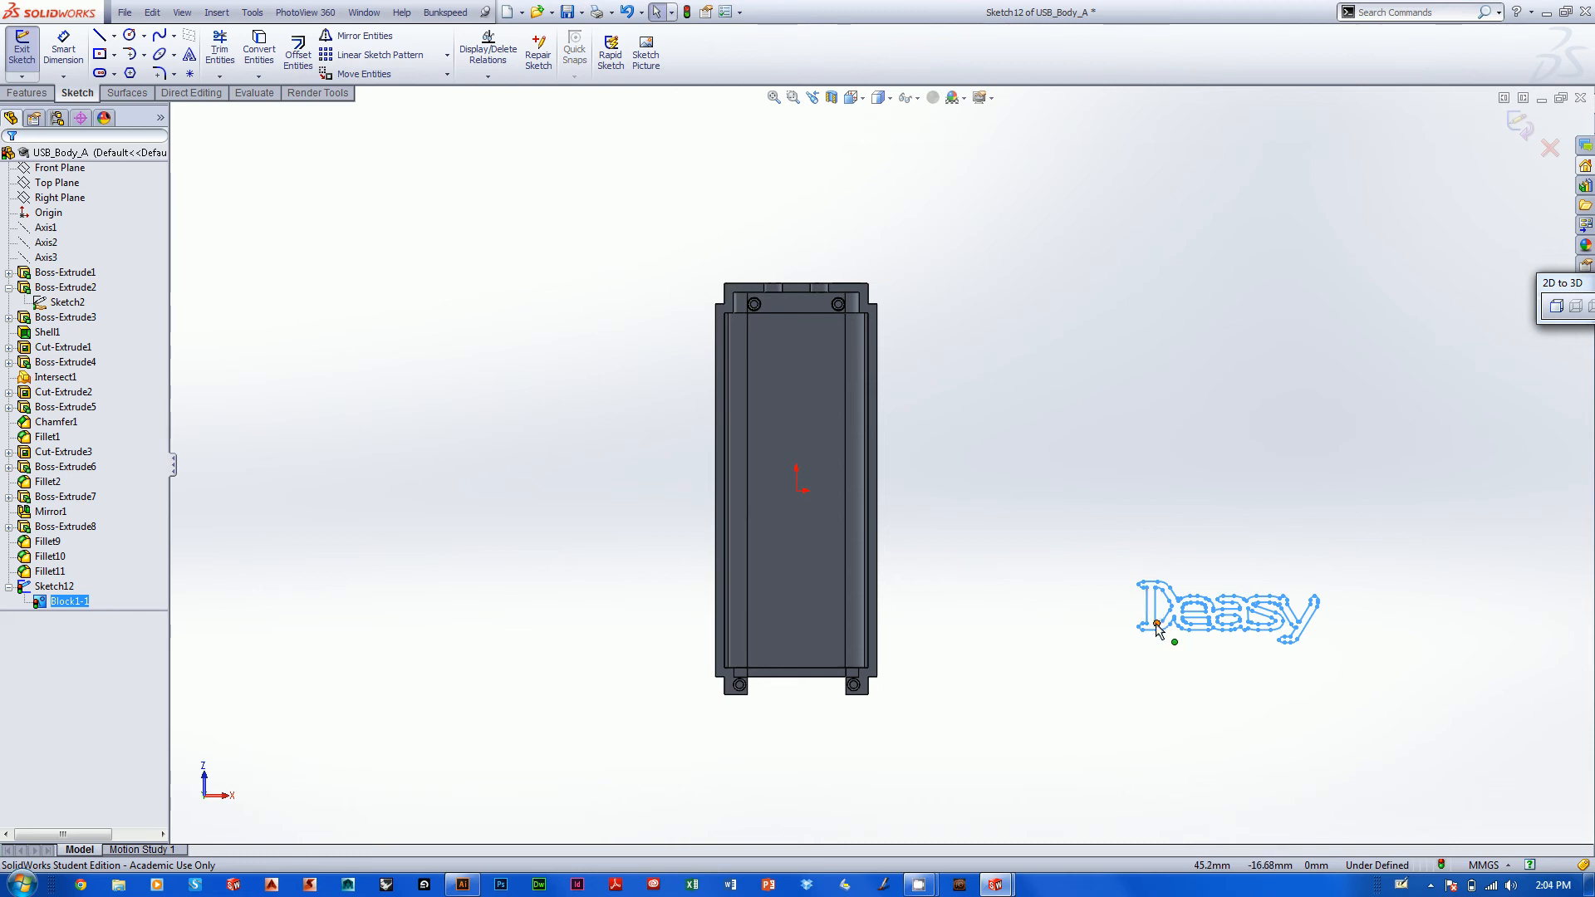
Turn the logo block upright by making the stem line of its D horizontal, and place it on the inner floor face near the origin.
{"action": "left_click_drag", "start_coordinate": [1157, 629], "coordinate": [944, 623]}
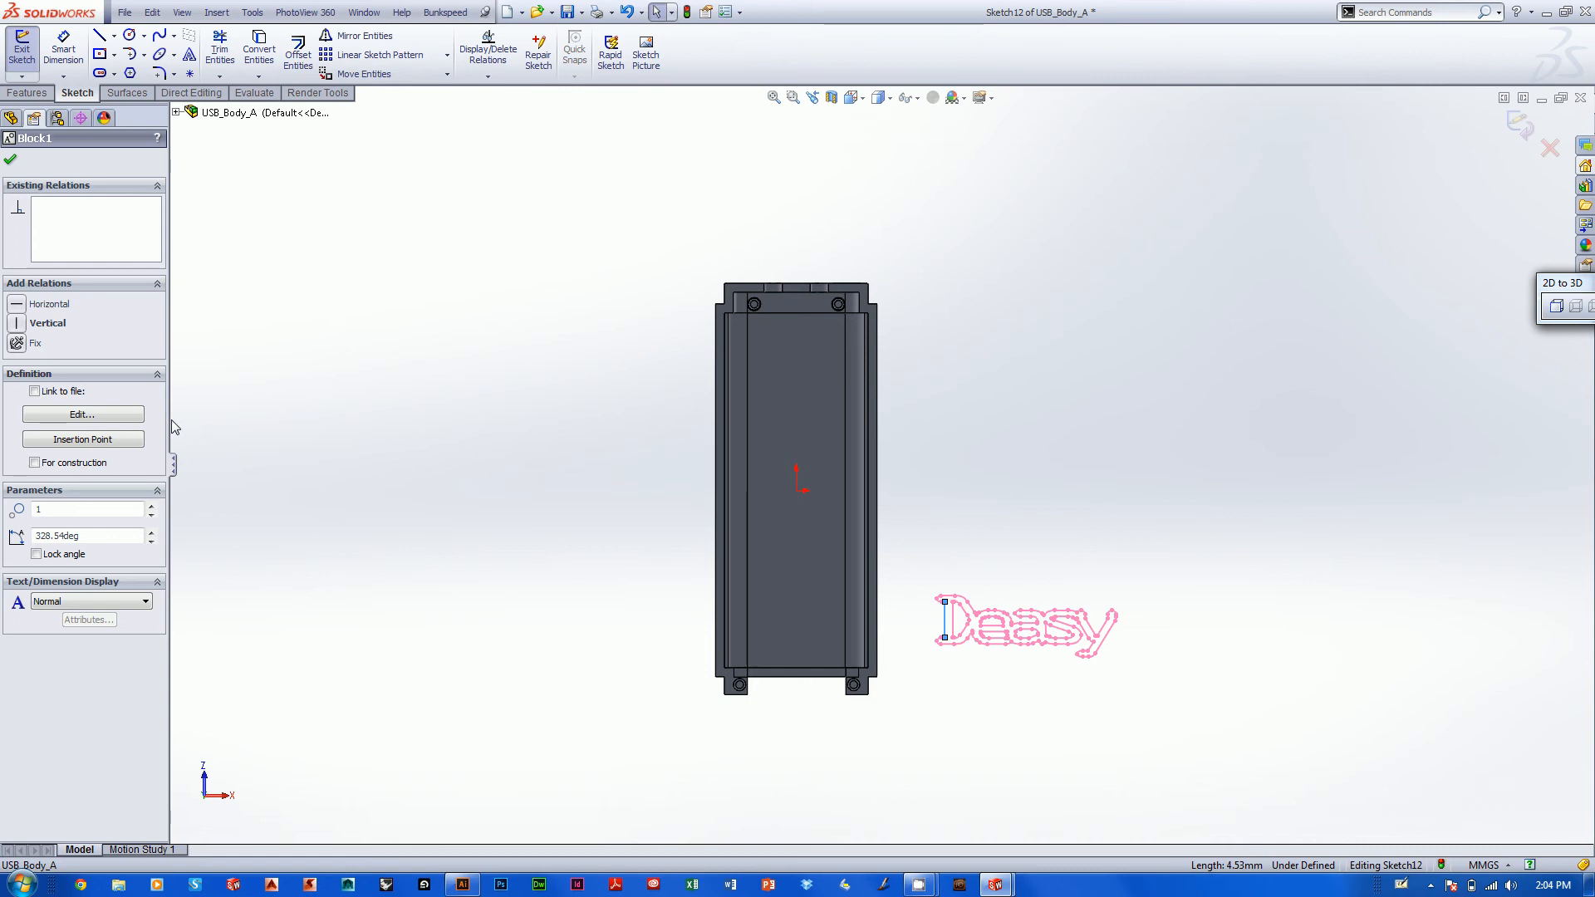
{"action": "right_click", "coordinate": [945, 624]}
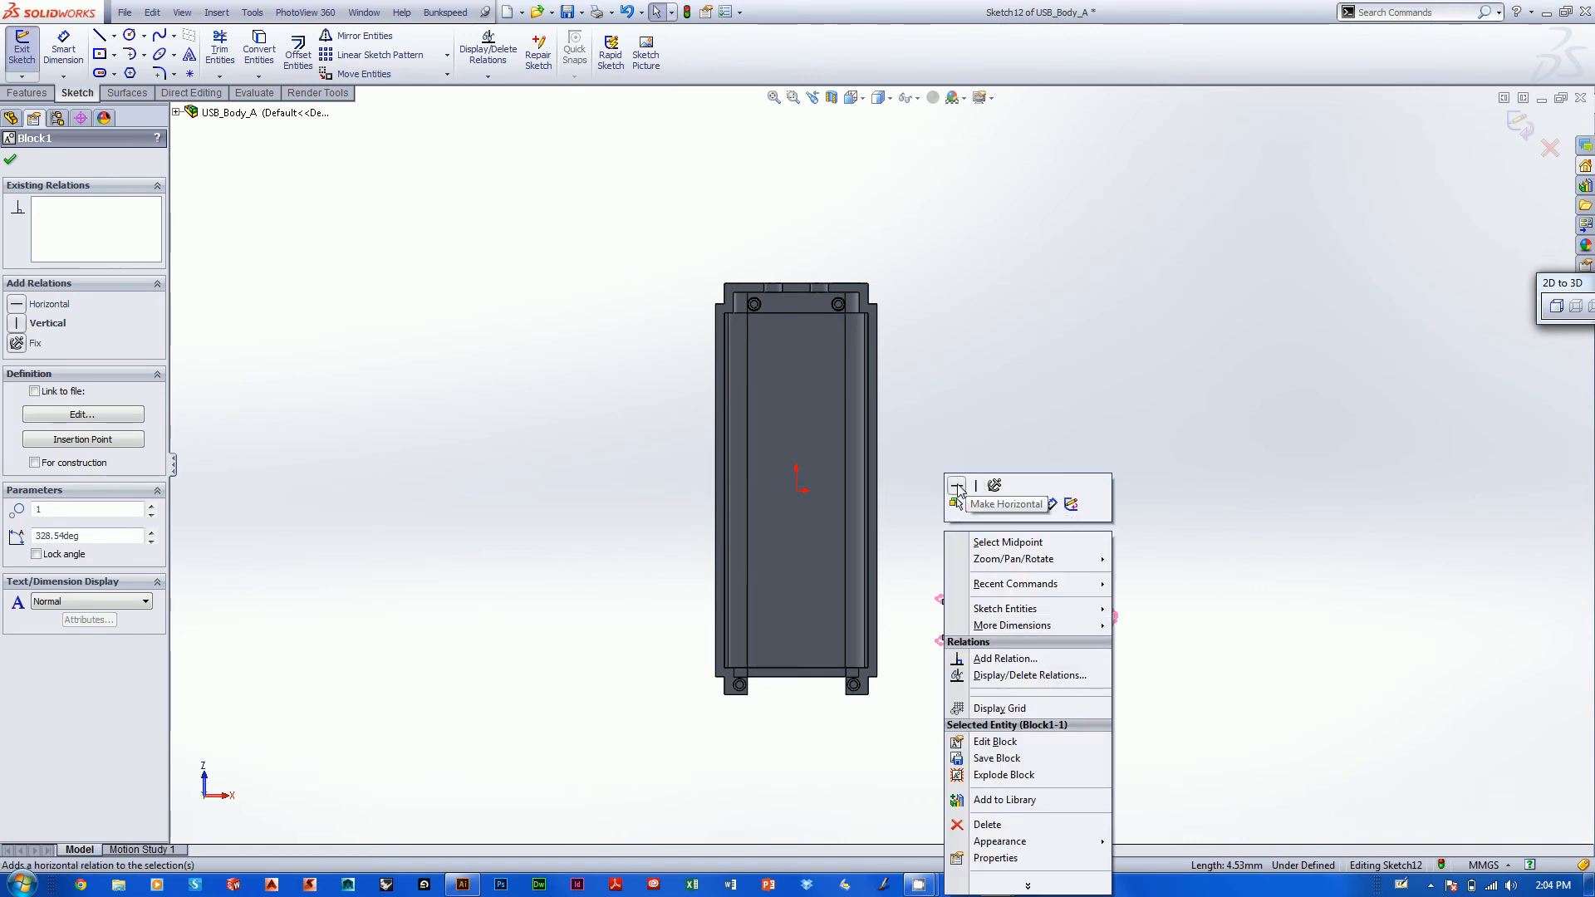
{"action": "left_click", "coordinate": [957, 487]}
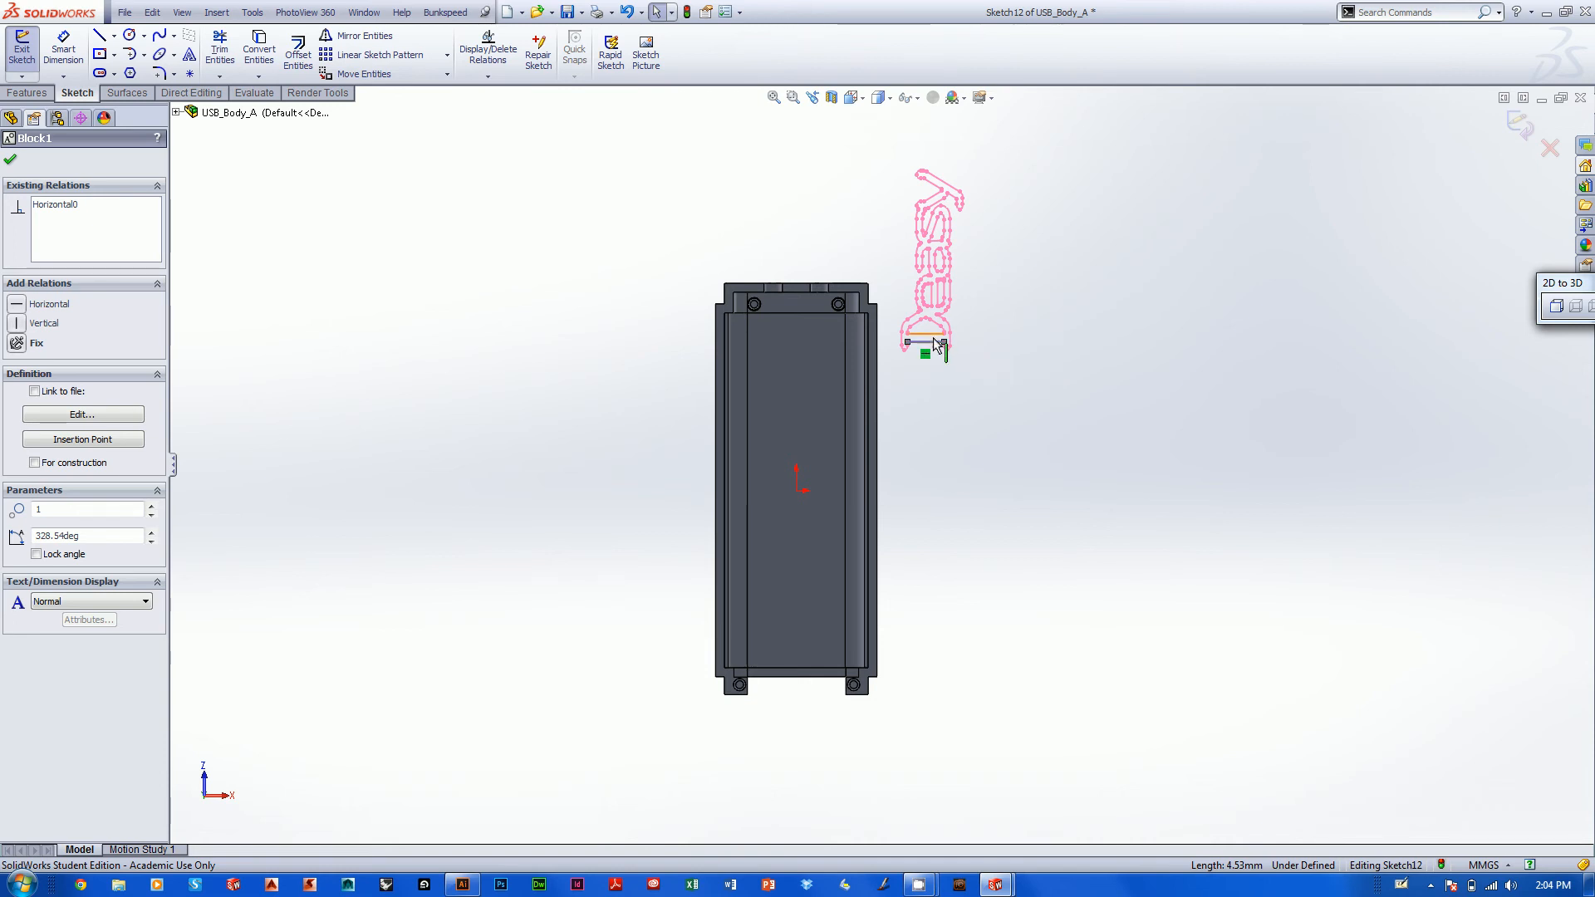
{"action": "mouse_move", "coordinate": [938, 341]}
{"action": "left_mouse_down"}
{"action": "mouse_move", "coordinate": [958, 385]}
{"action": "mouse_move", "coordinate": [818, 658]}
{"action": "mouse_move", "coordinate": [819, 499]}
{"action": "left_mouse_up"}
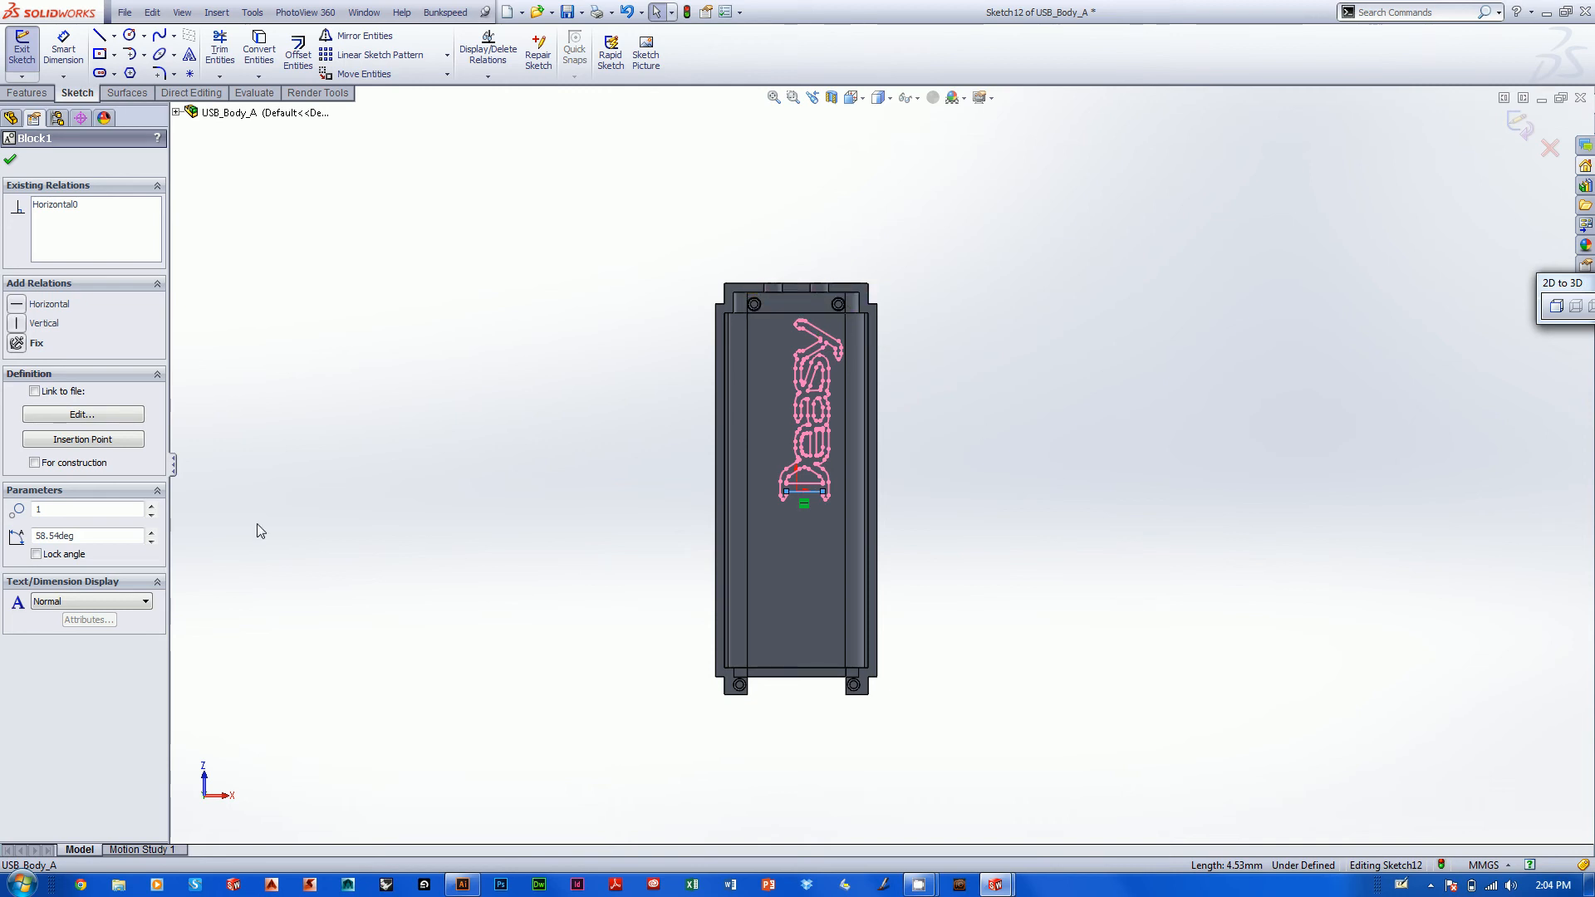
Set the logo block's scale to 0.75.
{"action": "left_click", "coordinate": [841, 353]}
{"action": "double_click", "coordinate": [100, 470]}
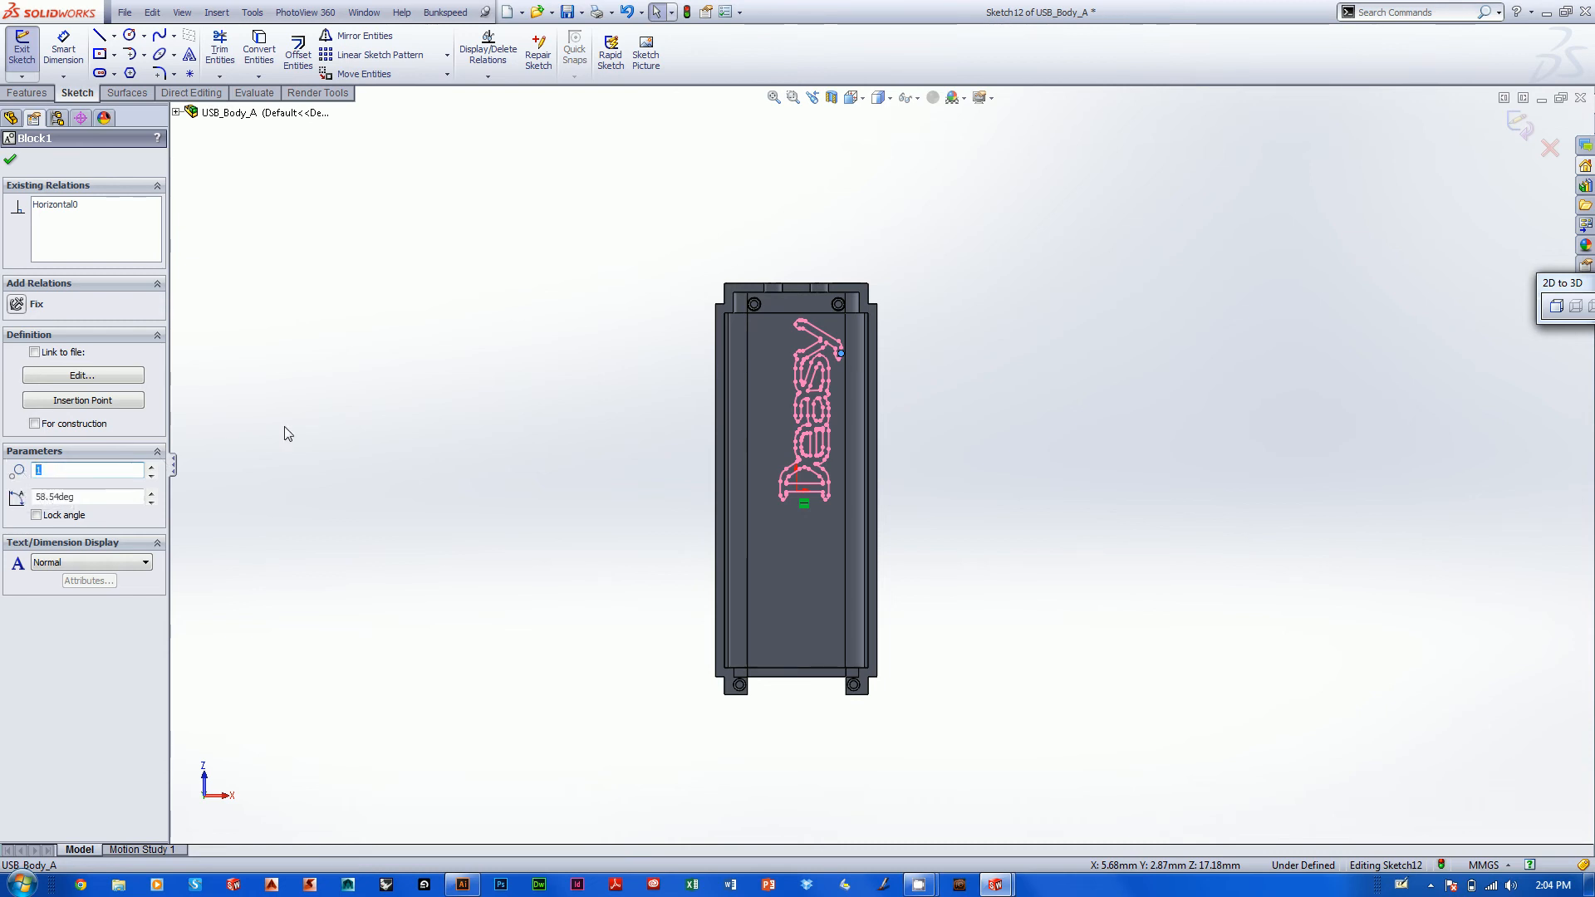
{"action": "type", "text": "0.5"}
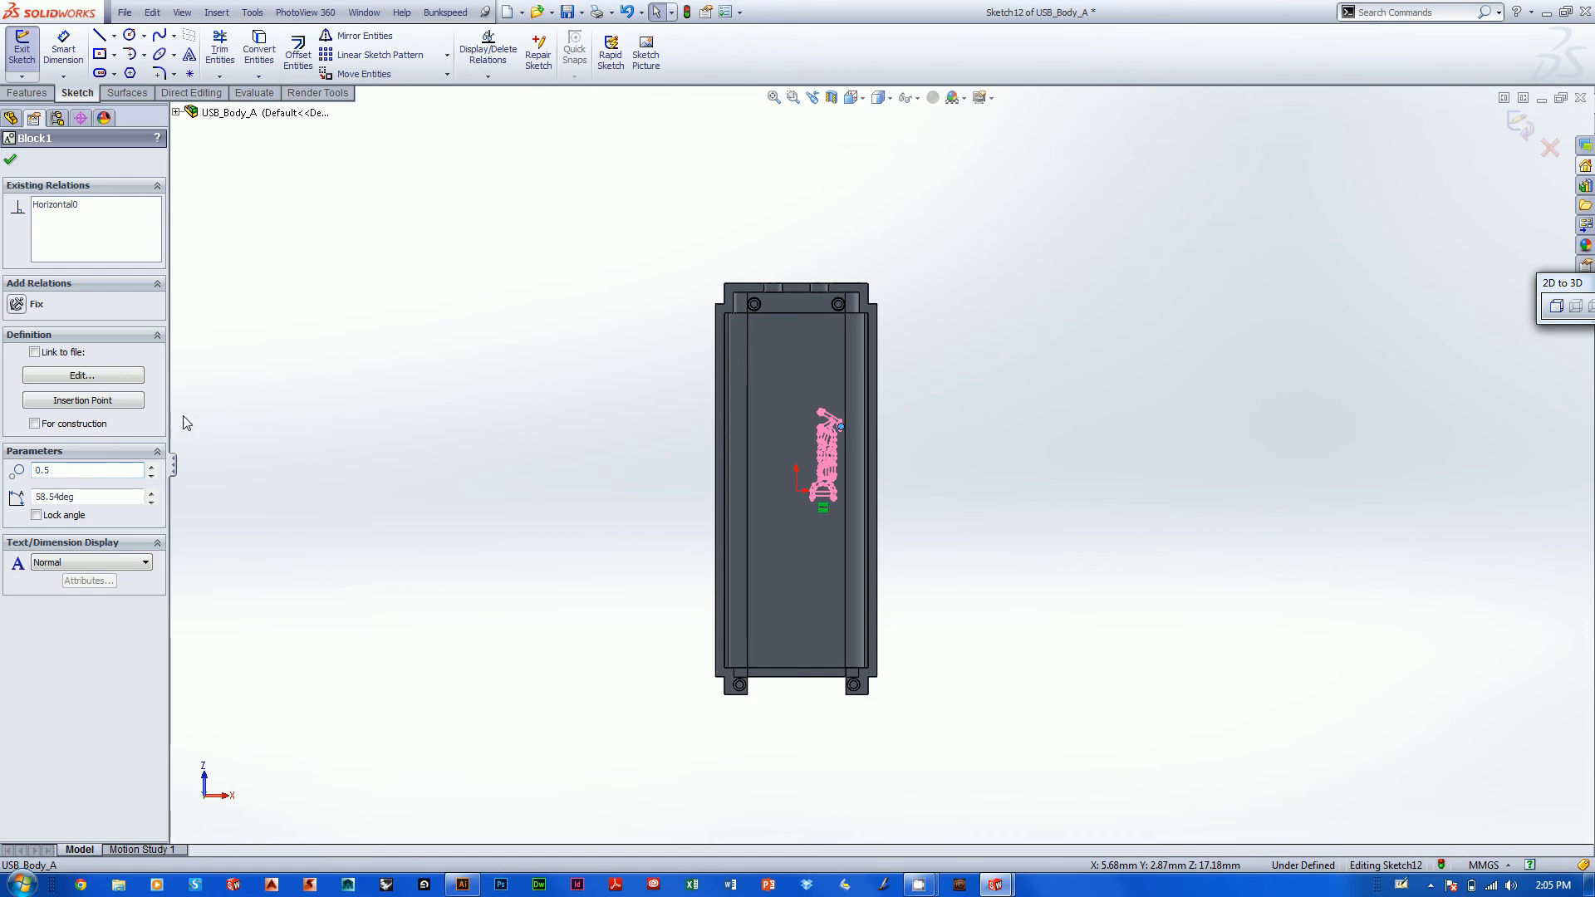
{"action": "key", "text": "BackSpace"}
{"action": "type", "text": "75"}
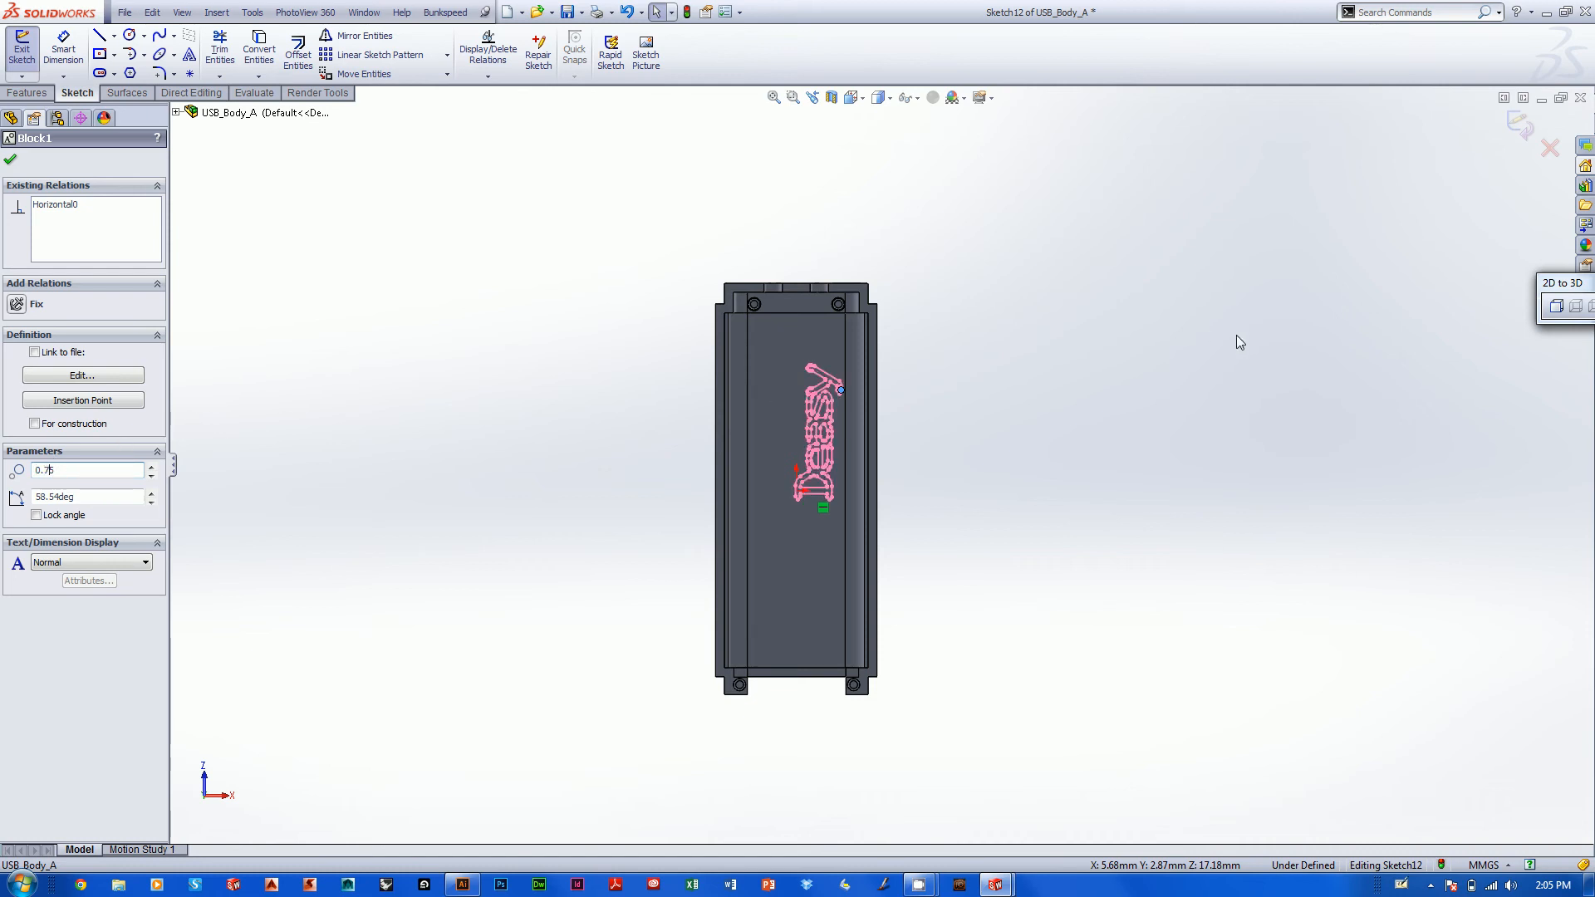
{"action": "left_click", "coordinate": [1010, 379]}
Move the scaled logo block up along the inner floor face, close to the upper edge below the two screw bosses.
{"action": "middle_click_drag", "start_coordinate": [968, 444], "coordinate": [1090, 467], "text": "shift"}
{"action": "middle_click_drag", "start_coordinate": [1090, 475], "coordinate": [1154, 466], "text": "ctrl"}
{"action": "left_click_drag", "start_coordinate": [822, 381], "coordinate": [814, 270]}
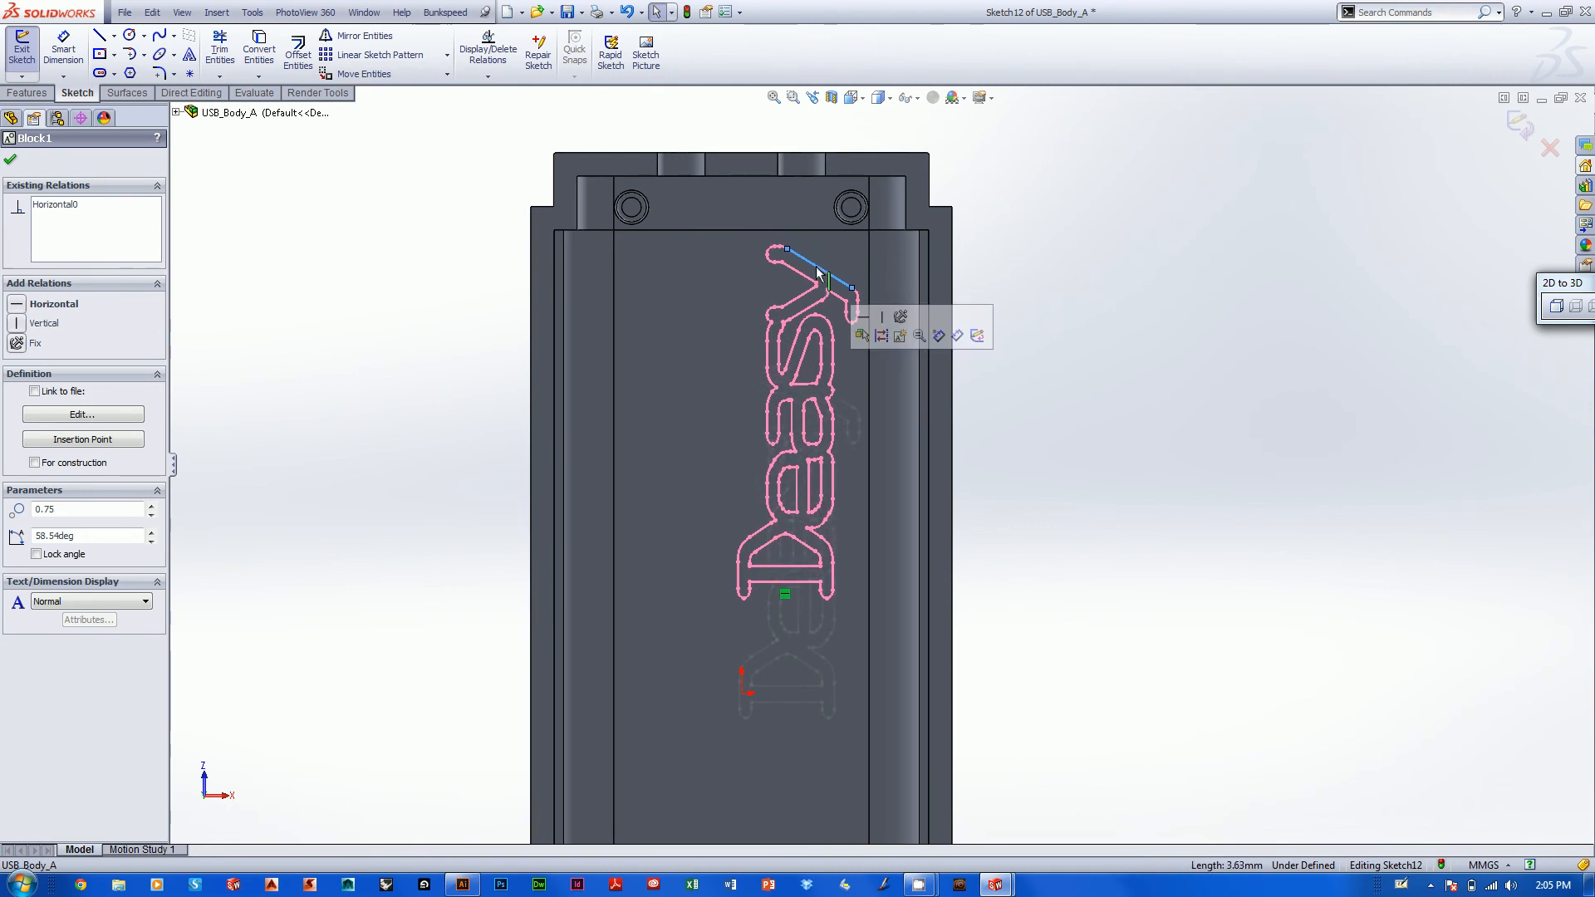
{"action": "left_click", "coordinate": [1180, 449]}
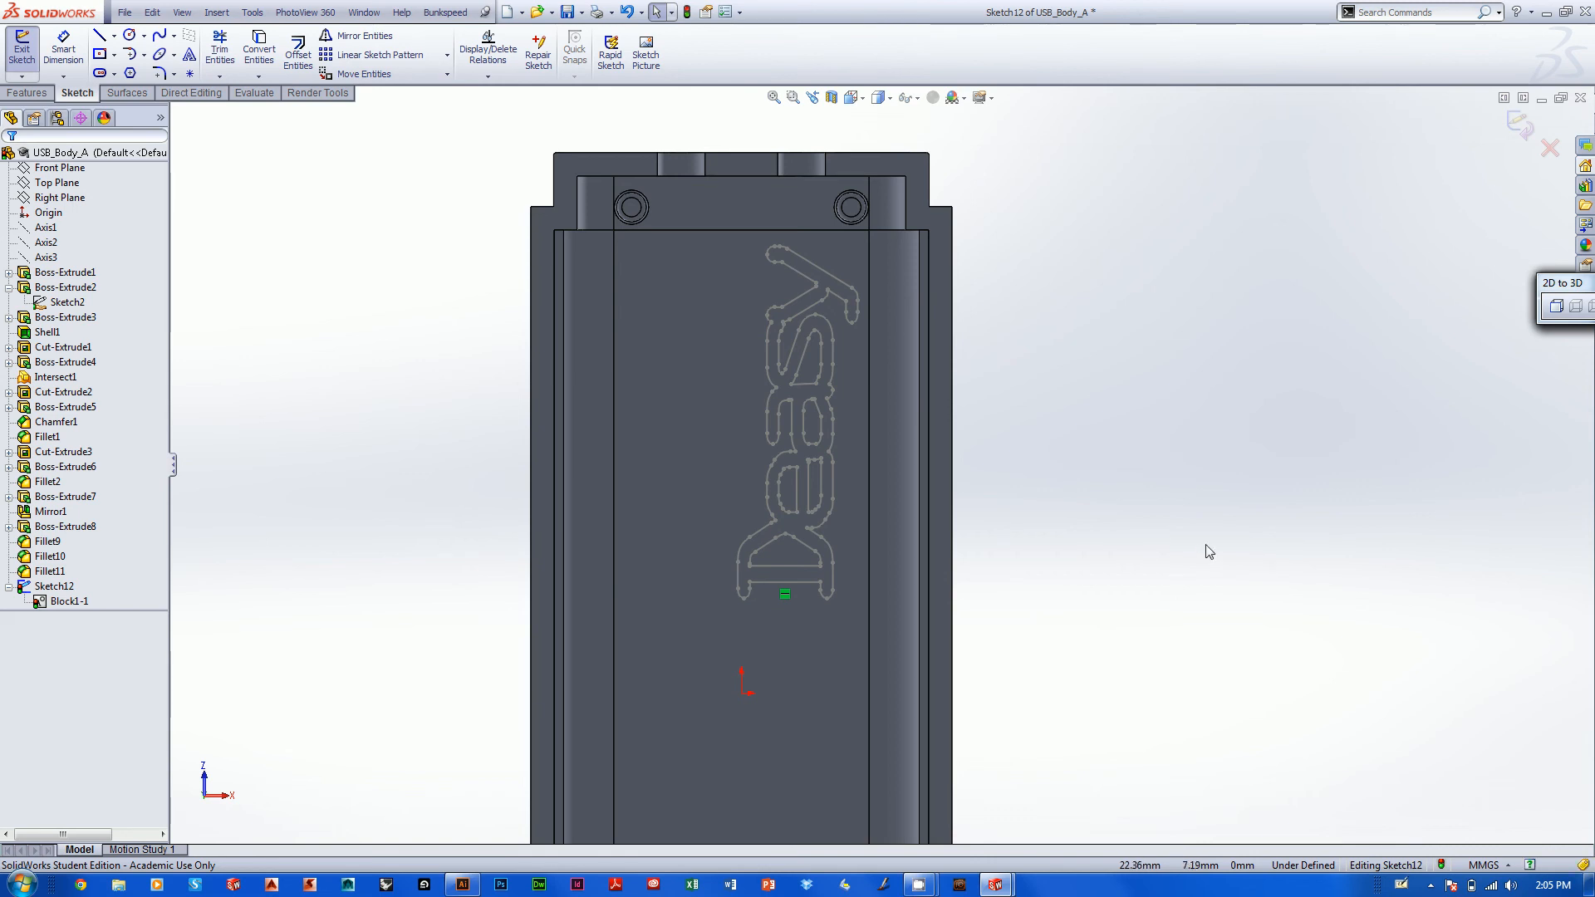
{"action": "scroll", "coordinate": [1142, 587], "scroll_direction": "up", "scroll_amount": 4}
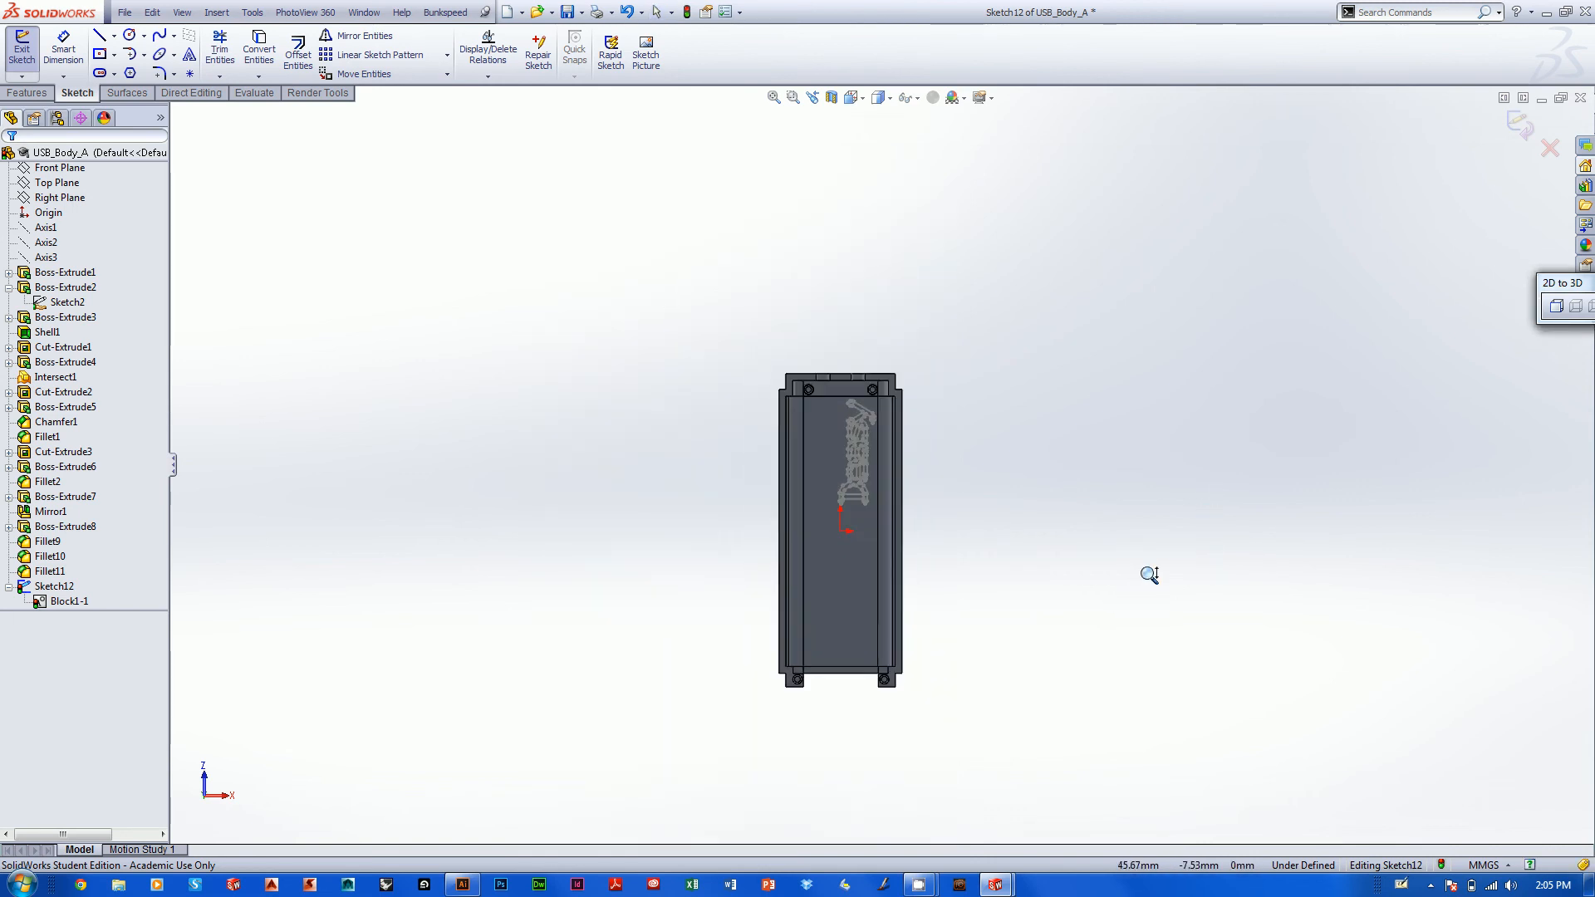
{"action": "left_click_drag", "start_coordinate": [1149, 573], "coordinate": [1218, 477]}
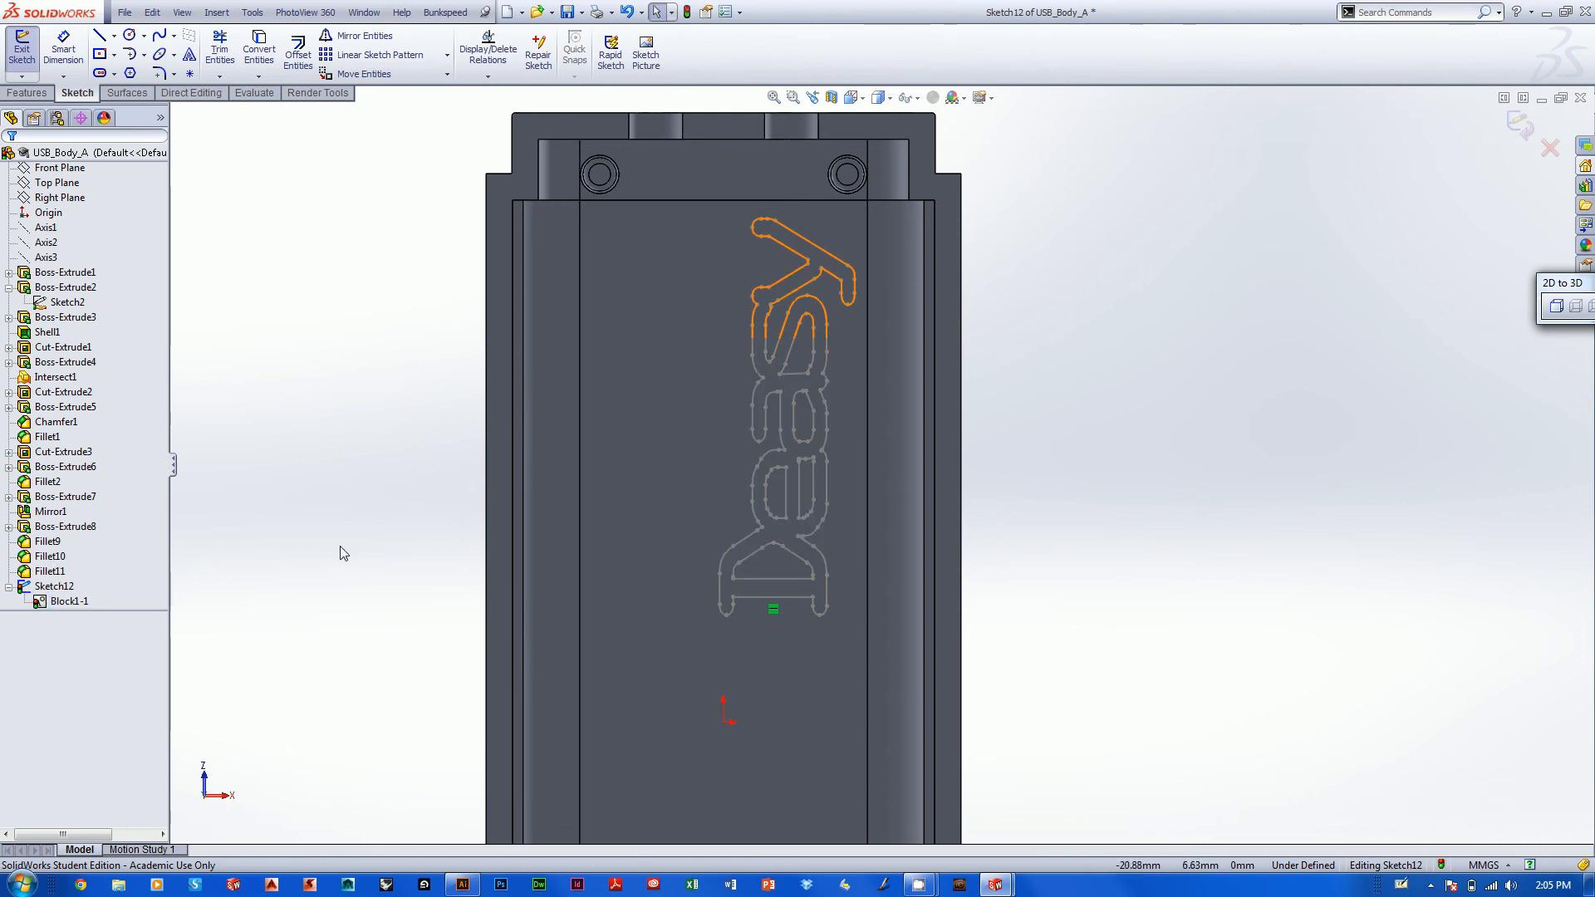
Explode the logo block into individual sketch entities.
{"action": "left_click", "coordinate": [74, 602]}
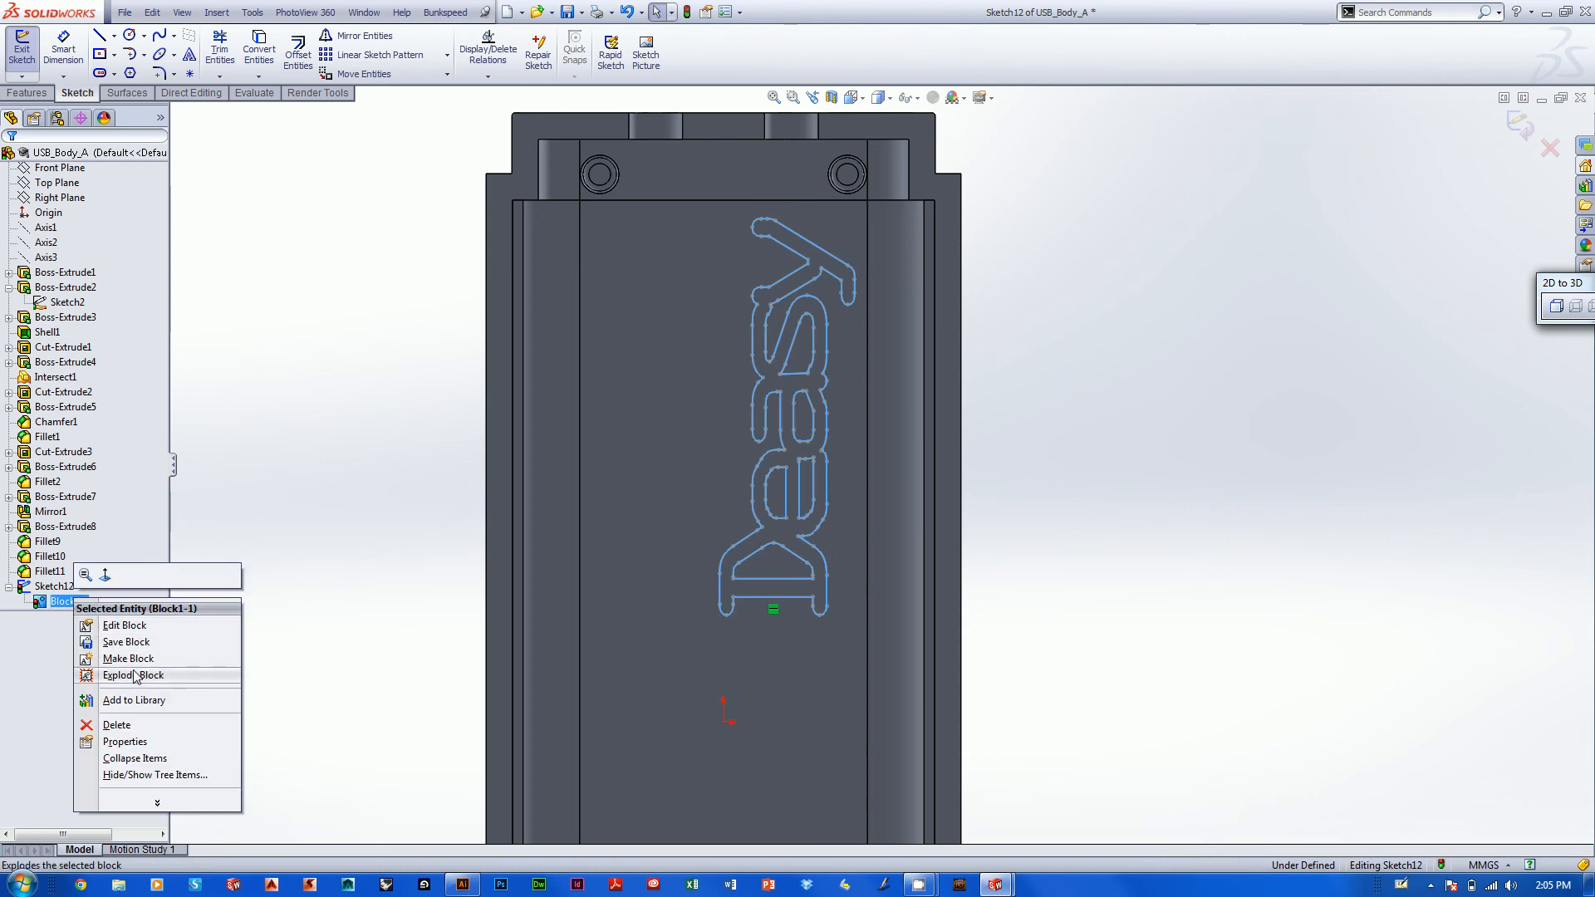
{"action": "left_click", "coordinate": [133, 675]}
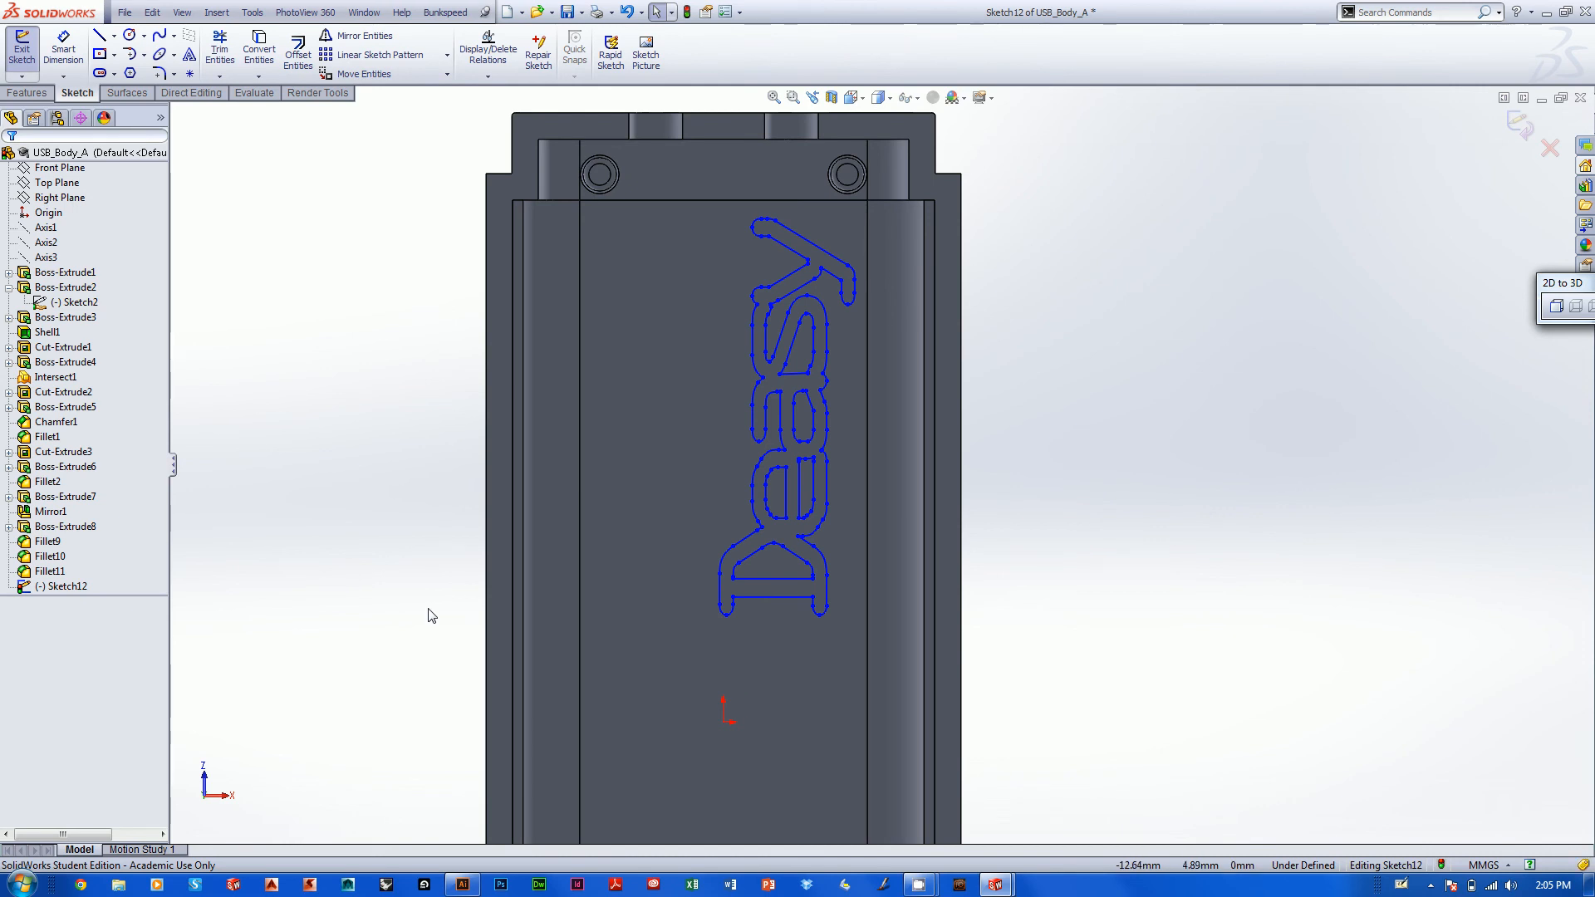
{"action": "left_click", "coordinate": [68, 586]}
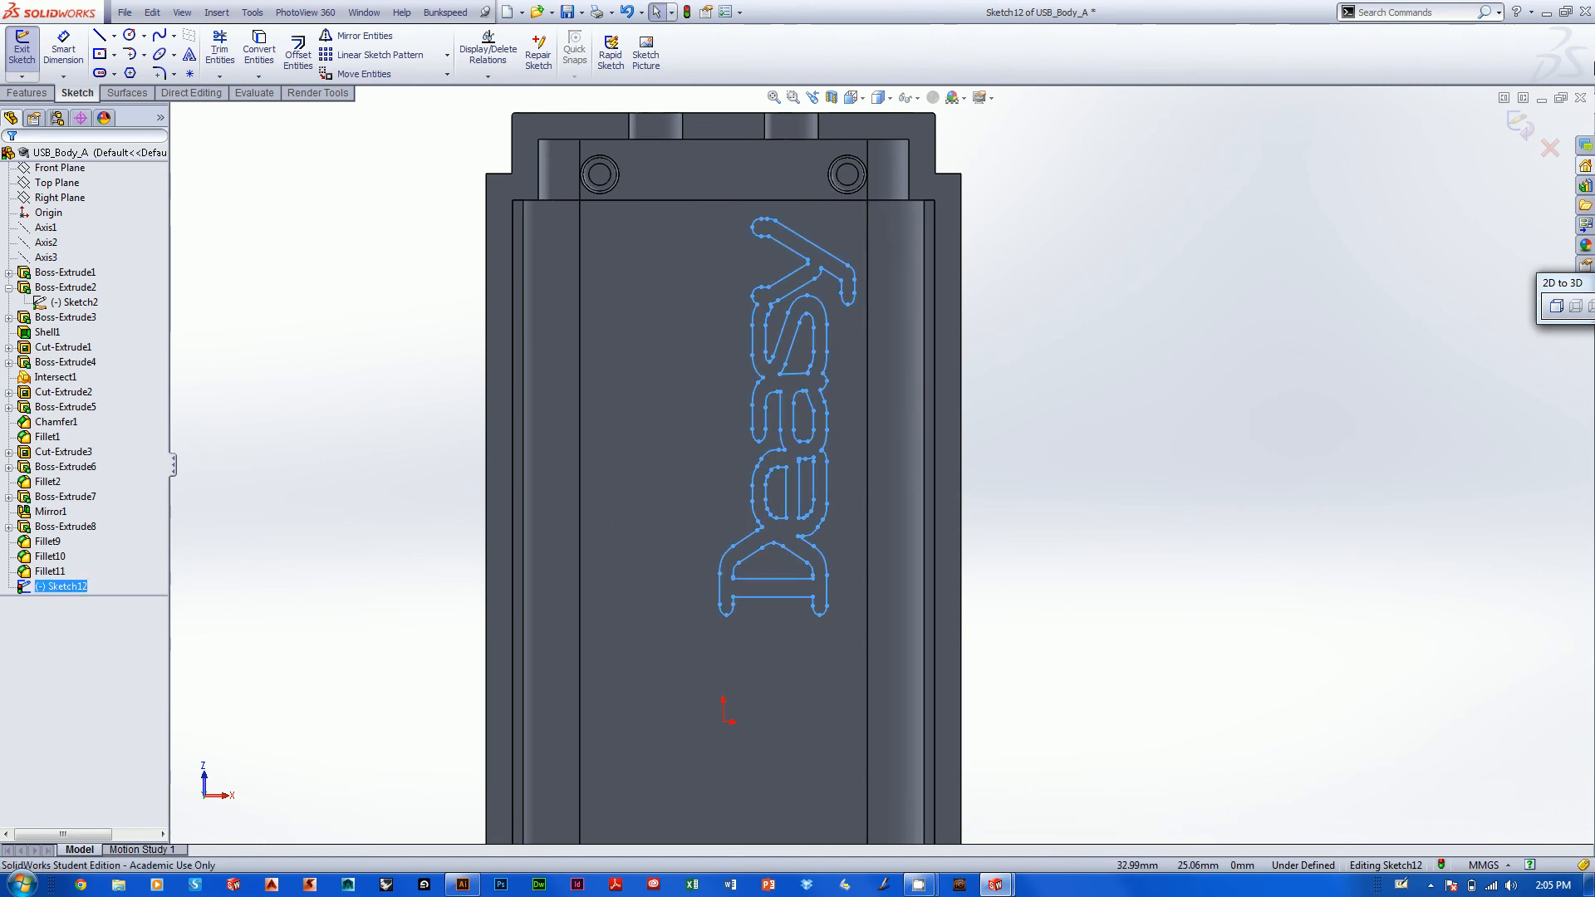
Cut the logo outline 0.25 mm deep into the body's inner floor with a blind Extruded Cut.
{"action": "left_click", "coordinate": [38, 93]}
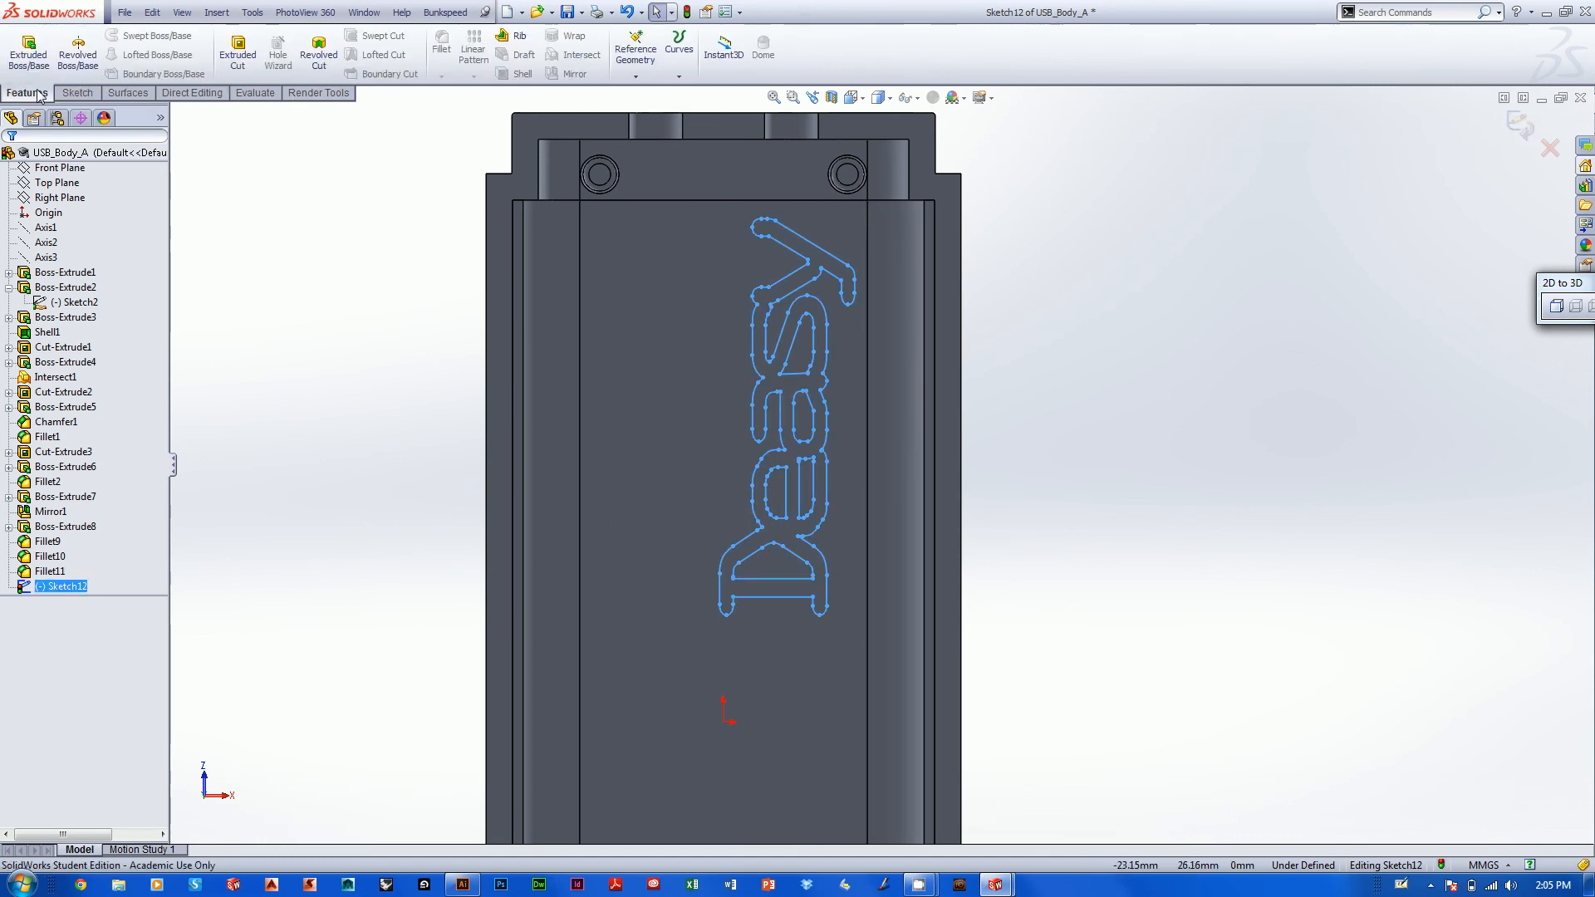
{"action": "left_click", "coordinate": [239, 59]}
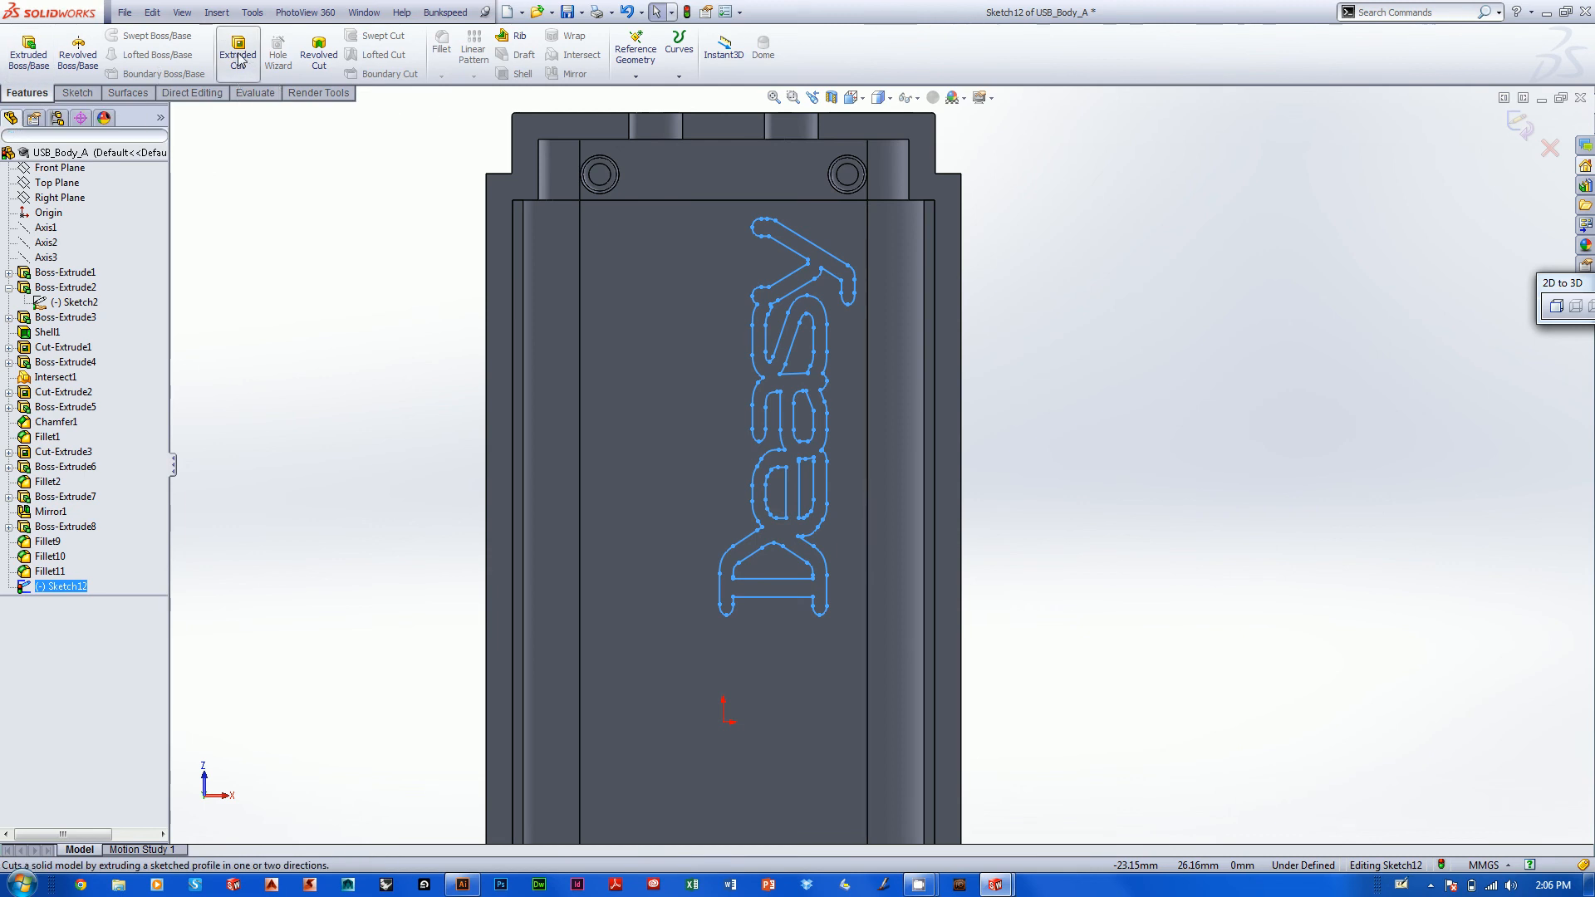
{"action": "middle_click_drag", "start_coordinate": [1182, 480], "coordinate": [923, 715]}
{"action": "middle_click_drag", "start_coordinate": [923, 714], "coordinate": [1058, 510], "text": "shift"}
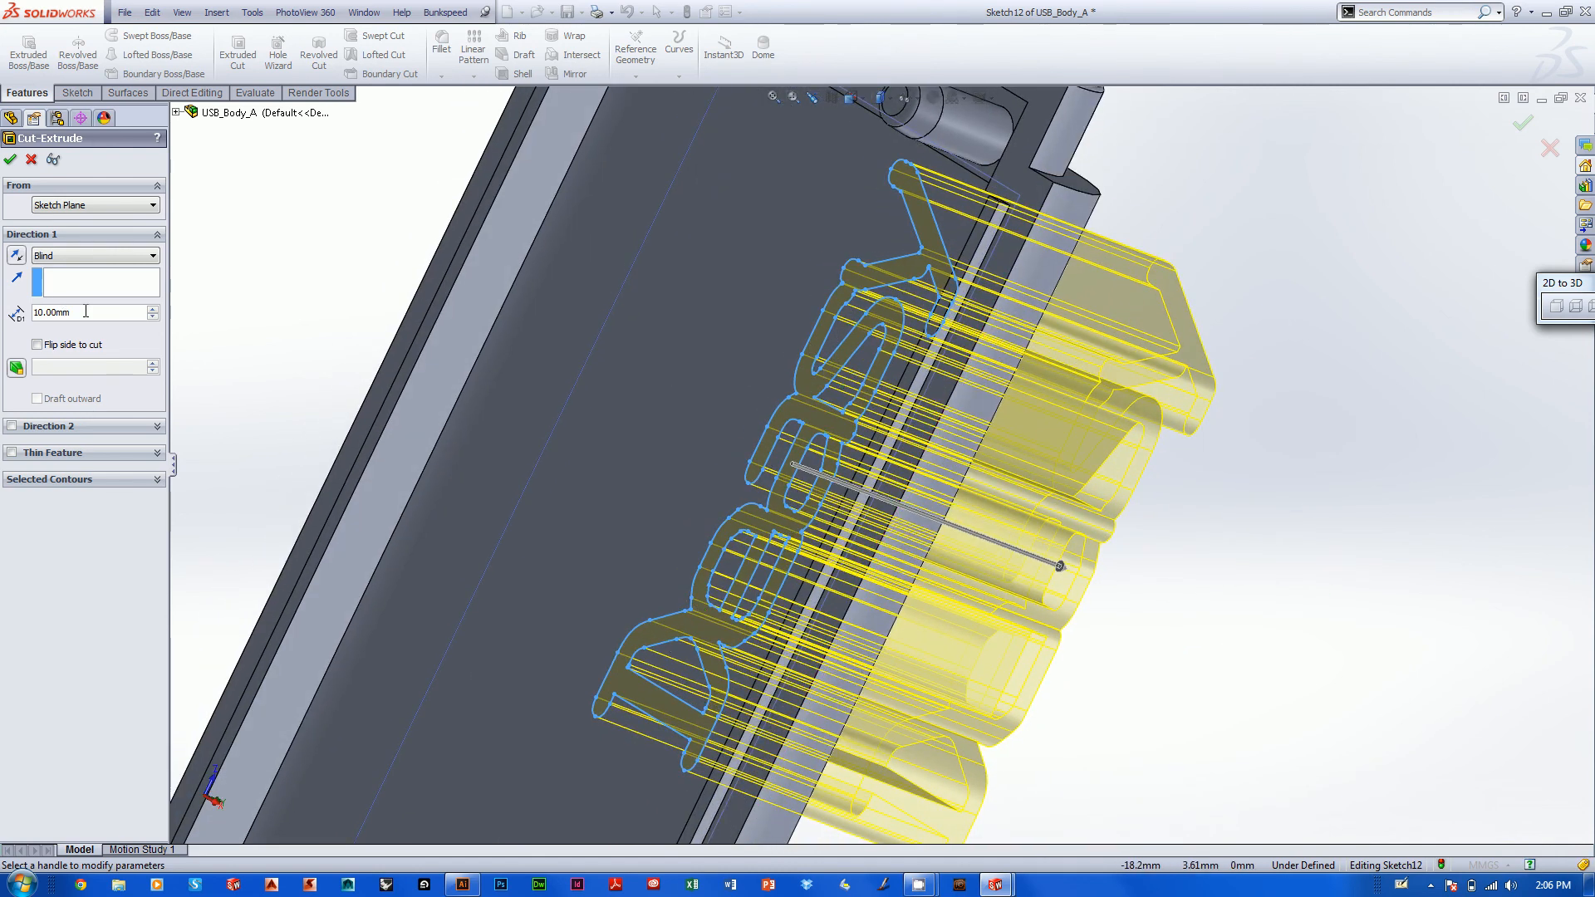
{"action": "left_click_drag", "start_coordinate": [88, 314], "coordinate": [25, 315]}
{"action": "type", "text": ".25"}
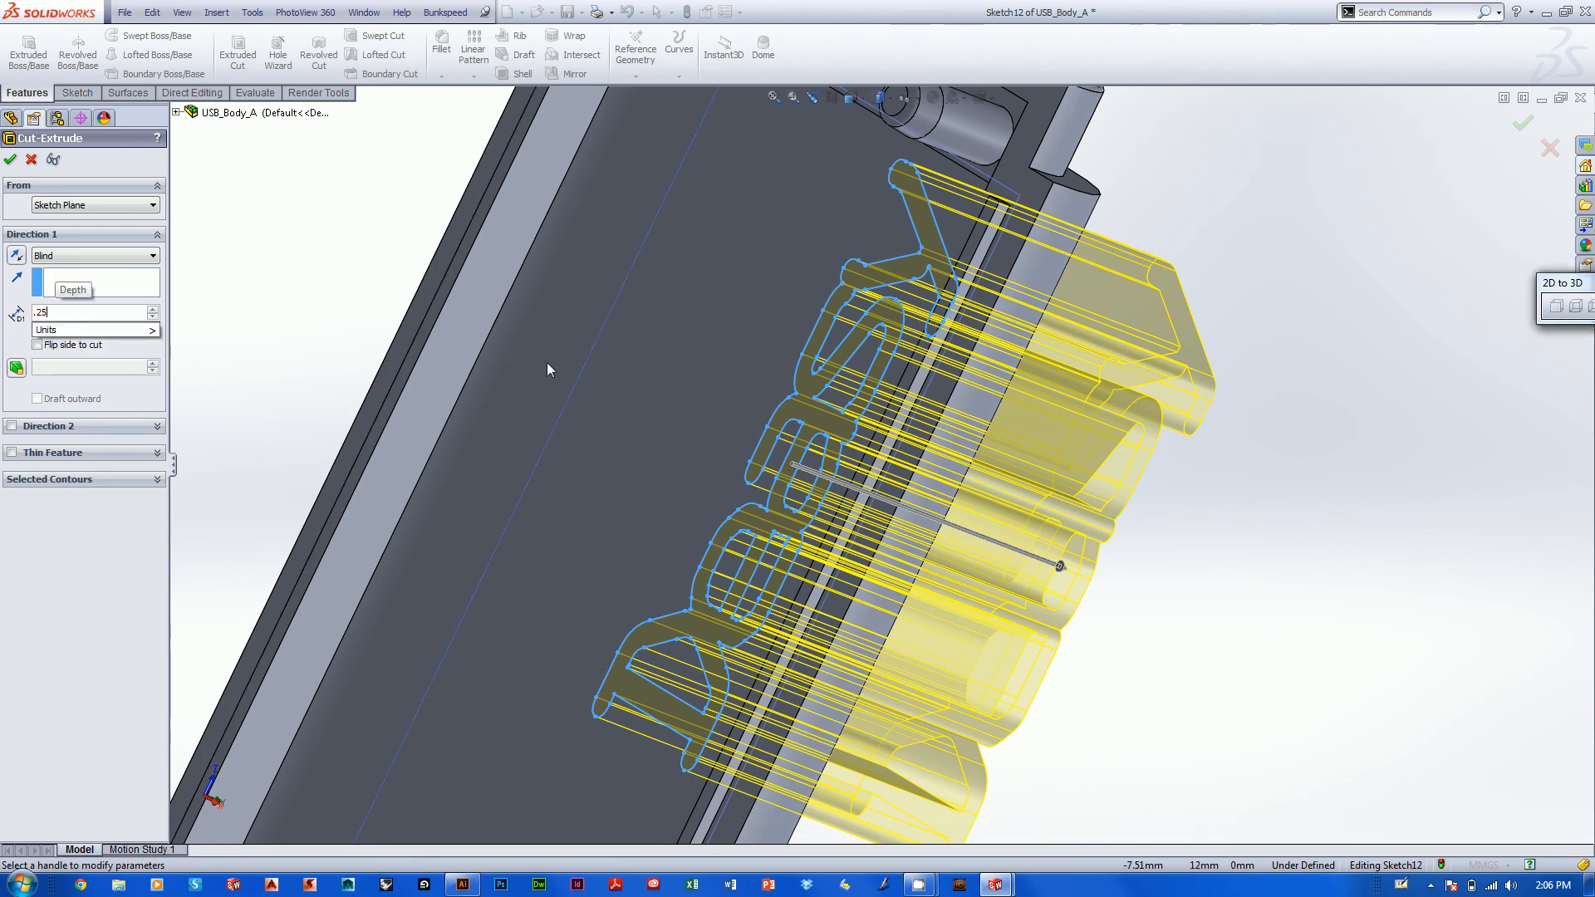
{"action": "key", "text": "Return"}
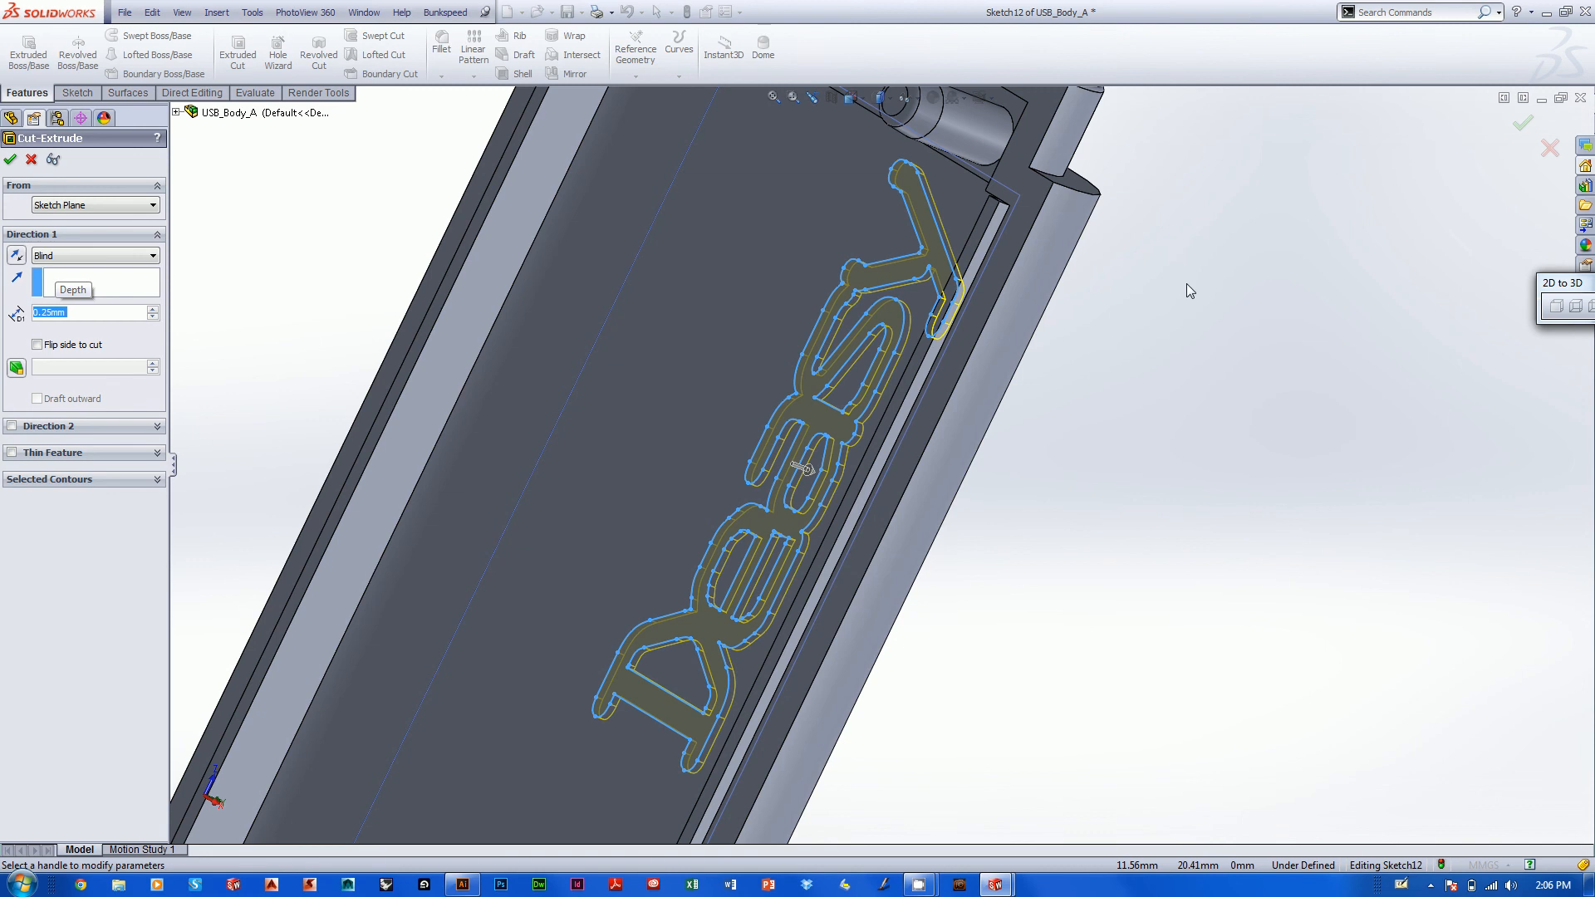
{"action": "left_click", "coordinate": [1518, 127]}
Examine the engraved logo up close and its placement within the whole body.
{"action": "middle_click_drag", "start_coordinate": [1049, 509], "coordinate": [1211, 527]}
{"action": "scroll", "coordinate": [1018, 513], "scroll_direction": "down", "scroll_amount": 1}
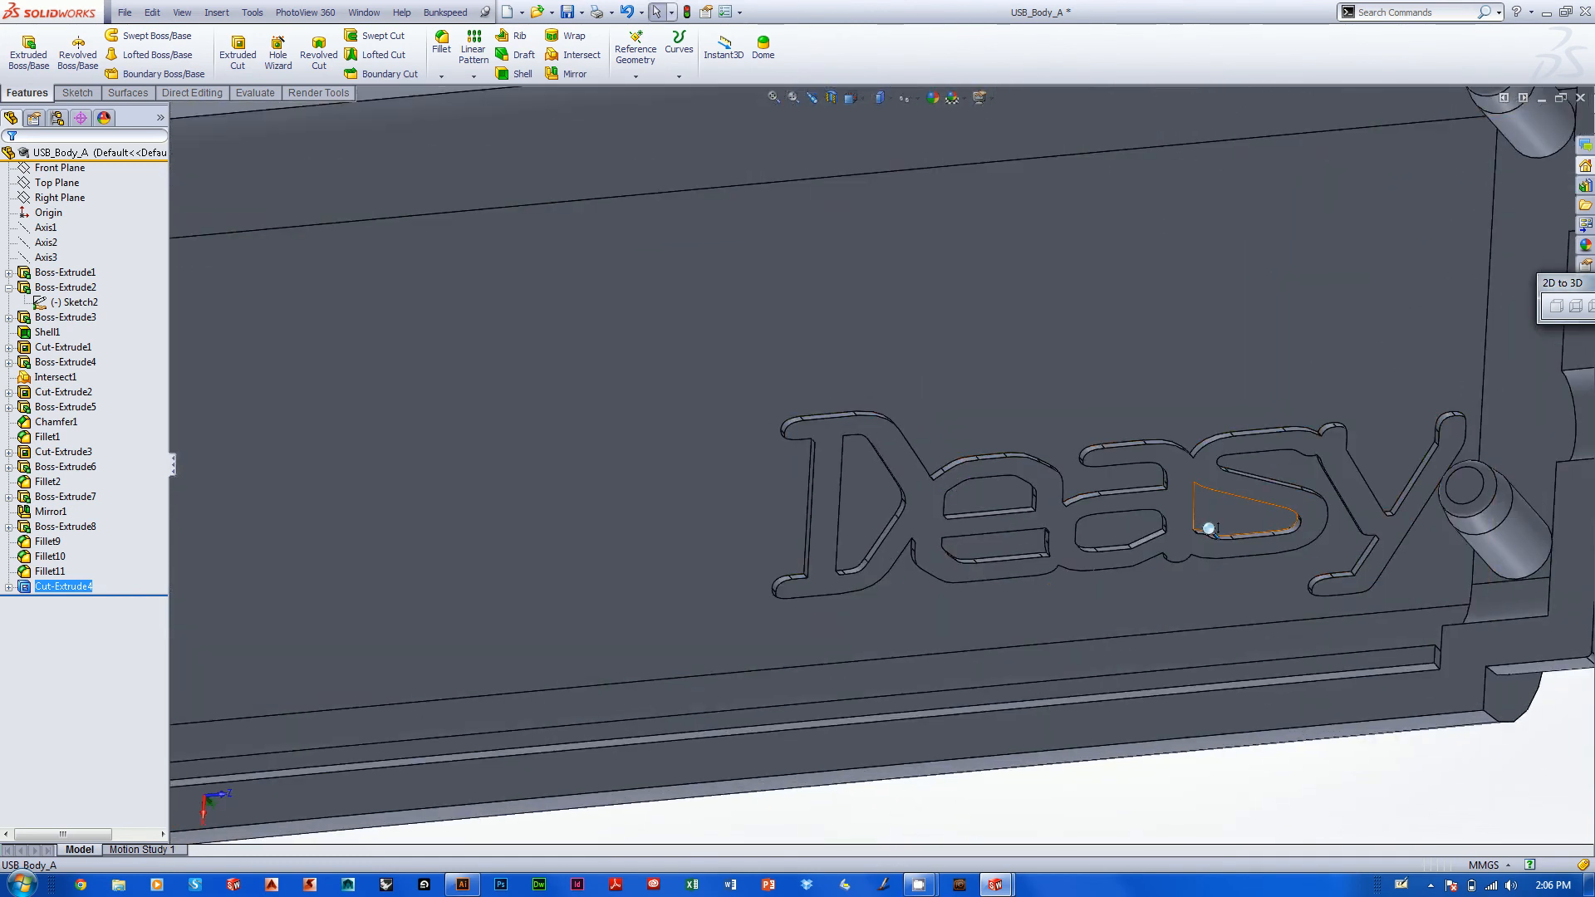
{"action": "scroll", "coordinate": [1236, 628], "scroll_direction": "up", "scroll_amount": 5}
{"action": "left_click", "coordinate": [1235, 629]}
{"action": "middle_click_drag", "start_coordinate": [1236, 629], "coordinate": [1285, 565]}
{"action": "scroll", "coordinate": [1298, 491], "scroll_direction": "down", "scroll_amount": 3}
{"action": "scroll", "coordinate": [1298, 492], "scroll_direction": "up", "scroll_amount": 1}
{"action": "middle_click_drag", "start_coordinate": [1299, 491], "coordinate": [1340, 407]}
{"action": "scroll", "coordinate": [1325, 493], "scroll_direction": "up", "scroll_amount": 1}
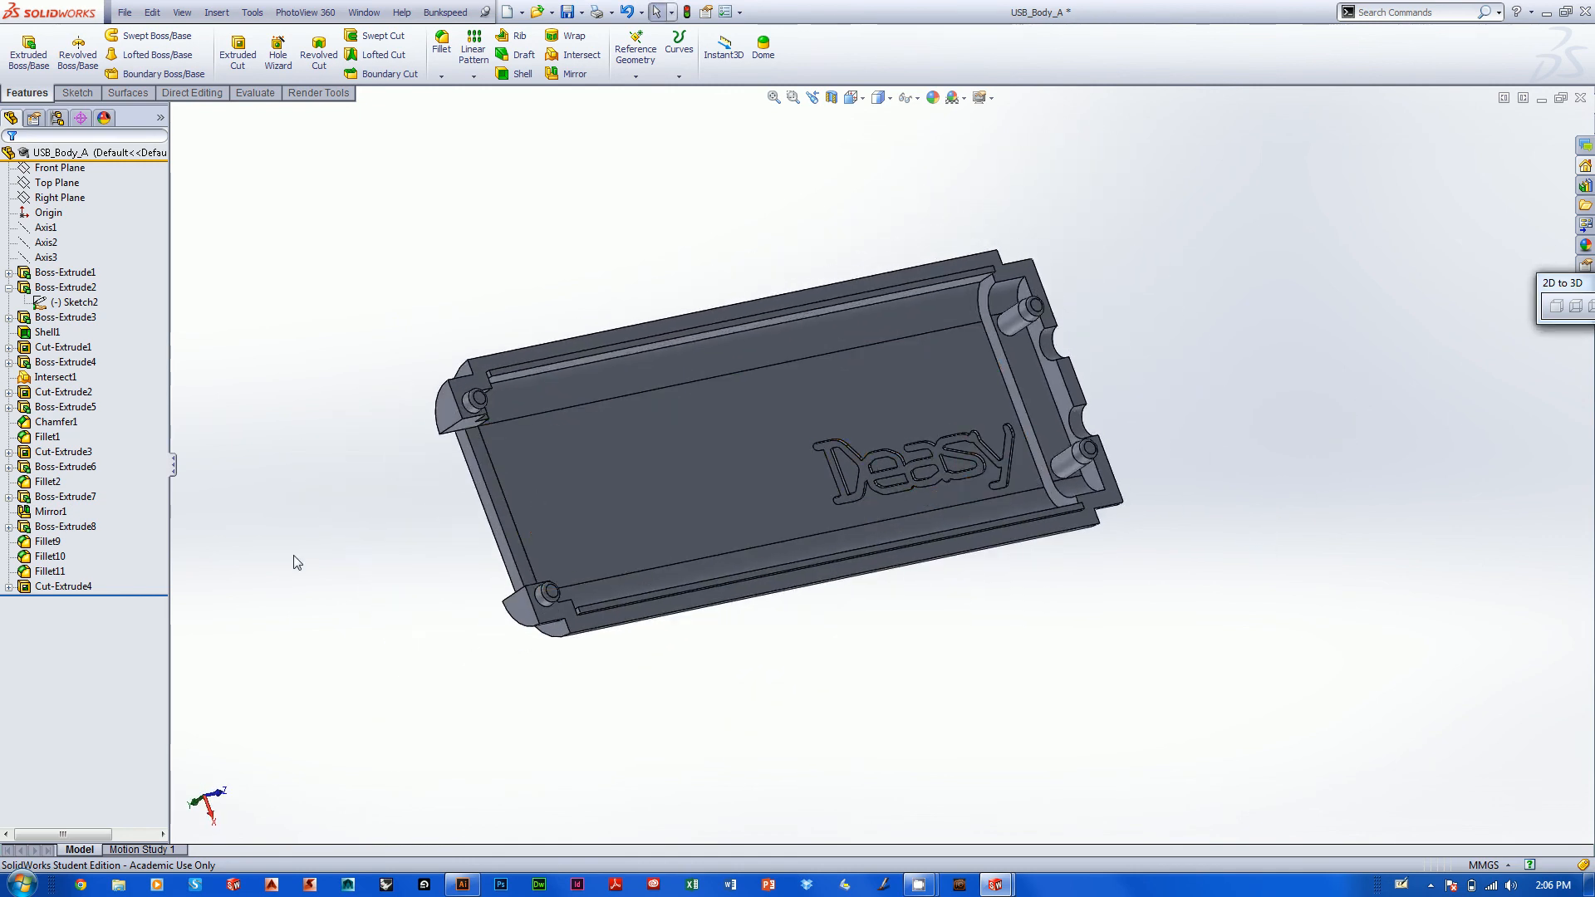
Delete the logo's cut feature while keeping its sketch.
{"action": "right_click", "coordinate": [67, 587]}
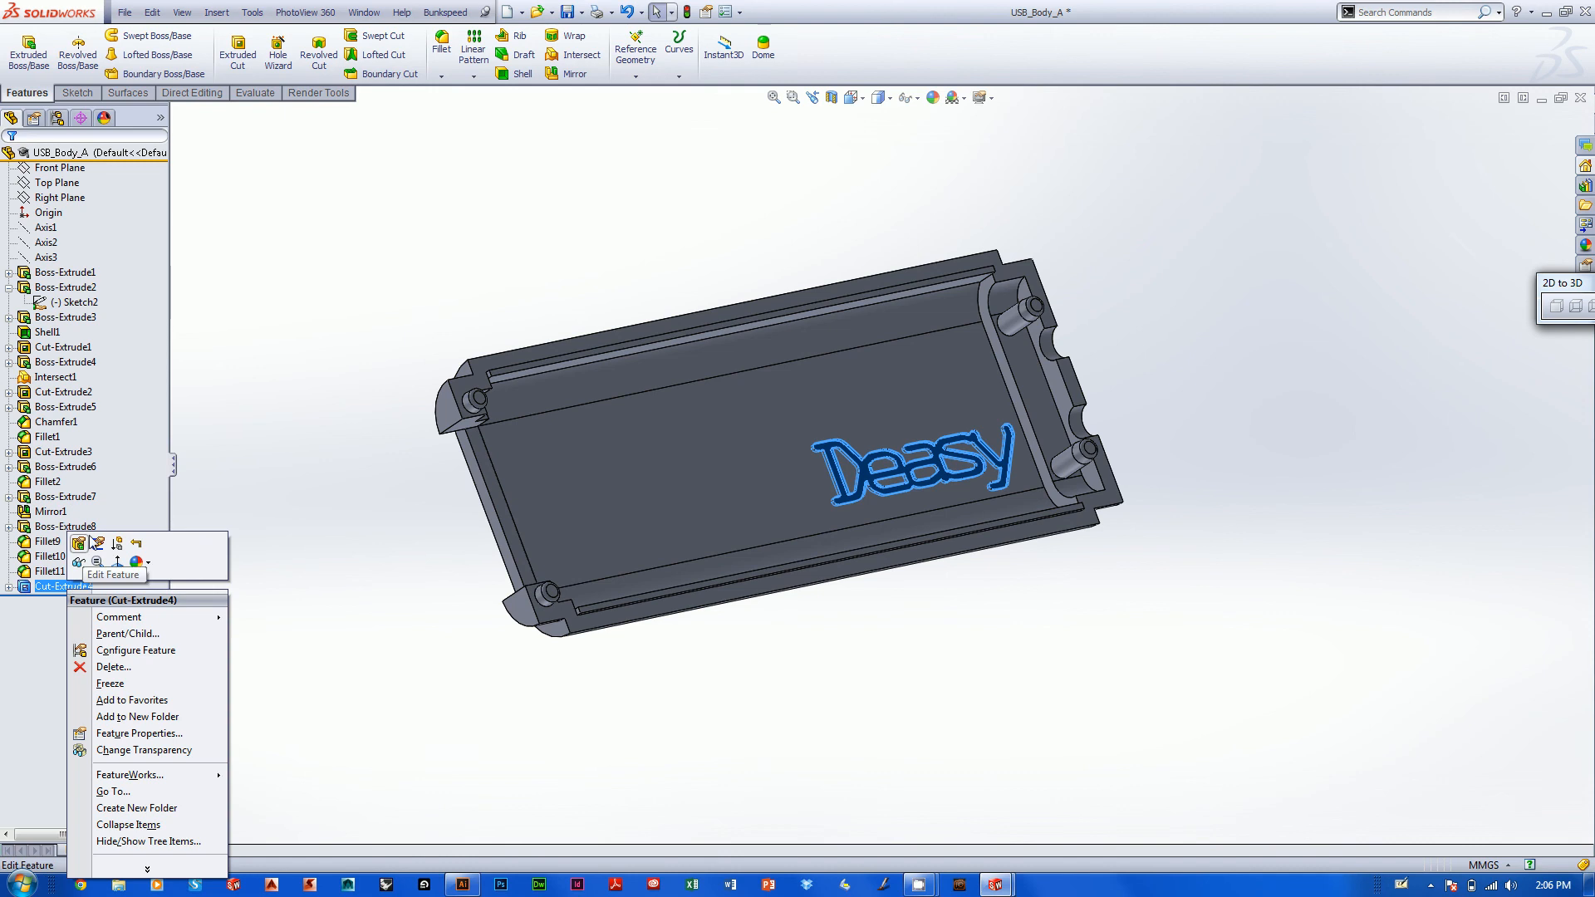
{"action": "left_click", "coordinate": [98, 667]}
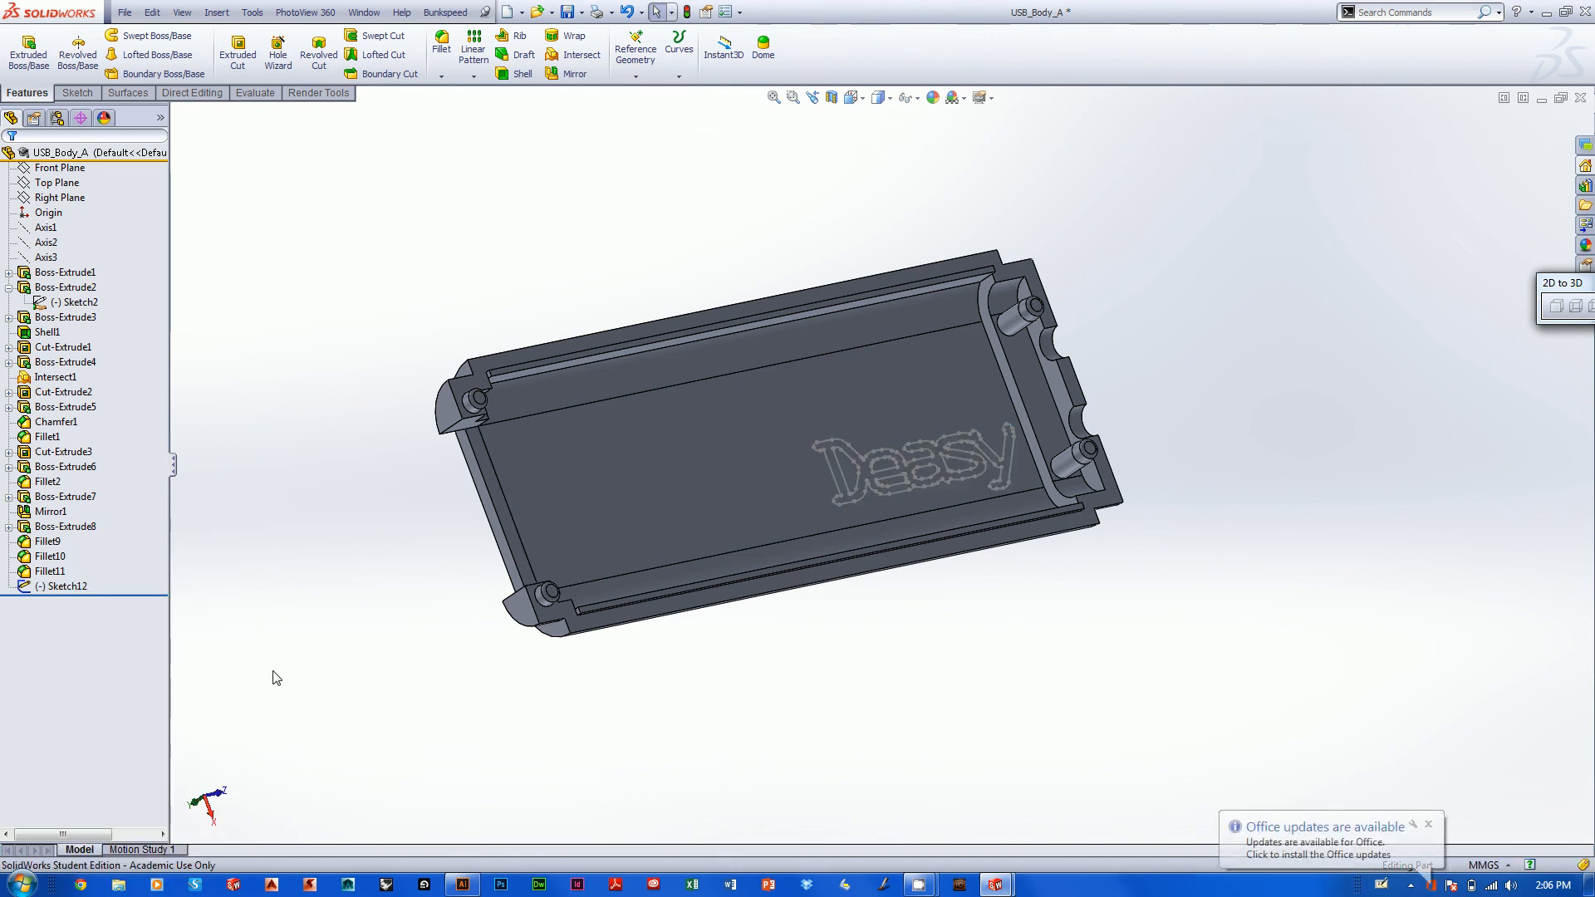
Reopen the logo sketch and extrude it as a 0.25 mm blind boss merged with the body's inner floor.
{"action": "left_click", "coordinate": [33, 57]}
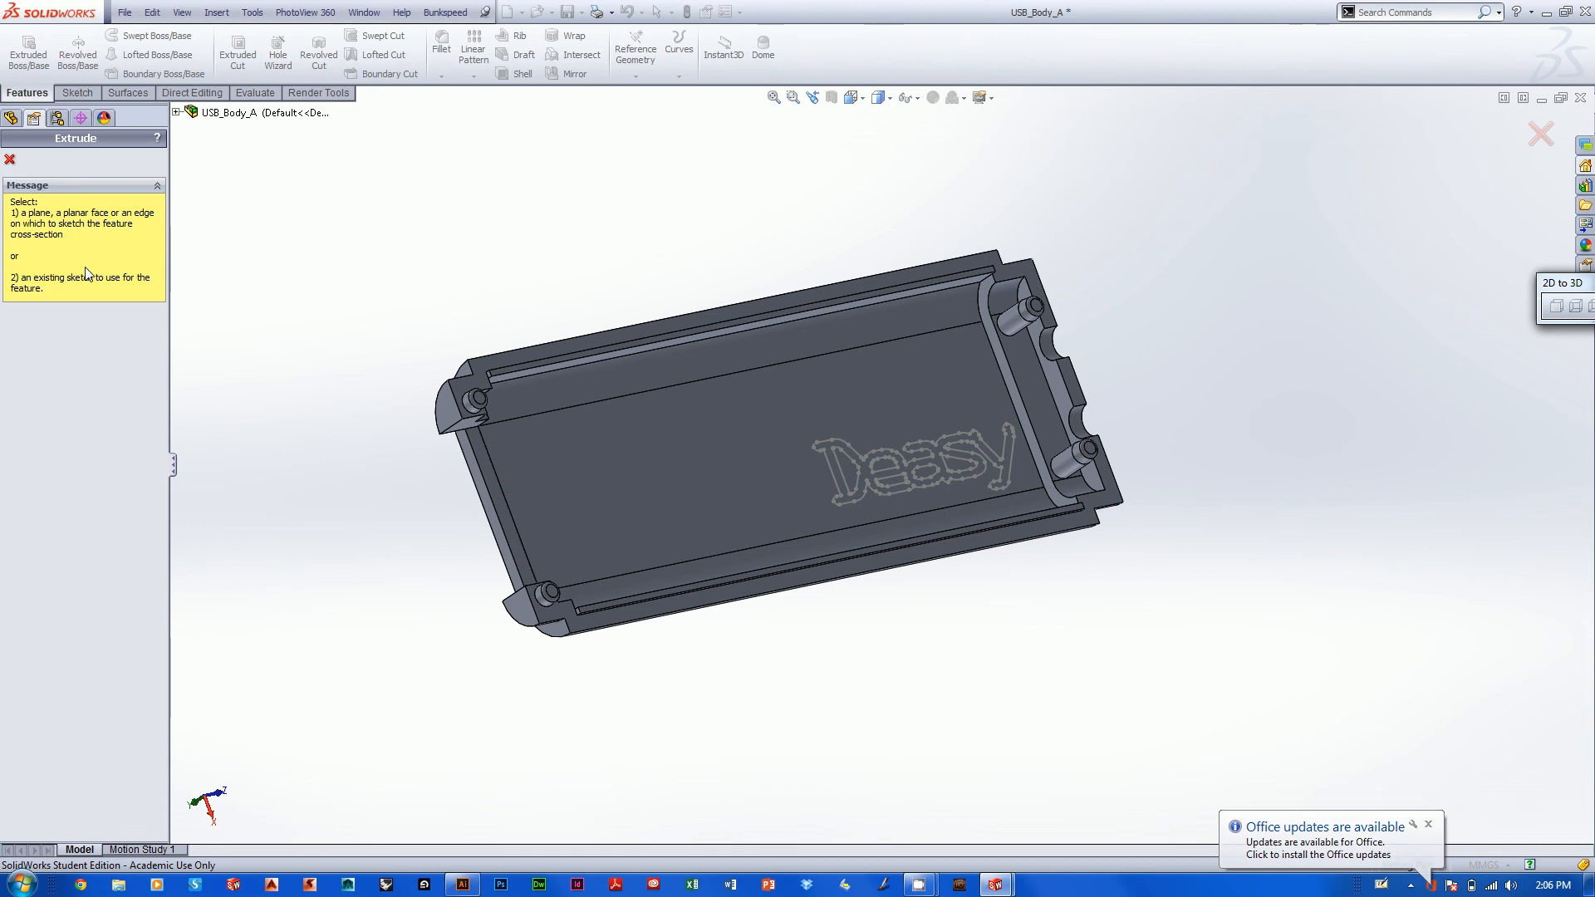
{"action": "key", "text": "Escape"}
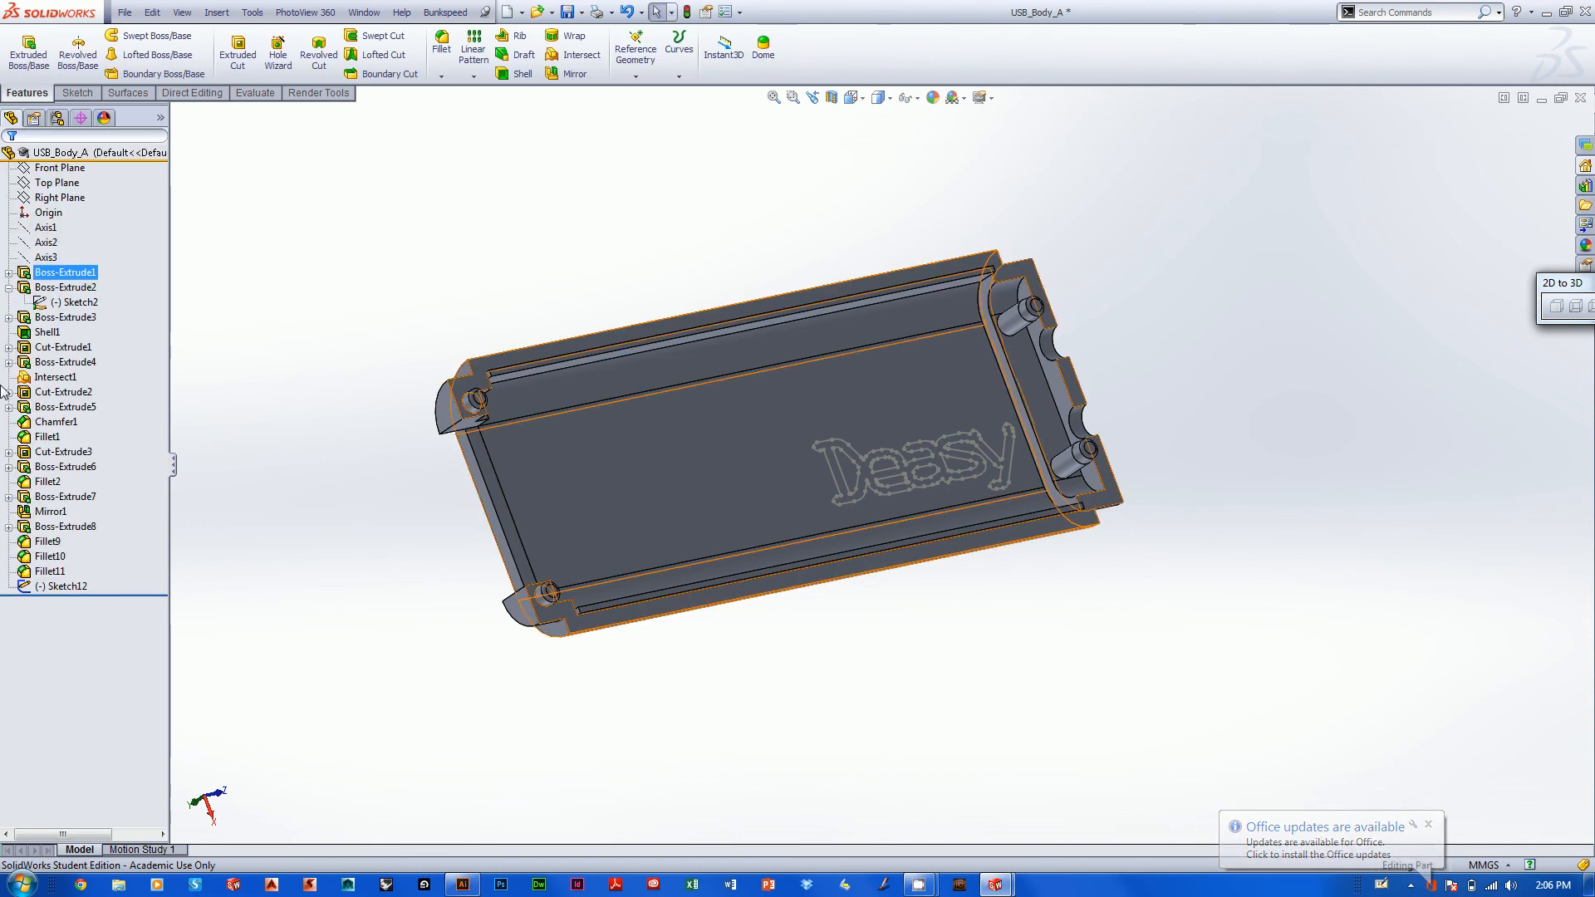
{"action": "right_click", "coordinate": [62, 587]}
{"action": "left_click", "coordinate": [79, 545]}
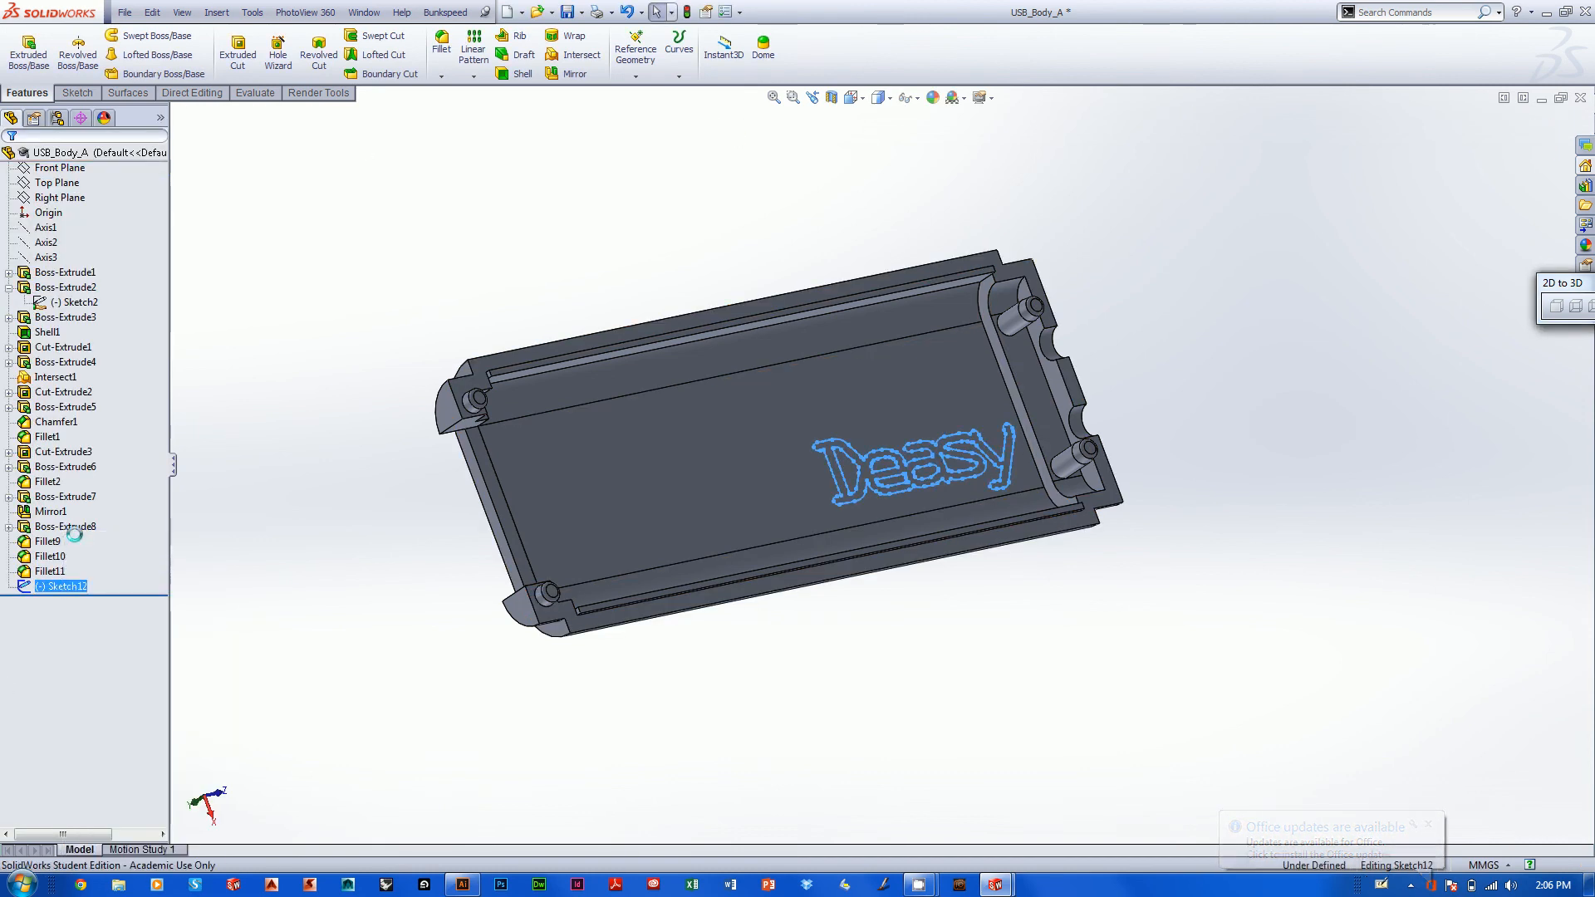
{"action": "left_click", "coordinate": [27, 92]}
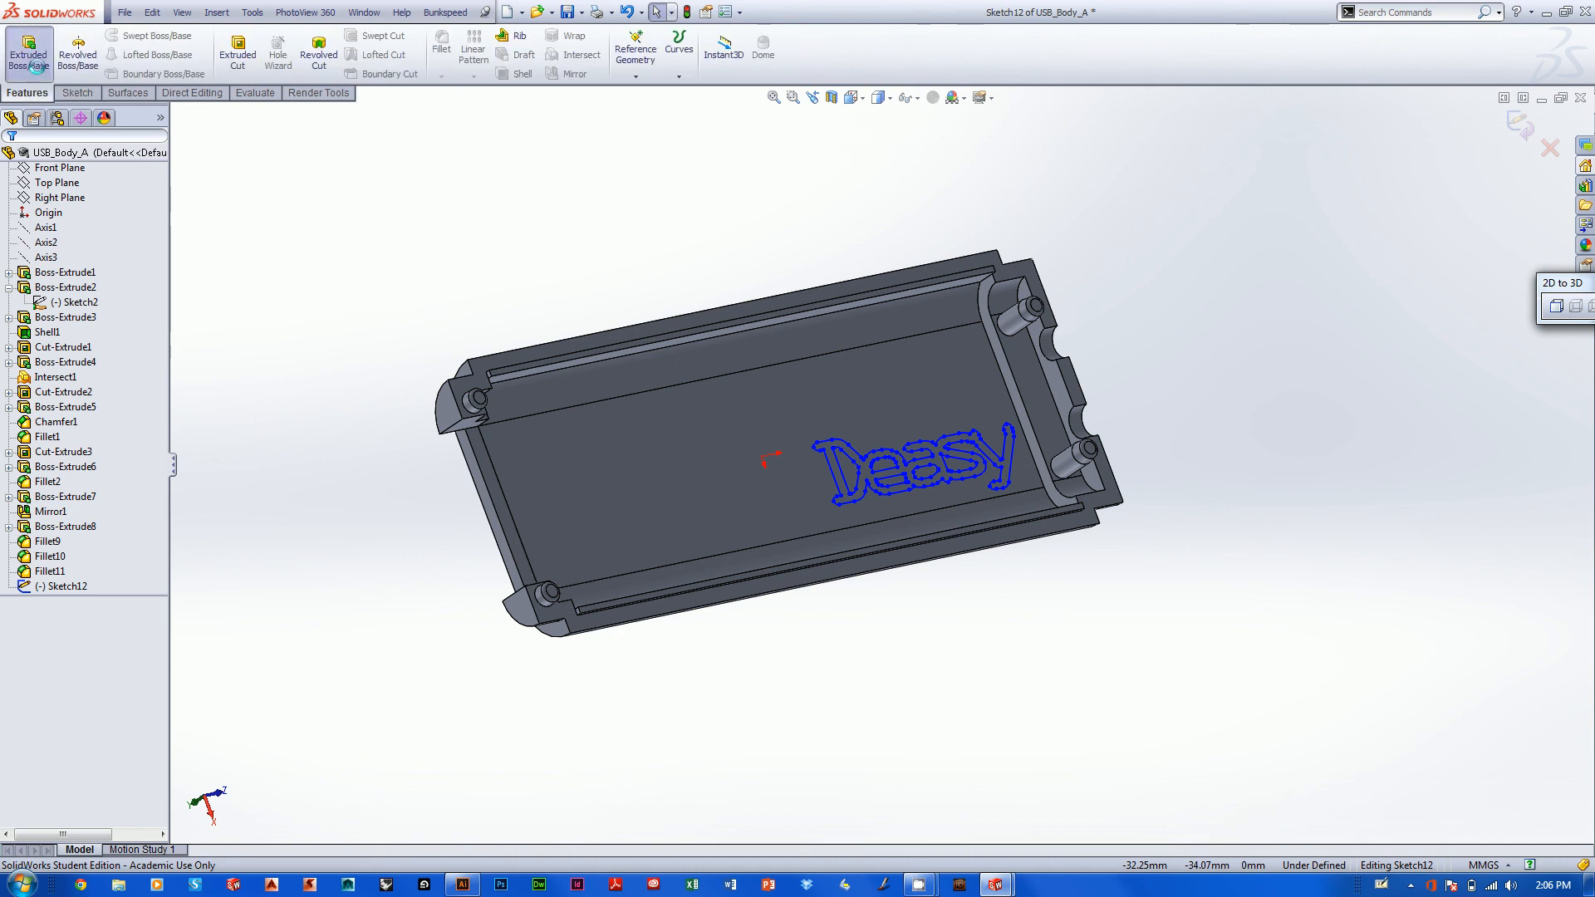
{"action": "left_click", "coordinate": [28, 54]}
{"action": "middle_click_drag", "start_coordinate": [806, 526], "coordinate": [872, 432]}
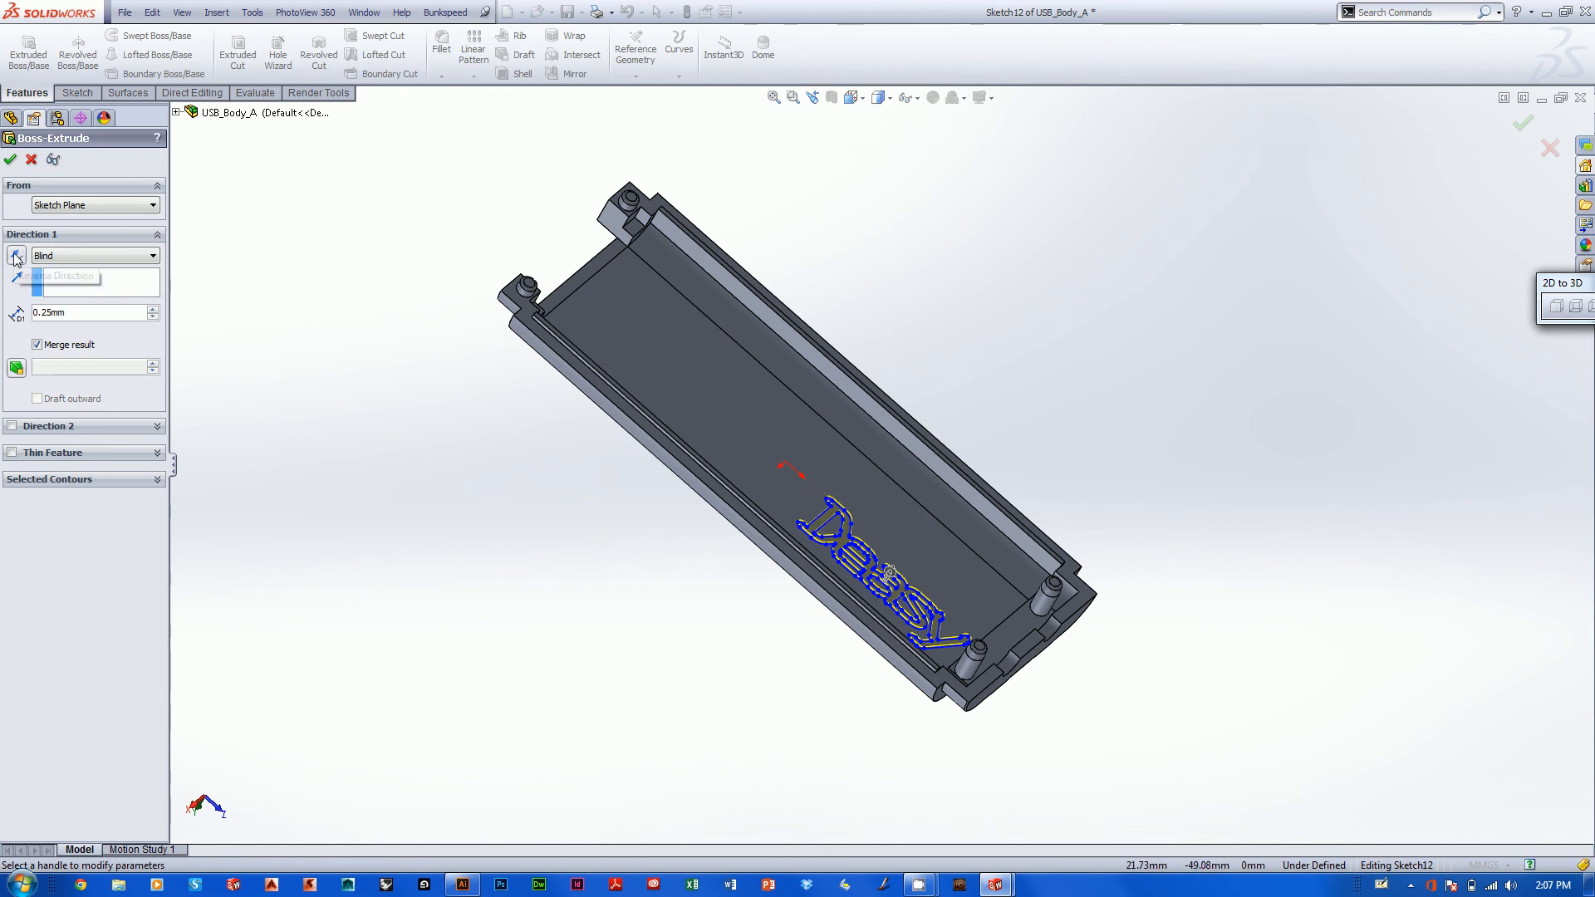
{"action": "left_click", "coordinate": [10, 160]}
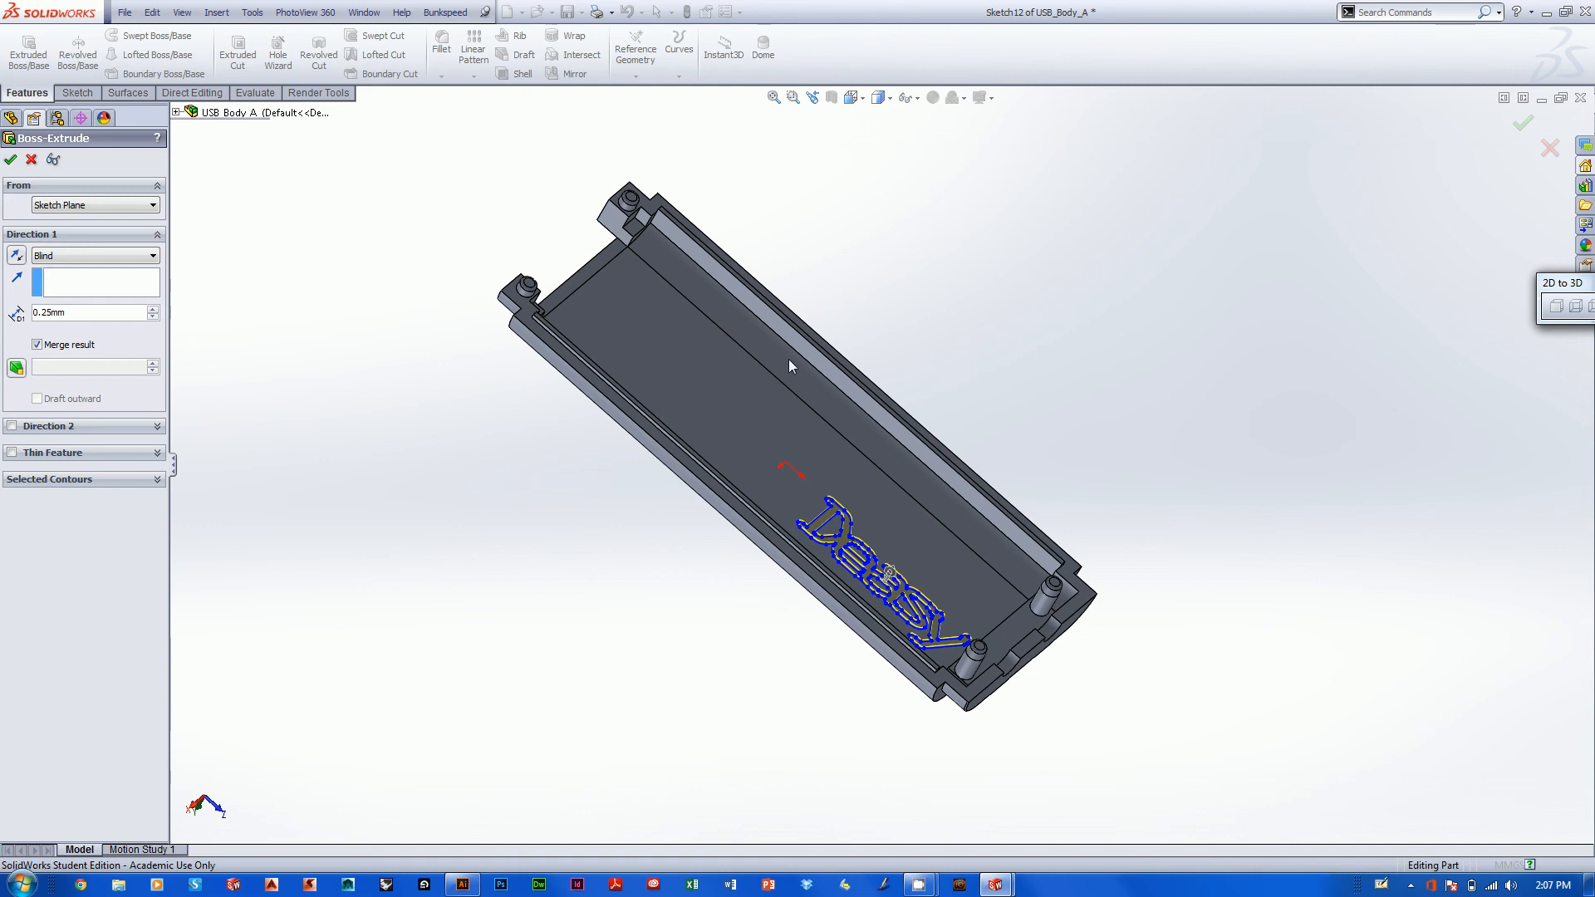
Inspect the raised logo beside the screw bosses and check the body from several angles.
{"action": "scroll", "coordinate": [1120, 496], "scroll_direction": "down", "scroll_amount": 3}
{"action": "middle_click_drag", "start_coordinate": [1133, 447], "coordinate": [1007, 241], "text": "ctrl"}
{"action": "middle_click_drag", "start_coordinate": [931, 303], "coordinate": [851, 302]}
{"action": "scroll", "coordinate": [851, 310], "scroll_direction": "up", "scroll_amount": 5}
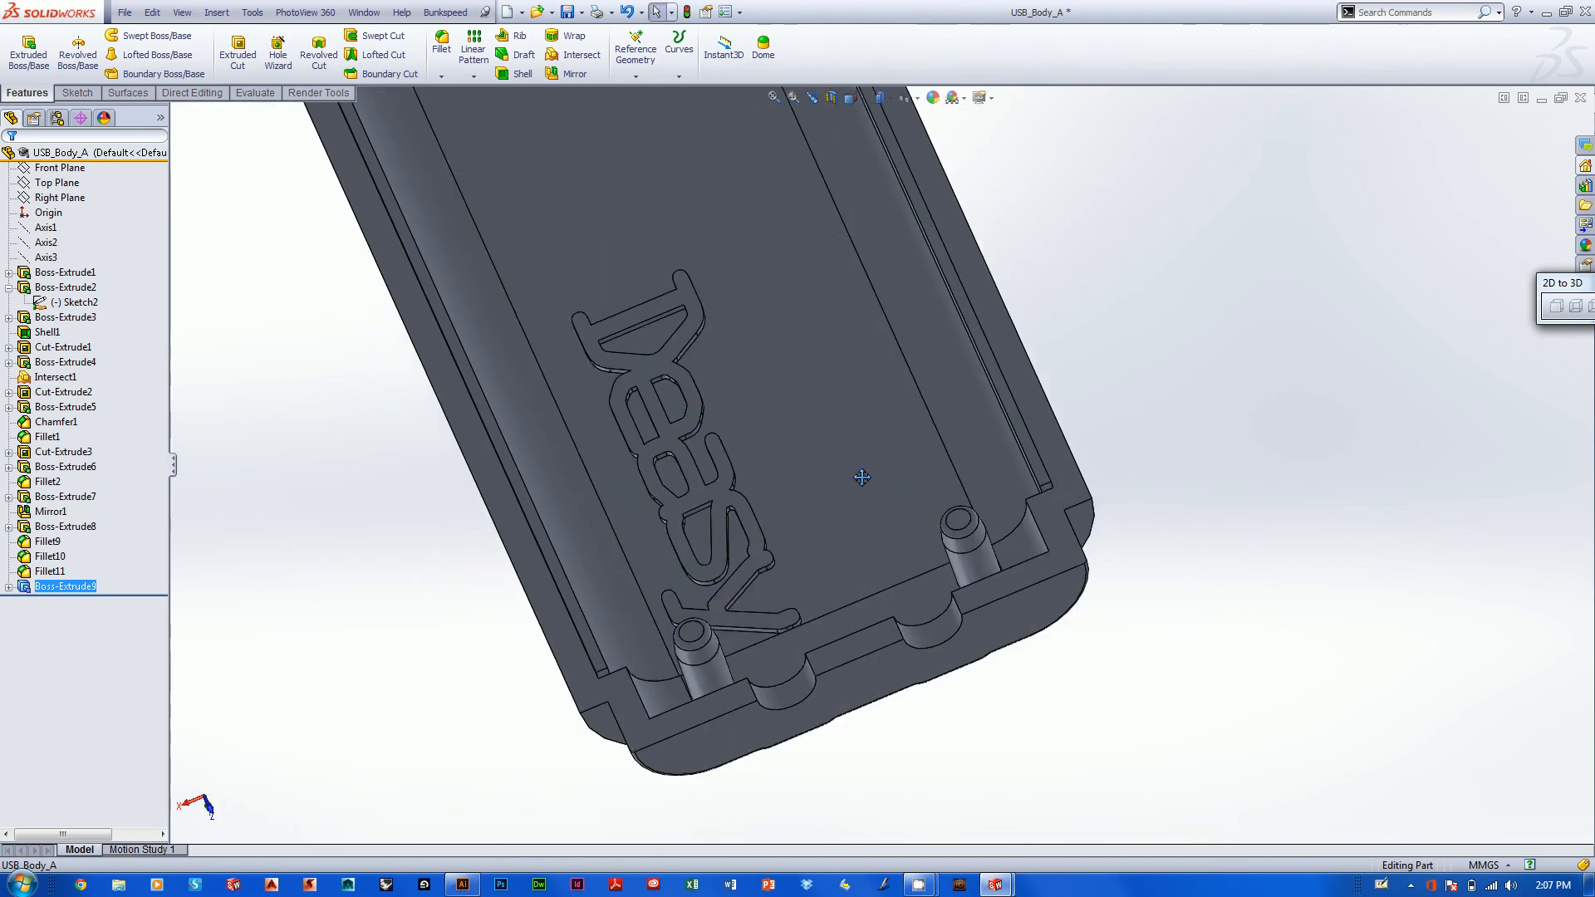
{"action": "middle_click_drag", "start_coordinate": [865, 477], "coordinate": [796, 628]}
{"action": "scroll", "coordinate": [680, 747], "scroll_direction": "down", "scroll_amount": 6}
{"action": "scroll", "coordinate": [864, 712], "scroll_direction": "up", "scroll_amount": 5}
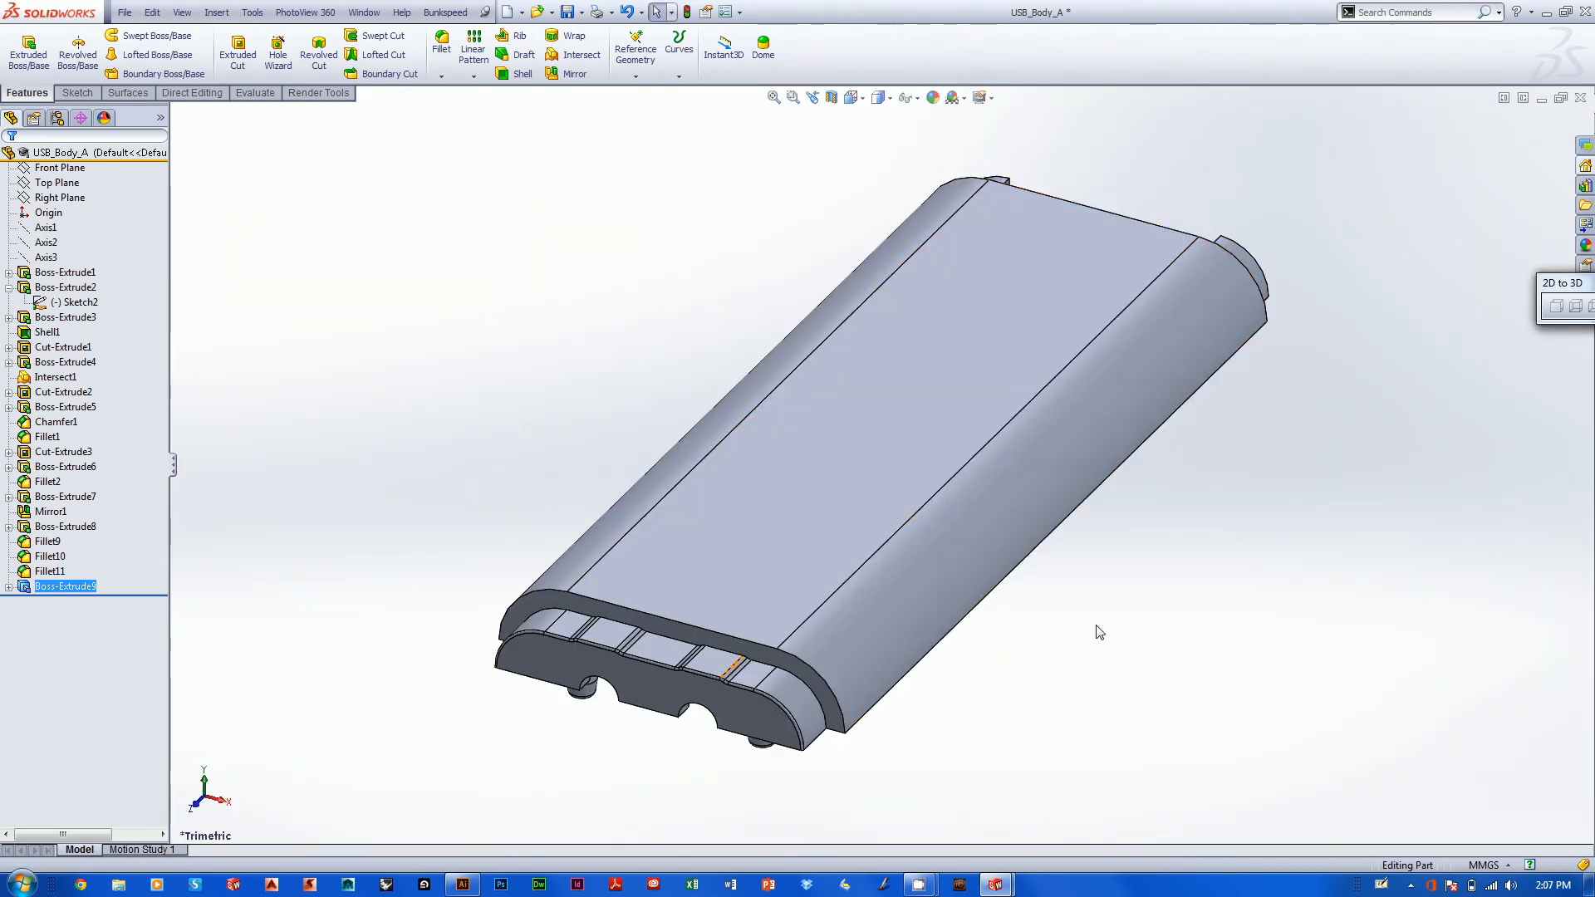
Orient the view normal to the Top Plane so it faces the body's inner side, and clear the selection.
{"action": "right_click", "coordinate": [63, 184]}
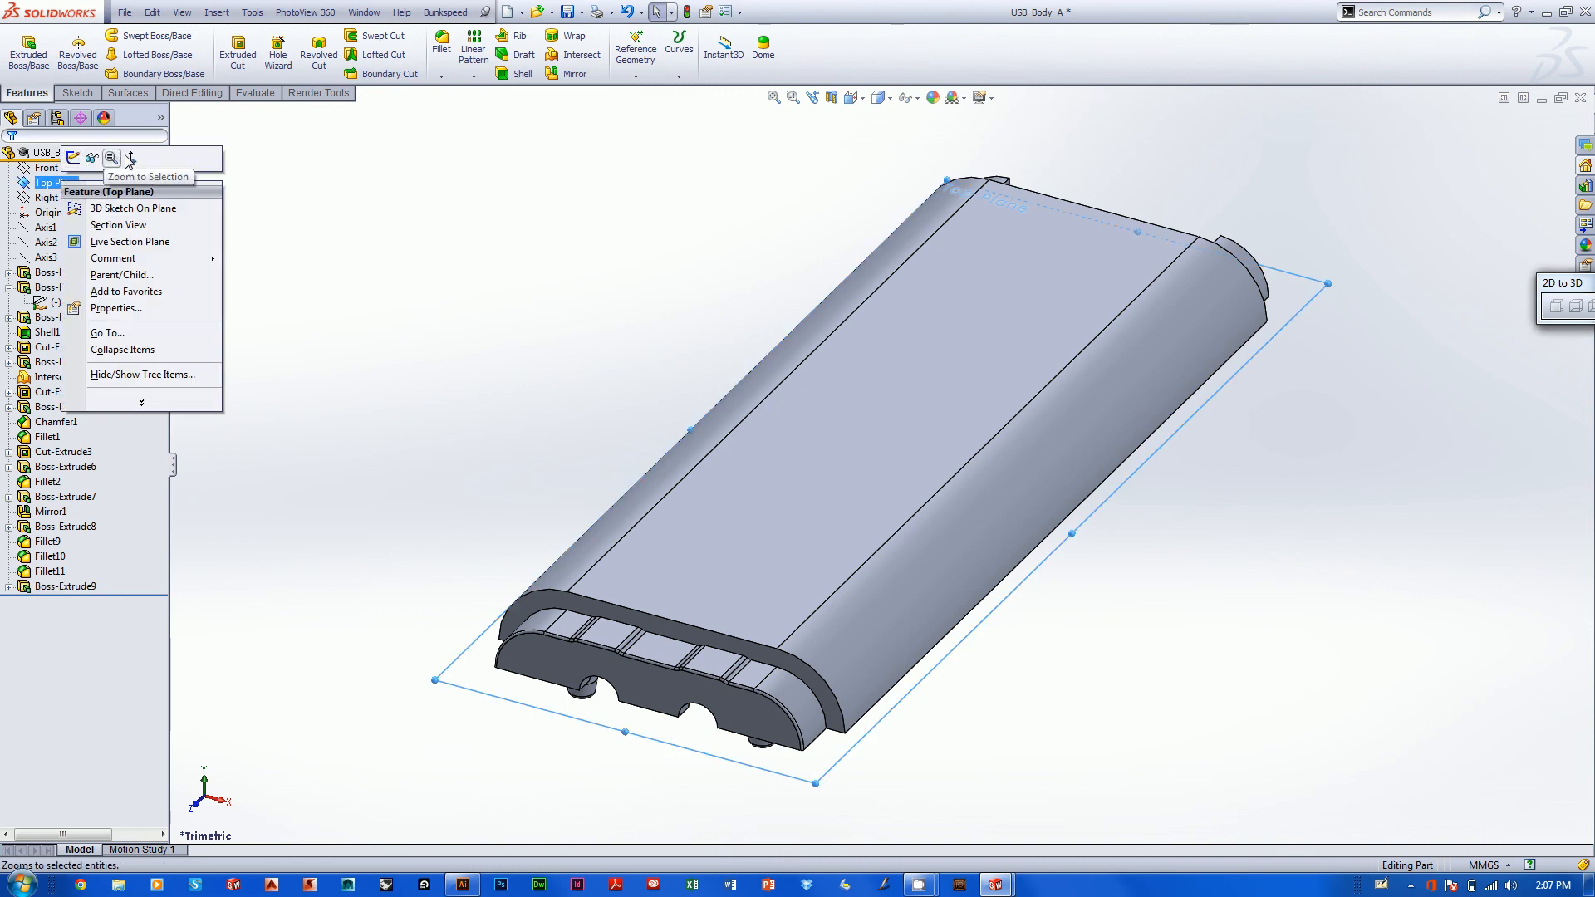
{"action": "left_click", "coordinate": [131, 157]}
{"action": "right_click", "coordinate": [53, 185]}
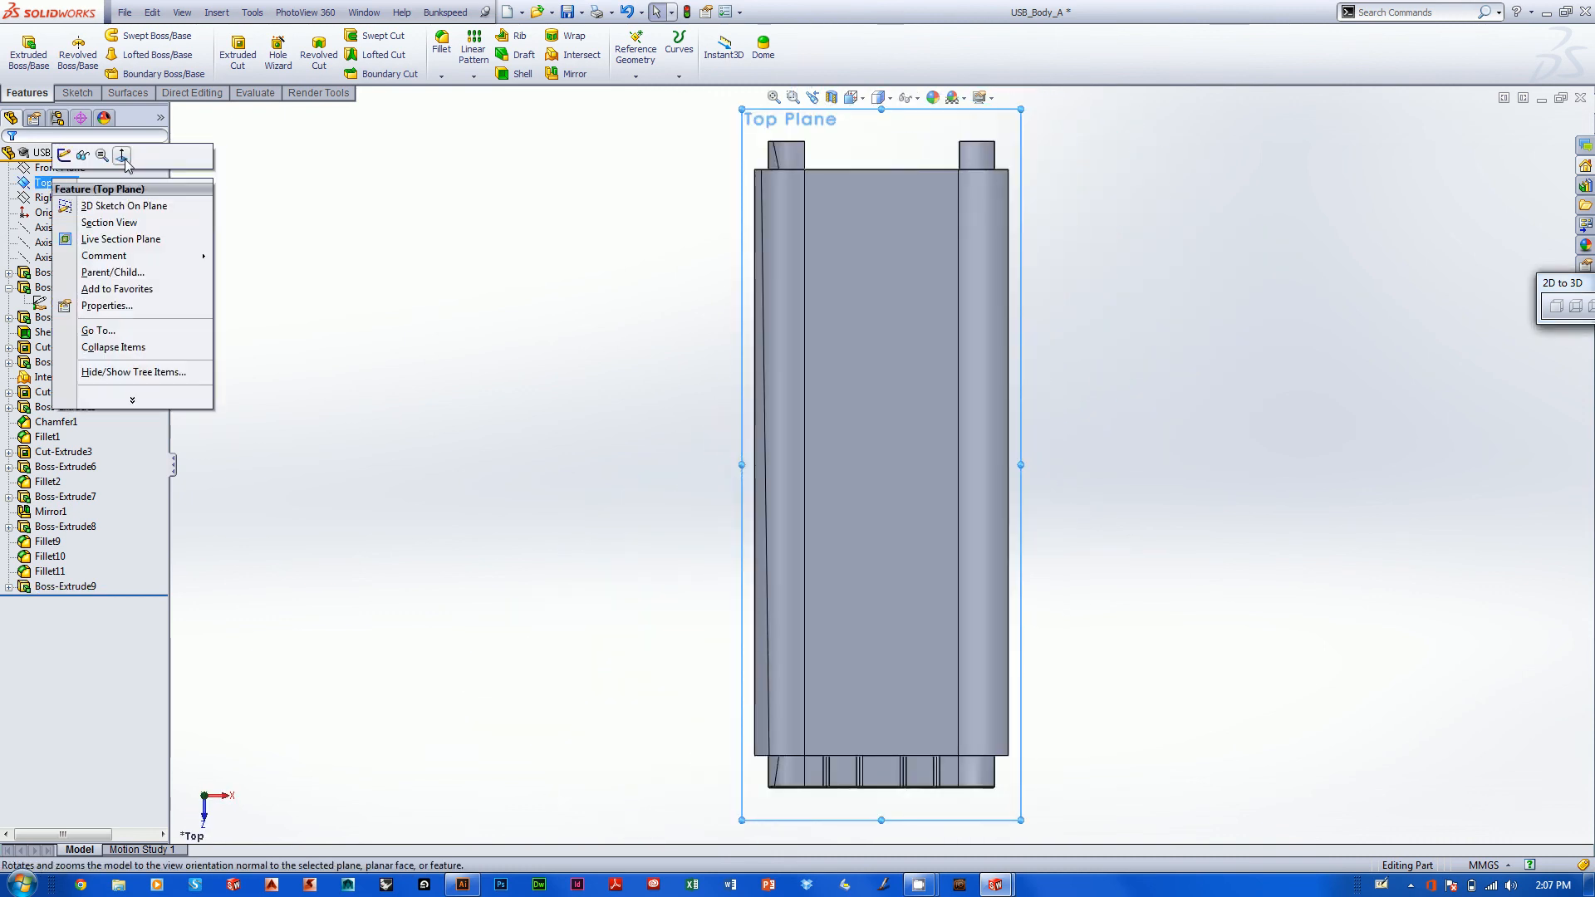
{"action": "left_click", "coordinate": [131, 157]}
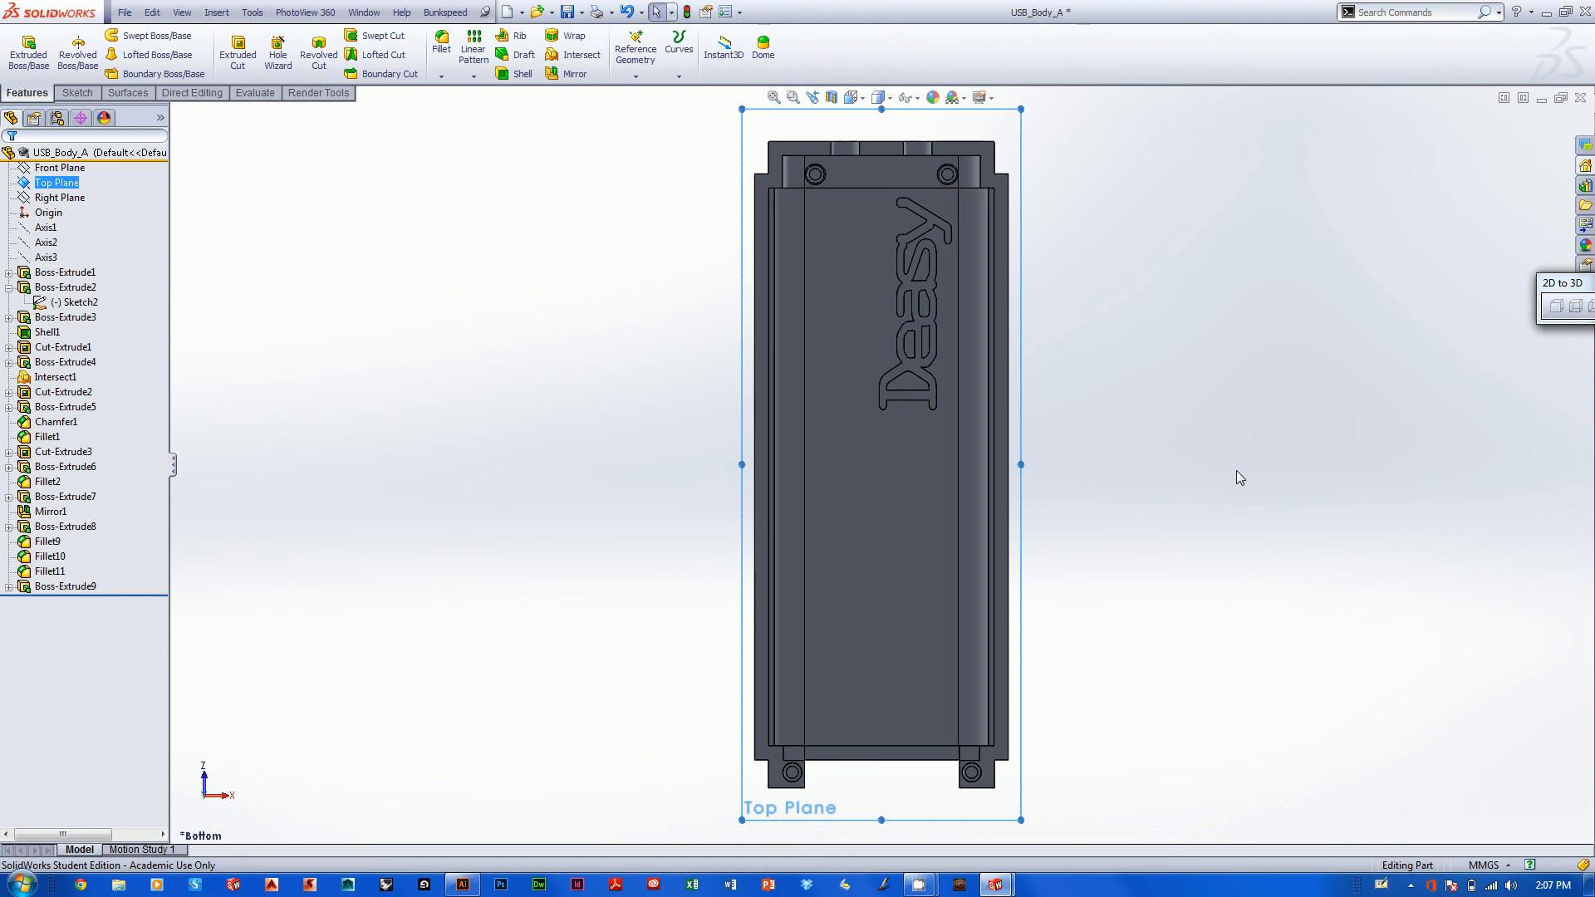
{"action": "left_click", "coordinate": [1263, 507]}
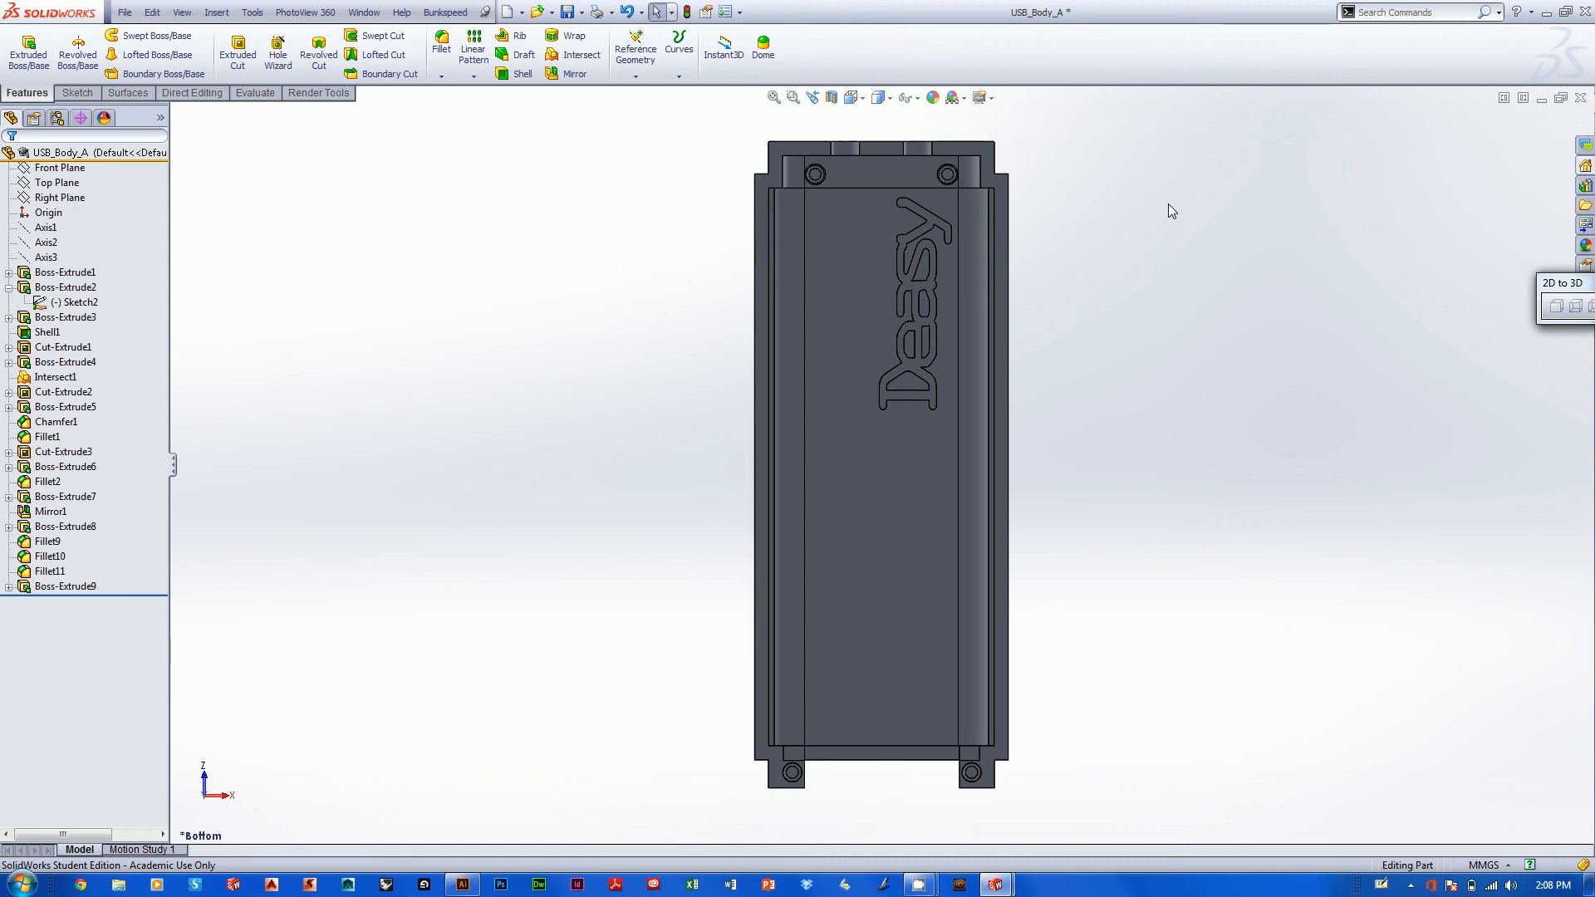
{"action": "left_click", "coordinate": [919, 885]}
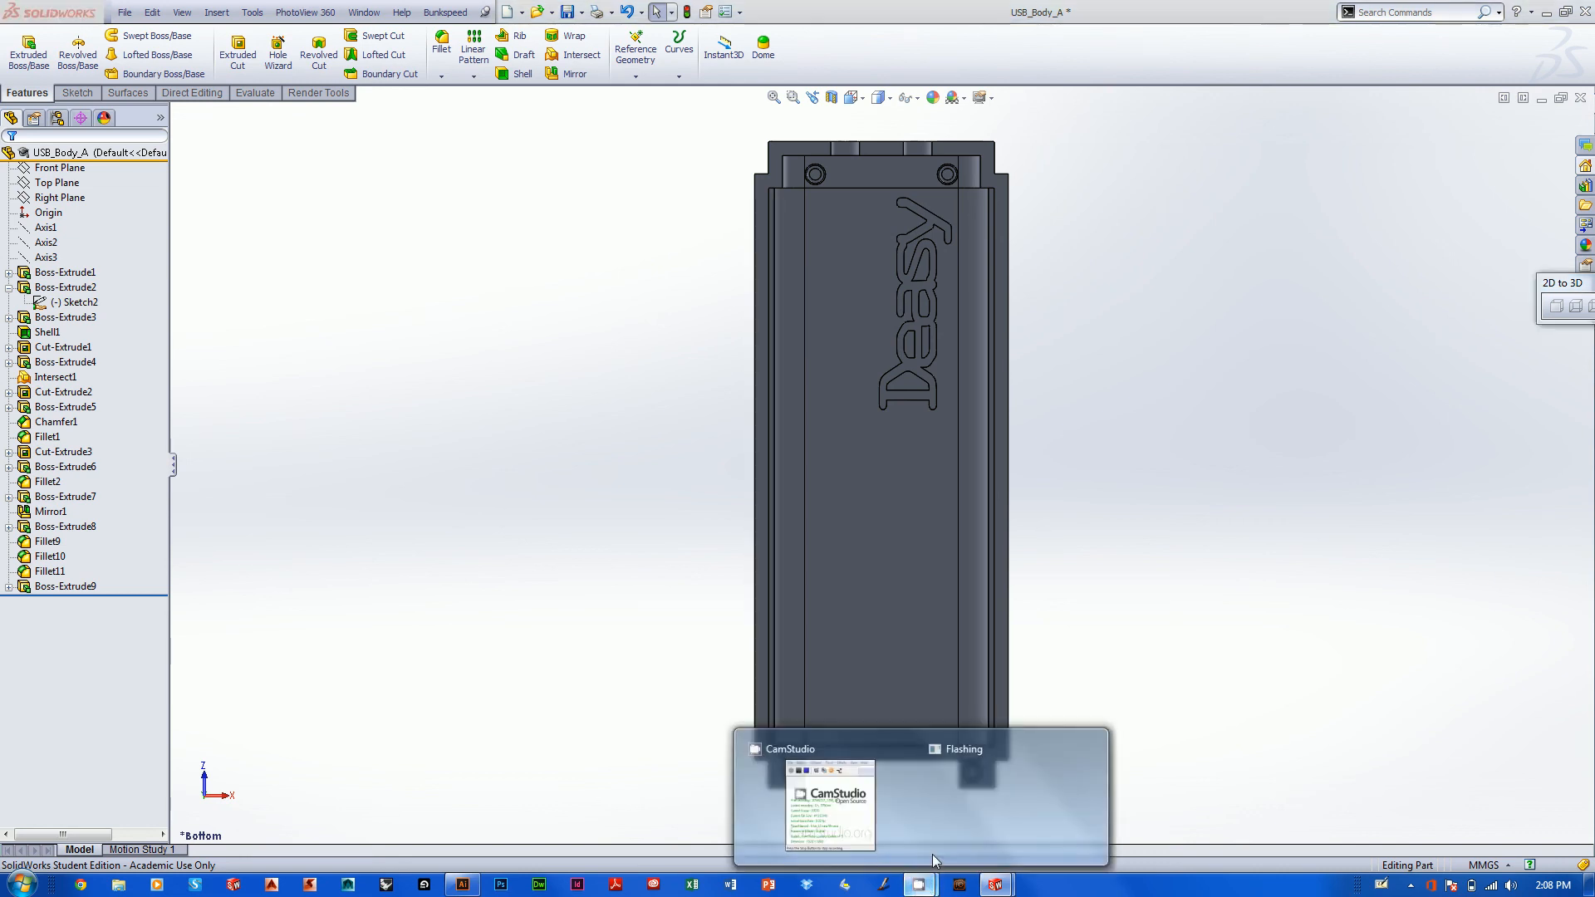
{"action": "left_click", "coordinate": [783, 813]}
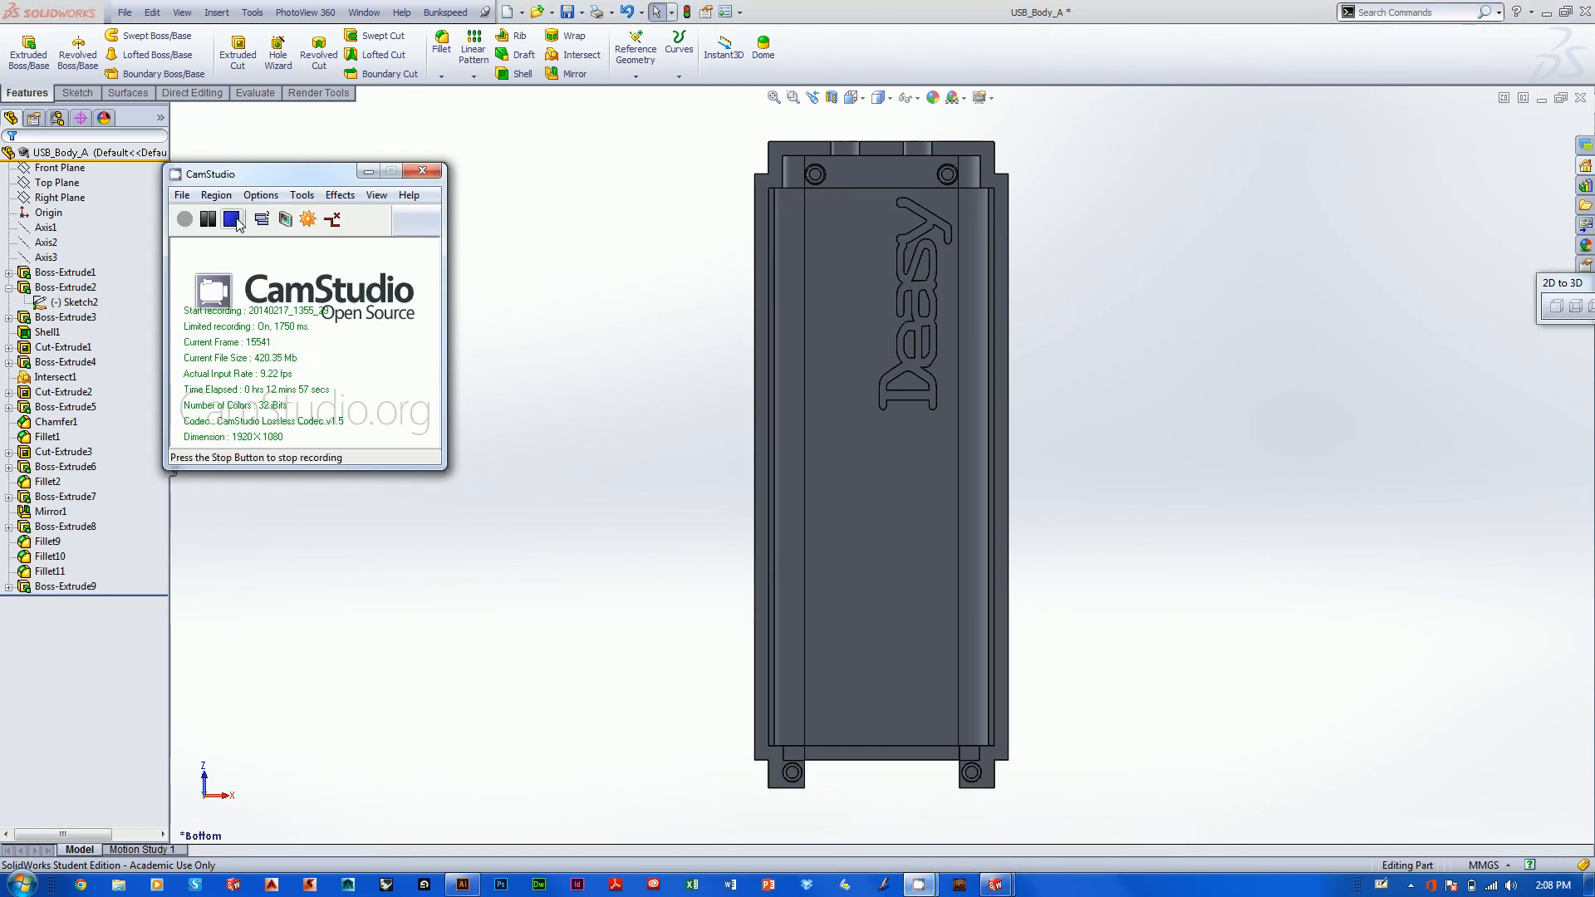